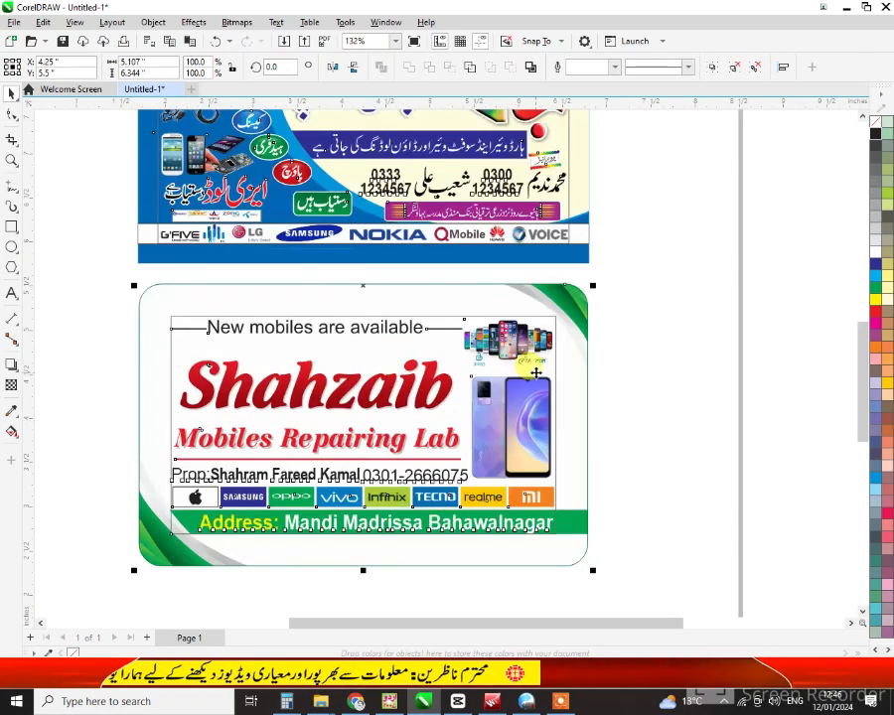
Zoom the view to fit both cards, then clear the selection
scroll(526, 369, "down", 1)
left_click(592, 306)
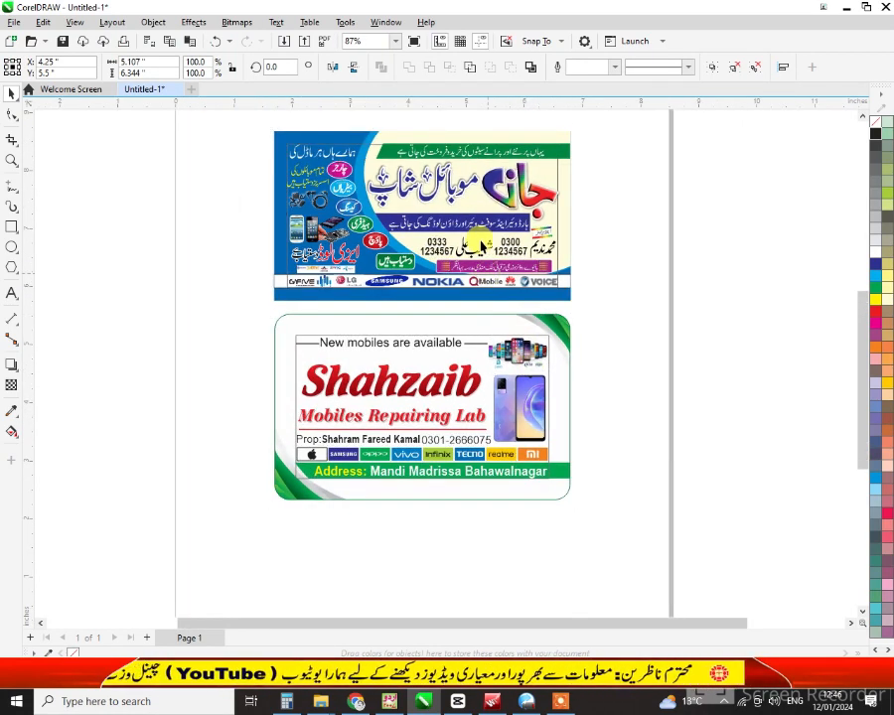
scroll(480, 246, "up", 1)
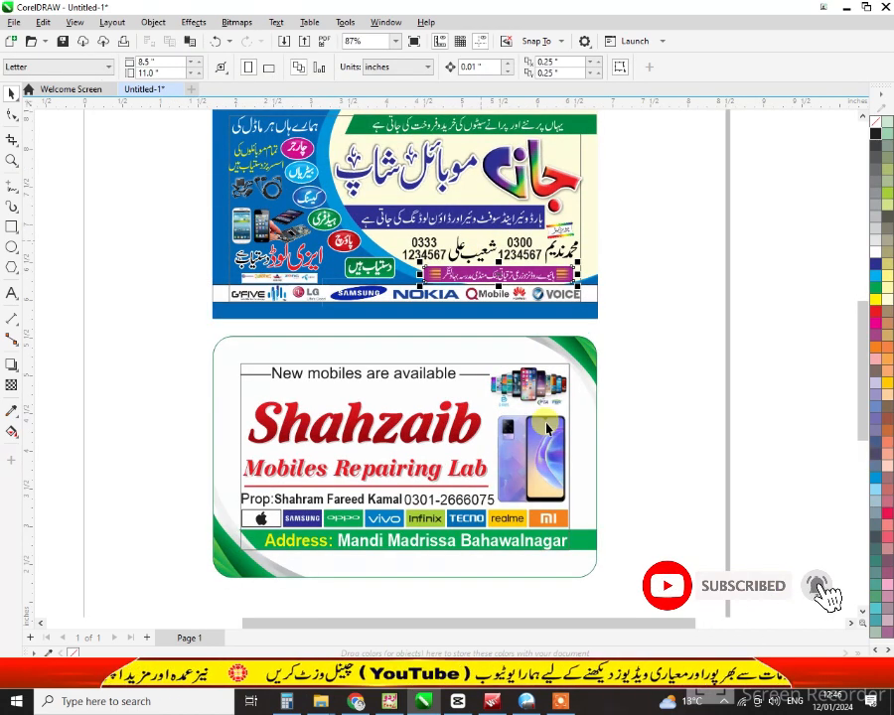
scroll(546, 427, "down", 3)
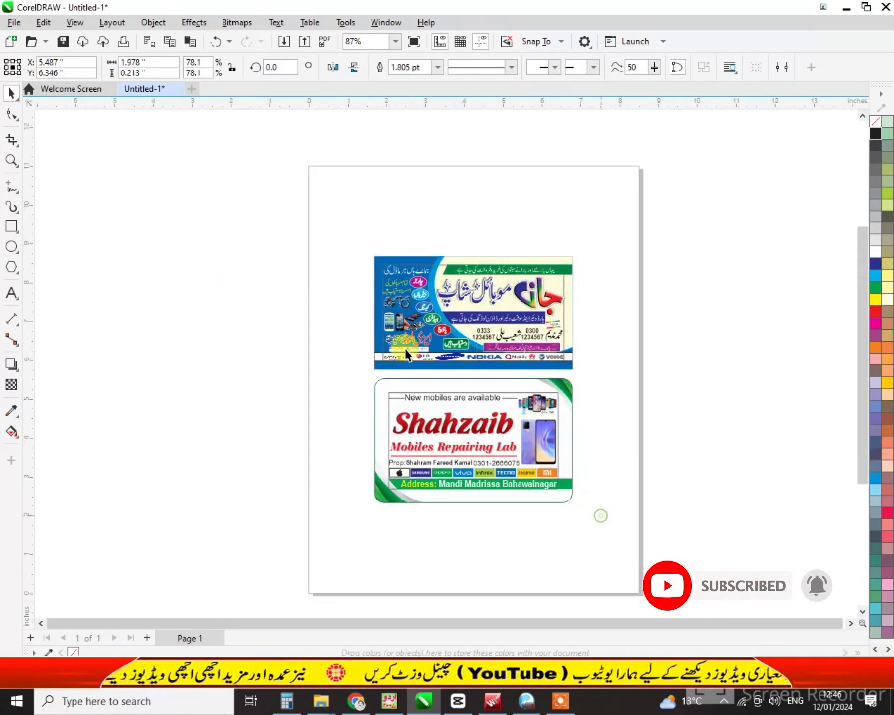
left_click_drag(599, 509, 341, 245)
key("shift+F2")
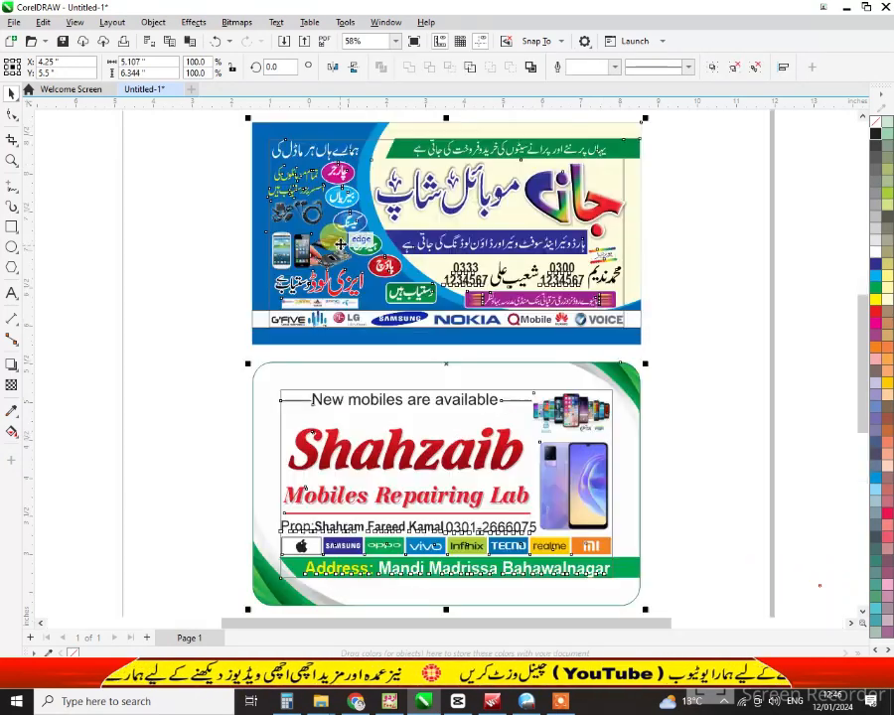
left_click(738, 308)
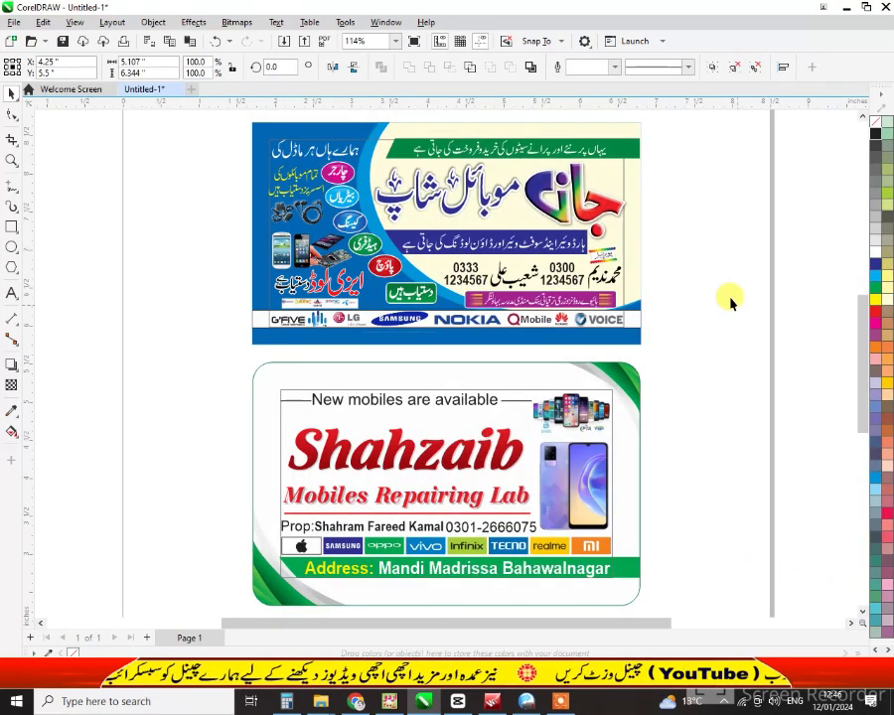
left_click(564, 702)
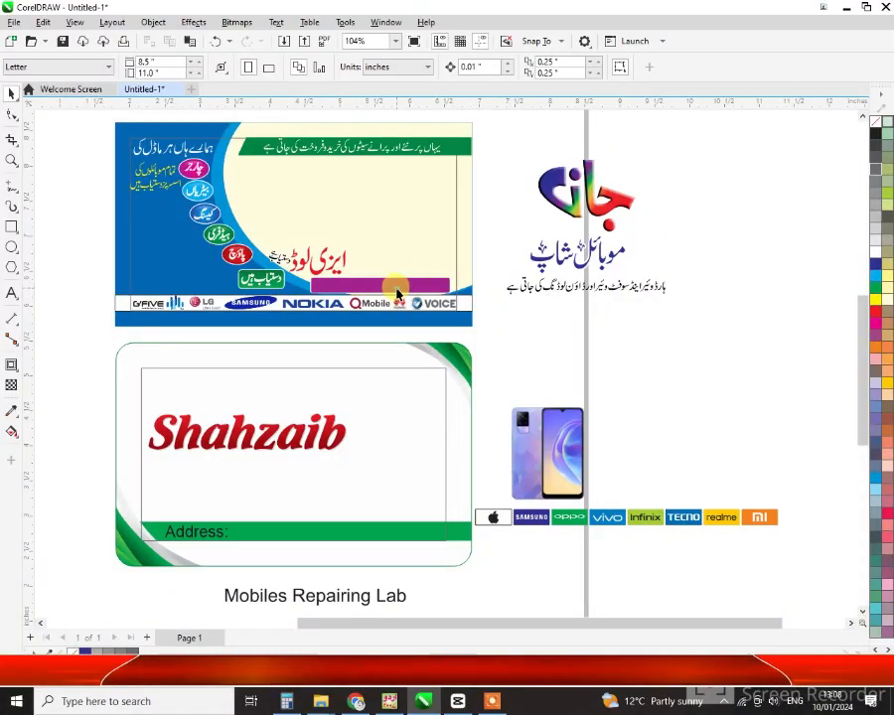
Move the موبائل شاپ heading and the جان logo from beside the page onto the blue banner
left_click(396, 288)
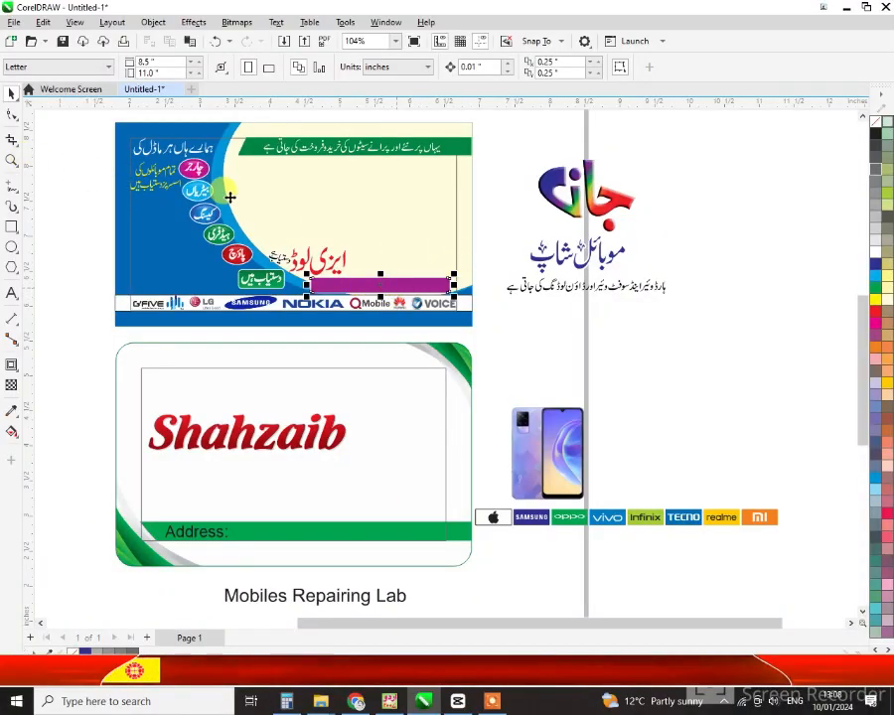
left_click(592, 245)
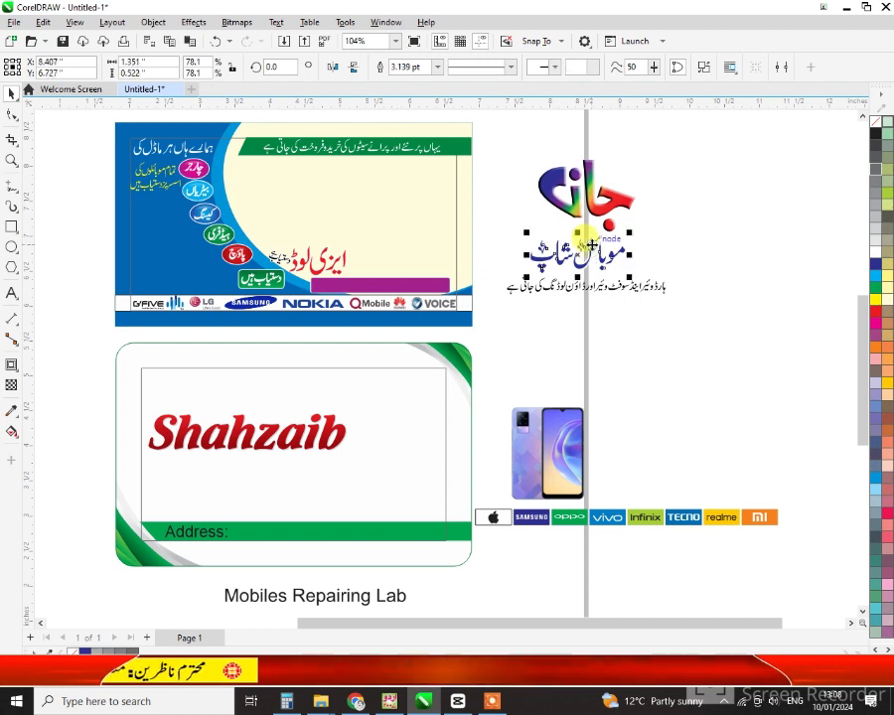
left_click_drag(592, 244, 423, 235)
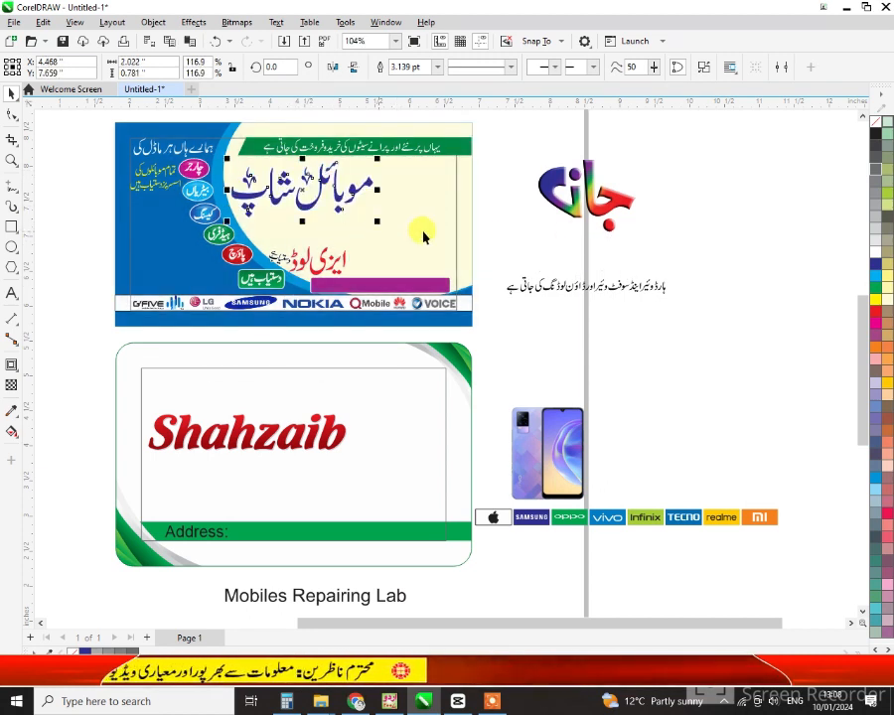
left_click(618, 202)
left_click_drag(619, 202, 463, 213)
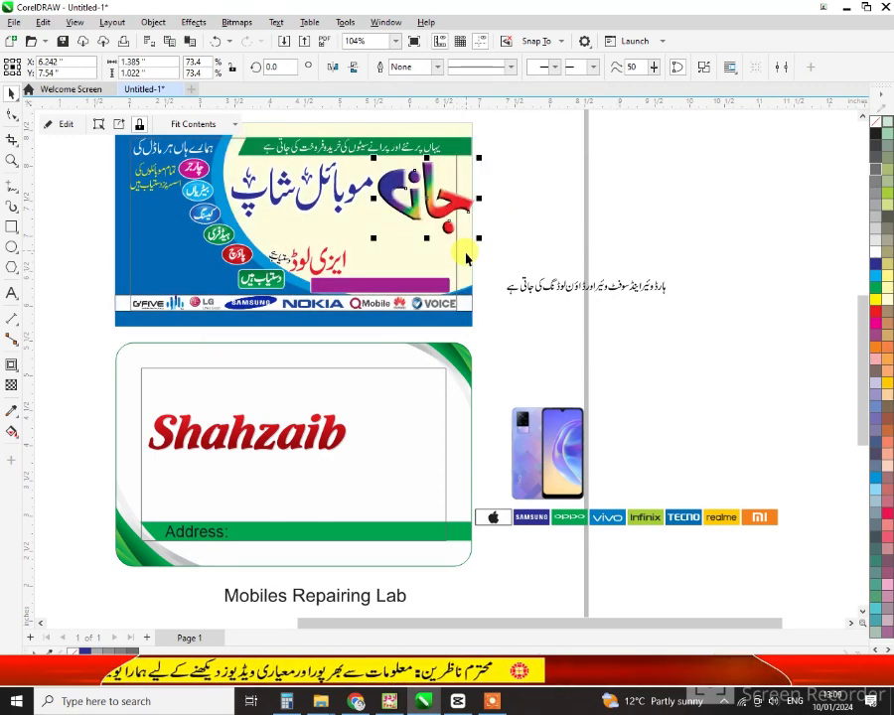
Shrink the heading slightly, then resize and position the جان logo beside it
key("shift+F2")
scroll(511, 313, "down", 1)
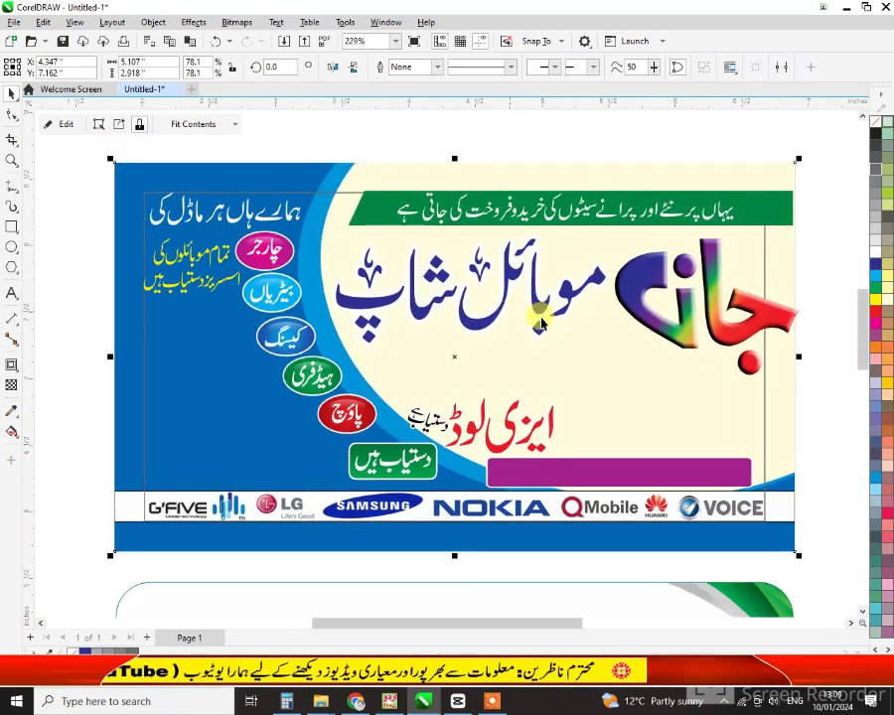
left_click(687, 302, "ctrl")
left_click_drag(687, 302, 684, 302)
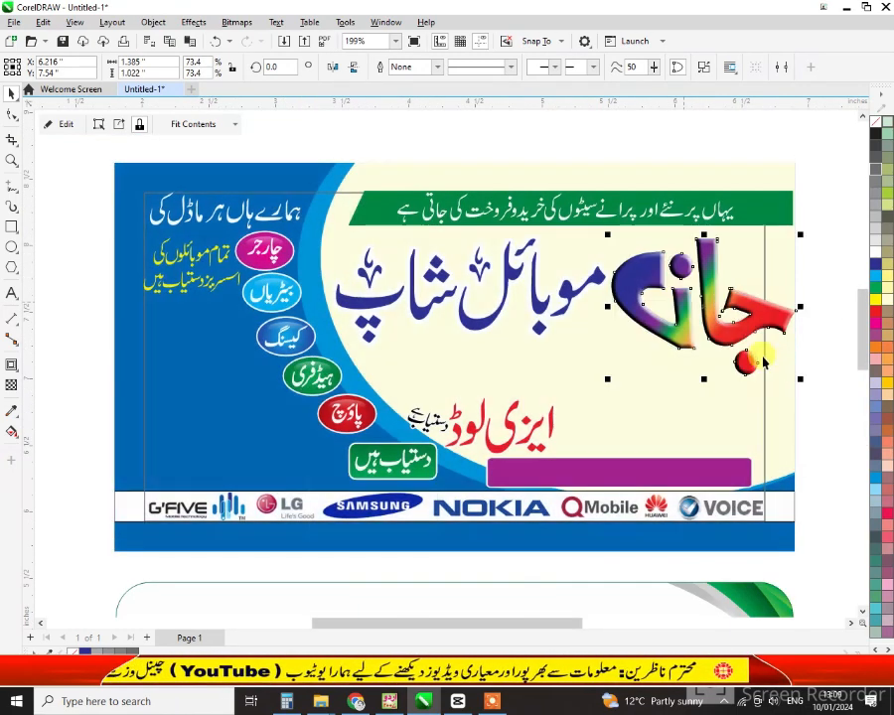
left_click(565, 294, "ctrl")
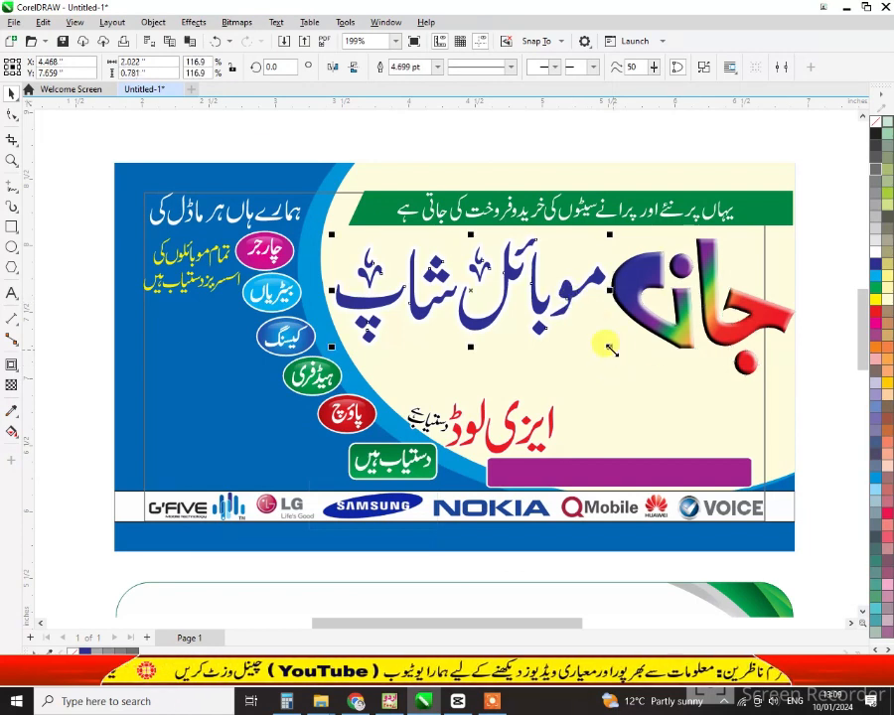
left_click_drag(610, 346, 588, 337)
left_click(677, 341, "ctrl")
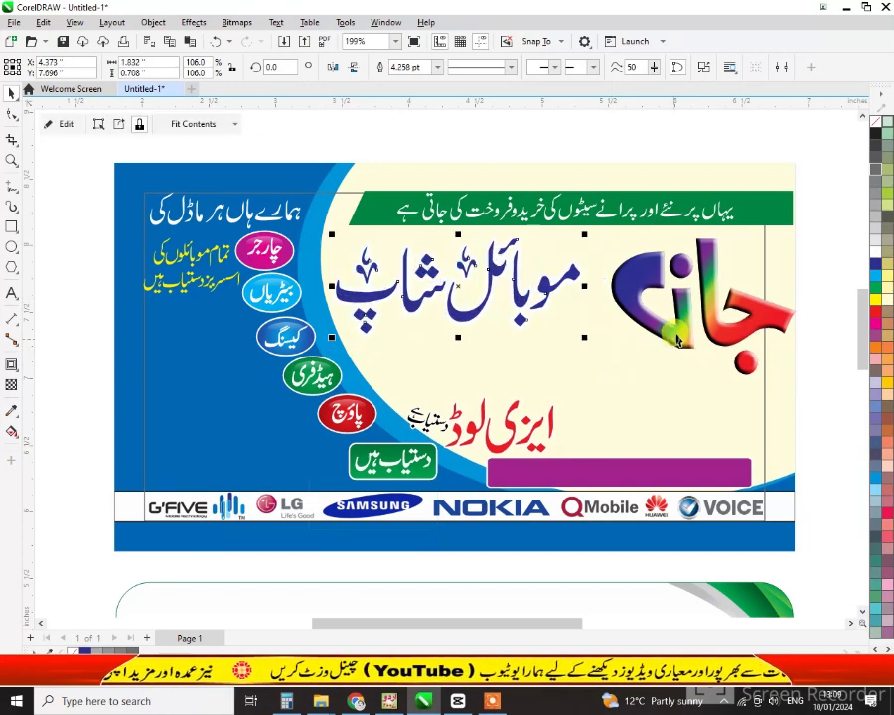
left_click_drag(661, 332, 626, 326)
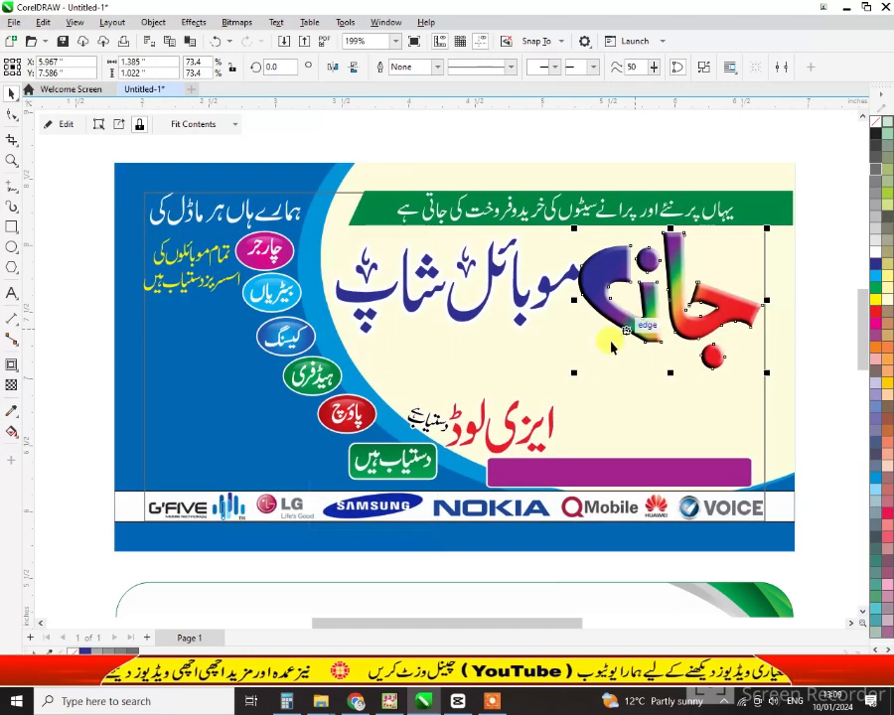
mouse_move(575, 371)
left_mouse_down()
mouse_move(572, 358)
mouse_move(593, 368)
mouse_move(582, 365)
left_mouse_up()
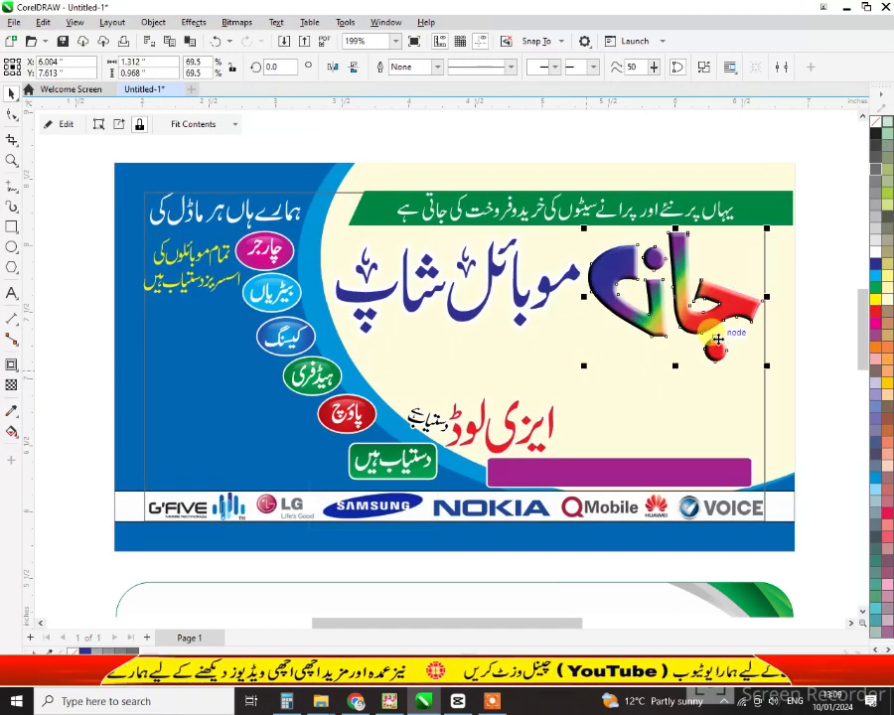
left_click_drag(762, 364, 769, 365)
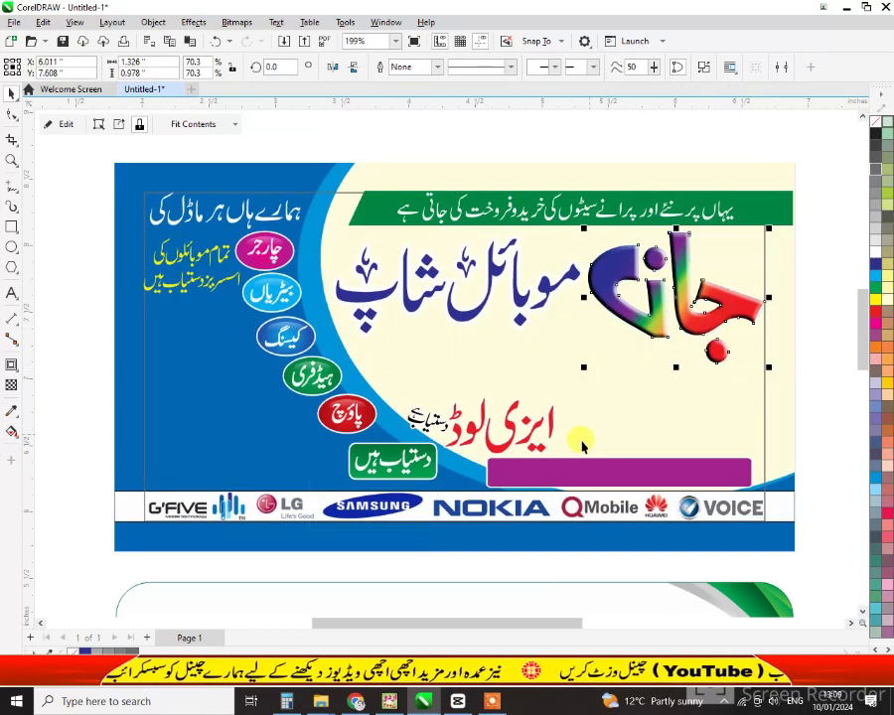
left_click(602, 467)
scroll(603, 467, "down", 2)
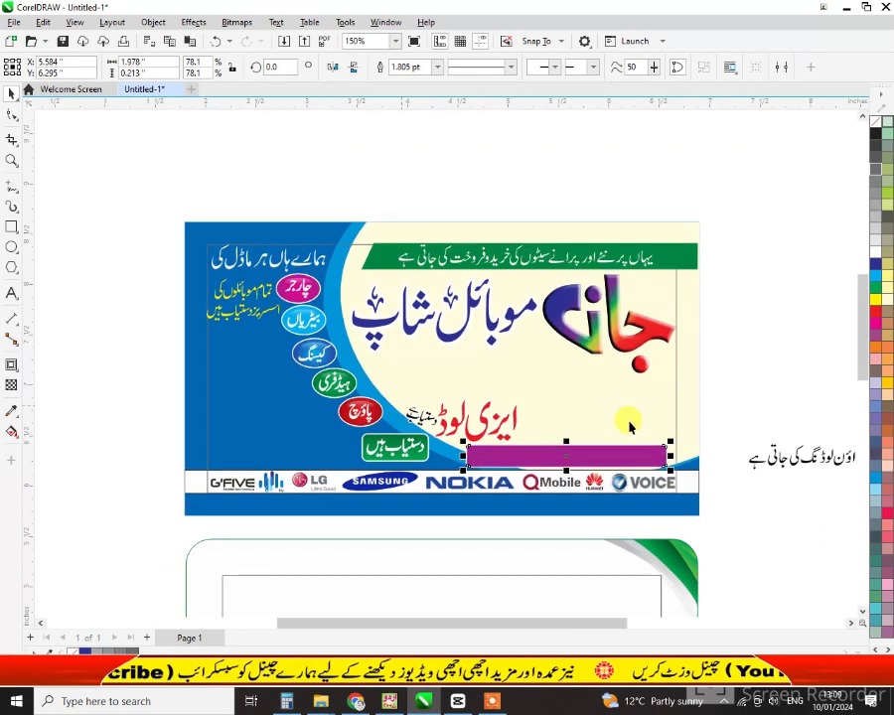
Move the Urdu hardware-and-software line below the heading and zoom in on the text area
left_click(794, 458)
left_click_drag(795, 459, 434, 393)
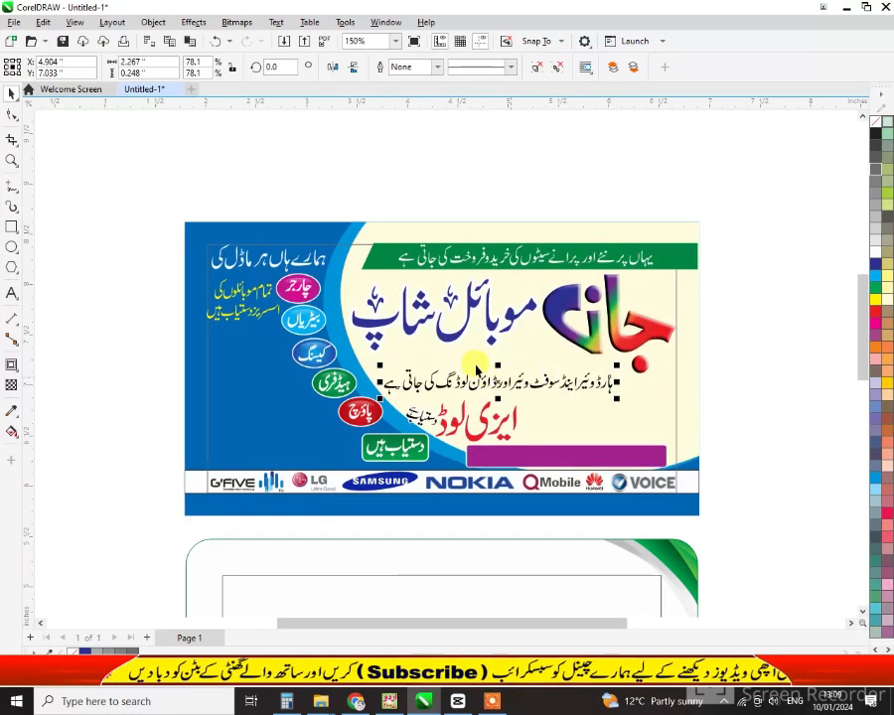
left_click(10, 161)
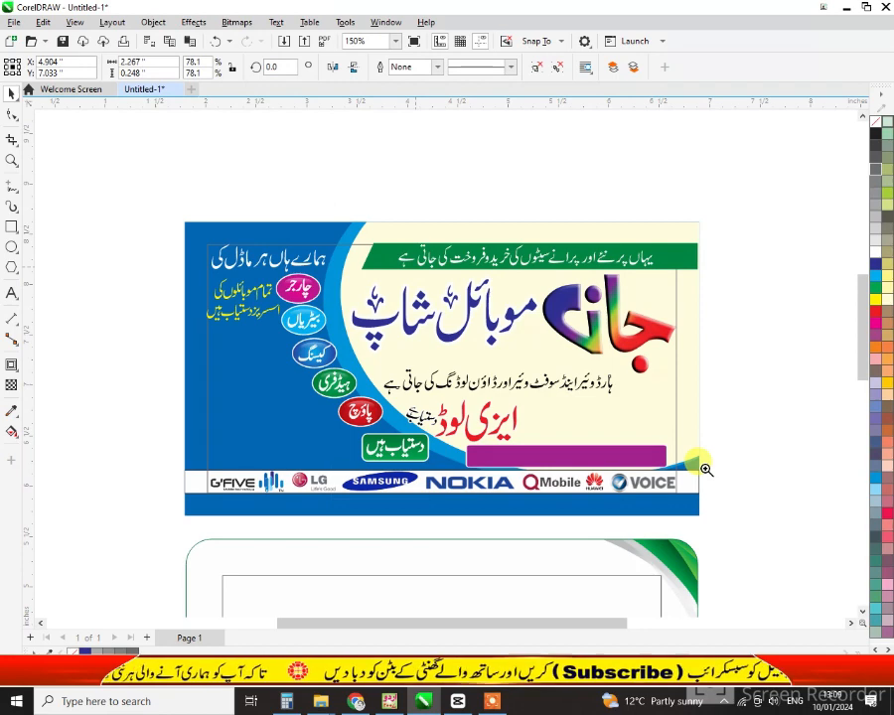
left_click(716, 470)
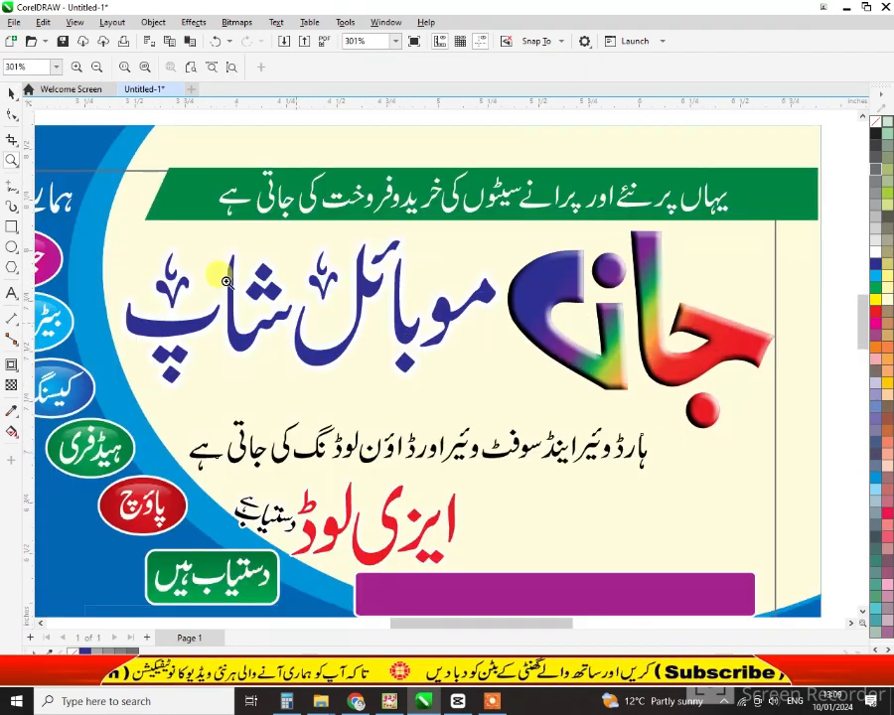
key("space")
left_click(457, 421)
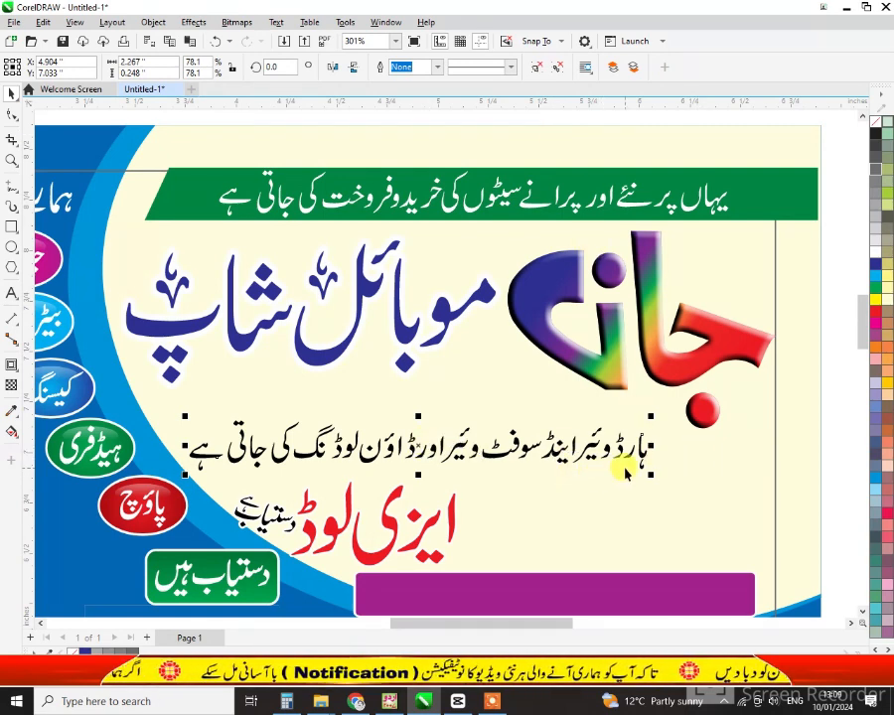
Enlarge the Urdu line slightly to 82.5% and select the موبائل شاپ heading
scroll(624, 473, "up", 2)
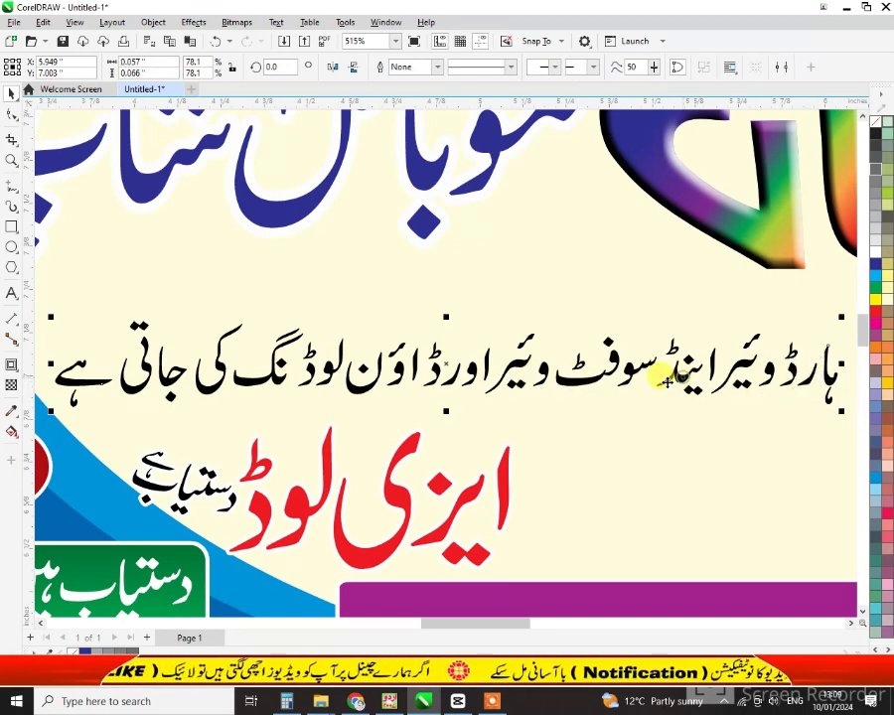
scroll(609, 401, "down", 1)
scroll(608, 401, "down", 1)
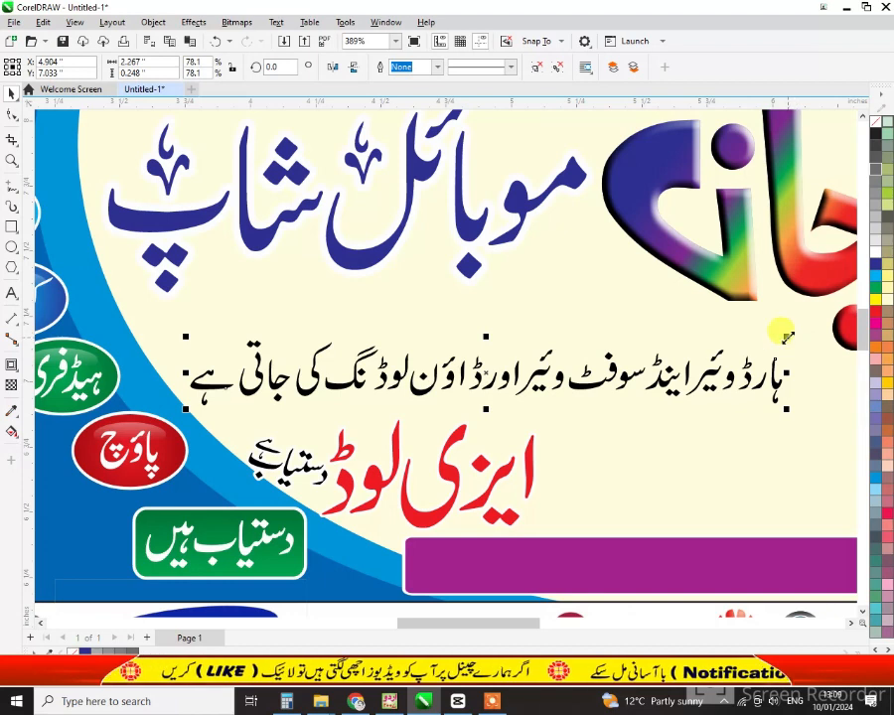
left_click_drag(784, 338, 818, 327)
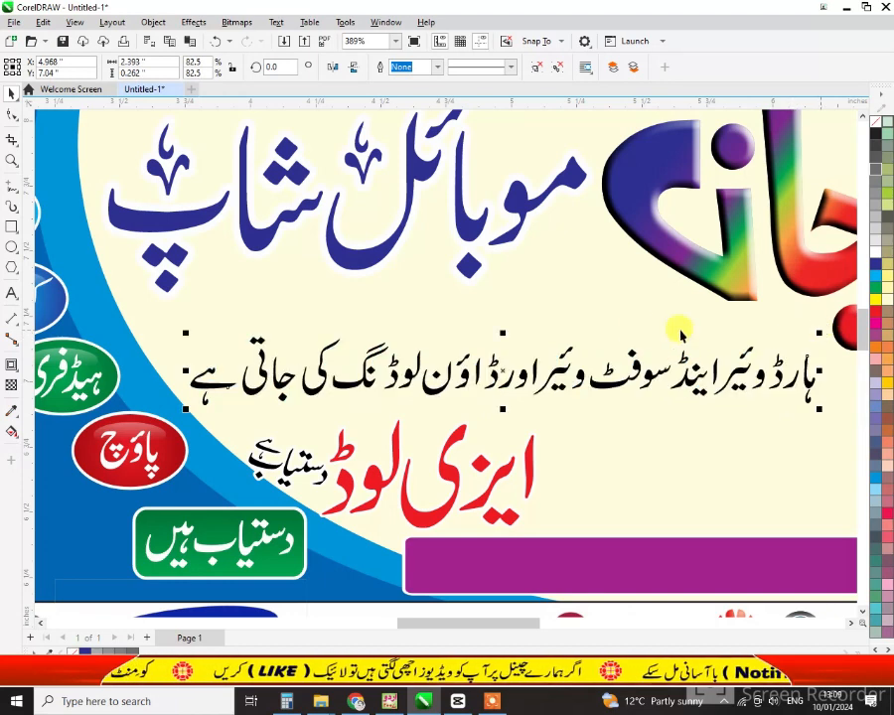
left_click(468, 274)
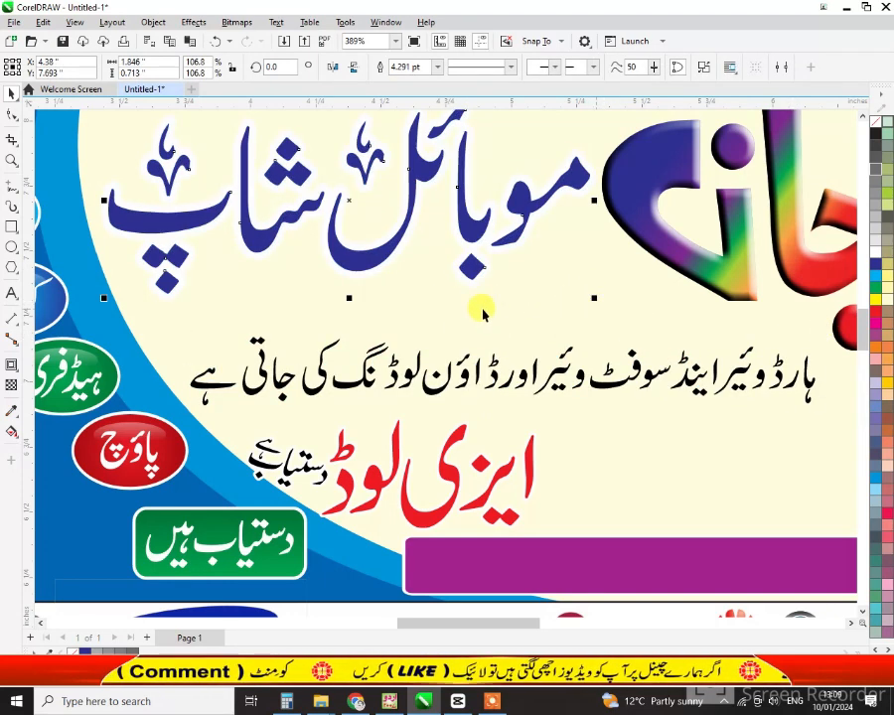
Enlarge the heading and give it a drop shadow with feathering 6 and opacity 80
left_click_drag(104, 298, 89, 295)
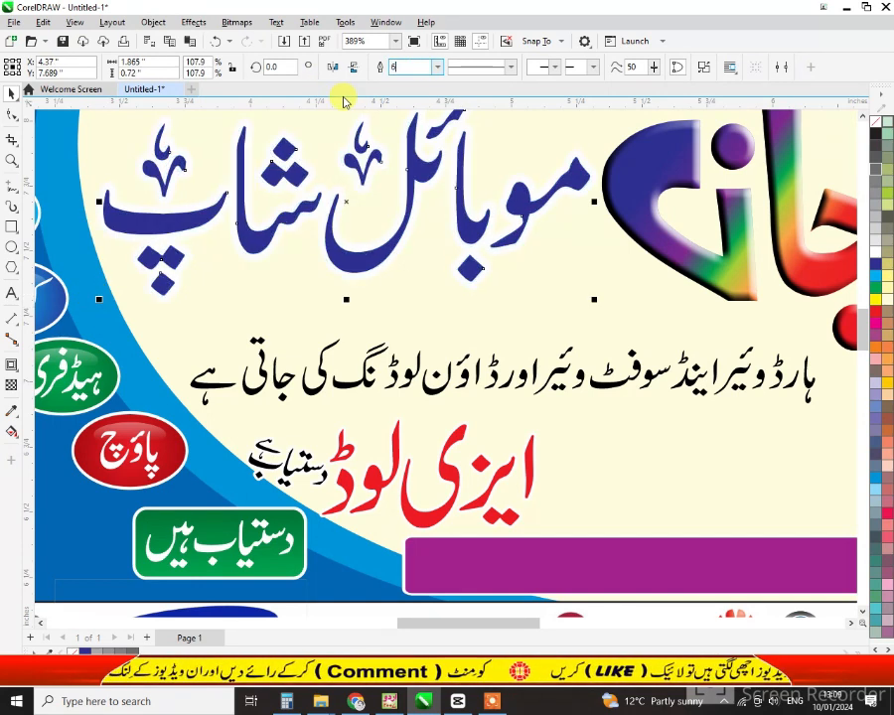
key("Return")
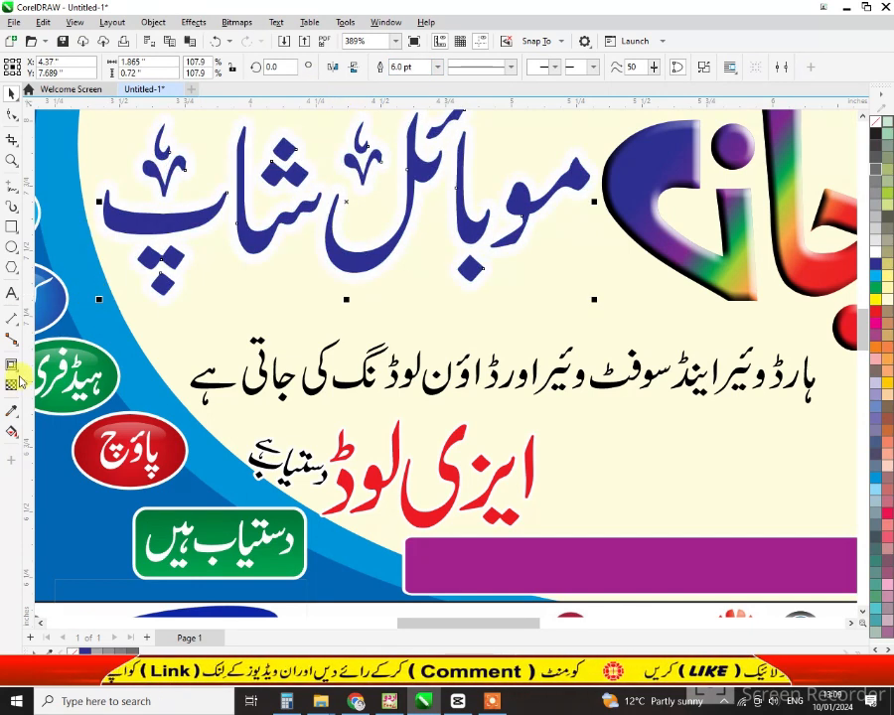
left_click(18, 375)
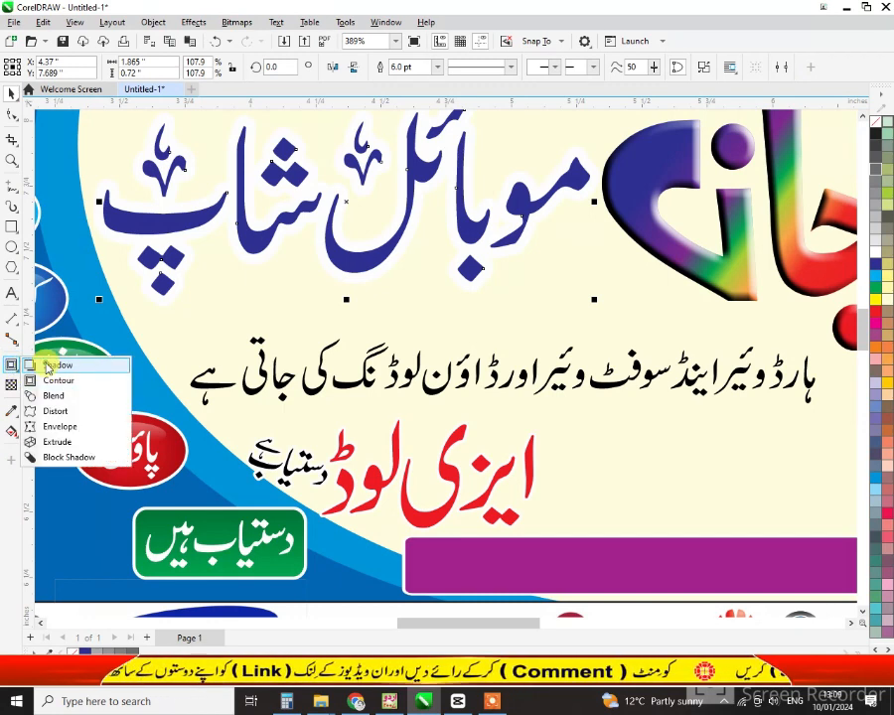
left_click(49, 364)
left_click_drag(341, 202, 592, 201)
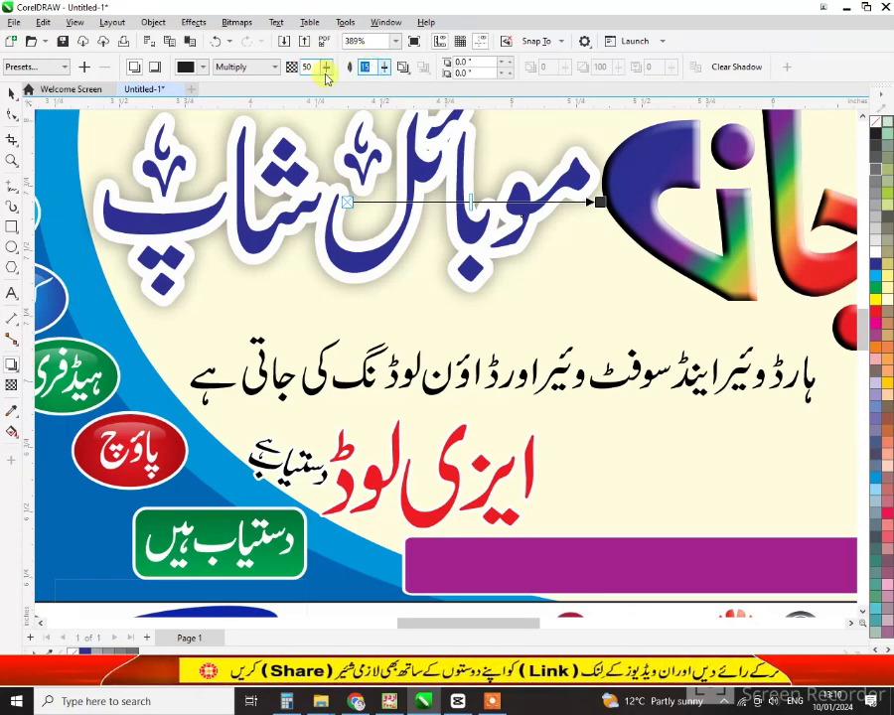
type("6")
key("Return")
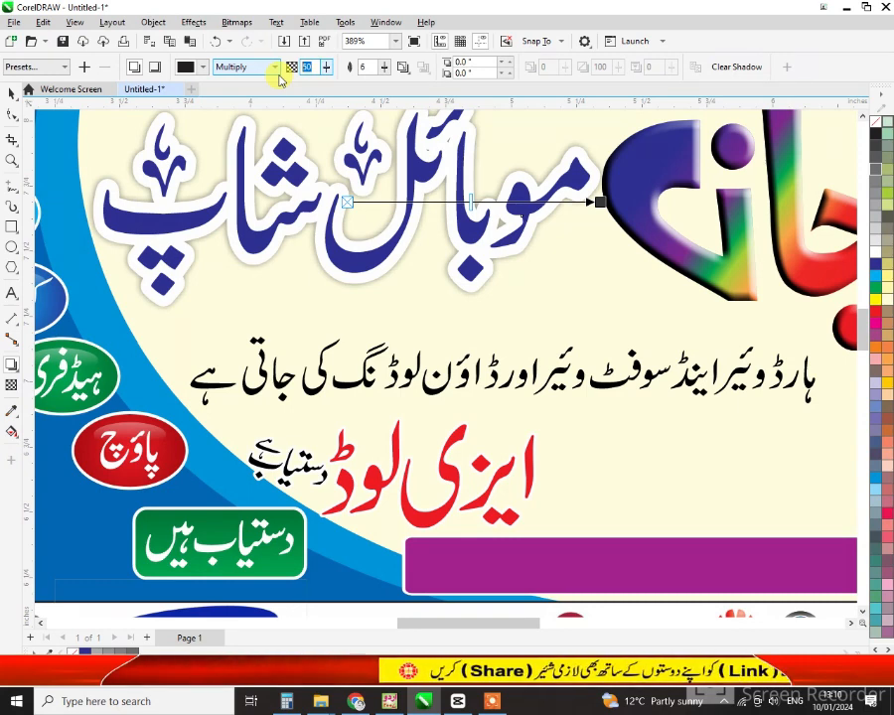
type("80")
key("Return")
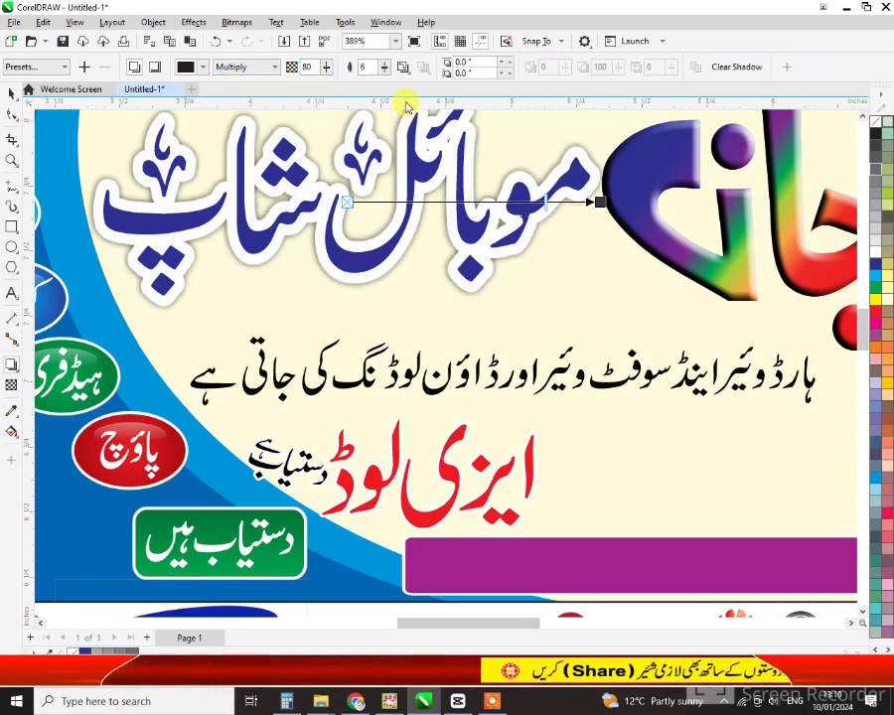
Reselect the heading and set its outline width to 4.0 pt
key("space")
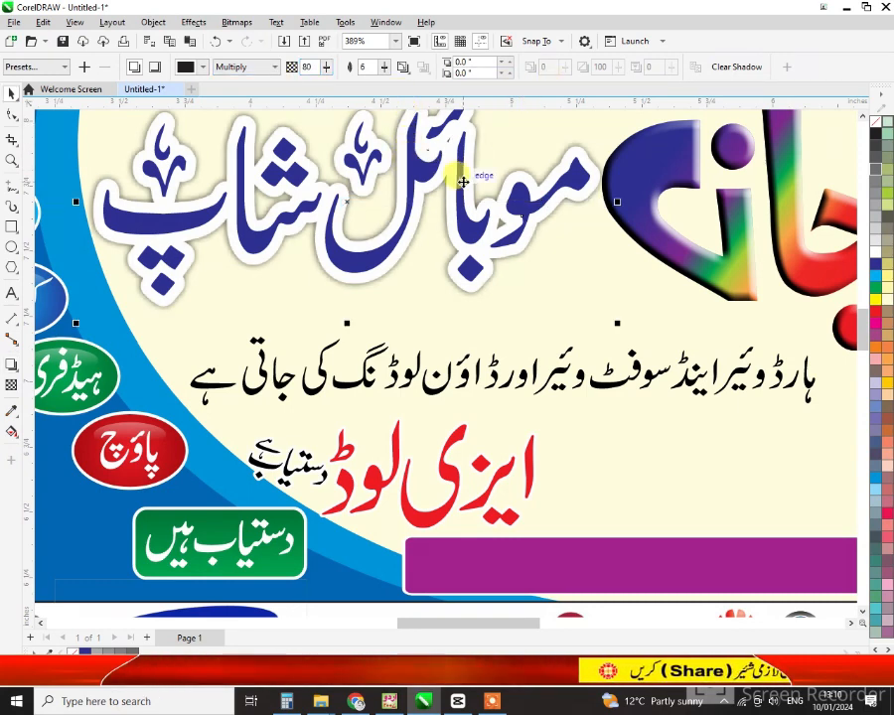
left_click(505, 226)
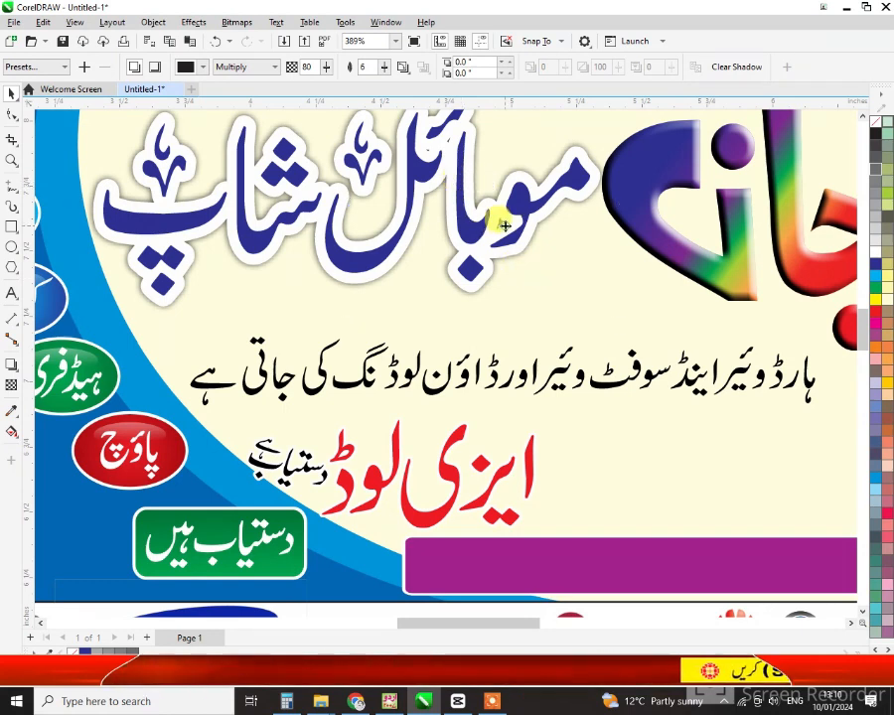
left_click(515, 376)
left_click(501, 240)
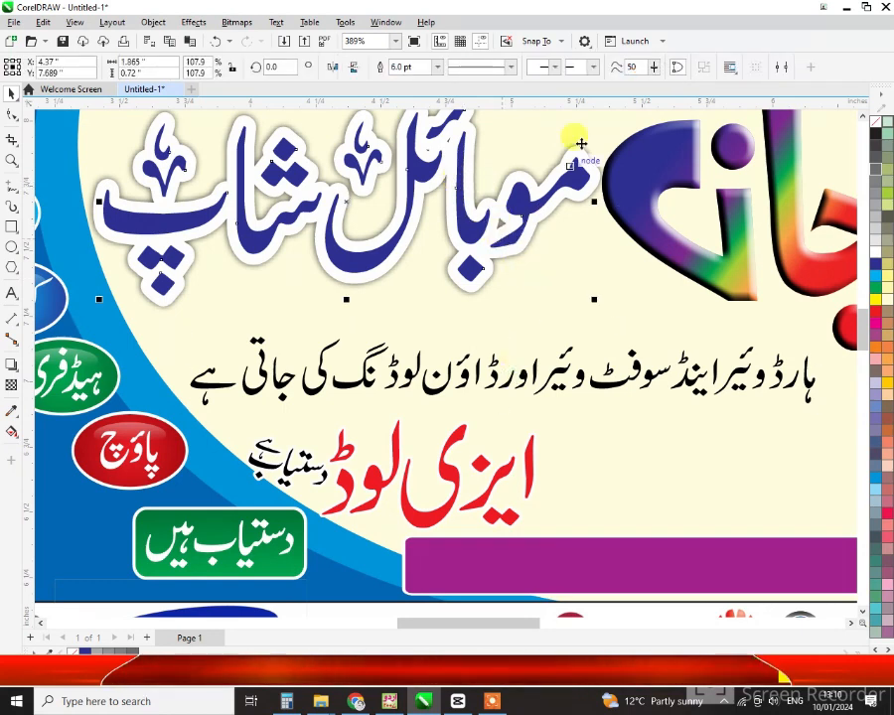
left_click(338, 77)
scroll(405, 333, "down", 2)
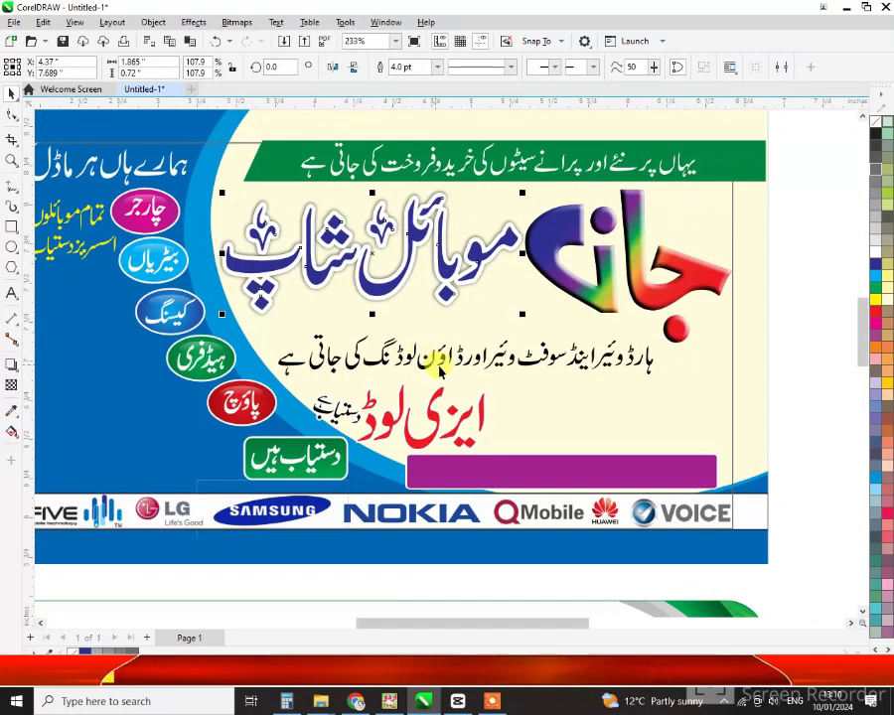
left_click(652, 303)
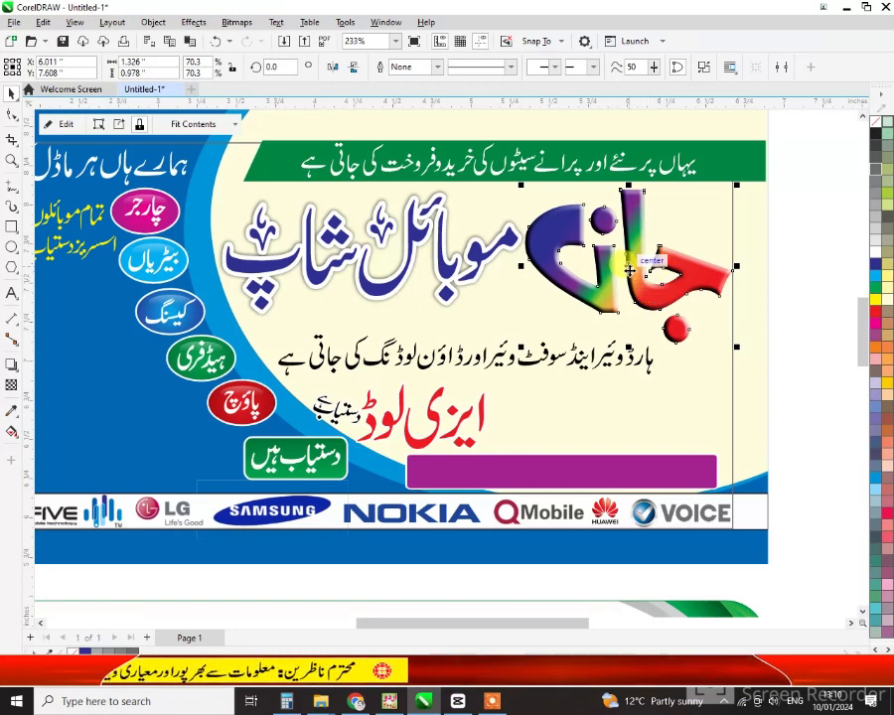
key("alt+e")
key("m")
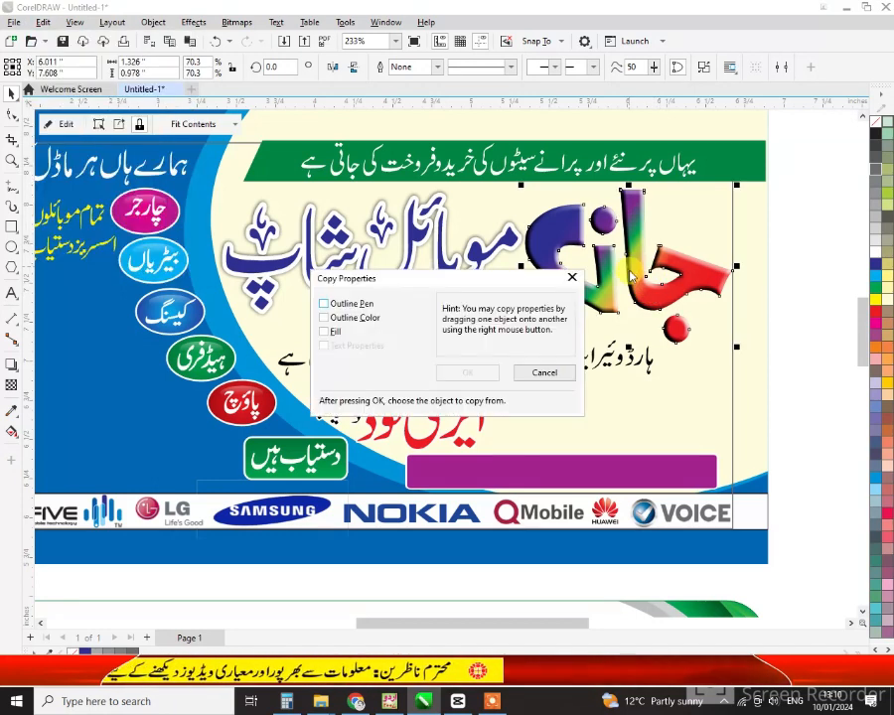
left_click(324, 304)
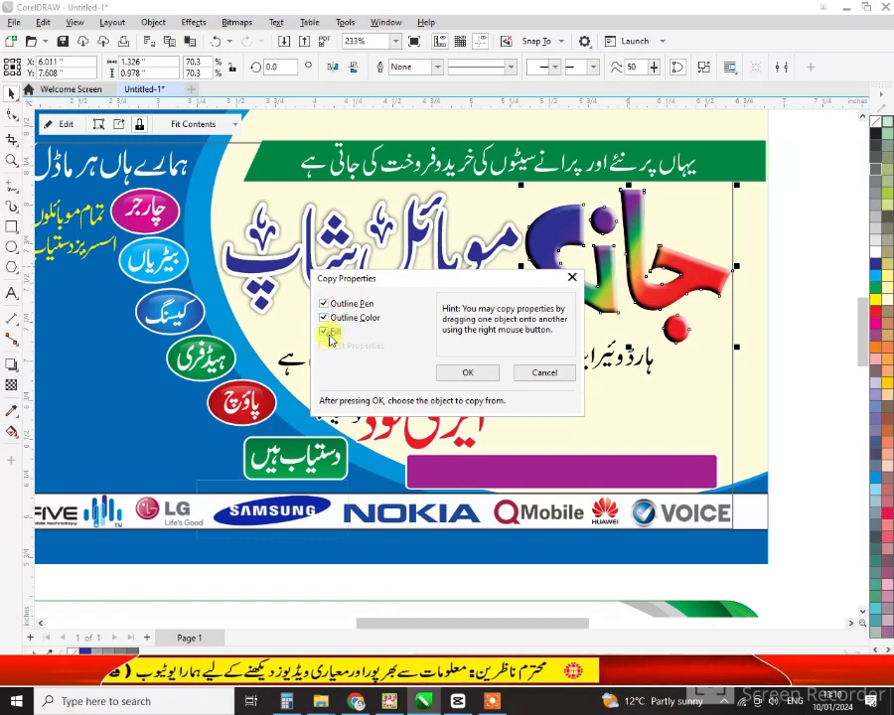
left_click(462, 372)
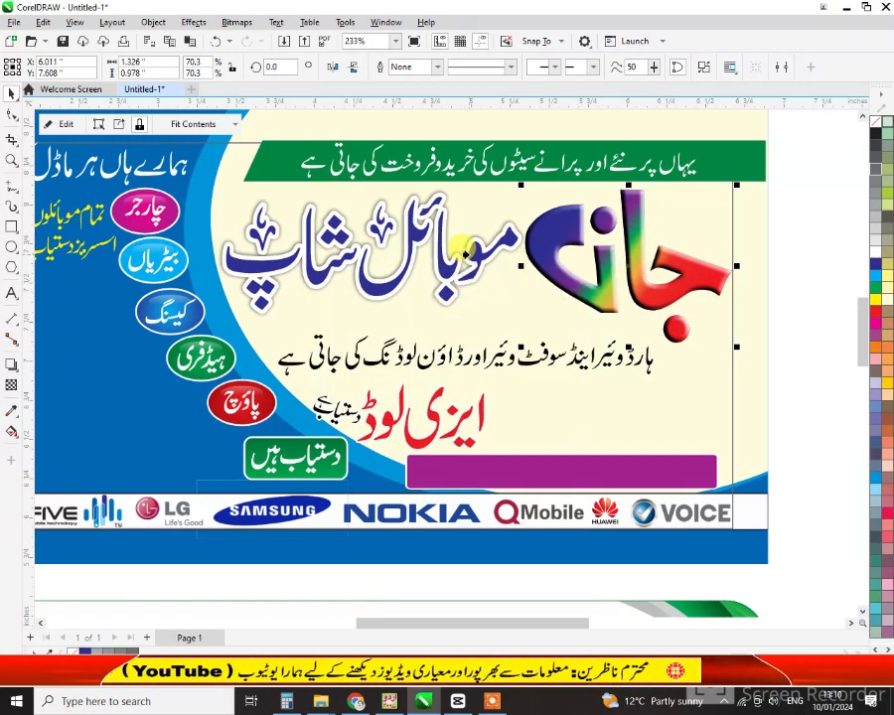
left_click(478, 257)
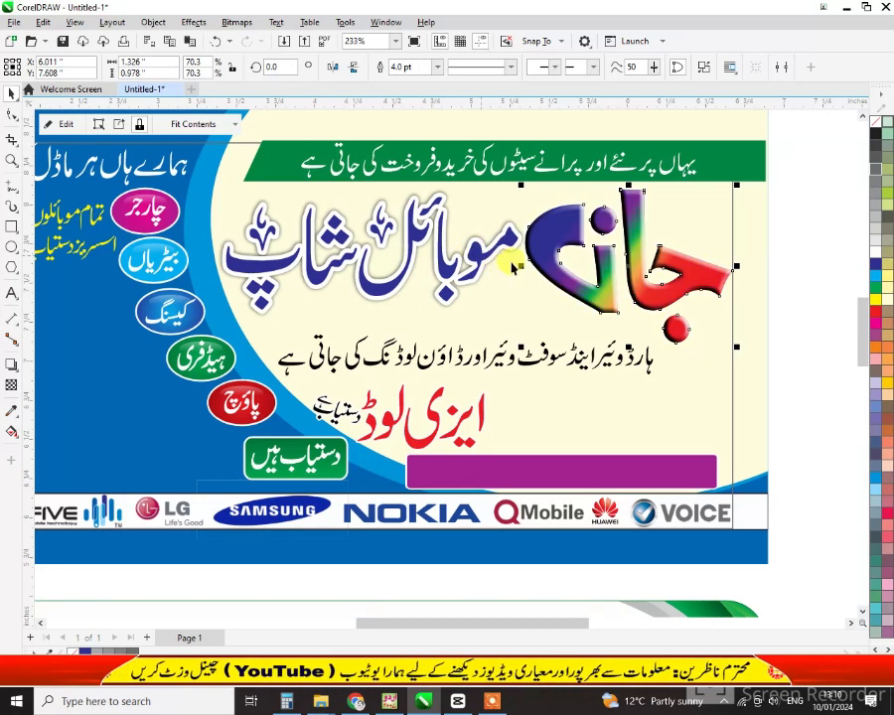
key("ctrl+z")
left_click(782, 260)
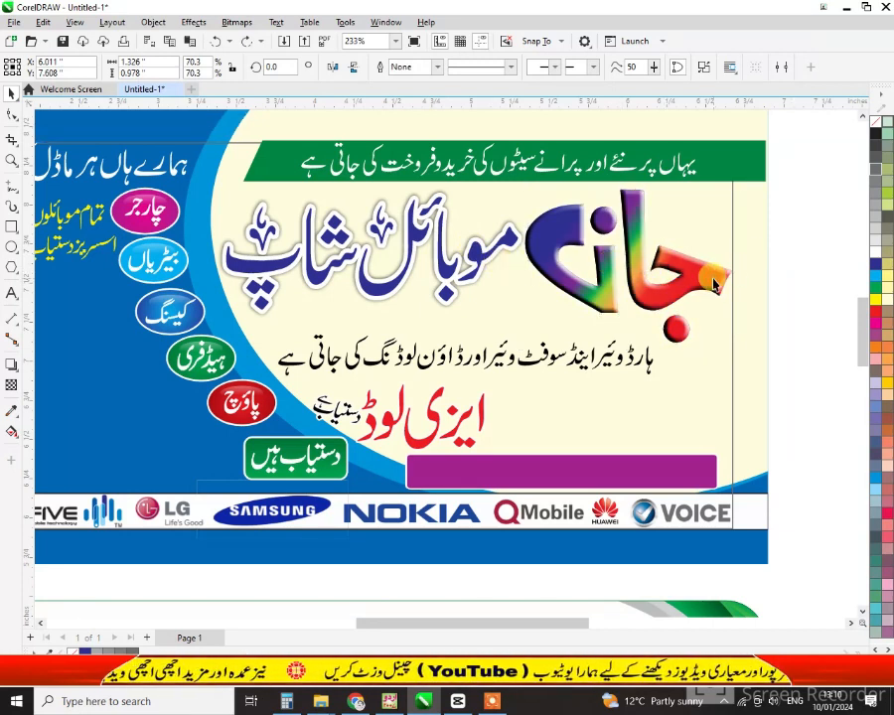
In Outline Pen (F12), give the جان logo a 3.0 pt black outline with round corners
left_click(714, 282)
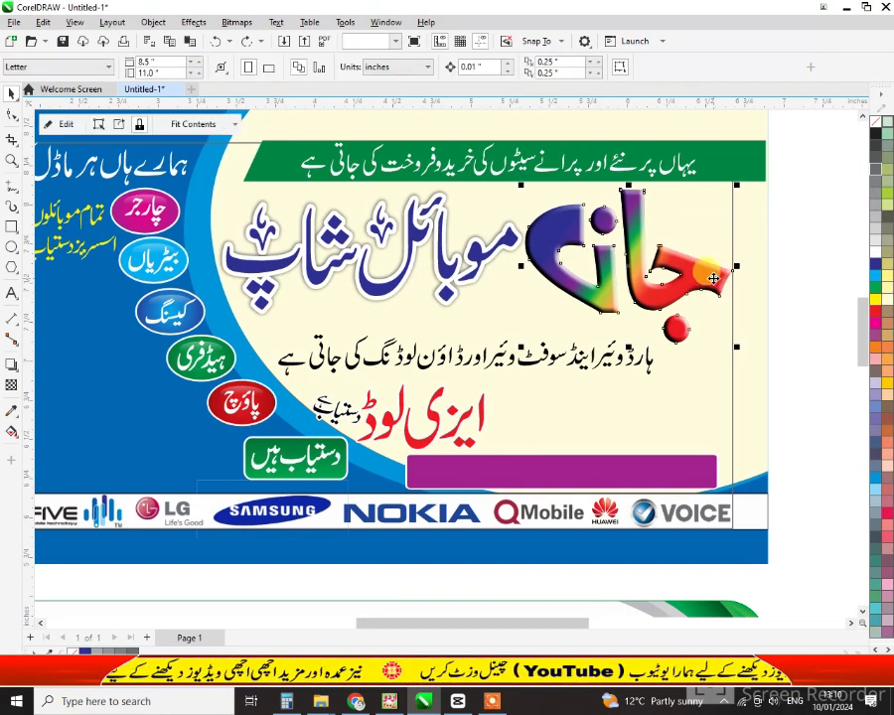
key("F12")
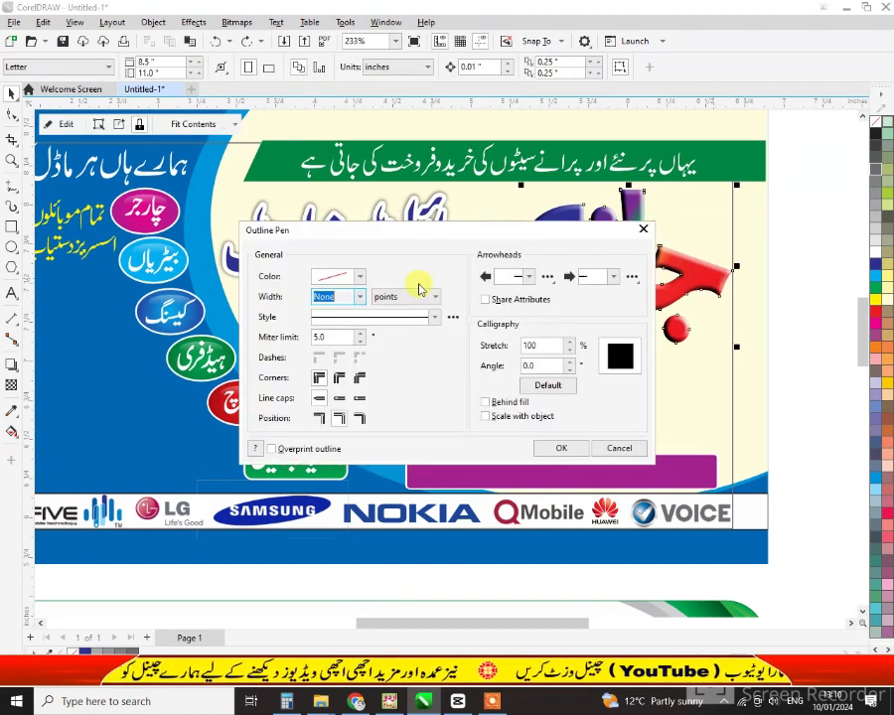
left_click(359, 297)
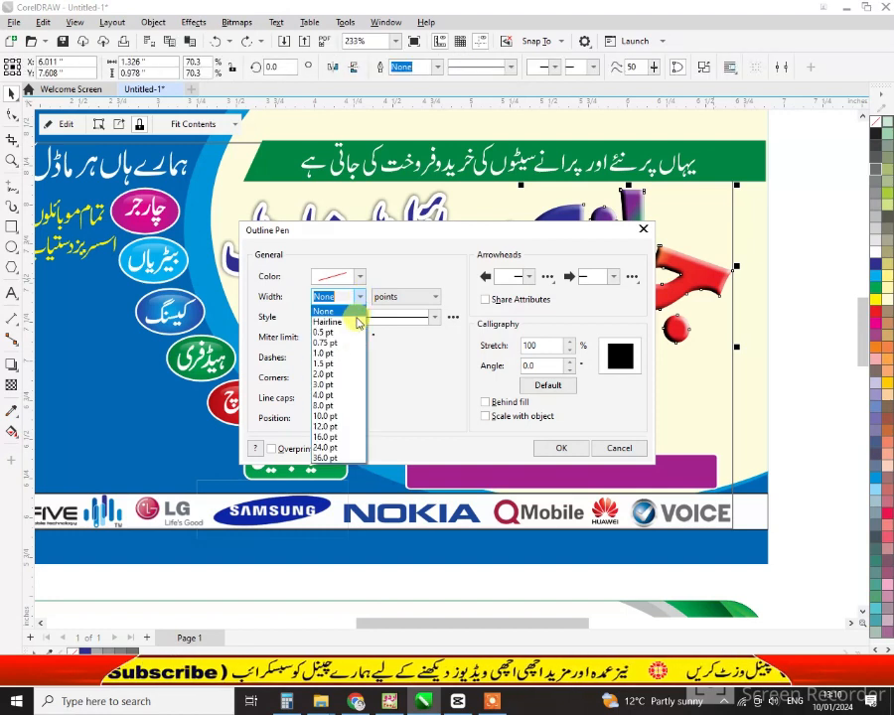
left_click(338, 384)
left_click(338, 378)
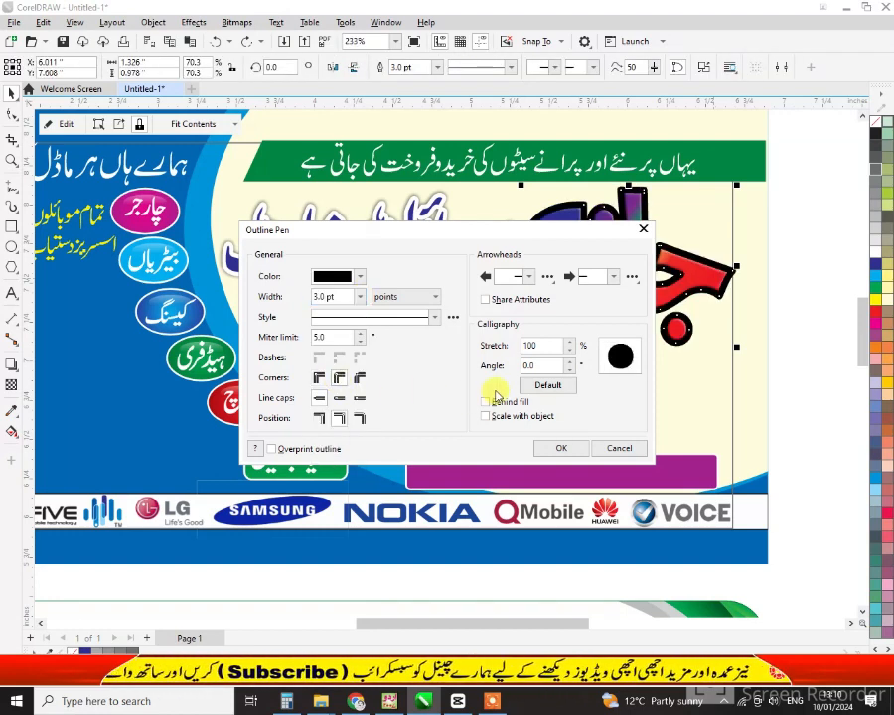
left_click(557, 449)
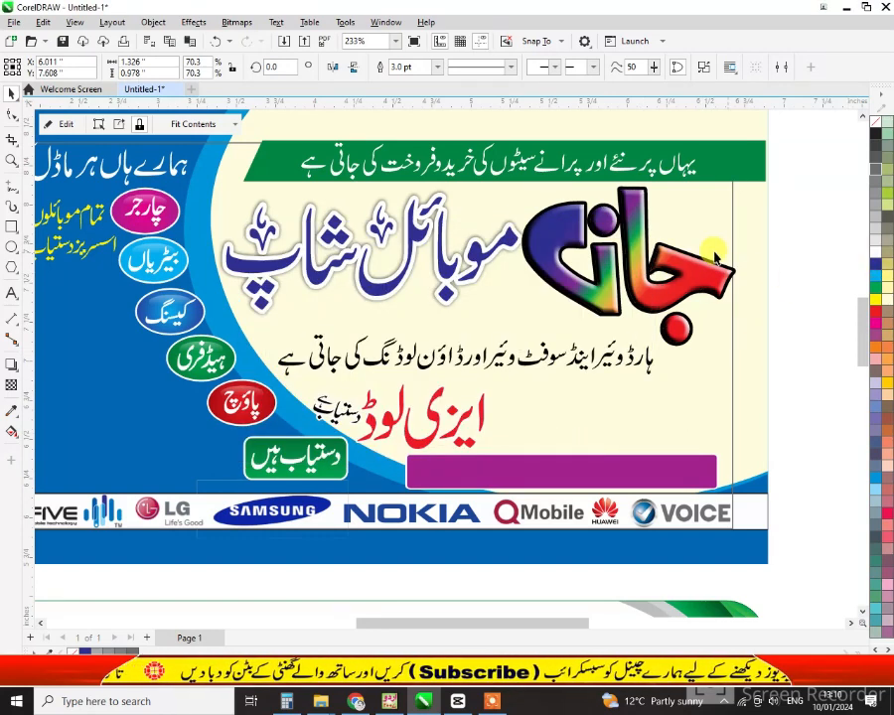
Make the logo's outline white and shrink the logo slightly
right_click(876, 256)
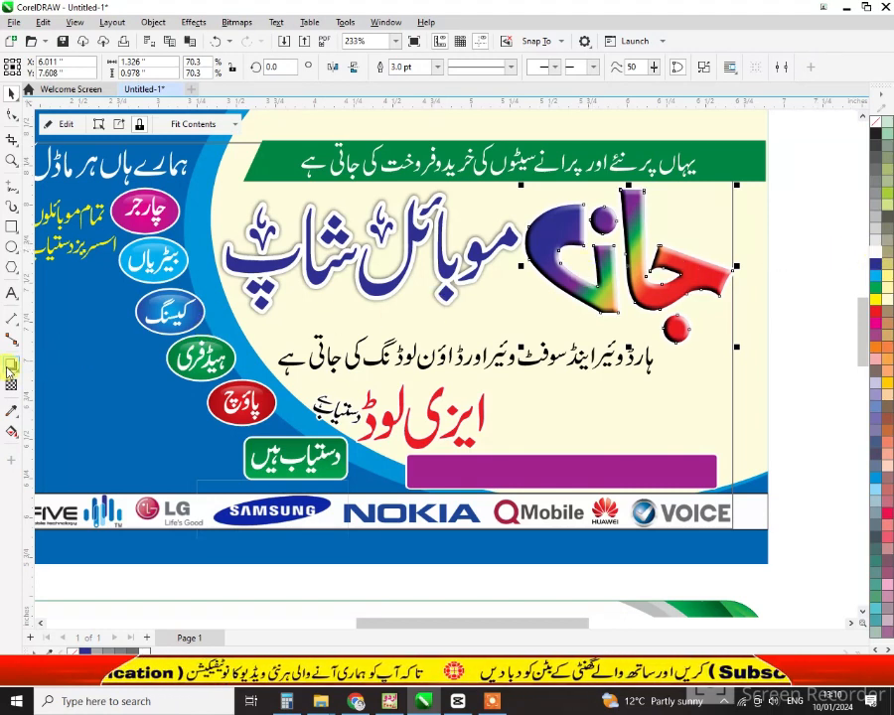
key("shift+F2")
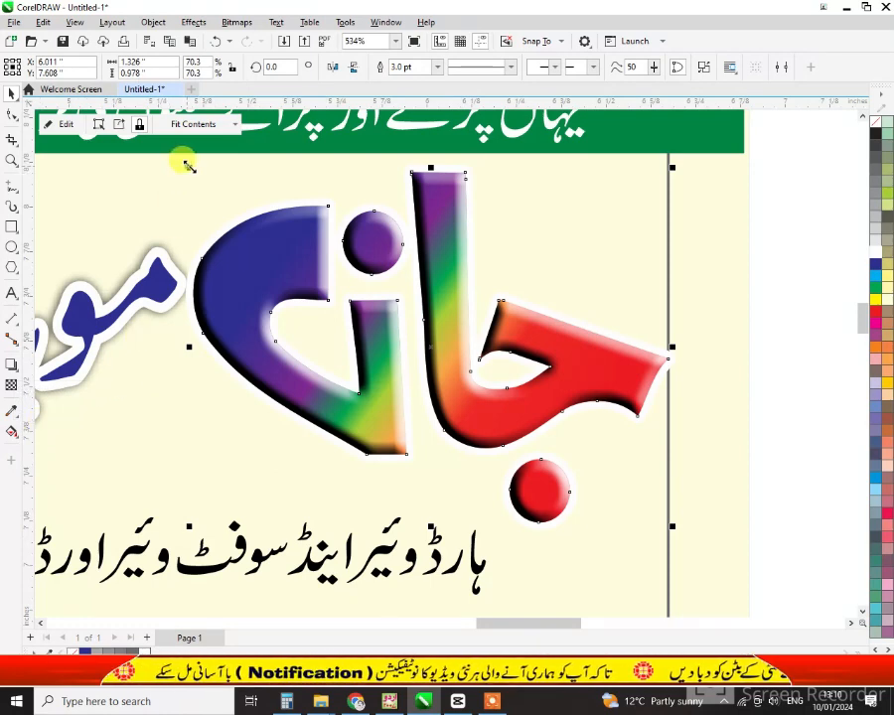
left_click_drag(189, 166, 199, 174)
Add a drop shadow to the logo falling toward the lower right, at opacity 50 and feathering 5
left_click(11, 366)
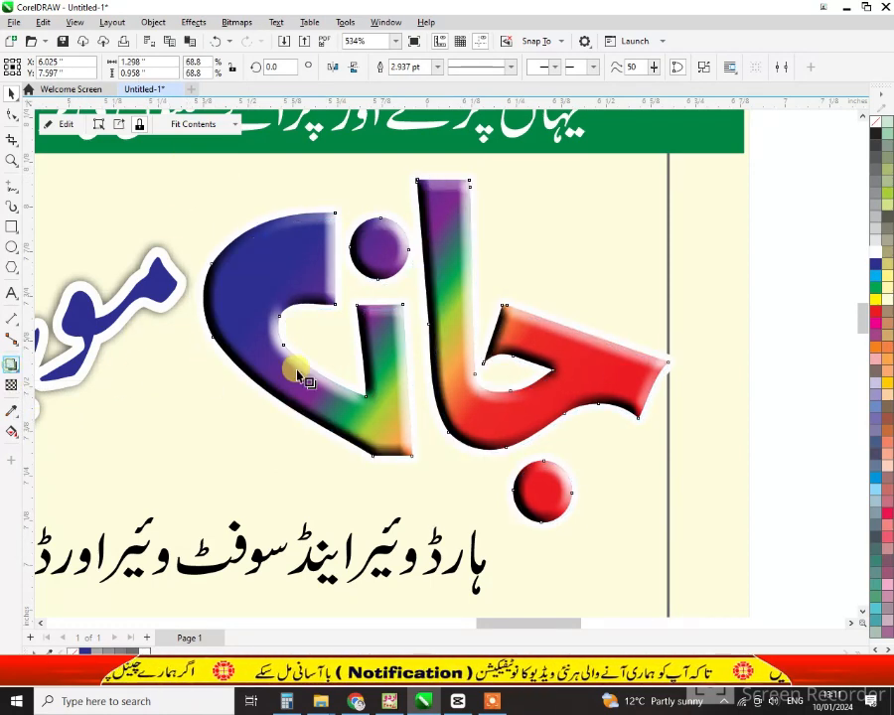
left_click_drag(434, 350, 586, 537)
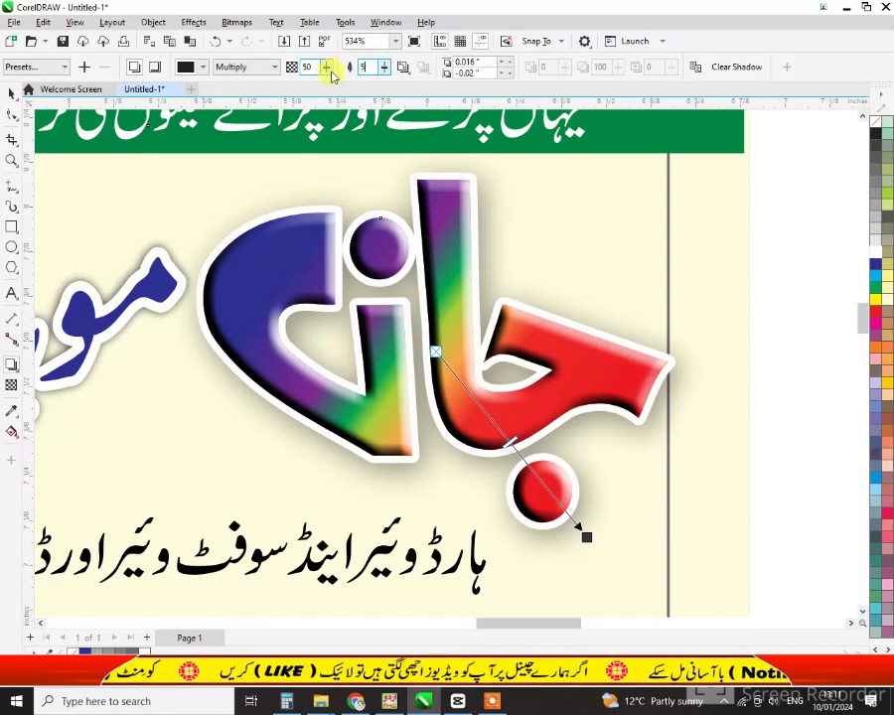
left_click(11, 92)
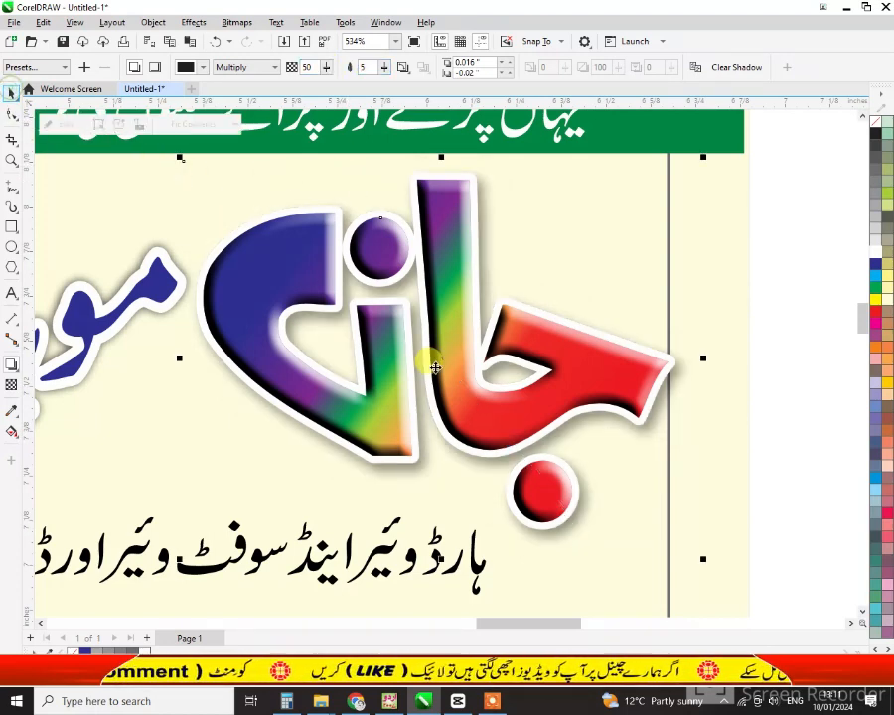
left_click(630, 541)
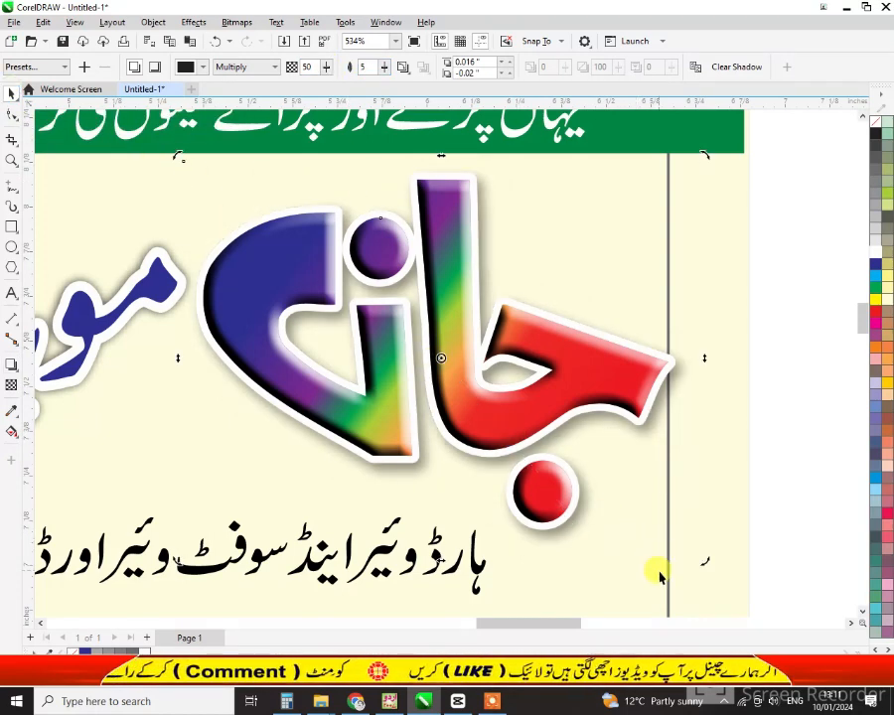
left_click(659, 574)
key("F4")
key("Escape")
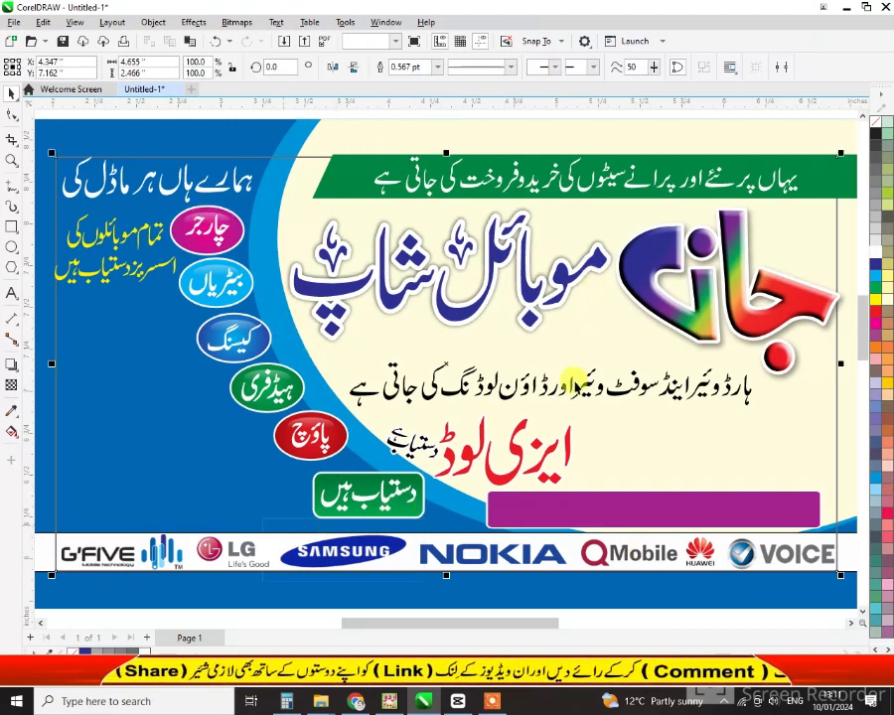
Select the whole banner design and start saving it as a new file
key("Tab")
scroll(615, 464, "down", 1)
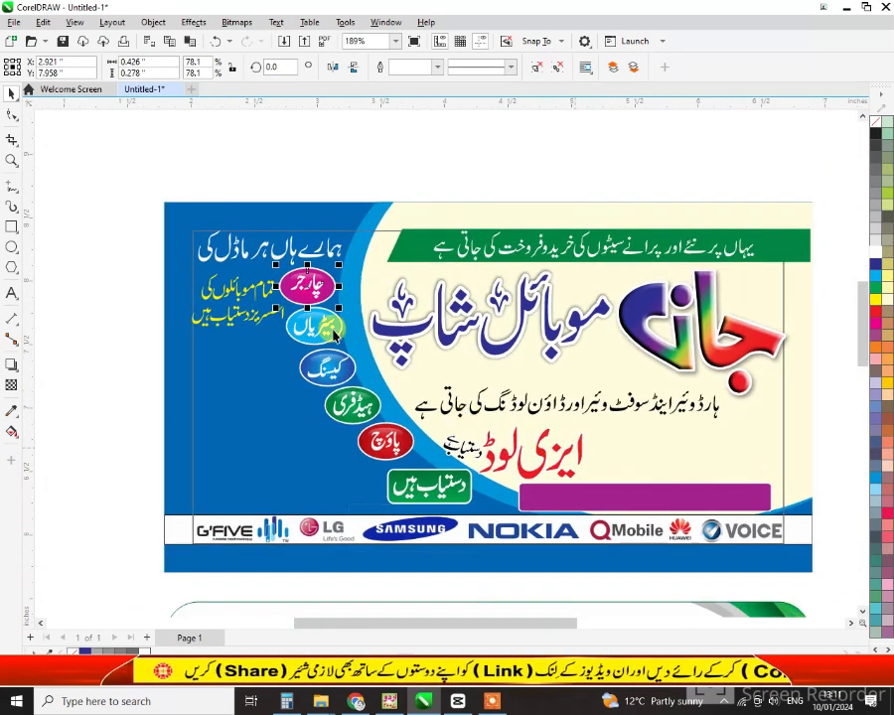
scroll(814, 581, "up", 1)
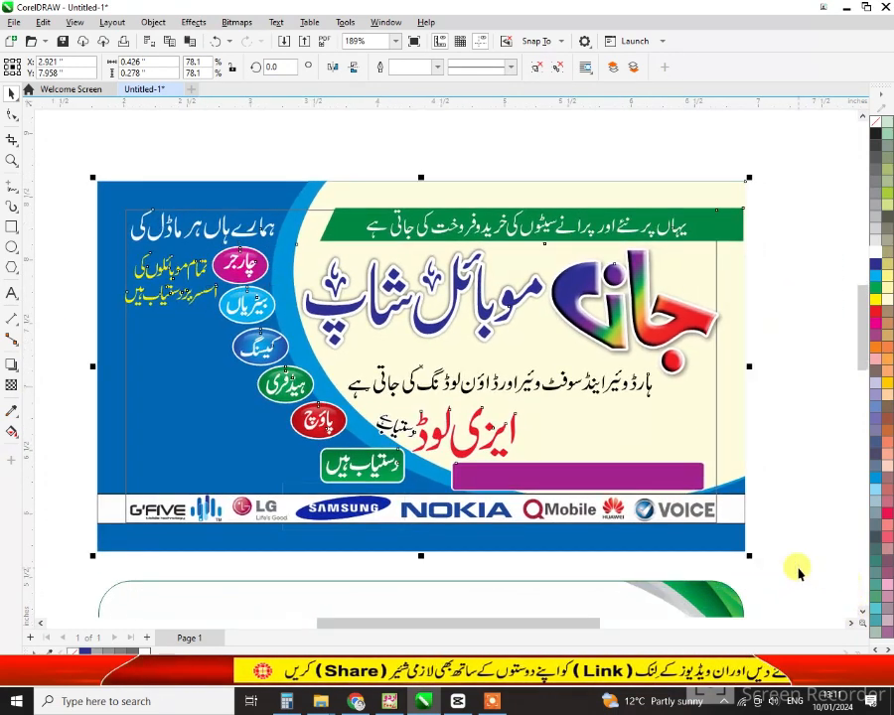
left_click(794, 566)
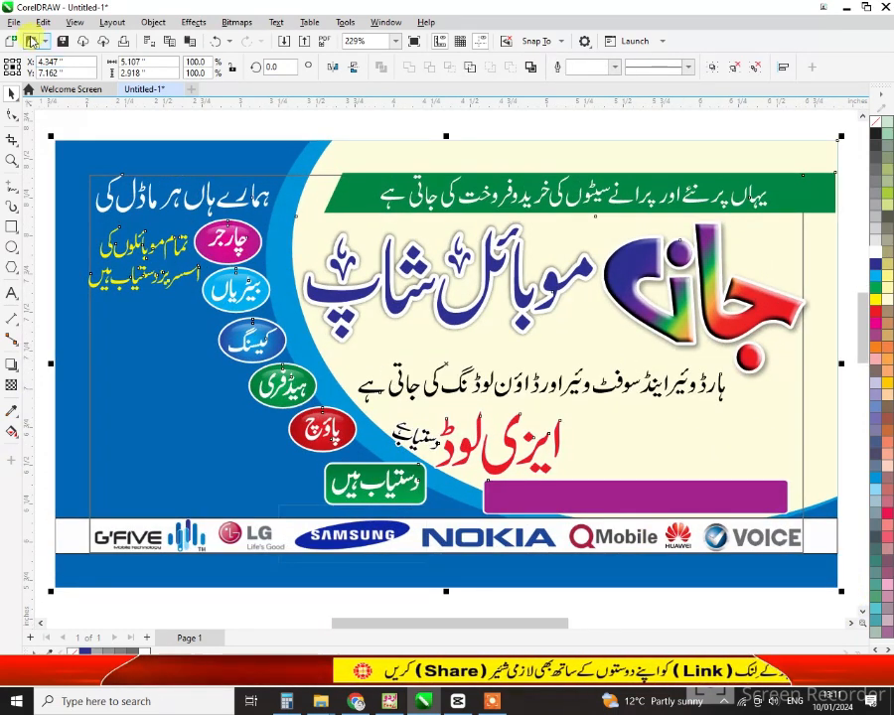
left_click(14, 21)
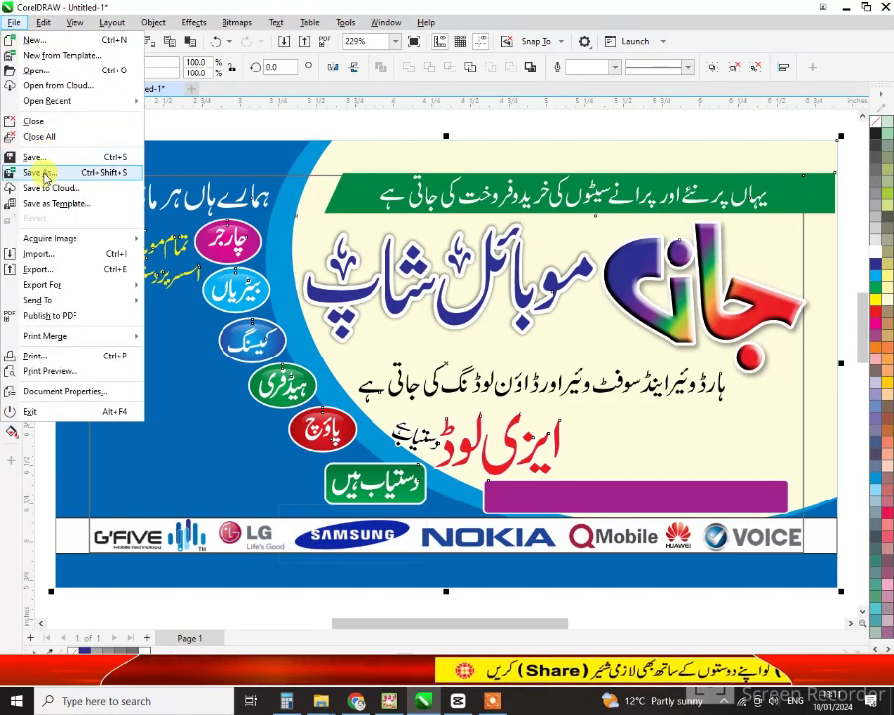
left_click(100, 161)
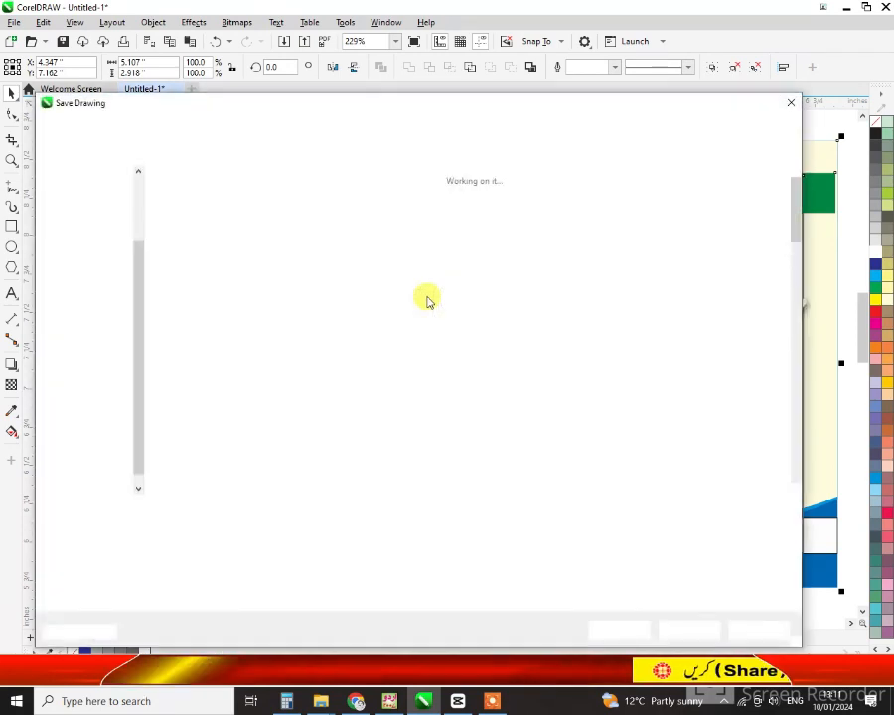
Save it in G:\Asif Works\VC Desaine\2023 VC as '2024 New Cards'
left_click(99, 469)
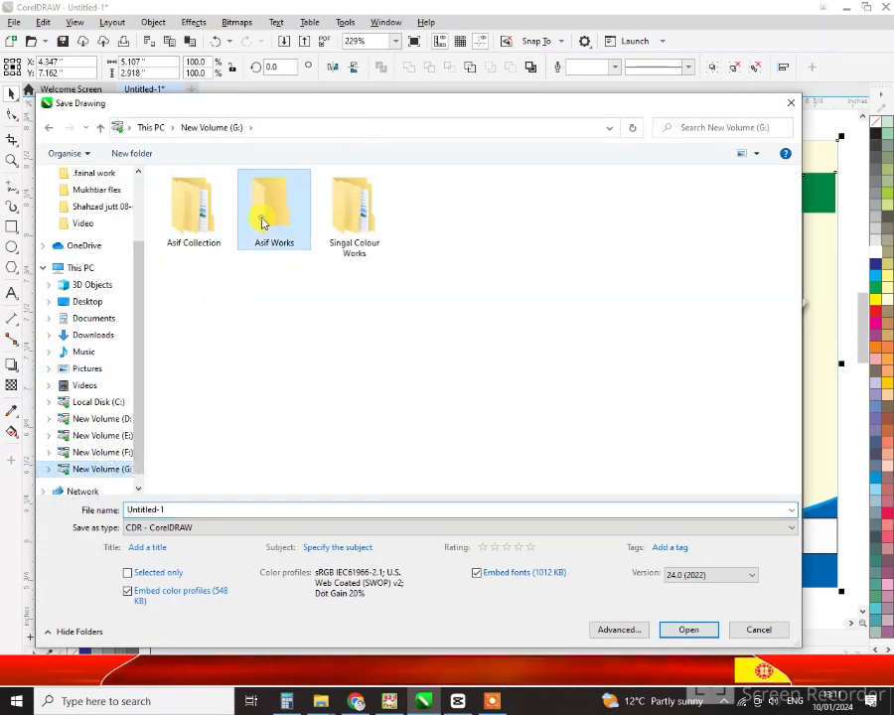
double_click(263, 222)
scroll(295, 236, "down", 5)
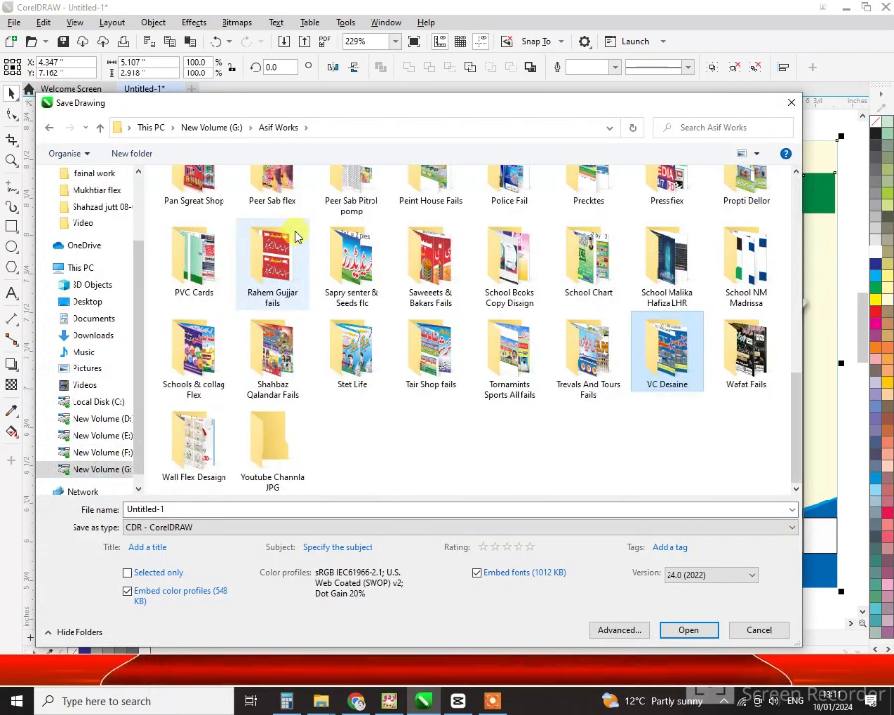
key("Return")
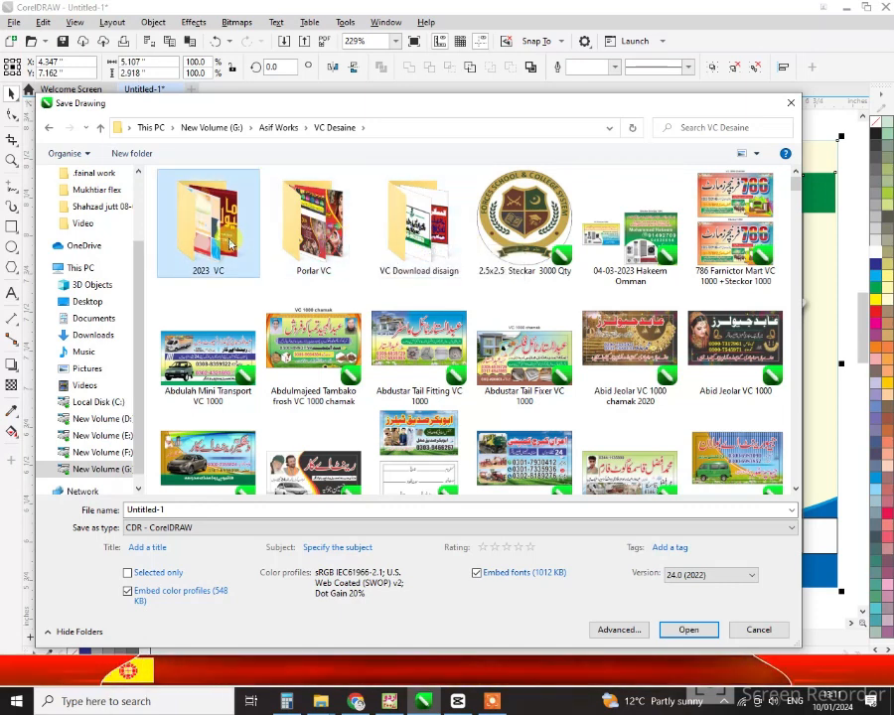
double_click(208, 224)
left_click(201, 514)
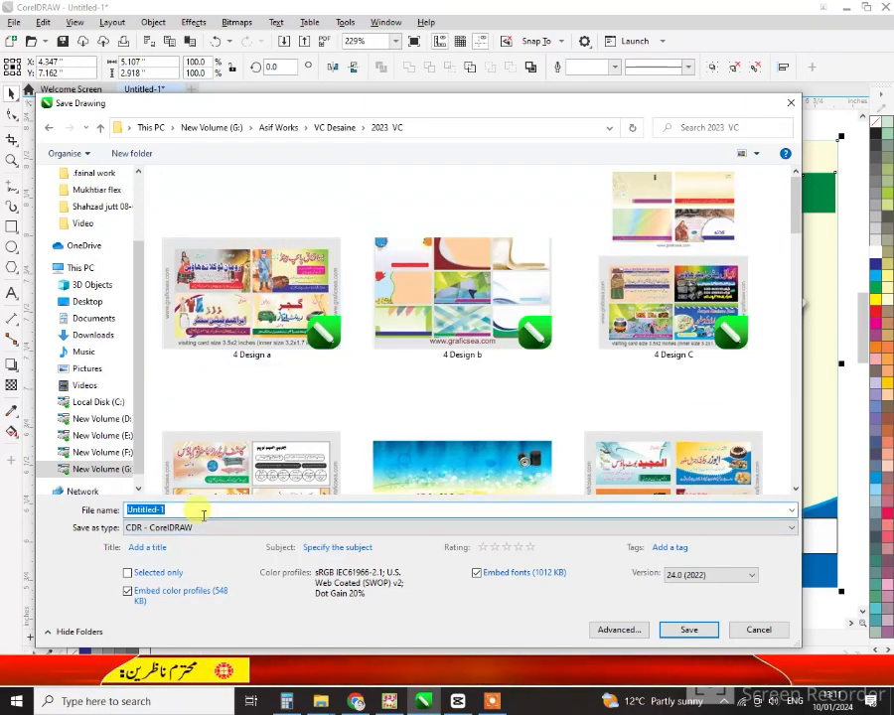
type("2024")
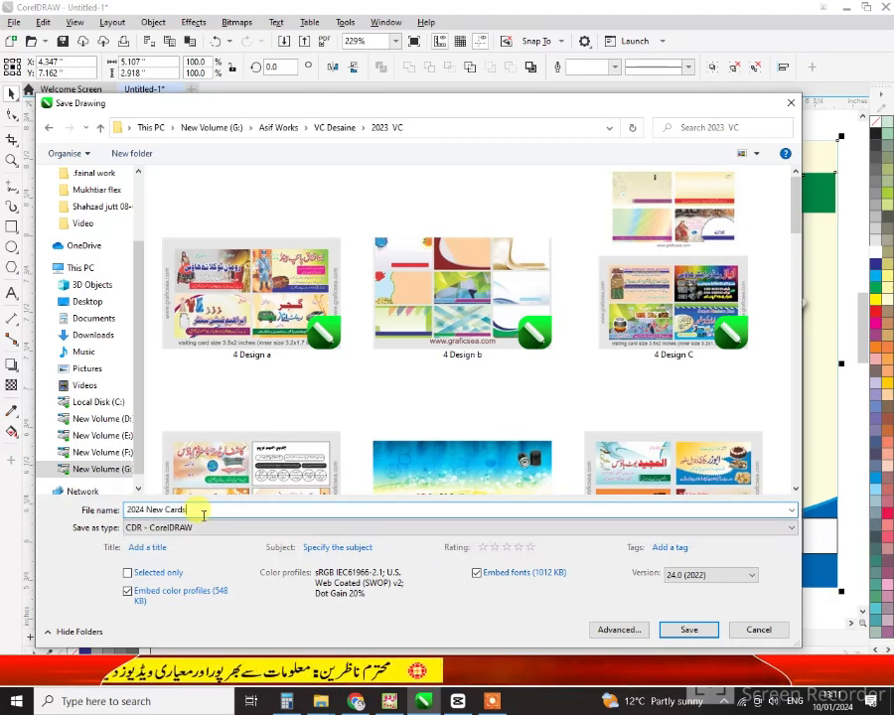
type(" New Cards")
key("Return")
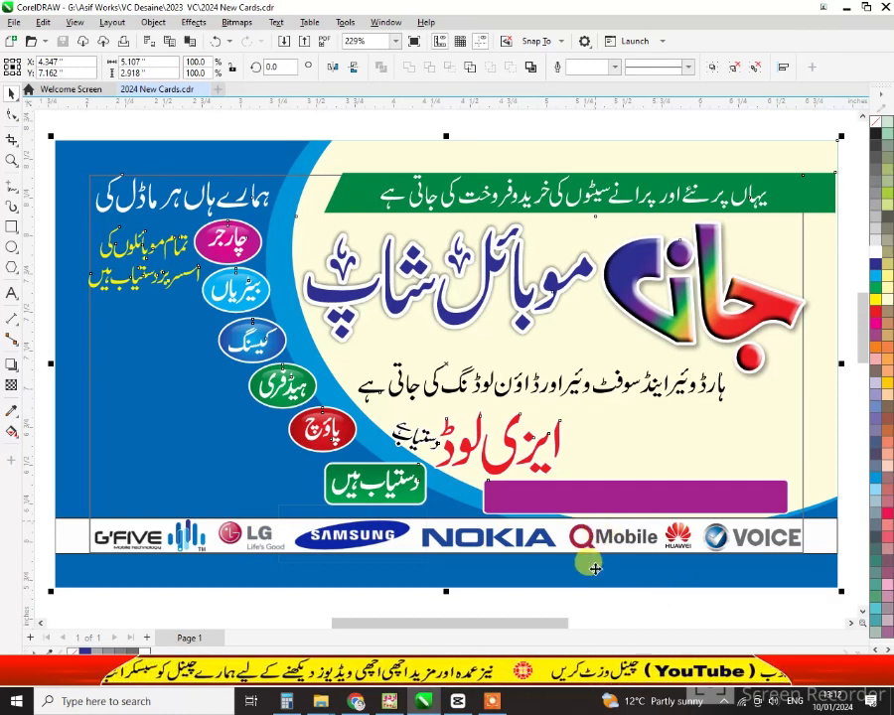
Move the red ایزی لوڈ text to the card's lower left and enlarge it
left_click(594, 592)
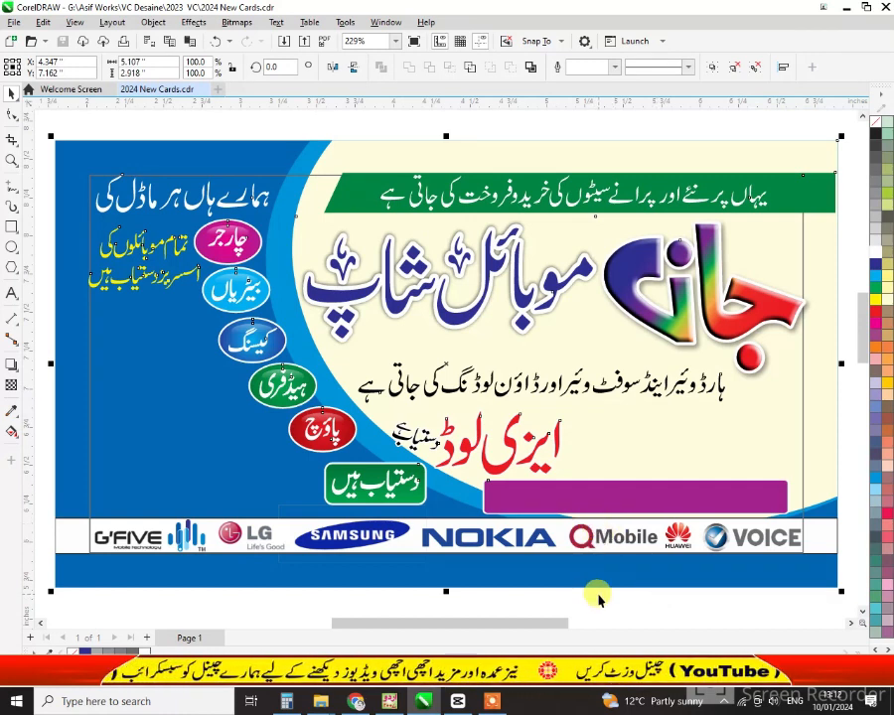
left_click(543, 448)
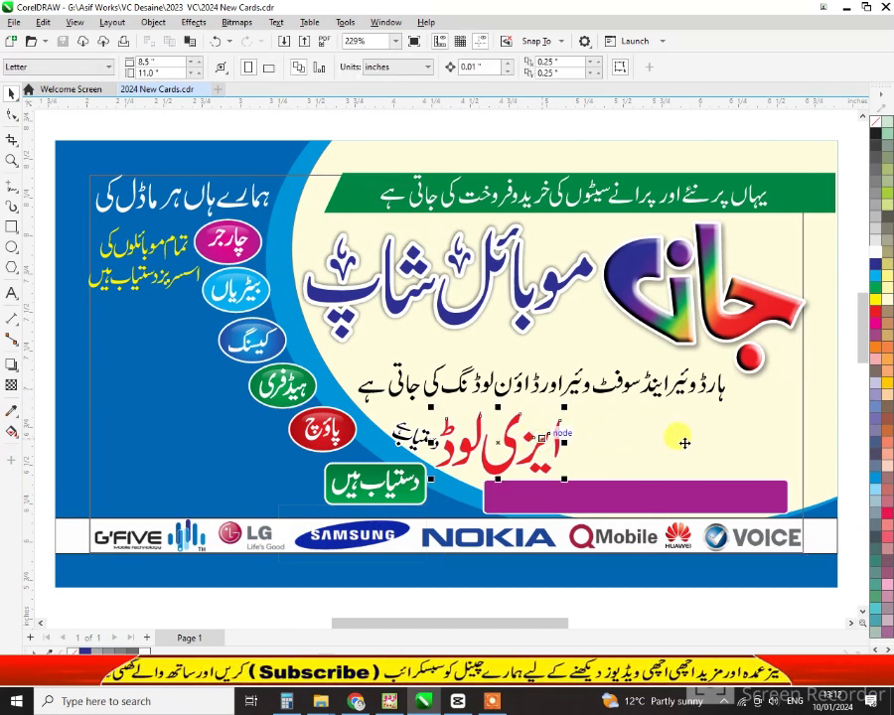
left_click_drag(556, 427, 289, 486)
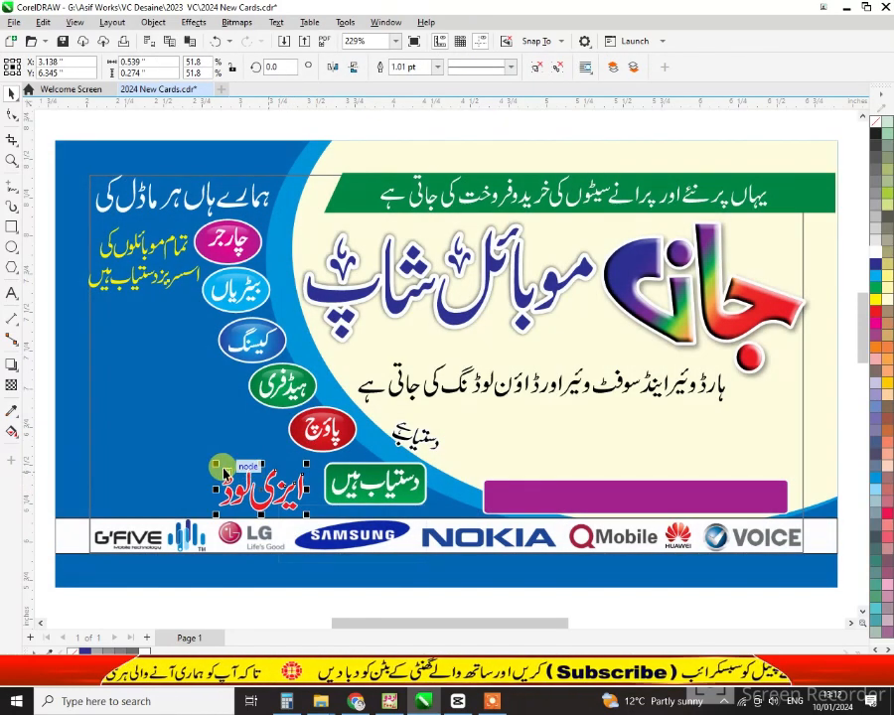
left_click_drag(224, 471, 174, 445)
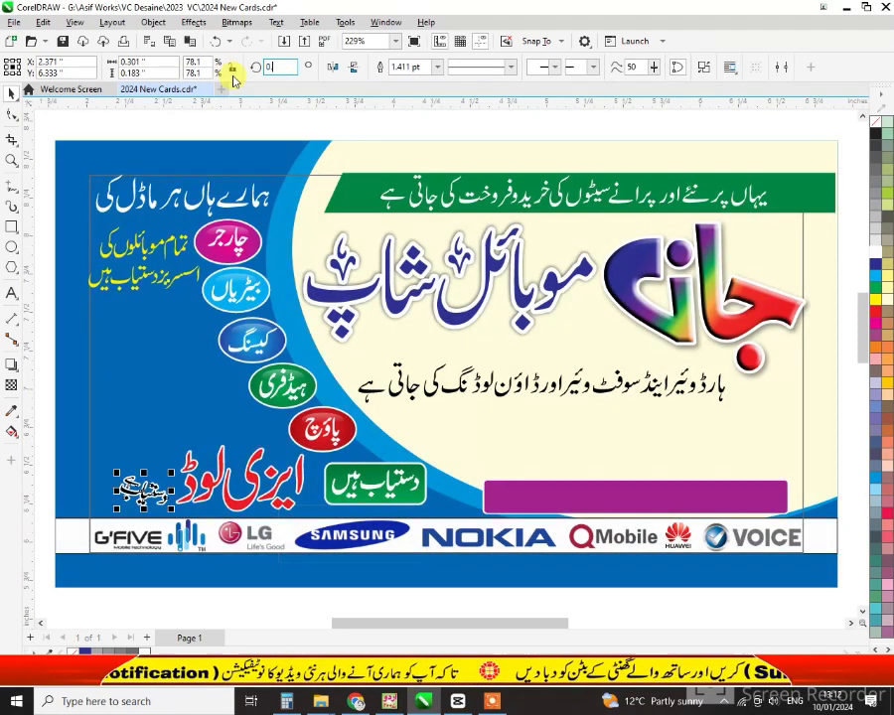
Rotate the black دستیاب ہے text level, enlarge it, and nudge both texts up-left
key("shift+F2")
scroll(252, 522, "down", 3)
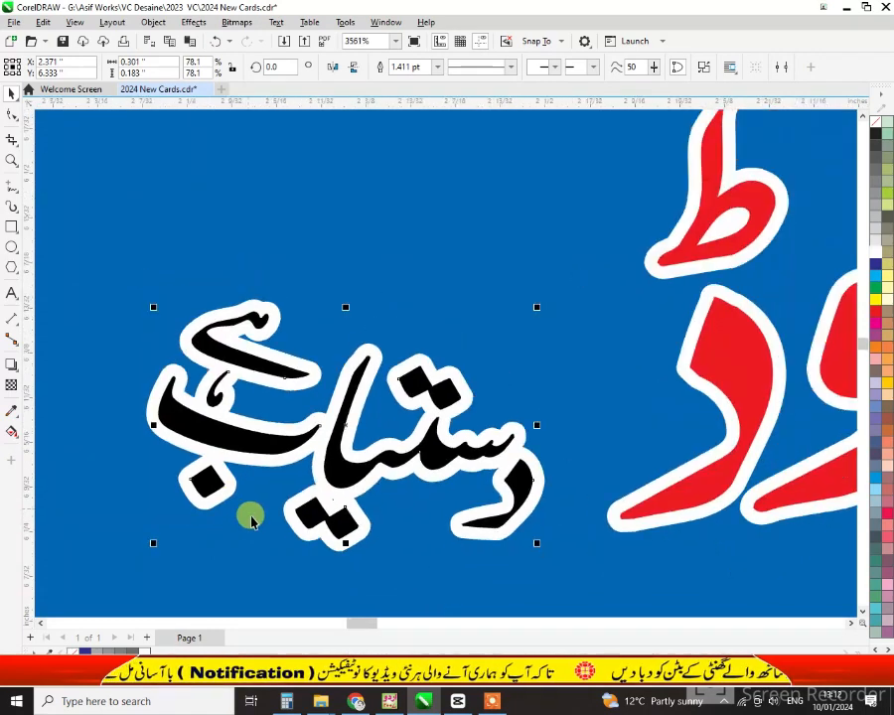
left_click_drag(447, 540, 436, 511)
left_click(438, 444)
left_click_drag(450, 394, 521, 358)
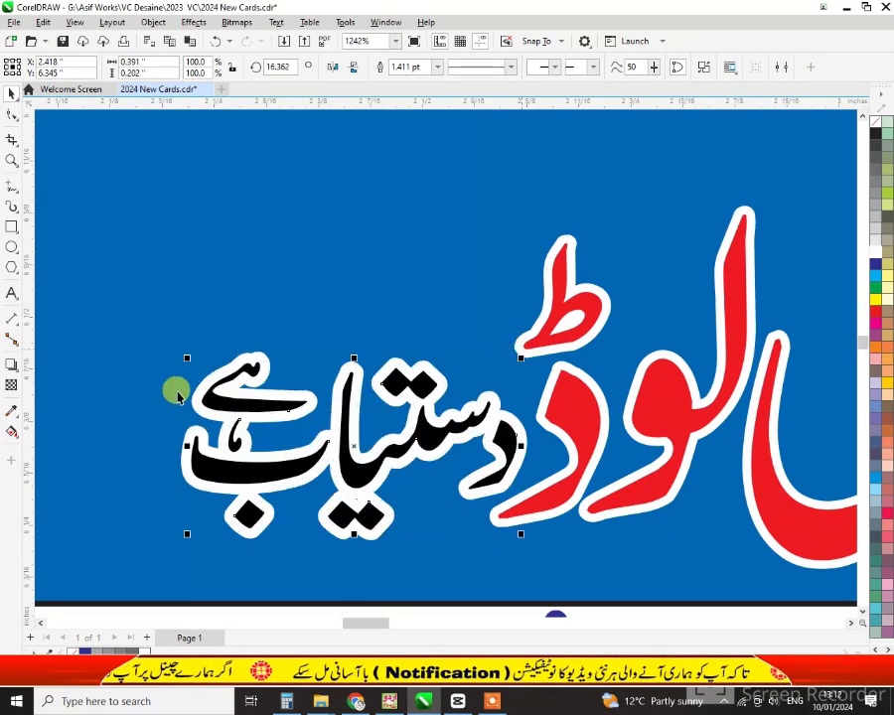
scroll(318, 449, "down", 5)
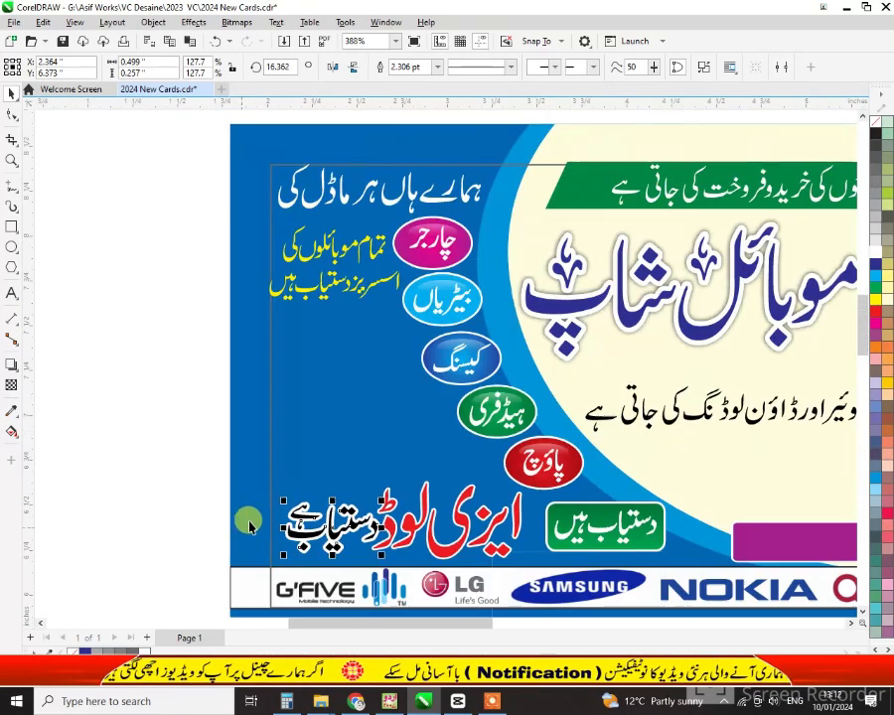
left_click(487, 539, "shift")
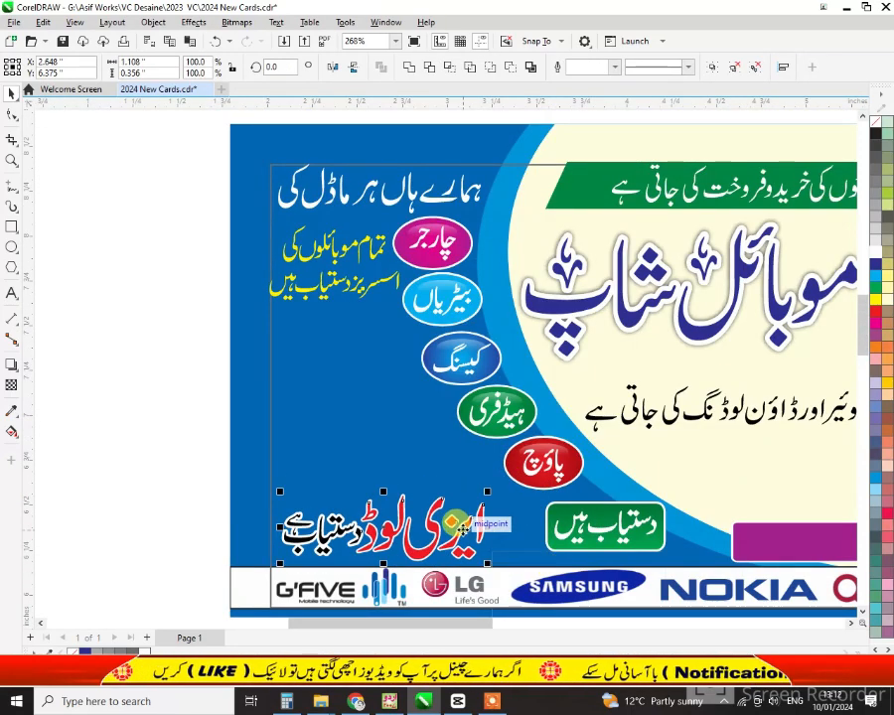
mouse_move(506, 524)
left_mouse_down()
mouse_move(474, 510)
mouse_move(501, 506)
left_mouse_up()
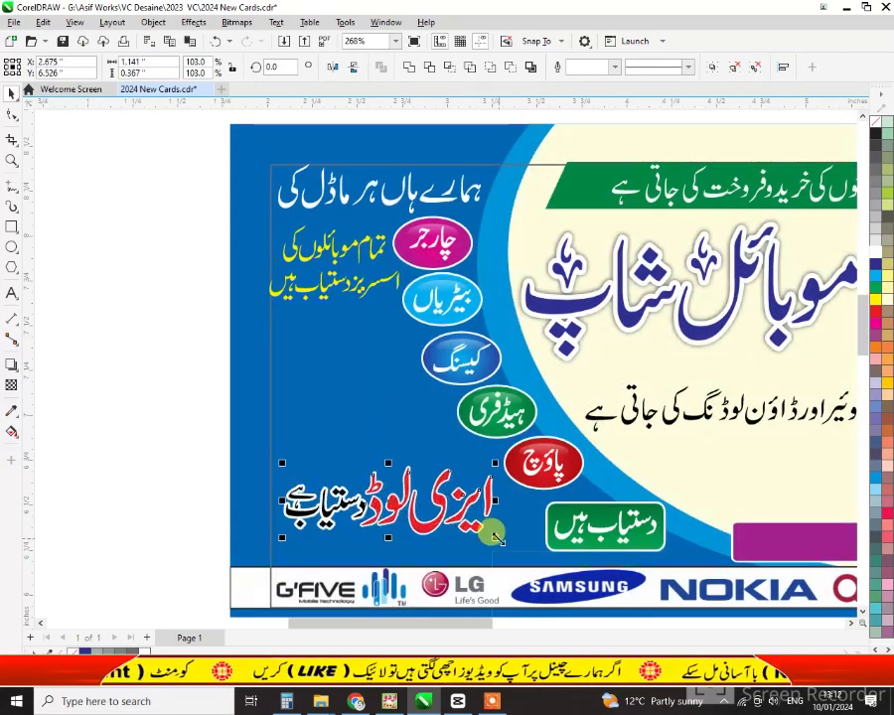
Import alltelecom_thumb from G:\Asif Collection\Mobiles
right_click(140, 465)
left_click(177, 540)
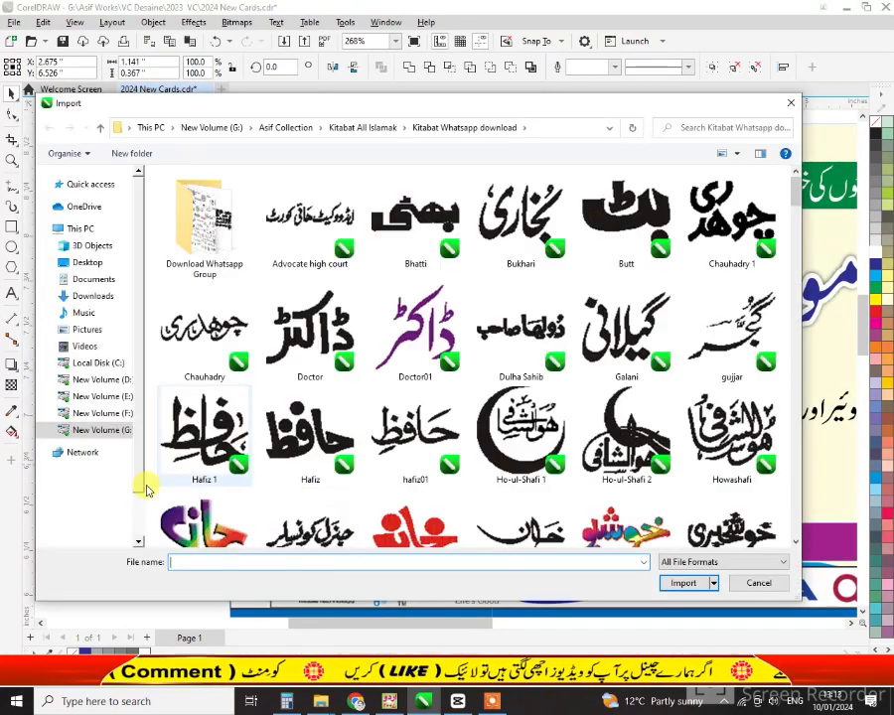
left_click(104, 536)
double_click(221, 223)
scroll(238, 246, "down", 5)
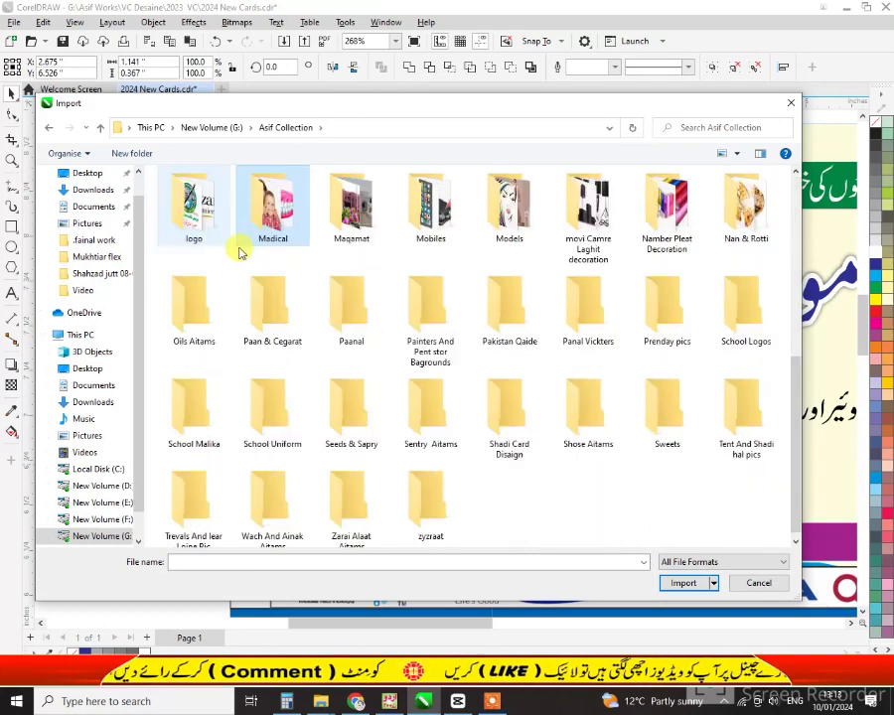
double_click(430, 208)
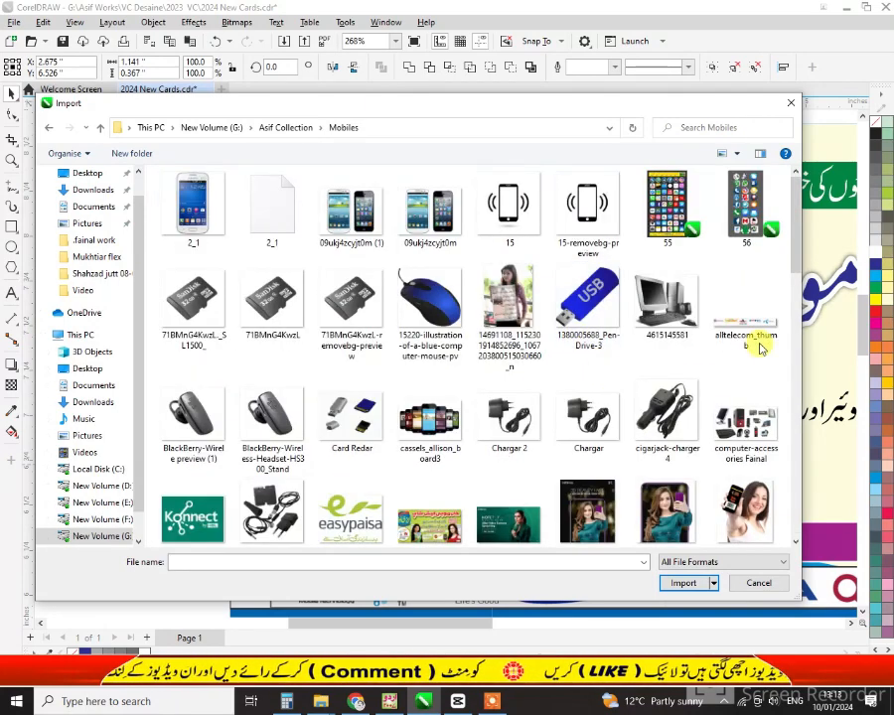
left_click(765, 334)
double_click(766, 331)
Place the telecom logo strip beneath the ایزی لوڈ text and shrink it to fit
left_click_drag(281, 532, 497, 584)
scroll(240, 427, "up", 4)
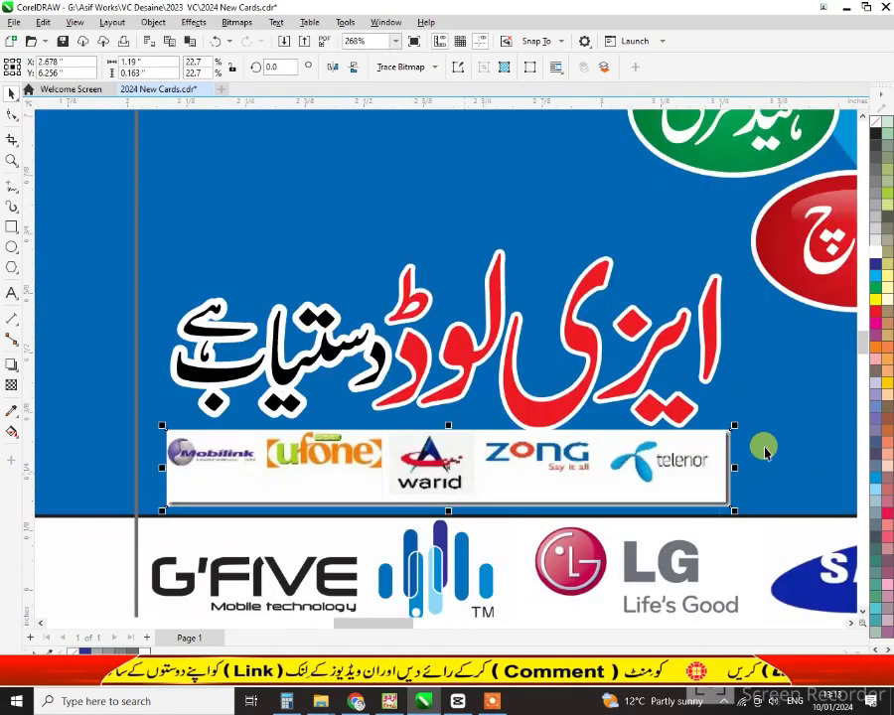
left_click_drag(725, 417, 646, 433)
left_click_drag(597, 479, 645, 479)
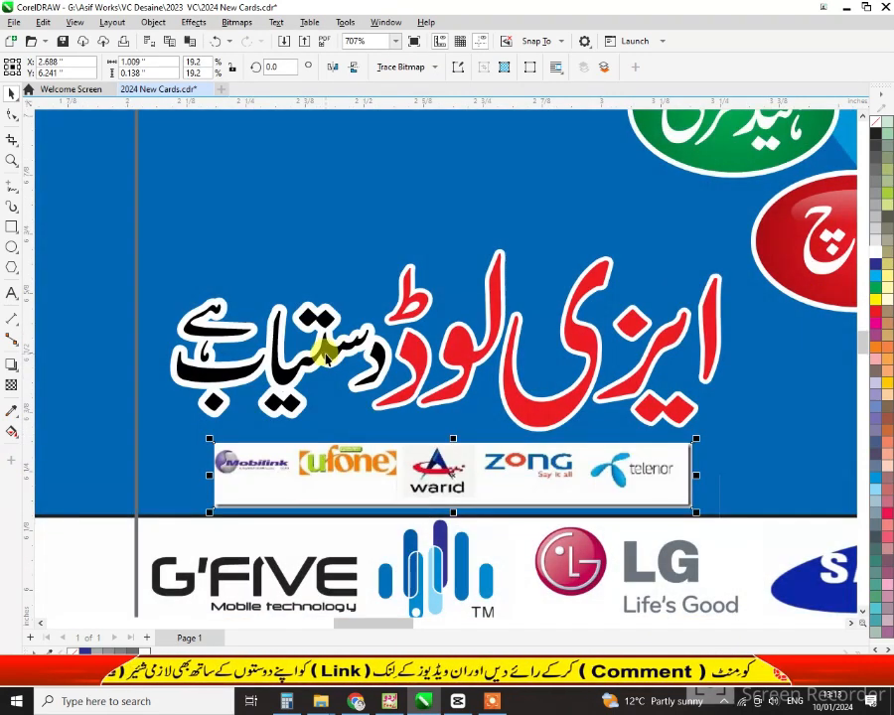
left_click(328, 348)
scroll(229, 497, "down", 4)
left_click(229, 552)
scroll(221, 556, "down", 3)
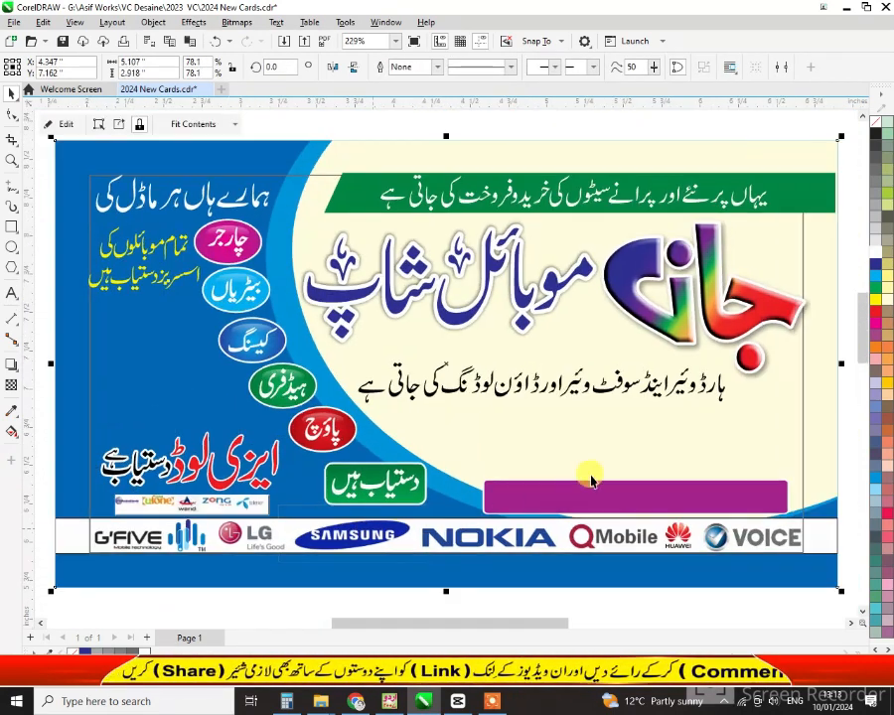
left_click(842, 424)
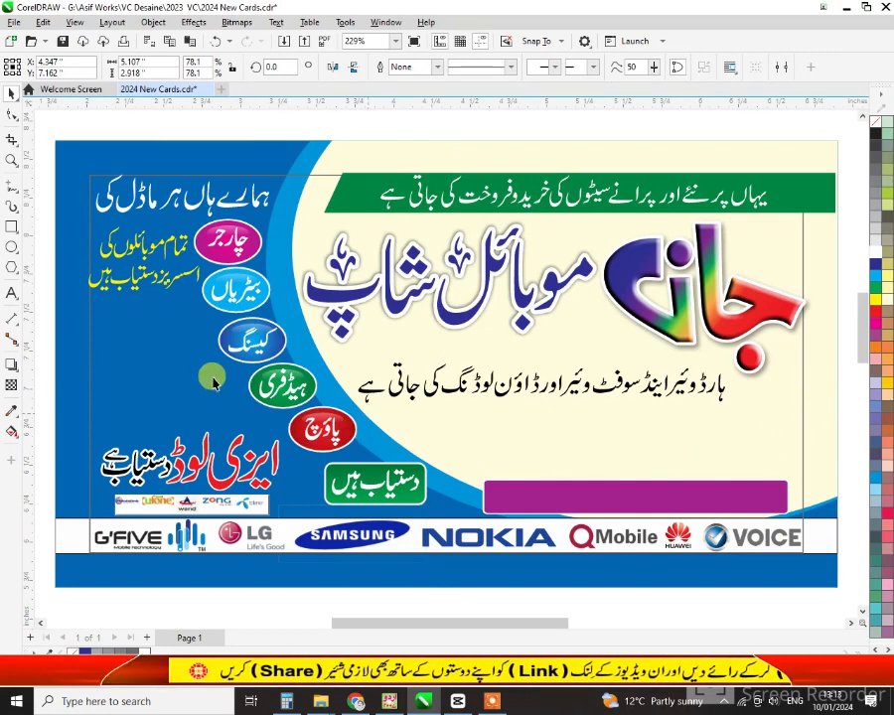
scroll(270, 431, "down", 1)
Import phone pictures from the Mobiles folder, including cassels_allison_board3 and Nokia 206
right_click(67, 362)
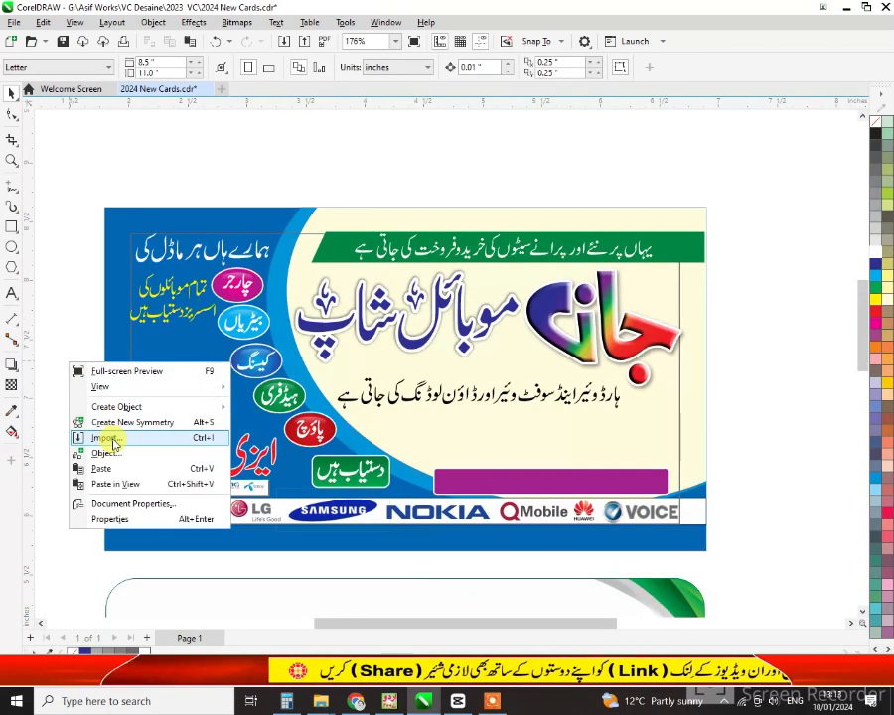
left_click(65, 441)
left_click(430, 206)
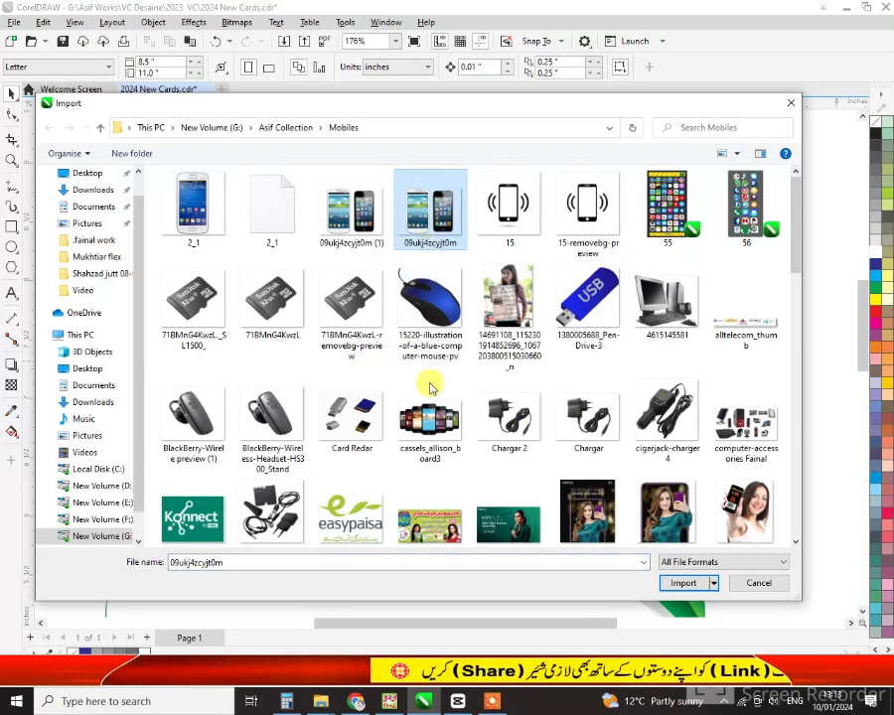
left_click(450, 420, "ctrl")
scroll(450, 420, "down", 3)
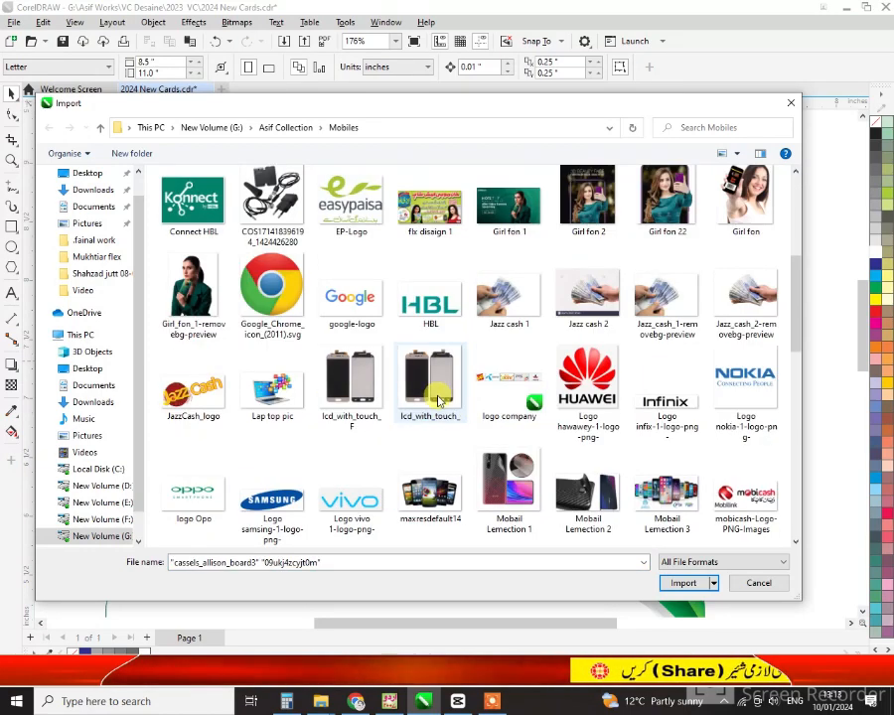
scroll(437, 399, "down", 2)
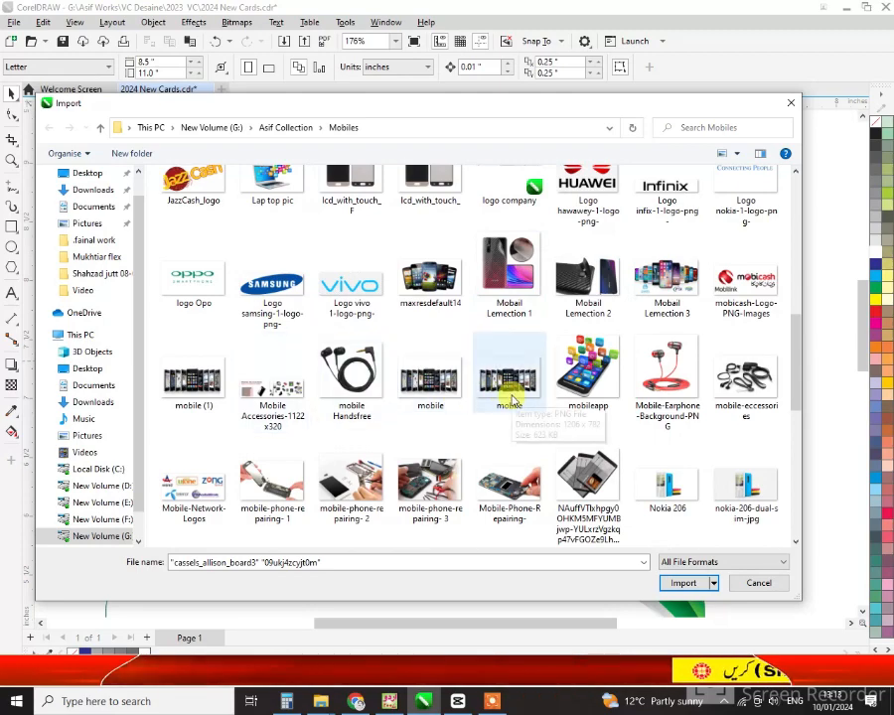
scroll(512, 399, "down", 2)
left_click(655, 296, "ctrl")
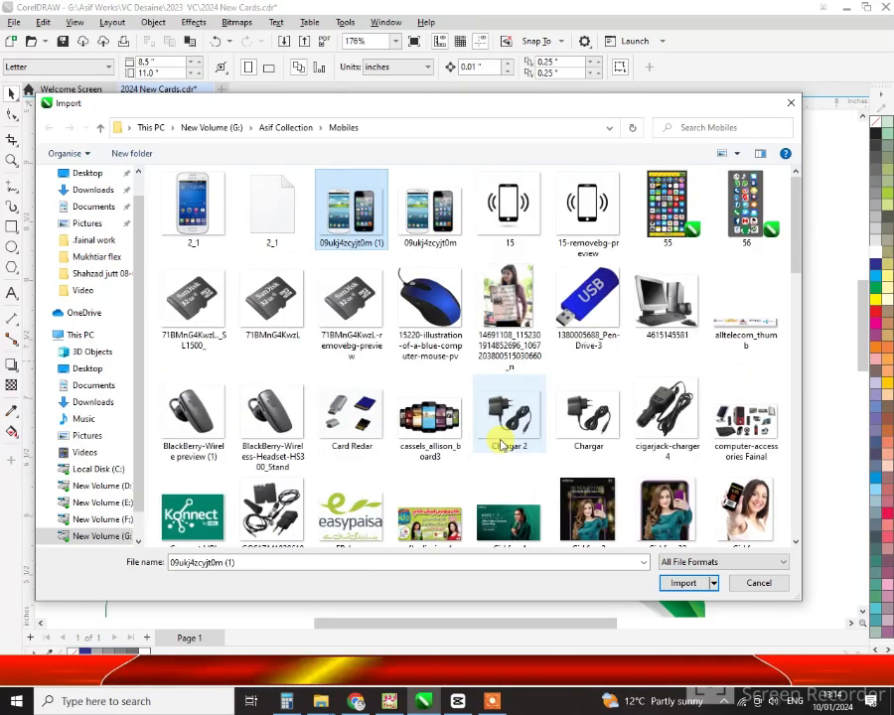
key("Return")
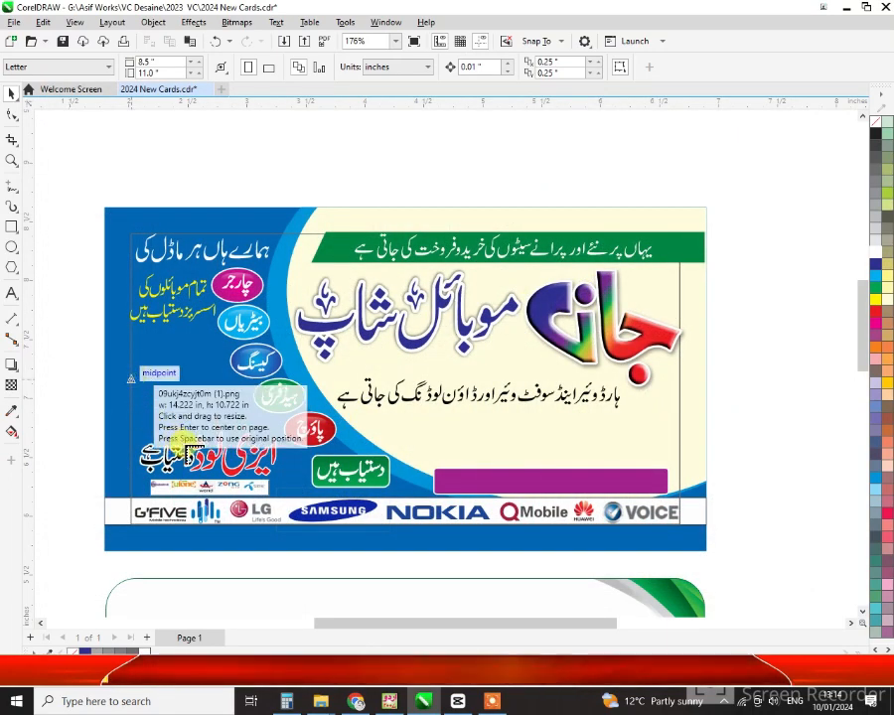
Place the two-phone picture in the card's left column and enlarge it to about double size
left_click_drag(131, 380, 182, 438)
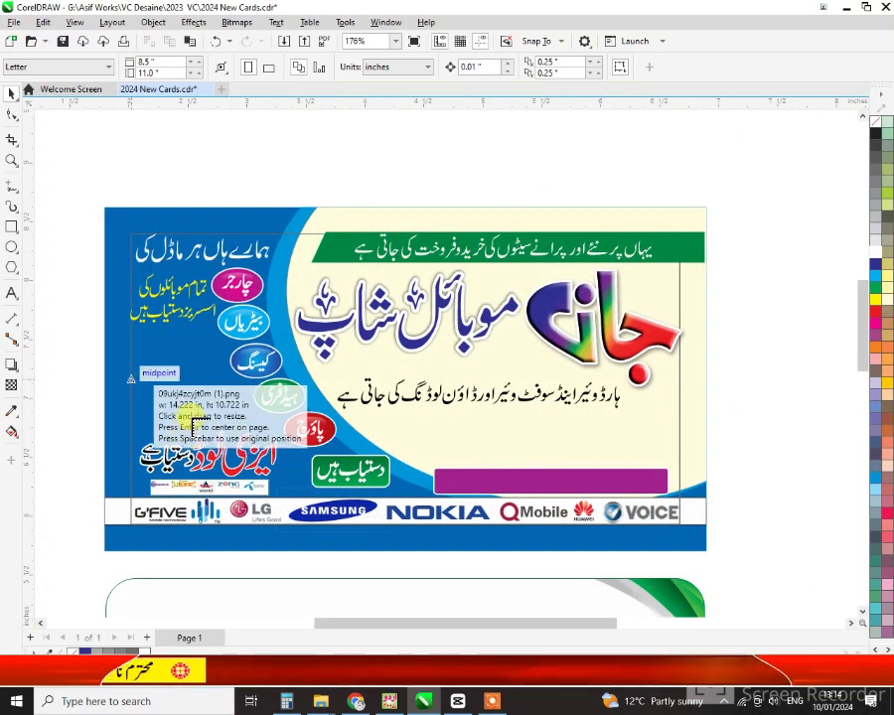
left_click_drag(180, 387, 240, 359)
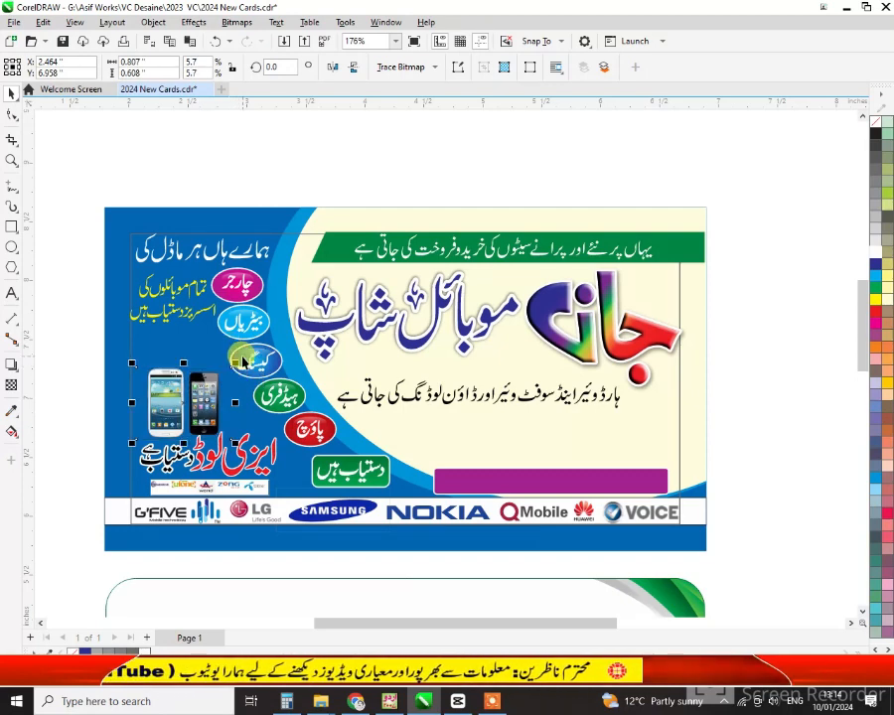
Start an import from the page area and browse the Mobiles folder for pictures
right_click(92, 368)
left_click(95, 443)
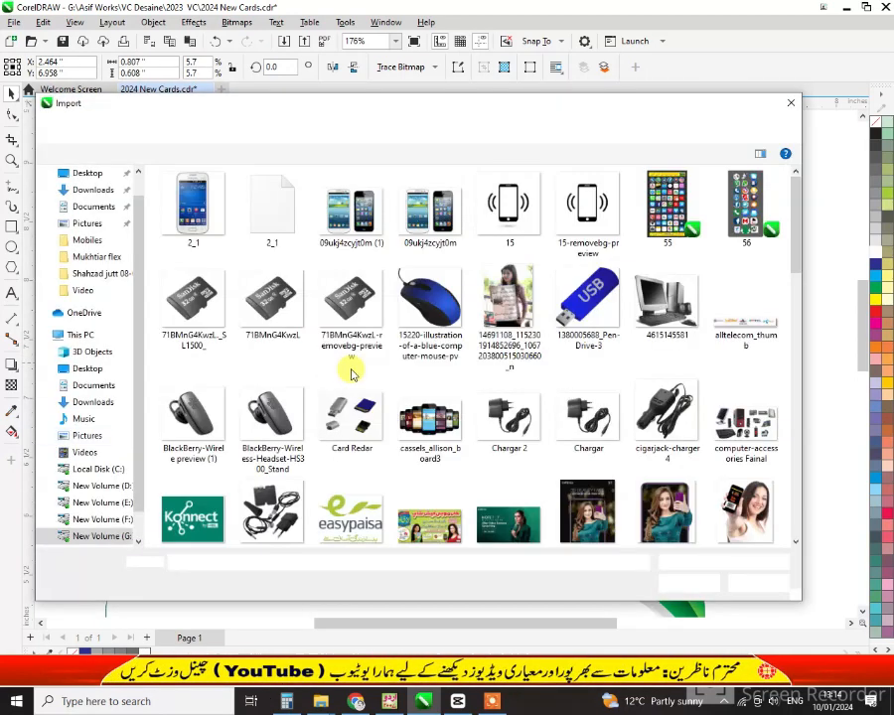
scroll(538, 461, "down", 10)
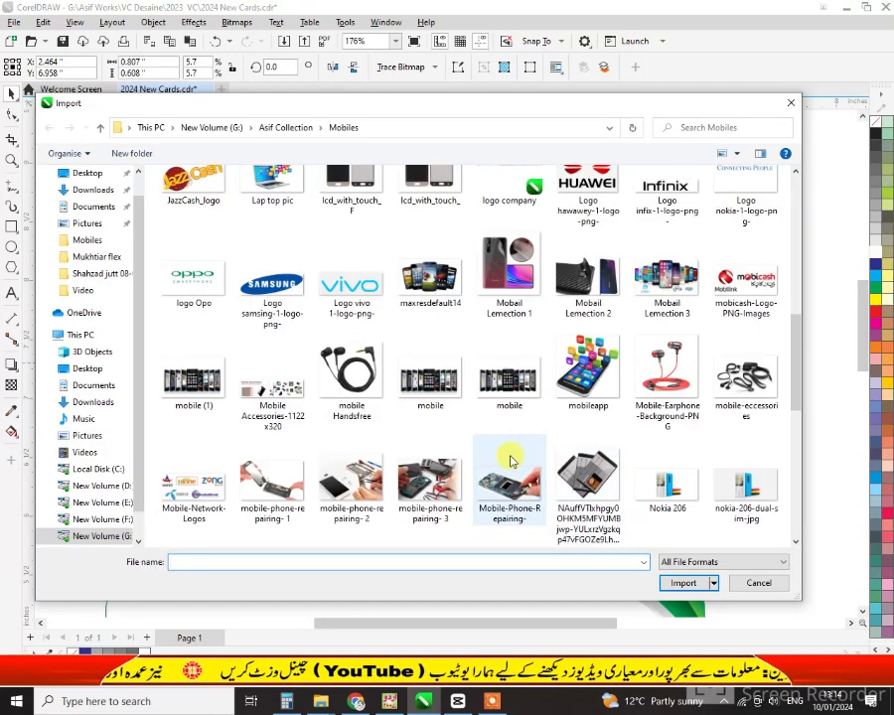
scroll(702, 409, "down", 3)
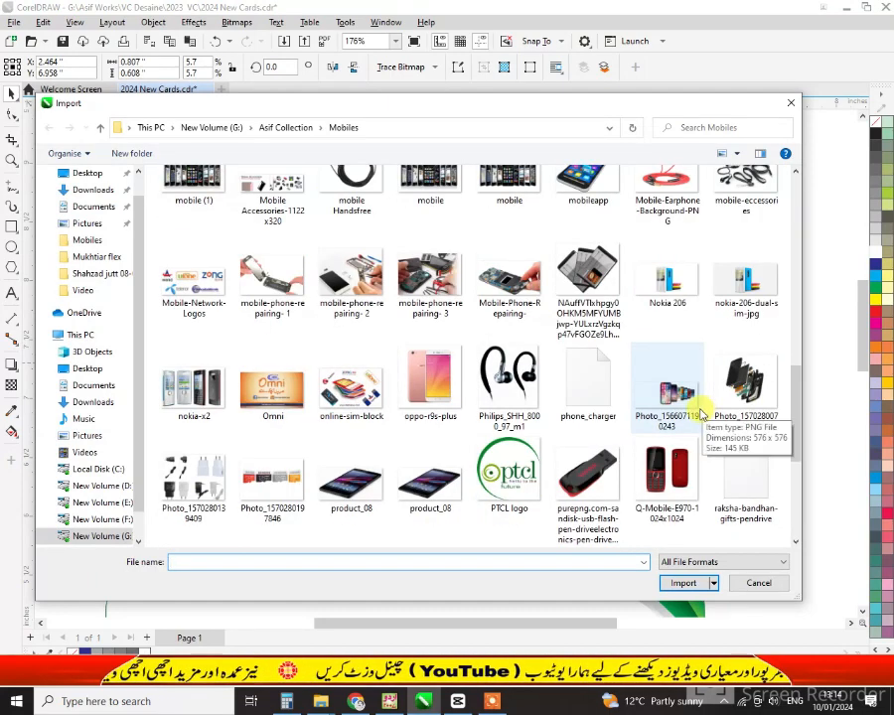
scroll(559, 407, "down", 3)
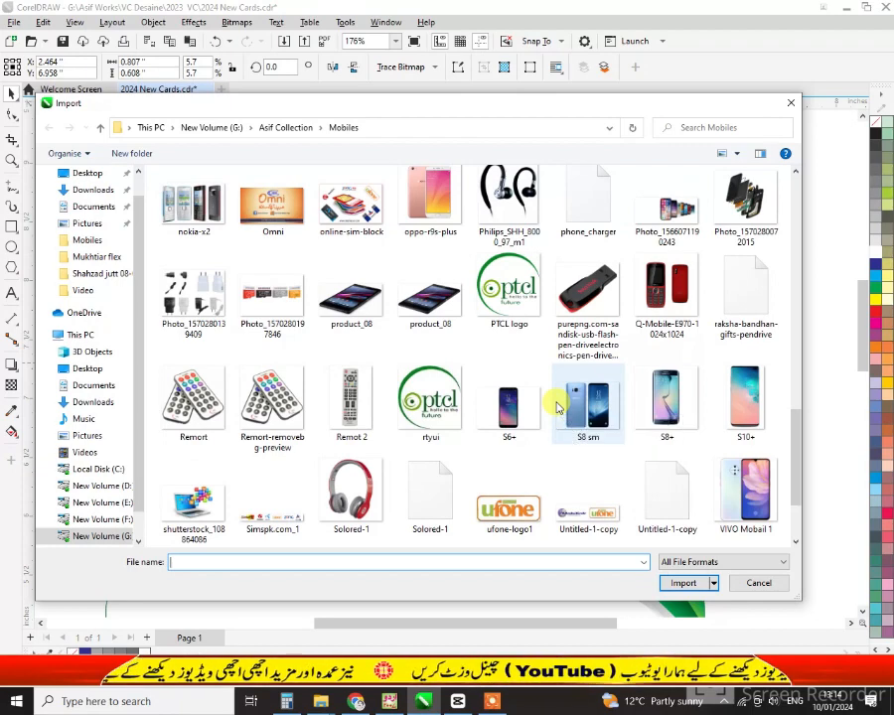
scroll(558, 407, "down", 2)
scroll(554, 427, "up", 5)
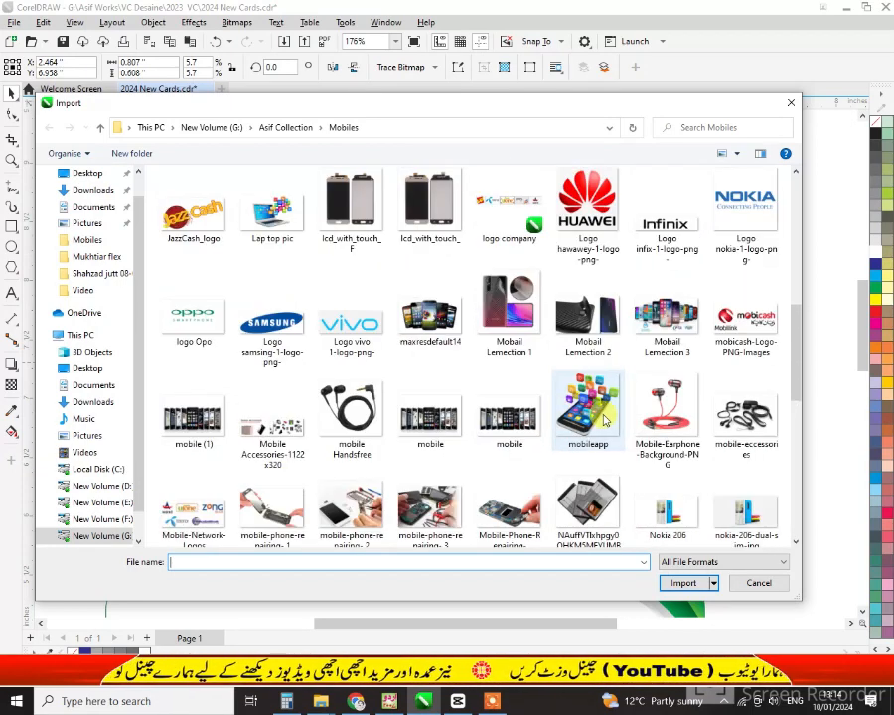
scroll(635, 408, "up", 2)
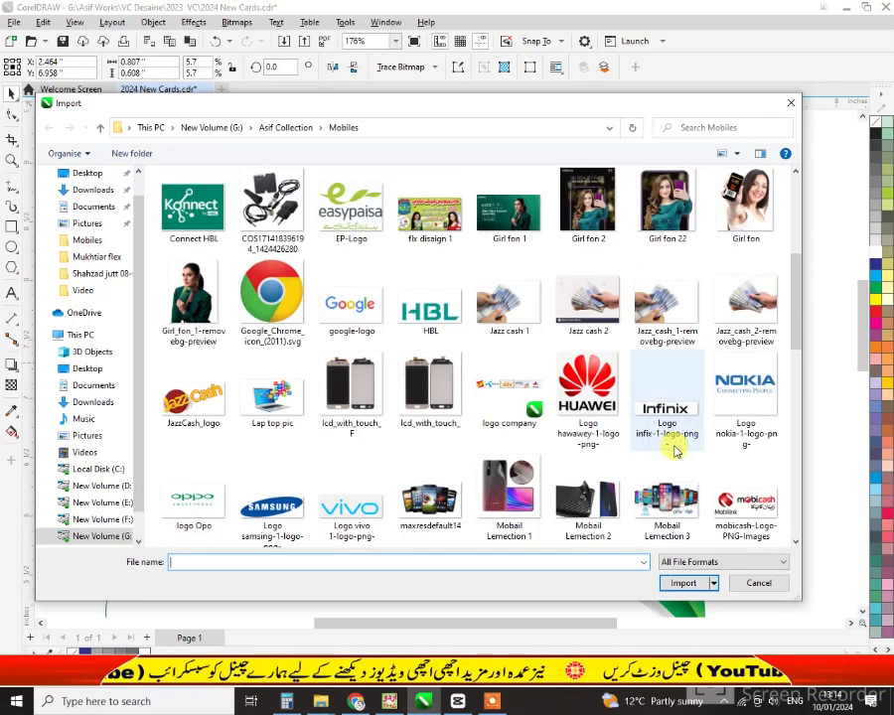
scroll(556, 437, "down", 2)
Select the mobile Handsfree and charger-and-cable accessories pictures and import both
left_click(743, 492)
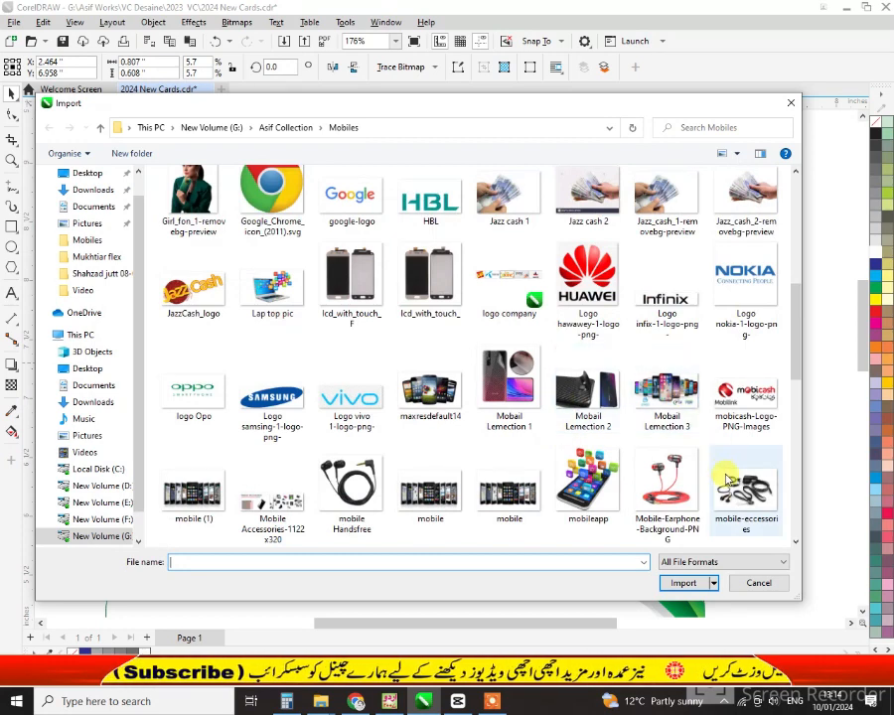
left_click(377, 487)
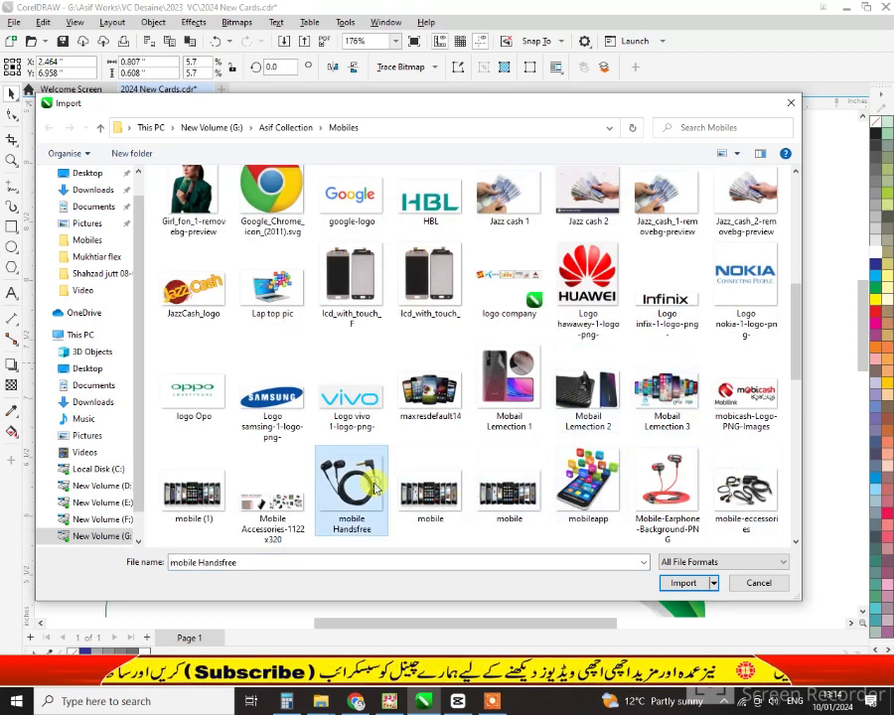
left_click(286, 501)
left_click(360, 495)
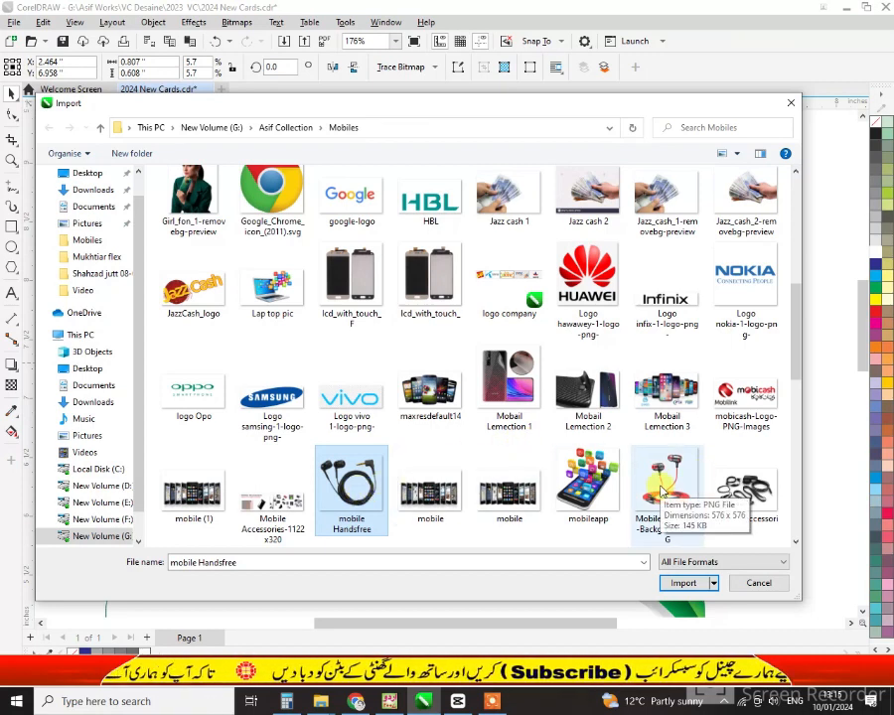
scroll(662, 490, "up", 1)
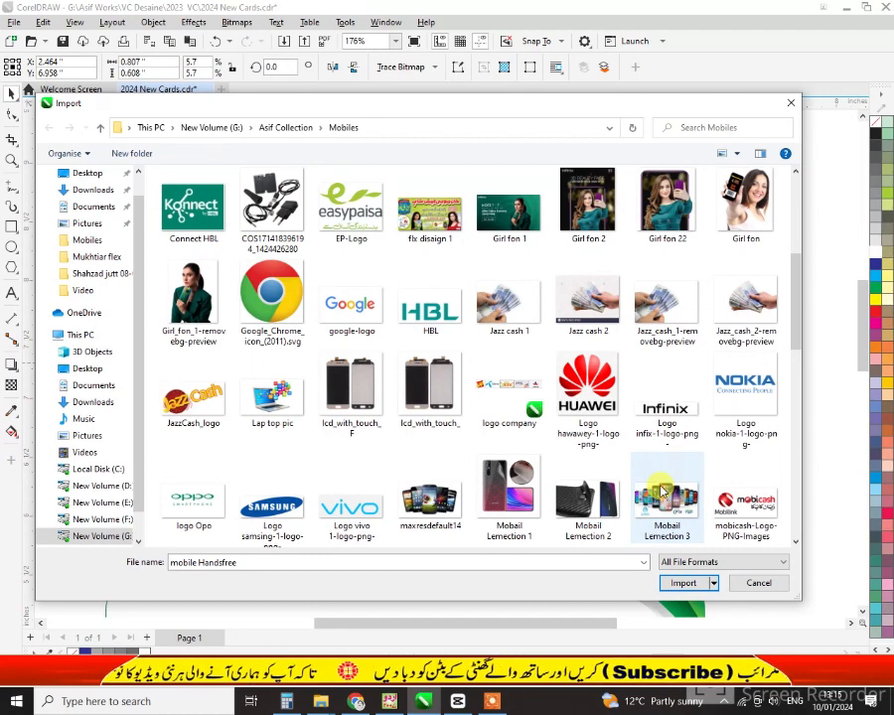
left_click(271, 203, "ctrl")
double_click(271, 203)
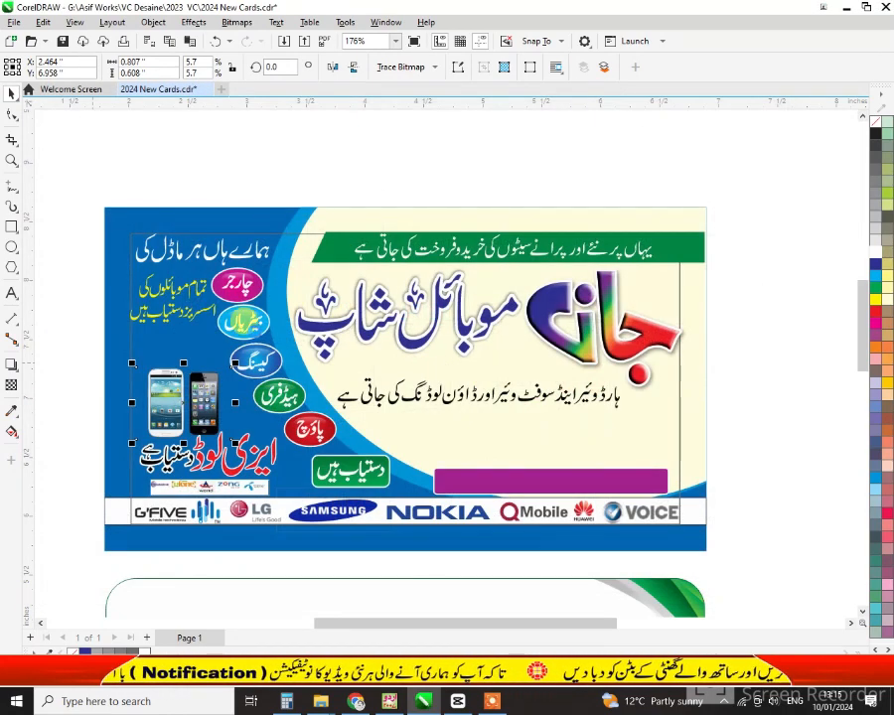
Place the imported earphones picture on the card above the phones and enlarge it
left_click(151, 349)
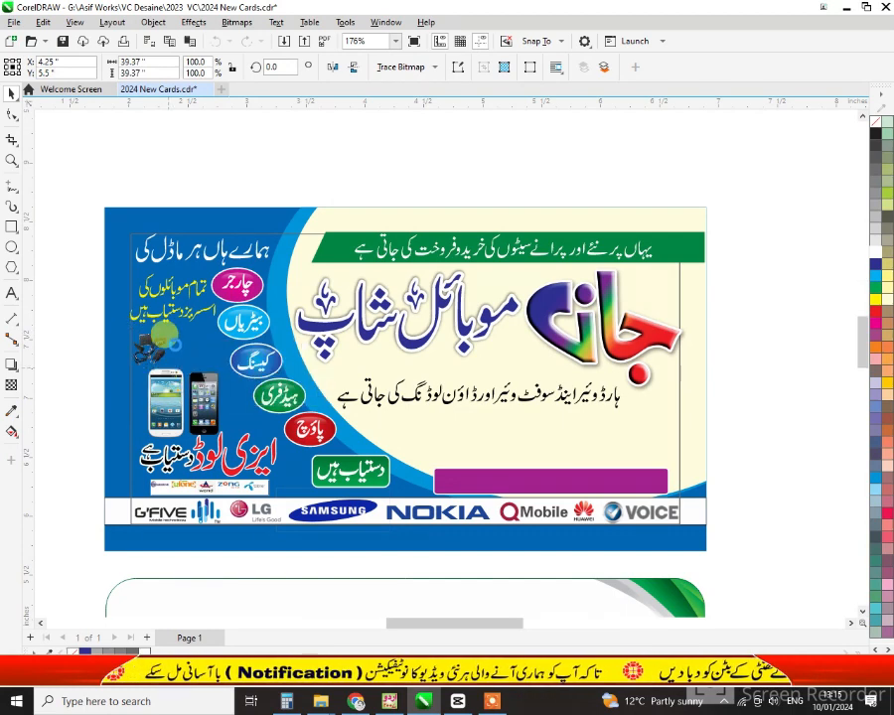
left_click_drag(164, 326, 214, 367)
key("shift+F2")
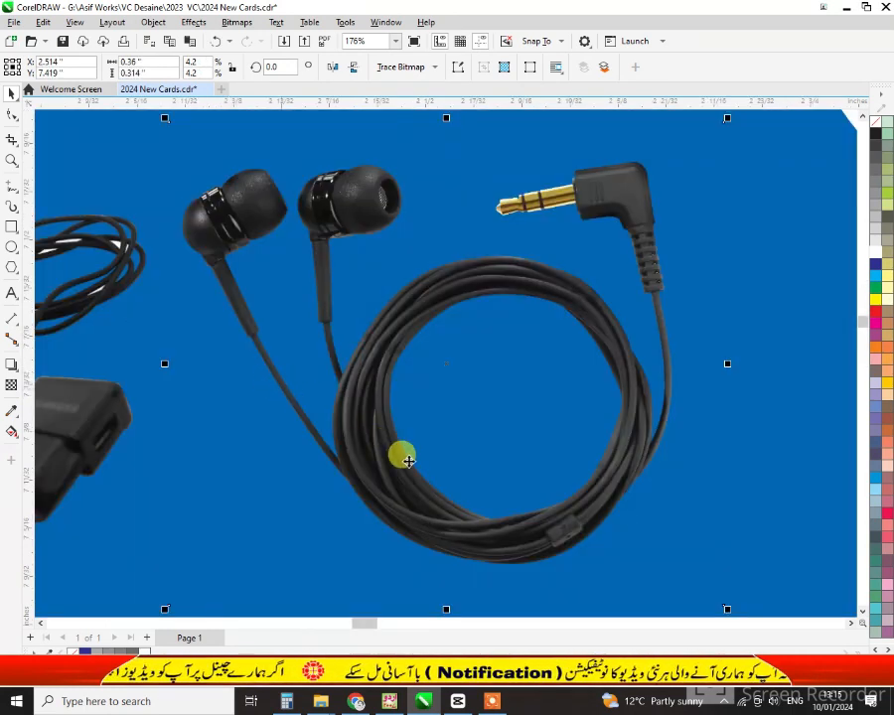
scroll(422, 462, "down", 1)
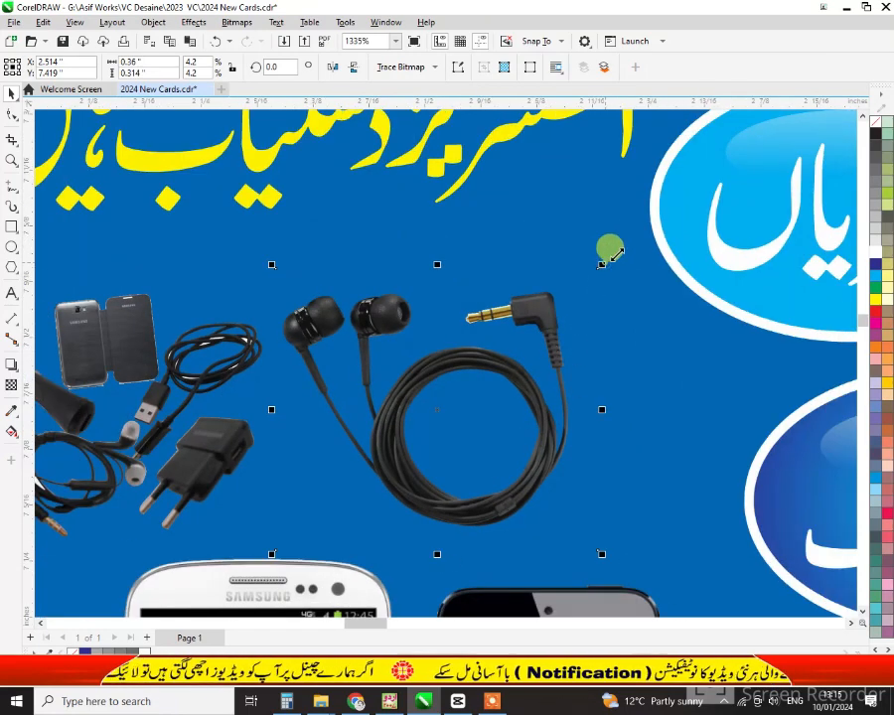
left_click_drag(611, 247, 657, 221)
left_click_drag(565, 358, 573, 364)
Move the accessories picture beside the earphones and select both pictures together
left_click(197, 454)
left_click_drag(199, 456, 223, 445)
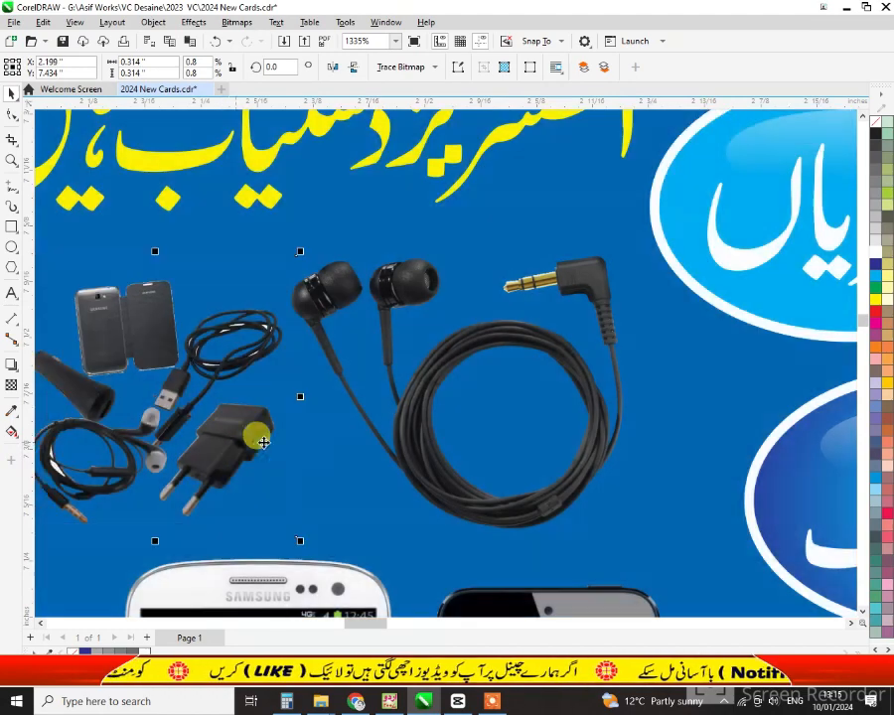
left_click(407, 304, "shift")
scroll(521, 426, "down", 1)
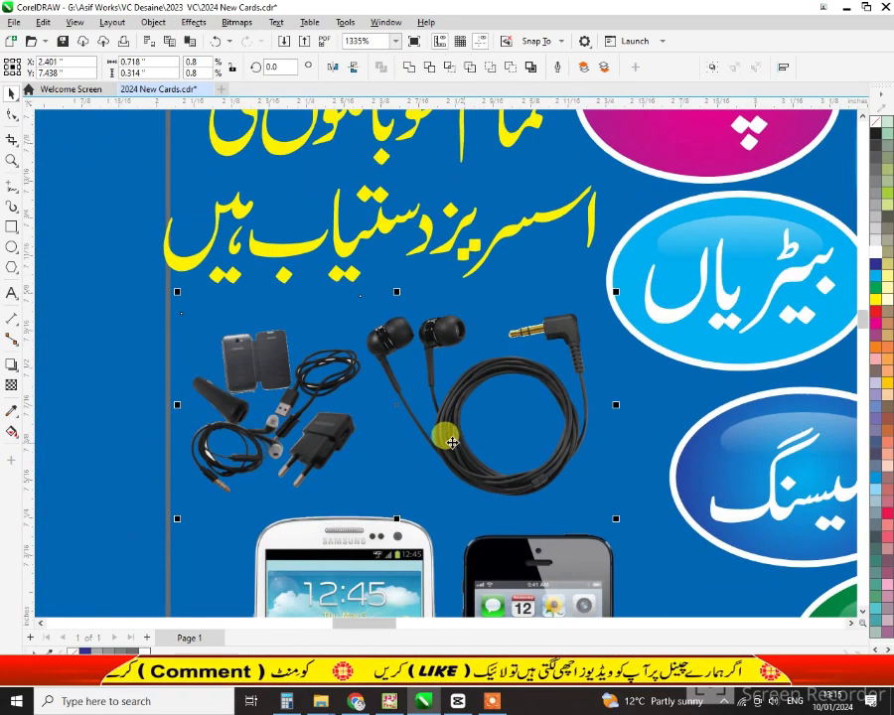
left_click(12, 365)
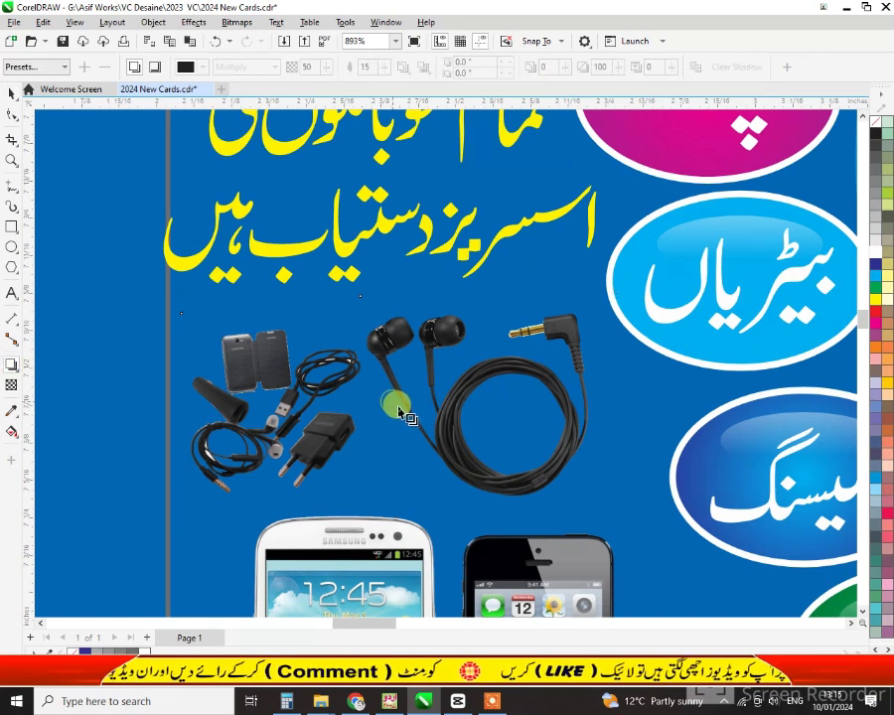
Give both pictures a white drop shadow with Normal merge mode and opacity 80
left_click_drag(398, 411, 400, 413)
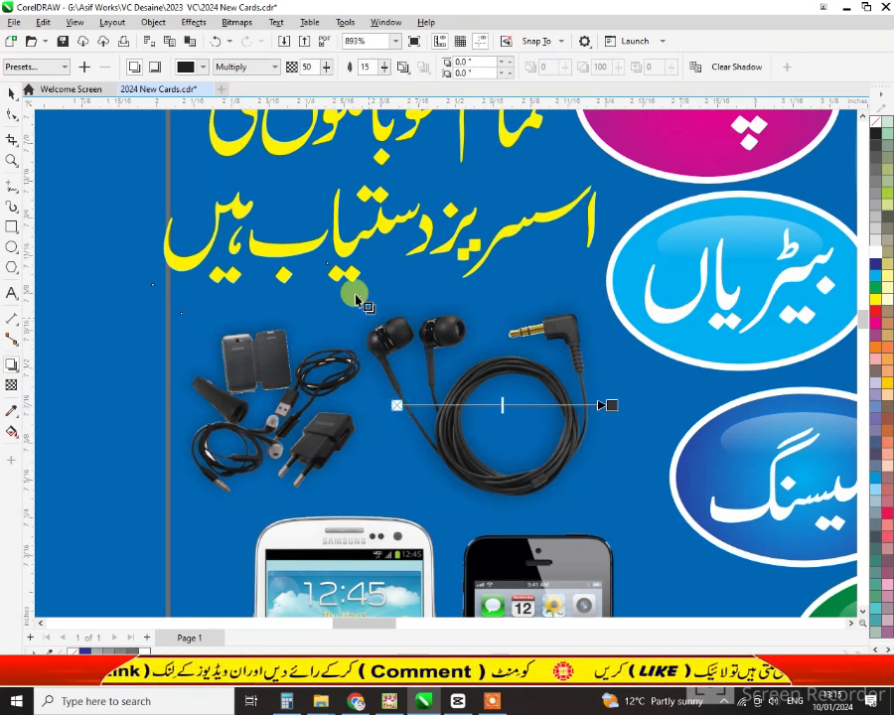
left_click(240, 69)
left_click(244, 80)
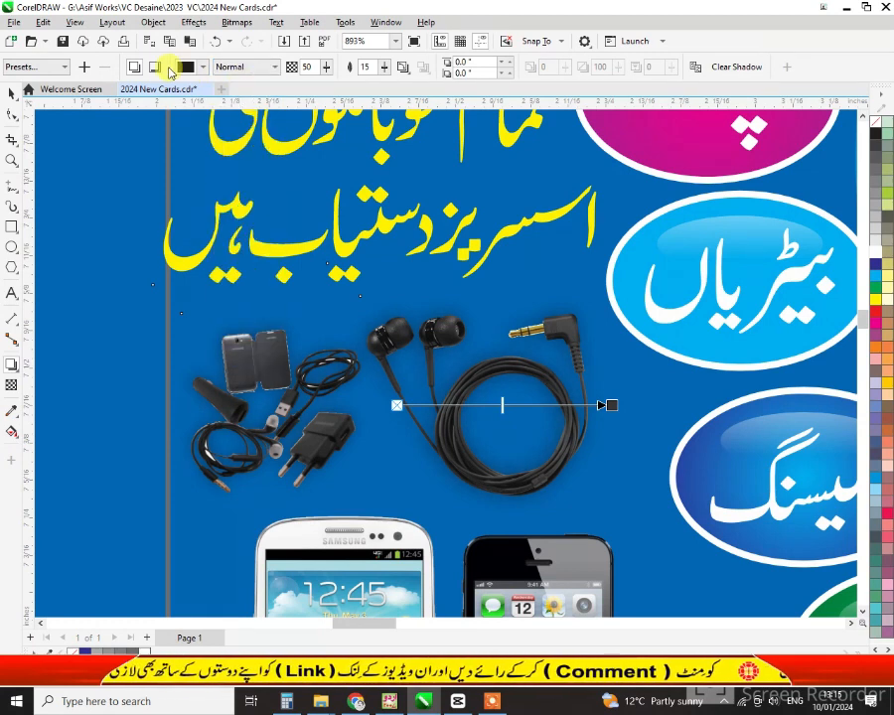
left_click(203, 67)
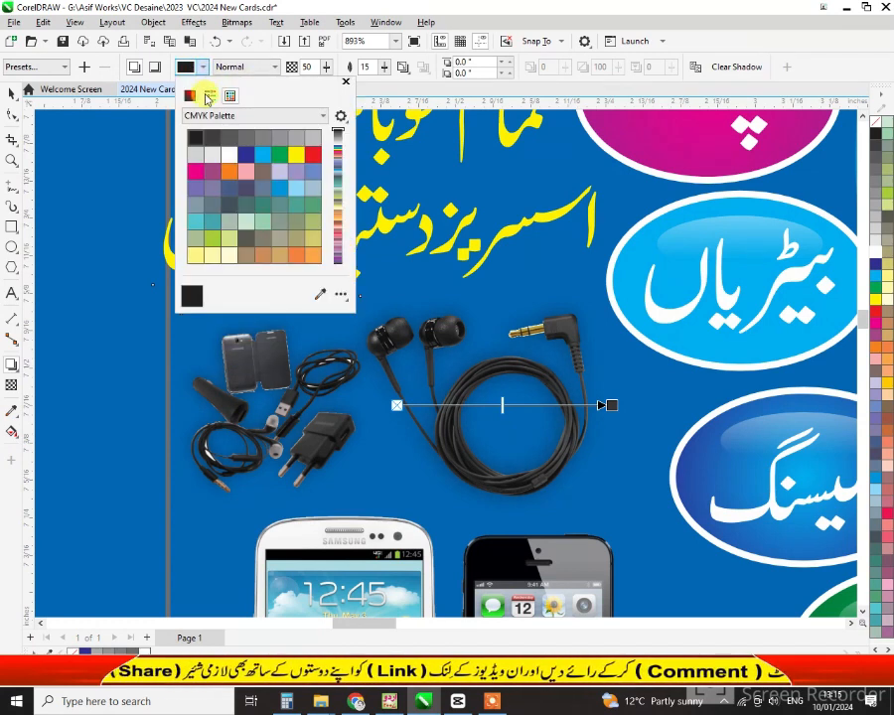
left_click(219, 156)
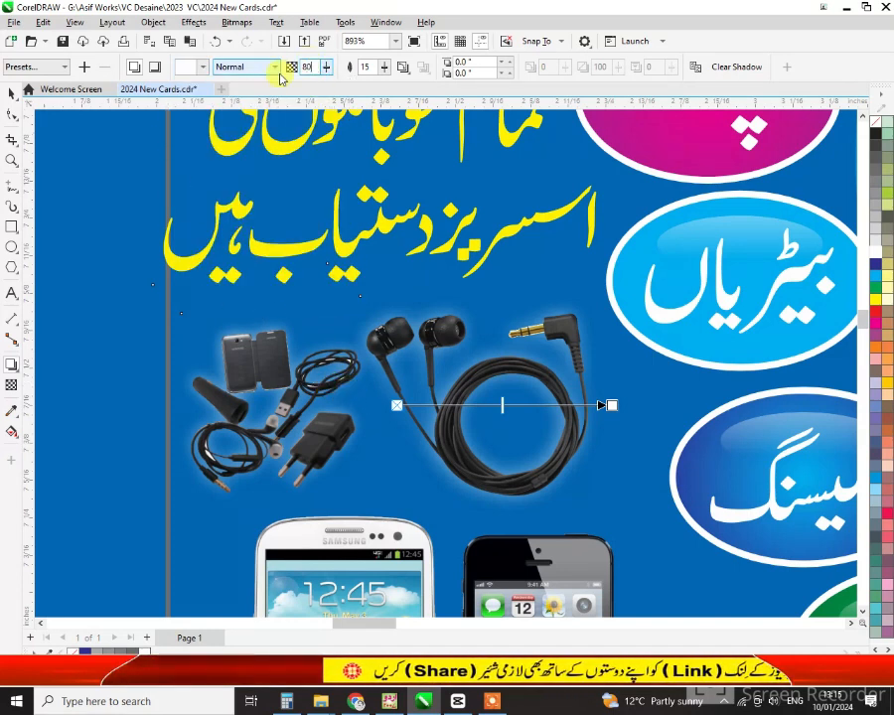
type("80")
key("Return")
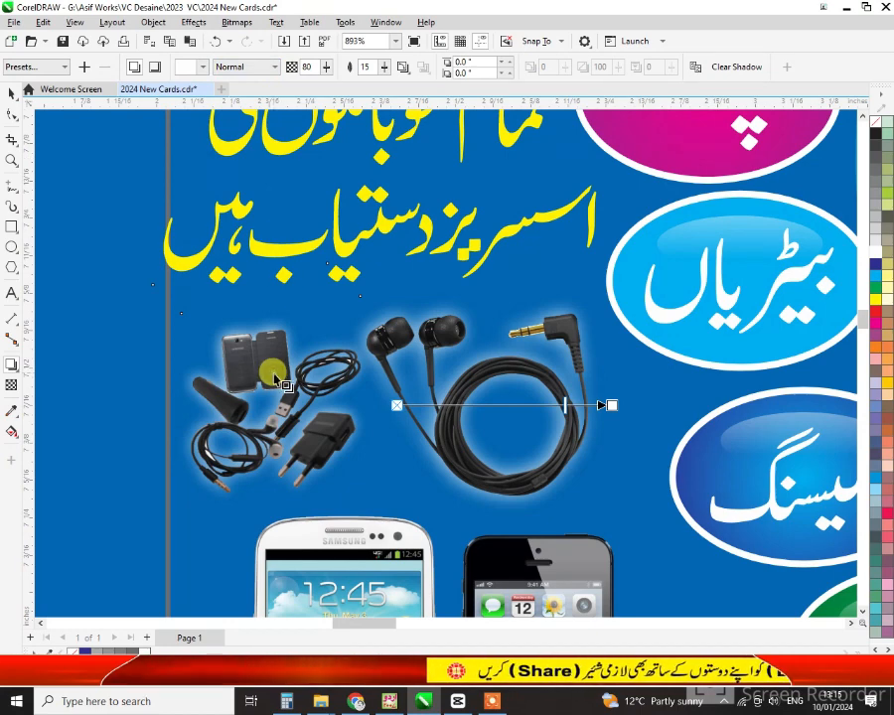
key("space")
scroll(268, 378, "down", 3)
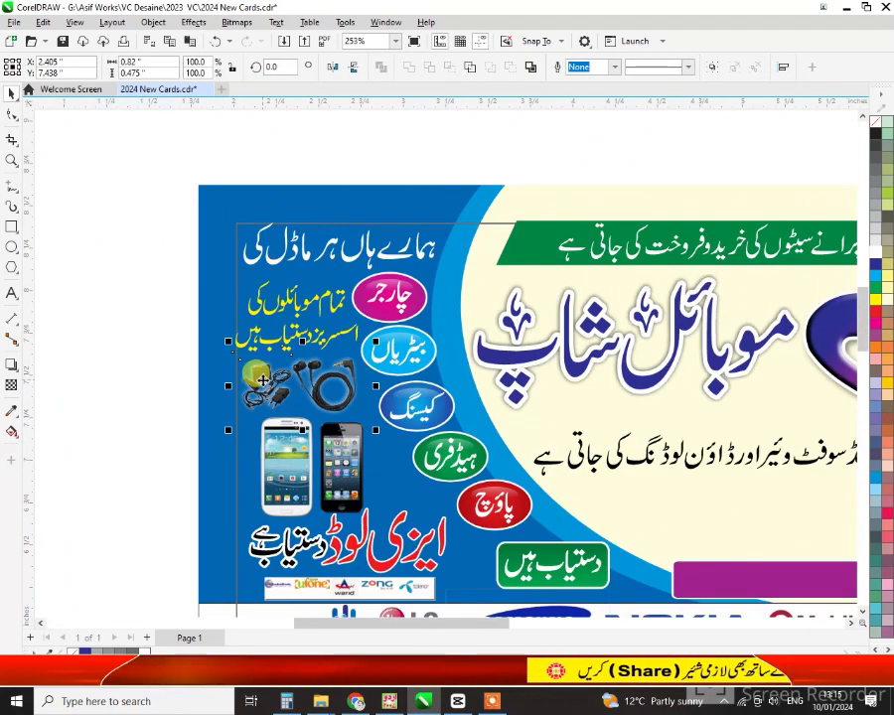
left_click(648, 518)
scroll(645, 511, "down", 1)
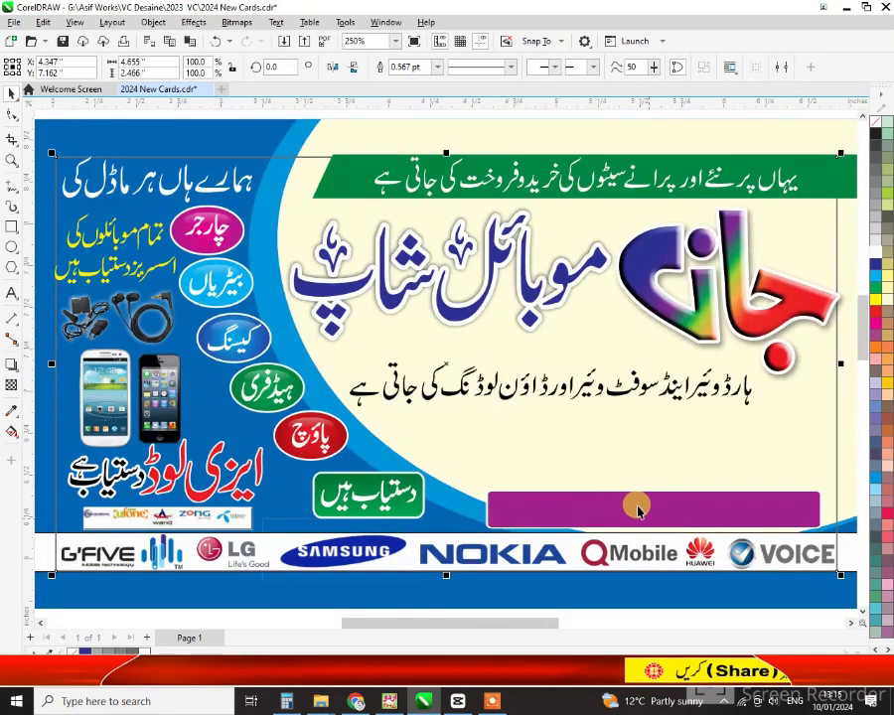
scroll(557, 465, "down", 1)
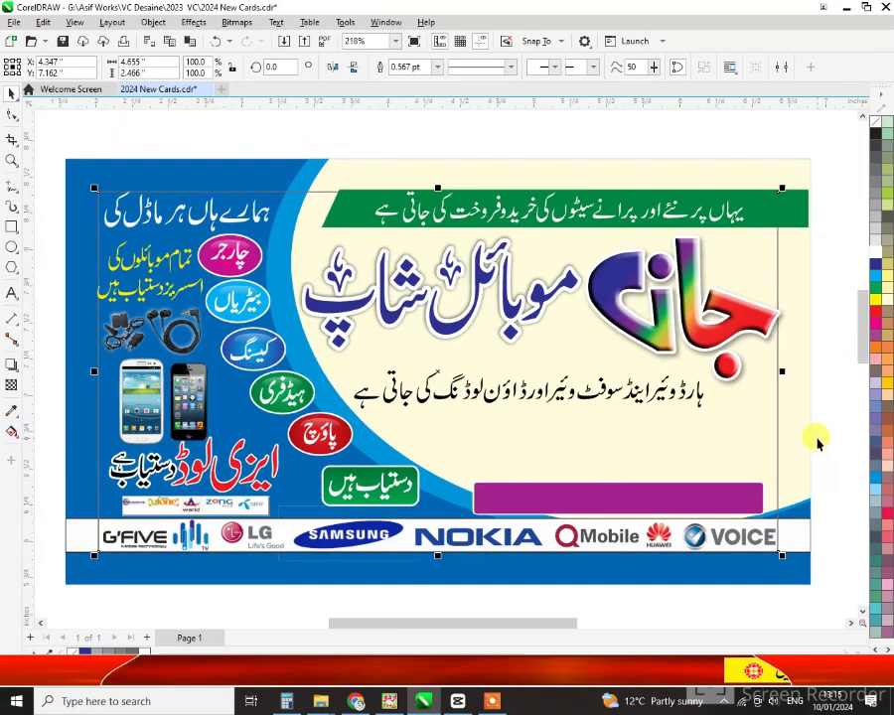
left_click(610, 496)
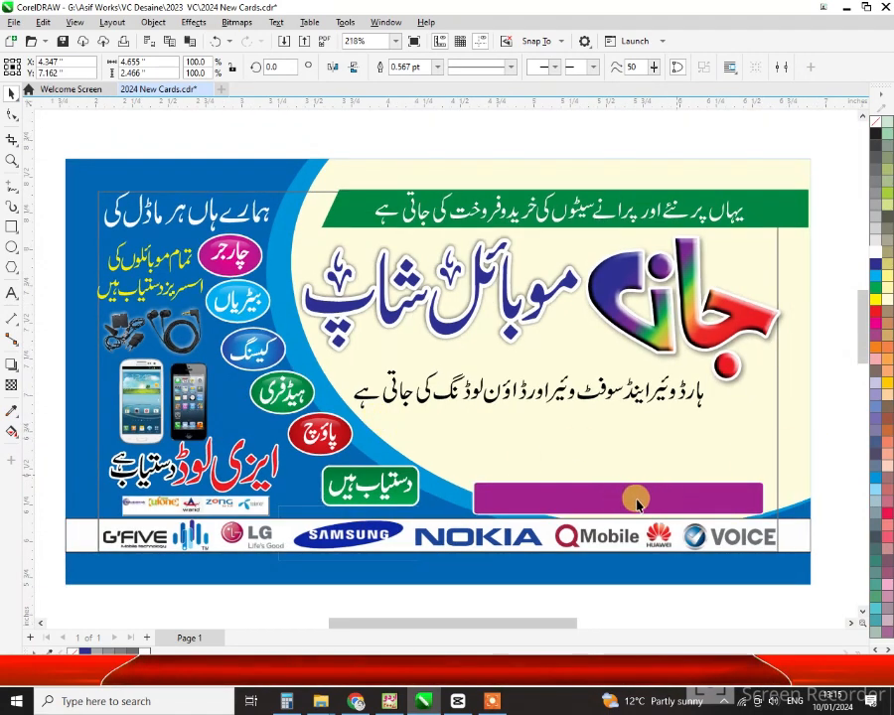
left_click(595, 492)
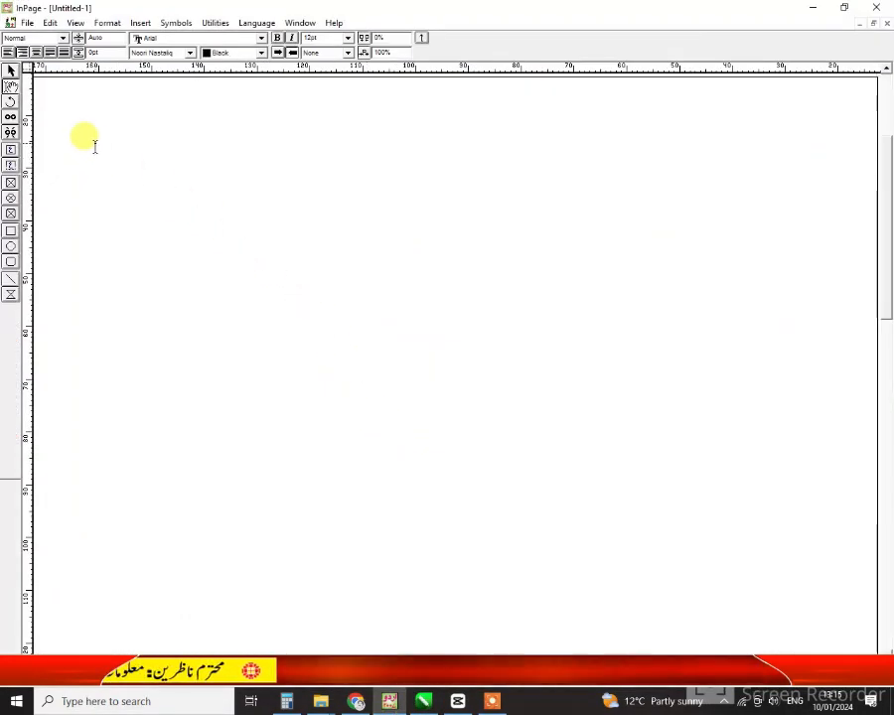
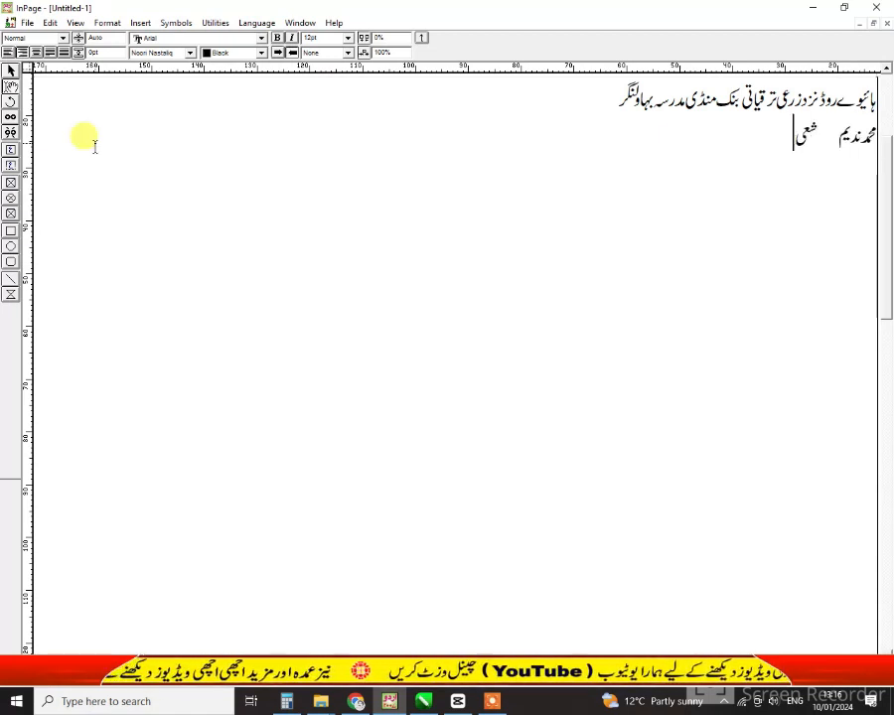
Type the shop's Urdu address line and the proprietors' names in InPage
left_click(402, 703)
left_click(400, 703)
Copy the InPage text frame and return to the CorelDRAW design
left_click(12, 71)
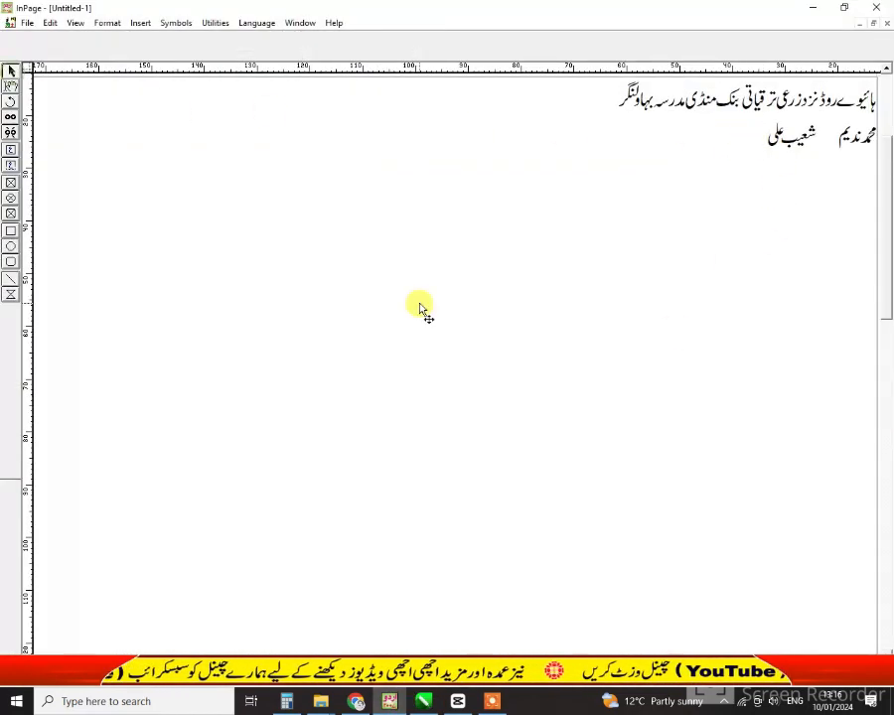
right_click(419, 308)
left_click(464, 364)
left_click(813, 7)
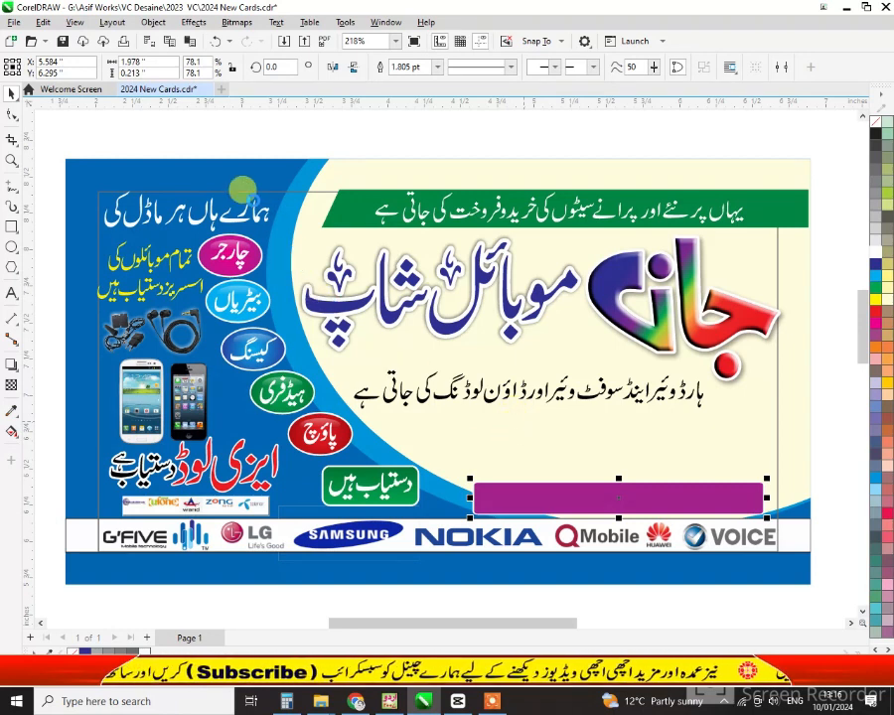
Paste the Urdu address and names into CorelDRAW, scale them to 3%, and place beside the banner
key("ctrl+v")
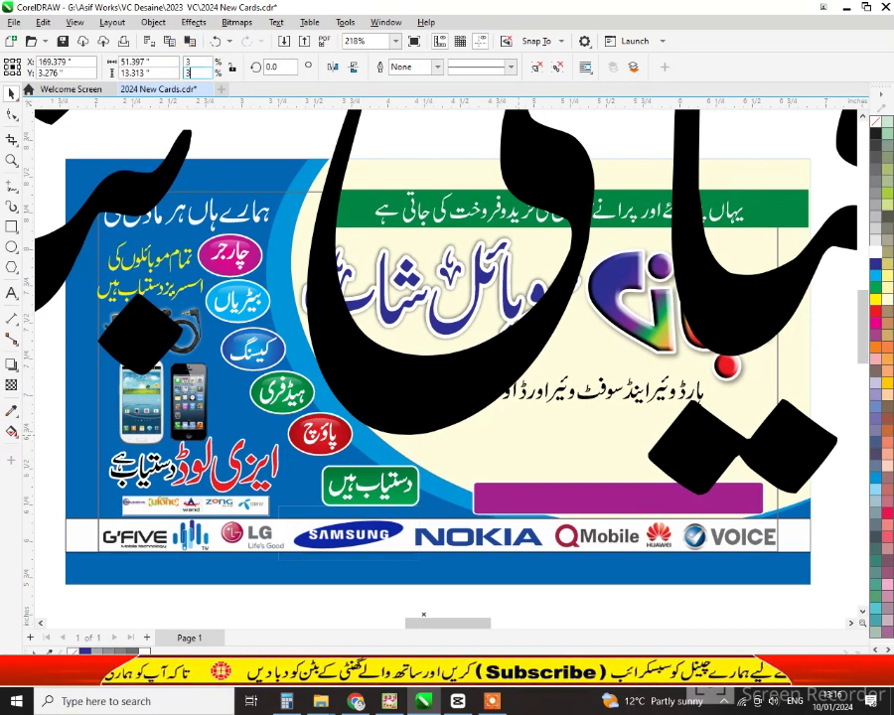
key("Return")
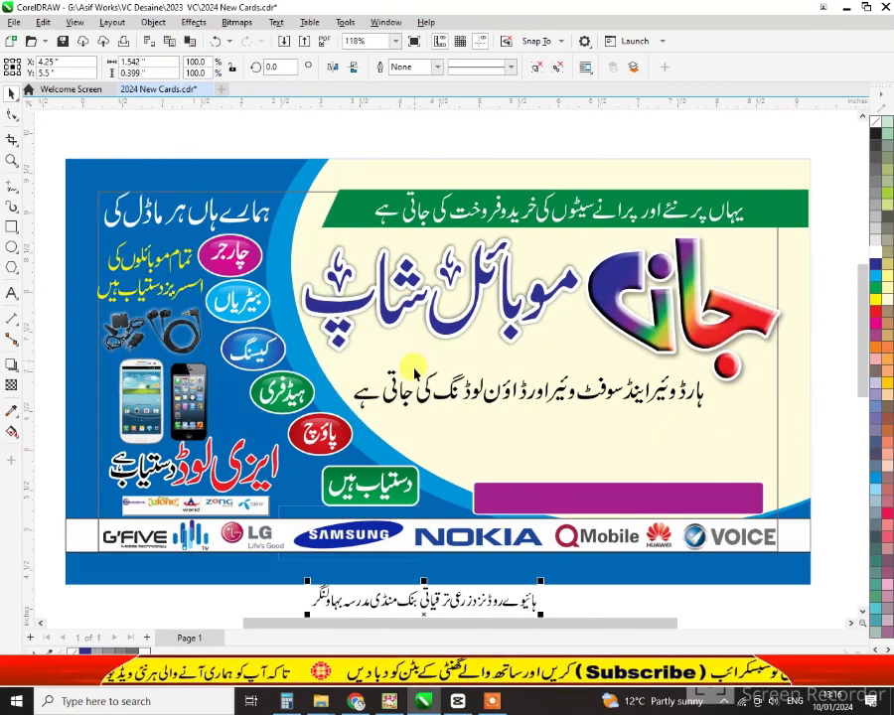
scroll(417, 465, "down", 2)
scroll(425, 467, "down", 1)
left_click_drag(426, 473, 628, 394)
Ungroup the pasted Urdu text into separate letters and zoom in on the address line
scroll(630, 389, "up", 7)
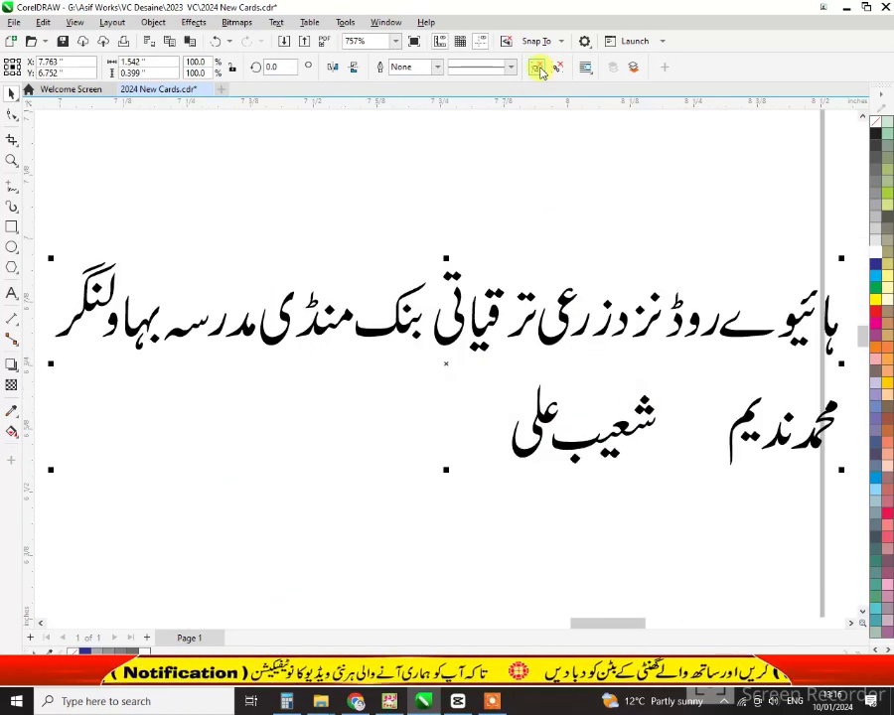
left_click(537, 67)
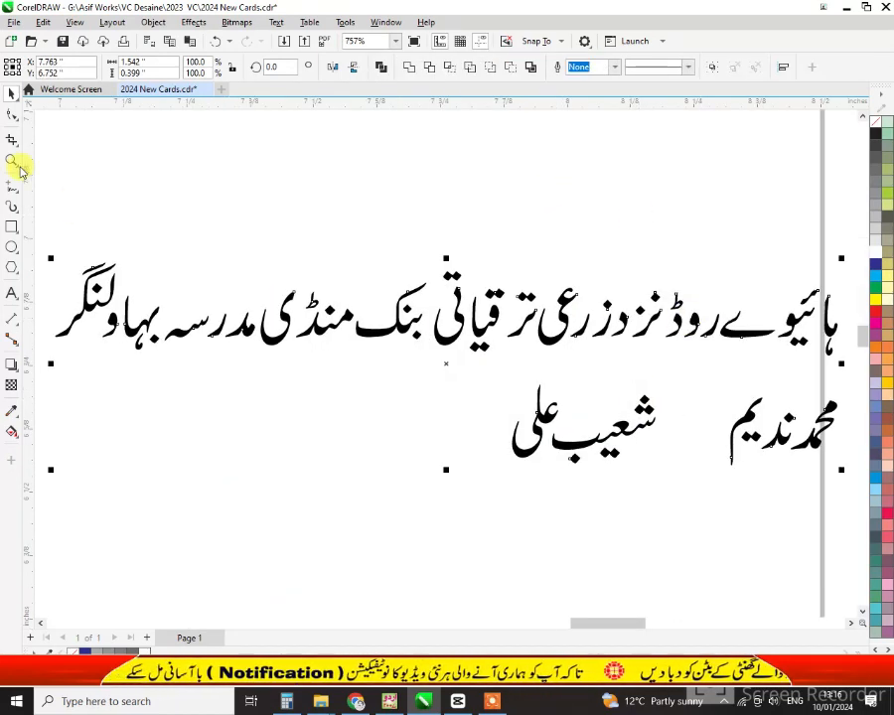
left_click(13, 162)
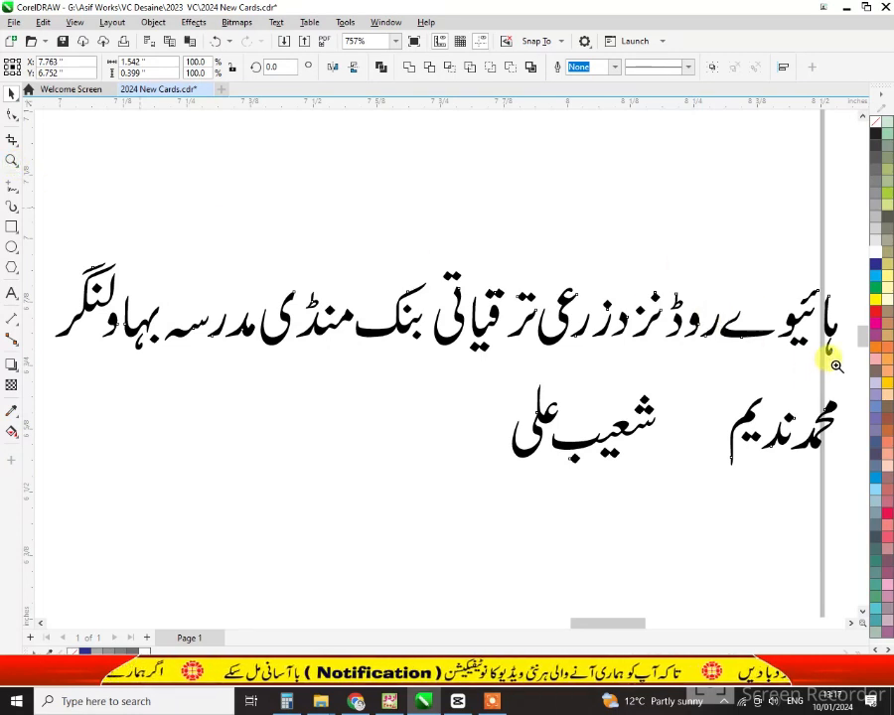
left_click_drag(629, 329, 824, 380)
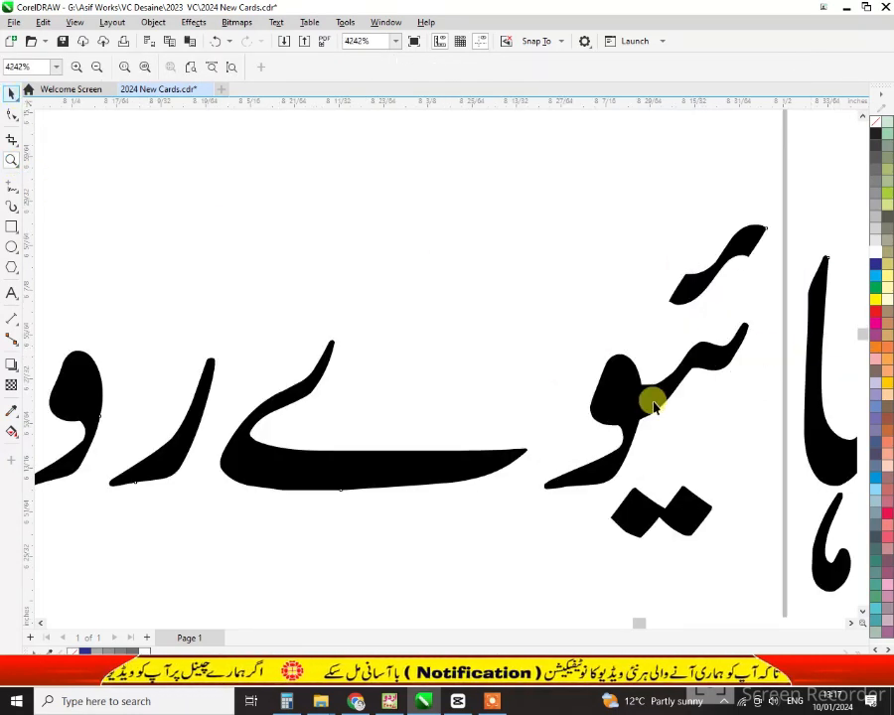
key("space")
mouse_move(583, 297)
left_mouse_down()
mouse_move(633, 397)
mouse_move(672, 411)
mouse_move(669, 400)
left_mouse_up()
Close the letter gaps in the first half of the Urdu address line
left_click_drag(454, 460, 534, 472)
left_click_drag(166, 457, 241, 474)
left_click_drag(77, 409, 173, 410)
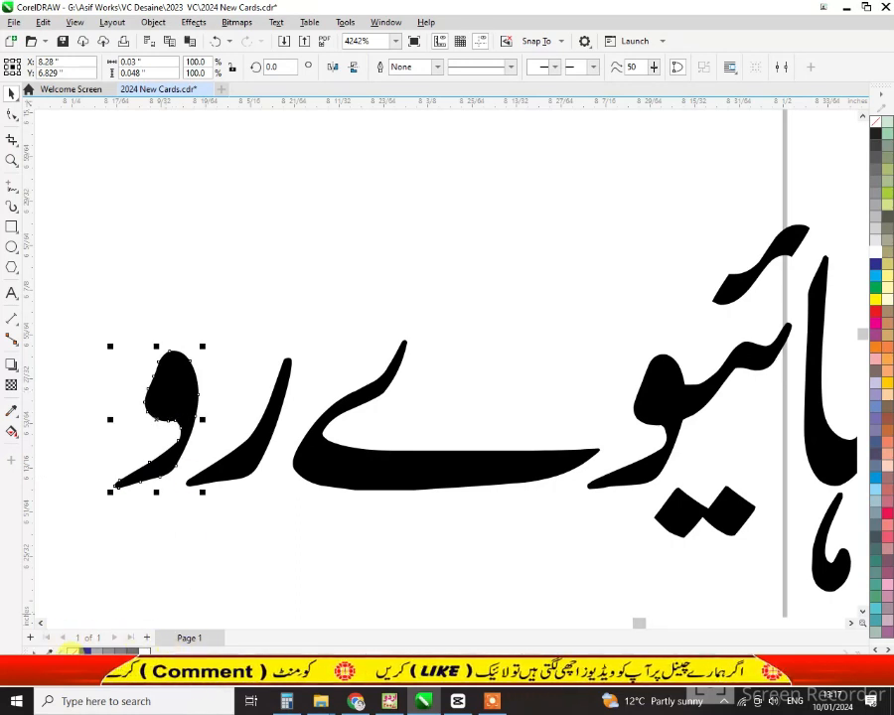
left_click(41, 624)
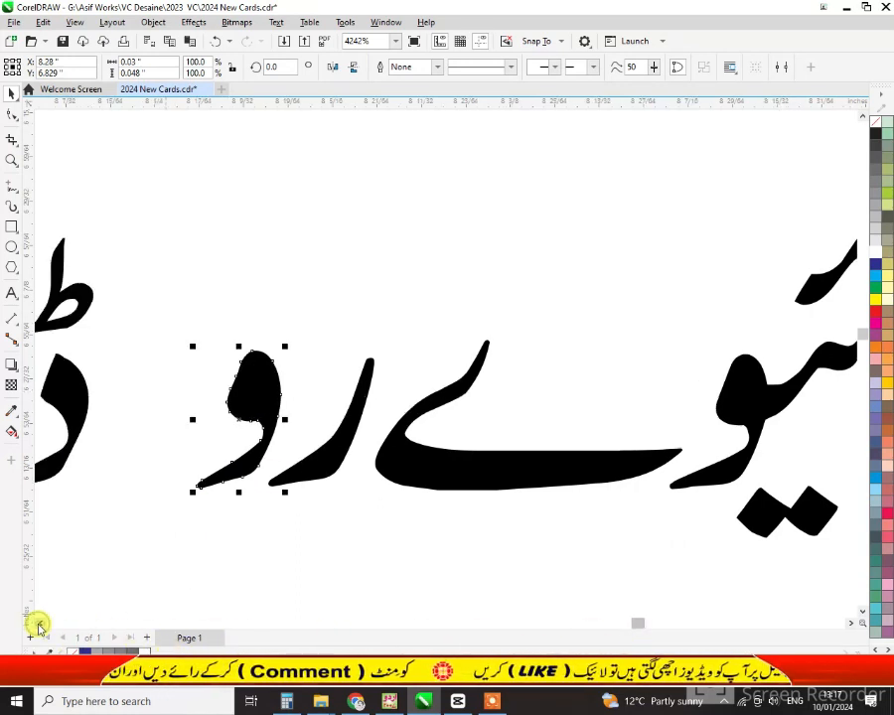
left_click(41, 624)
left_click(40, 624)
left_click_drag(236, 407, 354, 411)
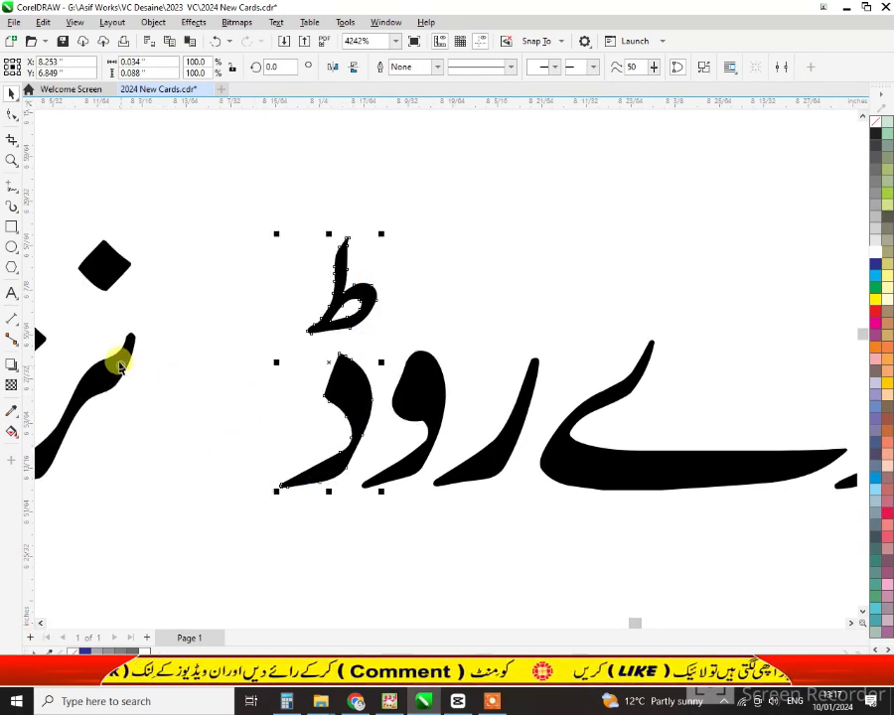
left_click(111, 361)
left_click_drag(109, 364, 345, 405)
left_click(40, 624)
left_click(41, 623)
left_click(40, 624)
left_click_drag(140, 463, 339, 464)
left_click_drag(60, 373, 303, 383)
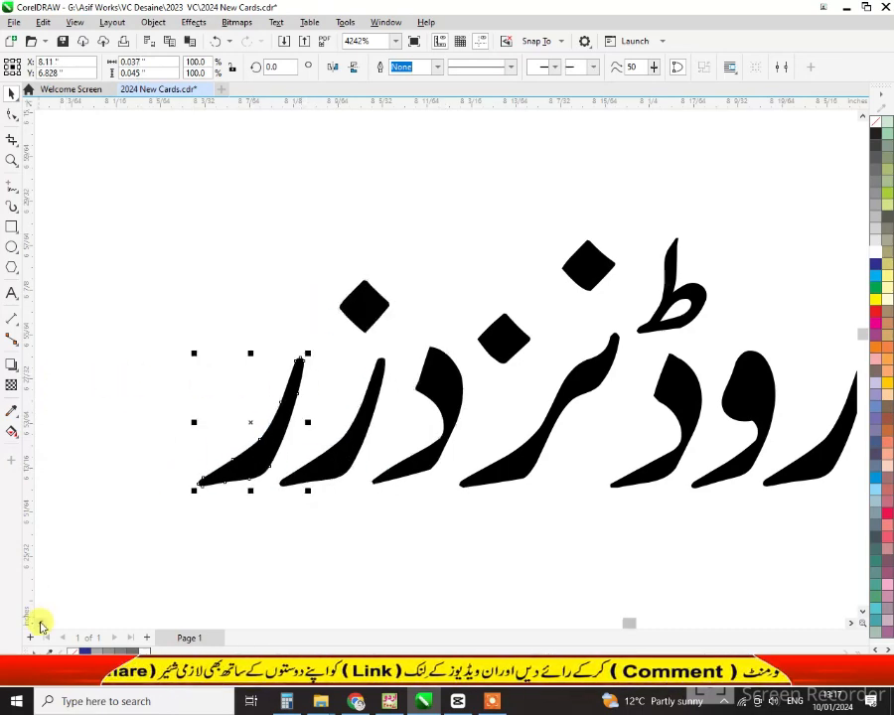
left_click(41, 623)
left_click(41, 624)
left_click_drag(154, 379, 416, 388)
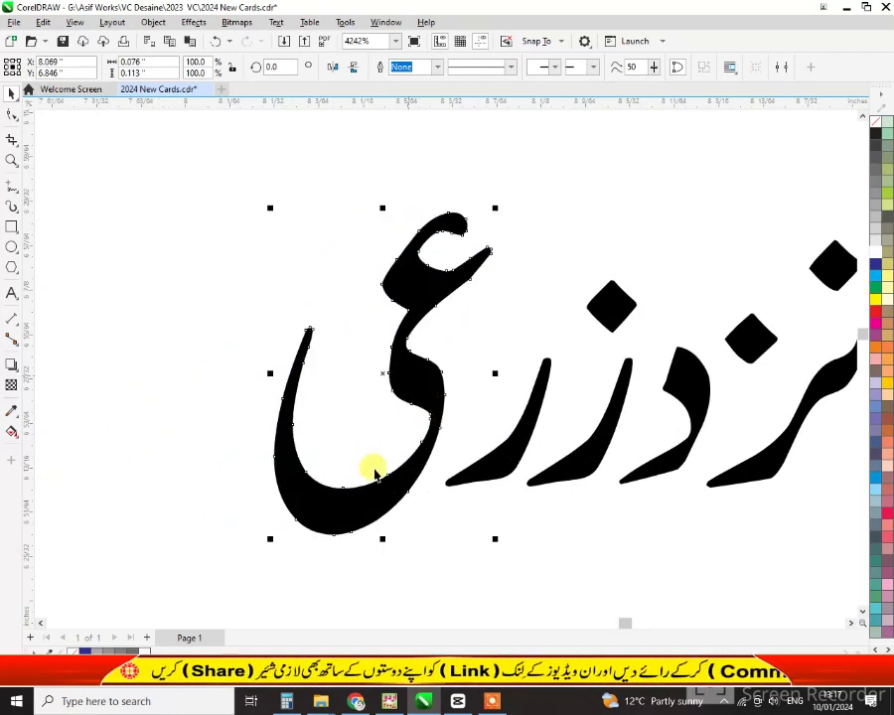
Close the letter gaps in the remaining words through the end of the address line
scroll(315, 525, "down", 1)
left_click(41, 623)
left_click(41, 623)
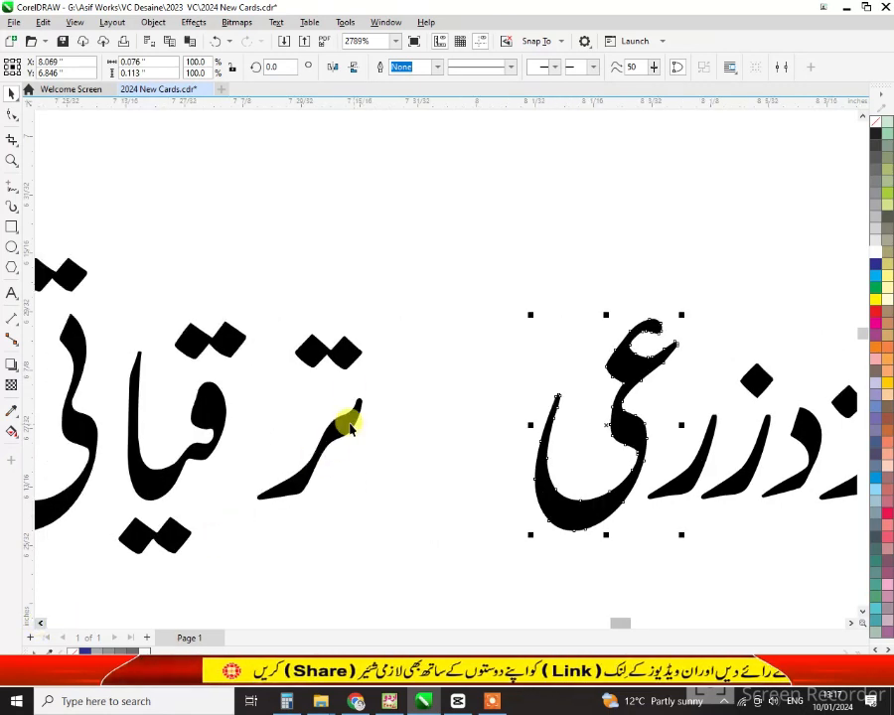
left_click(341, 407)
left_click_drag(342, 407, 516, 408)
left_click(211, 403, "shift")
left_click_drag(83, 424, 290, 433)
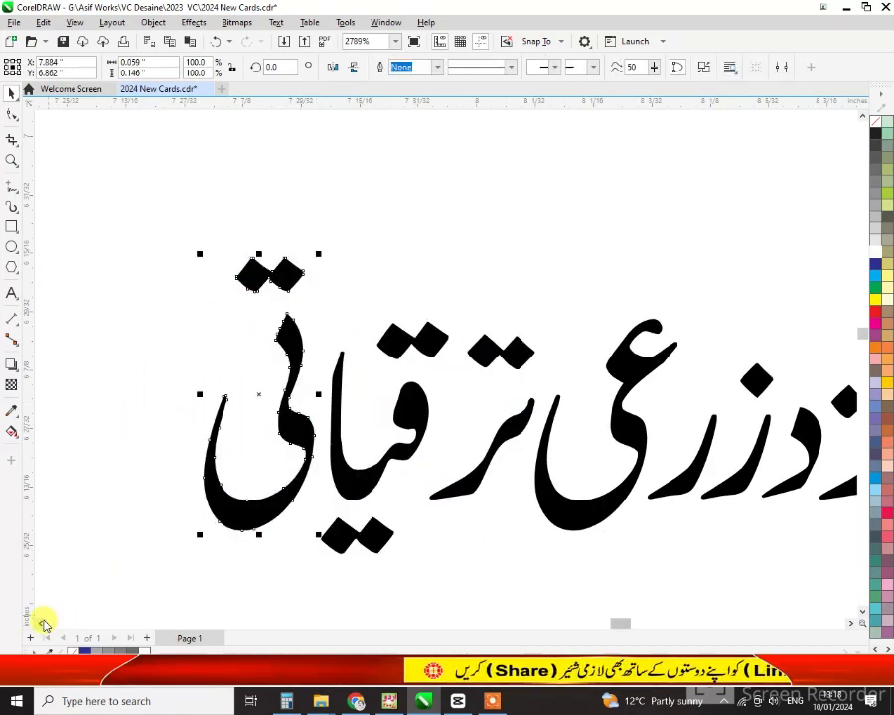
left_click(41, 624)
left_click(41, 624)
left_click_drag(116, 484, 349, 483)
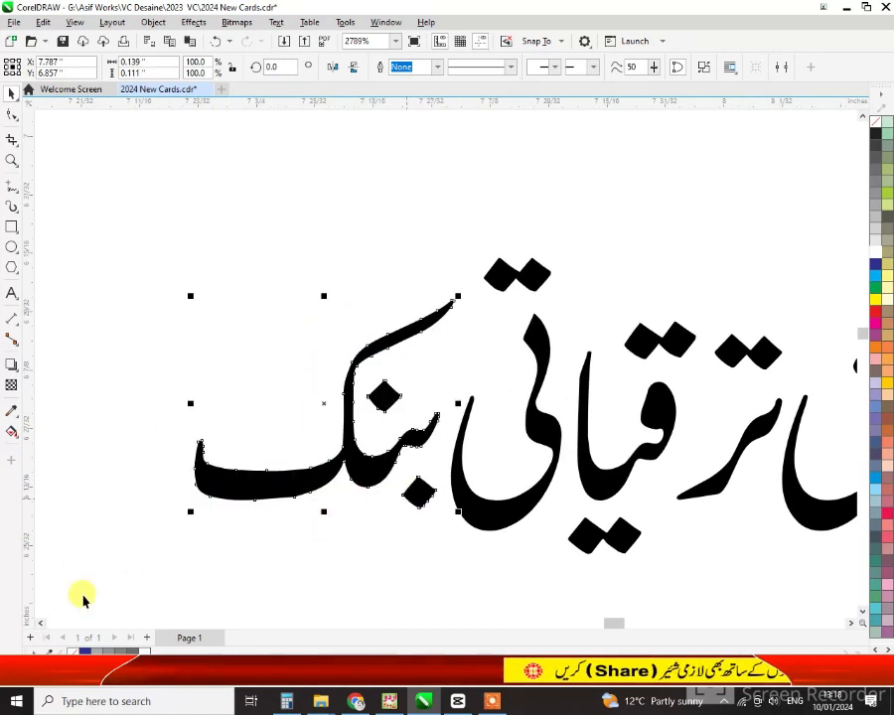
left_click(41, 624)
left_click(41, 624)
left_click_drag(189, 427, 439, 425)
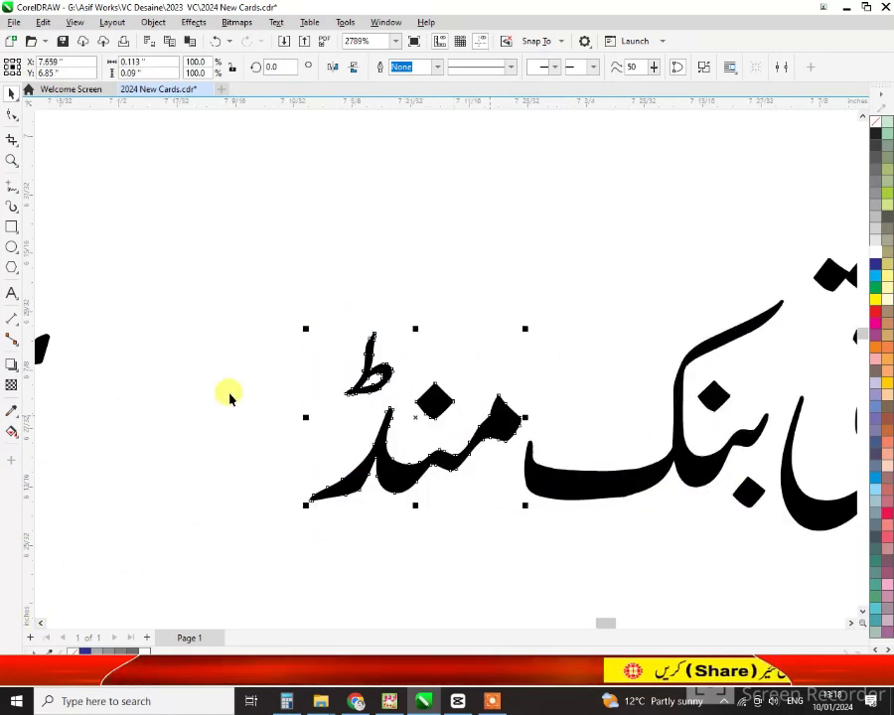
left_click_drag(42, 348, 323, 350)
scroll(625, 525, "down", 1)
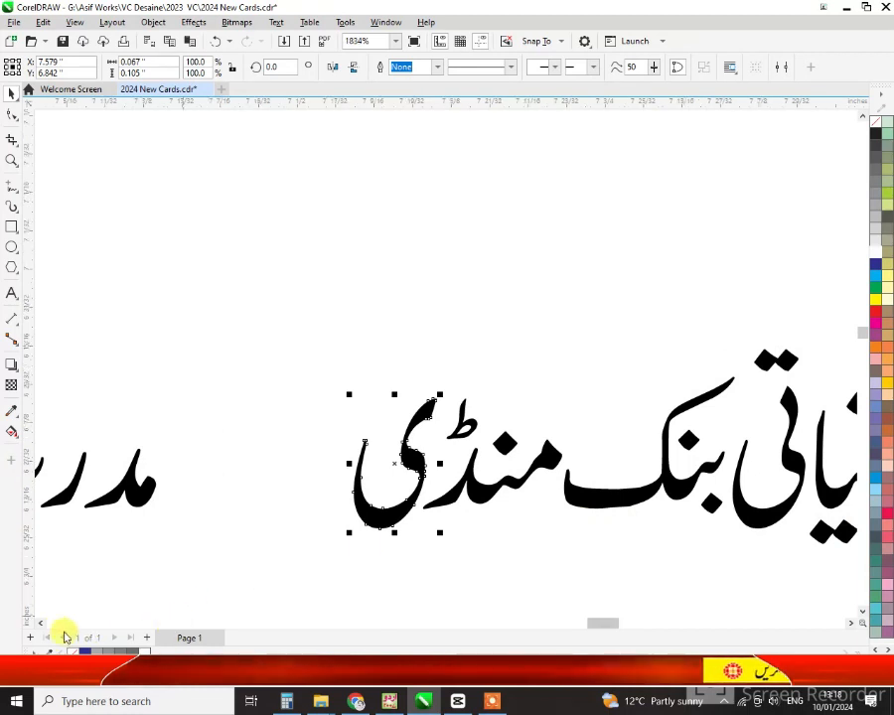
left_click(40, 623)
left_click_drag(293, 488, 463, 495)
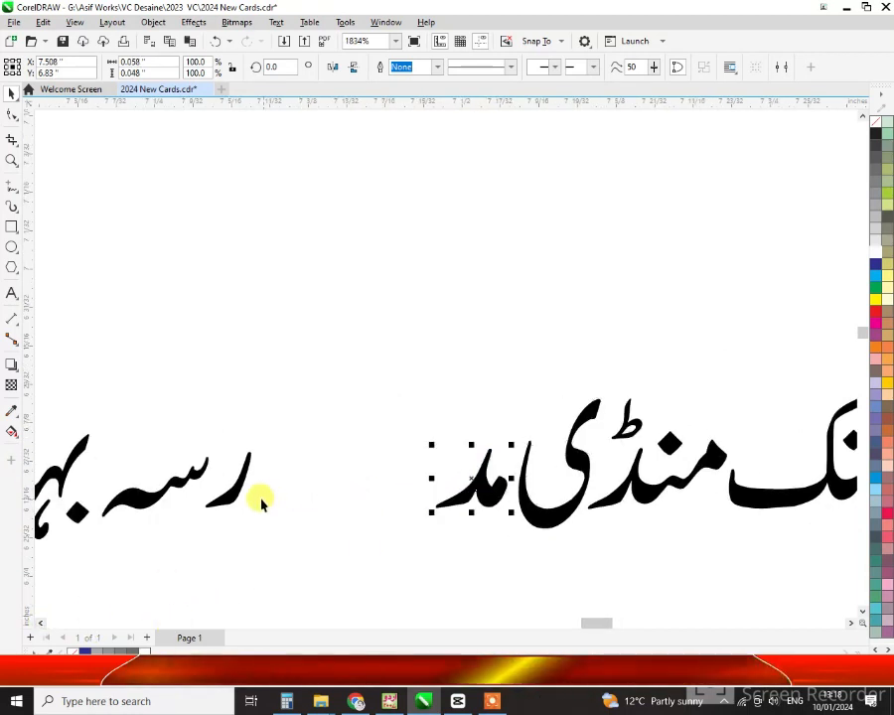
left_click_drag(258, 497, 427, 497)
left_click_drag(149, 500, 383, 499)
left_click_drag(78, 455, 298, 455)
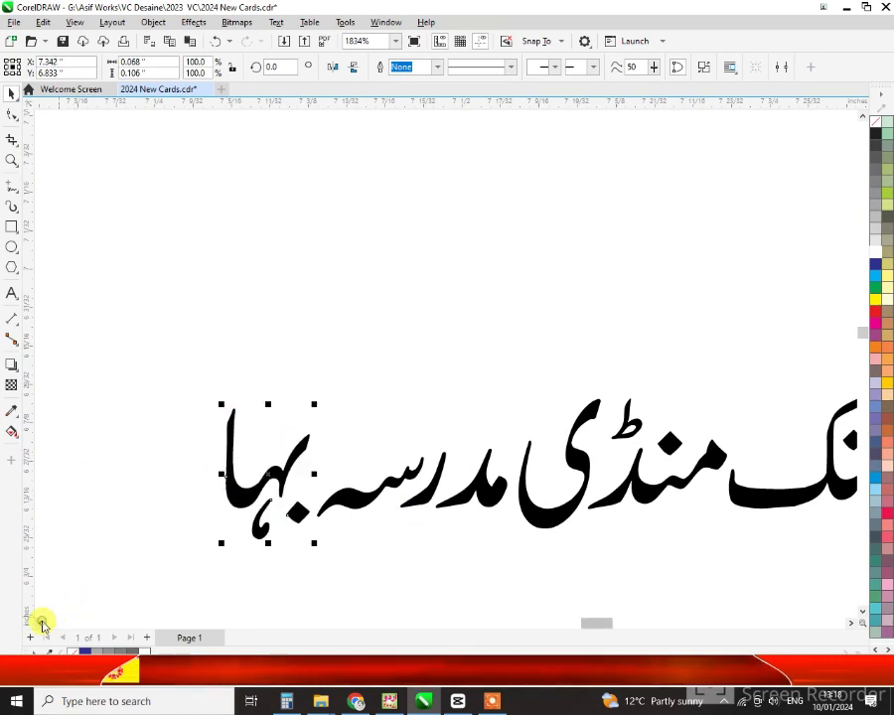
left_click(41, 624)
left_click_drag(216, 514, 427, 473)
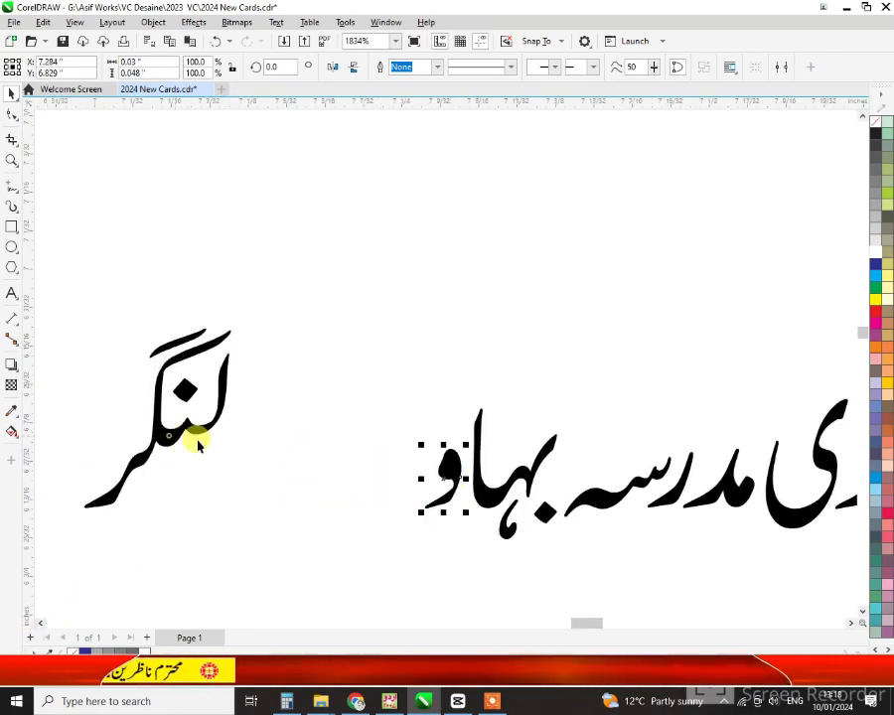
left_click_drag(198, 446, 407, 459)
scroll(107, 476, "down", 4)
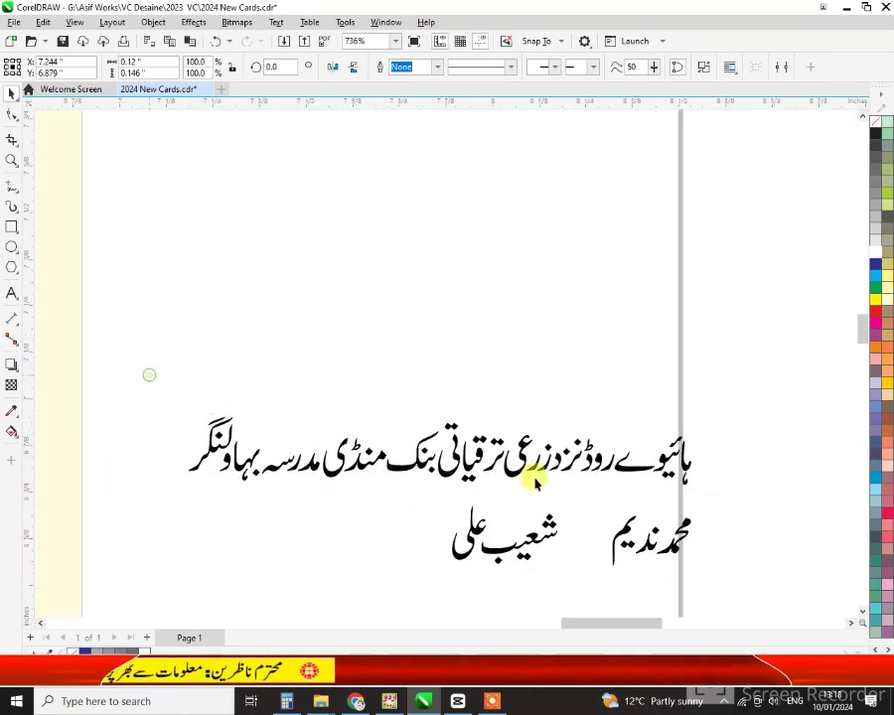
Combine the address letters into one object and close the gaps within the first Urdu name
left_click_drag(535, 482, 734, 496)
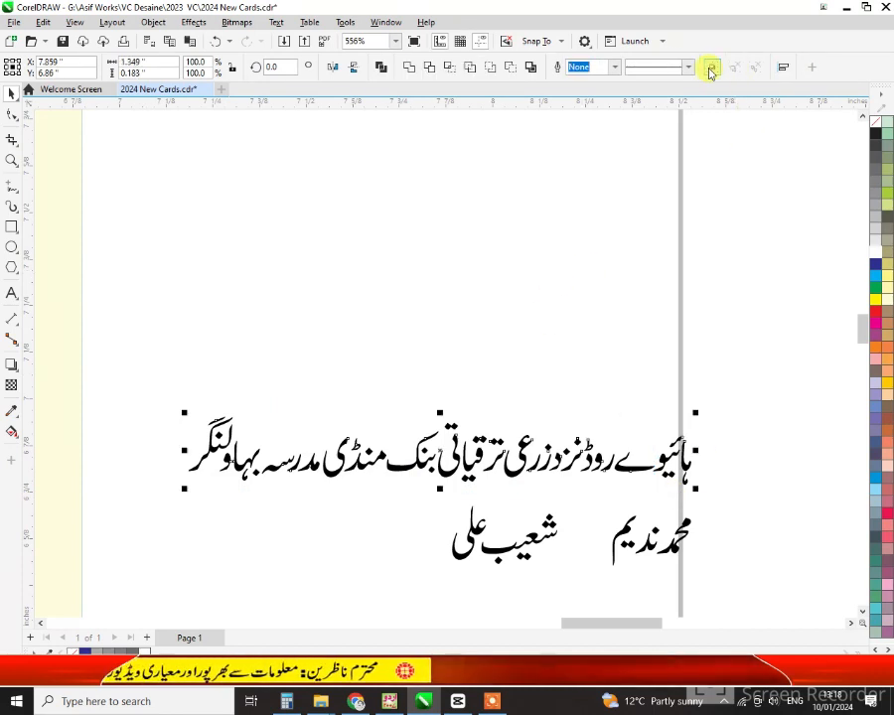
left_click(711, 68)
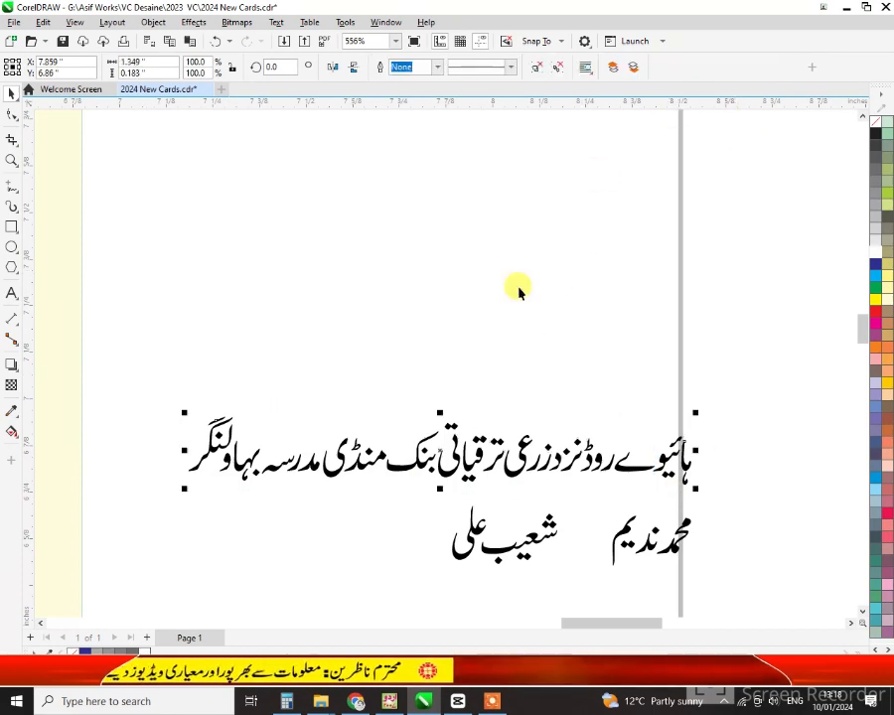
left_click(11, 161)
left_click_drag(599, 494, 664, 545)
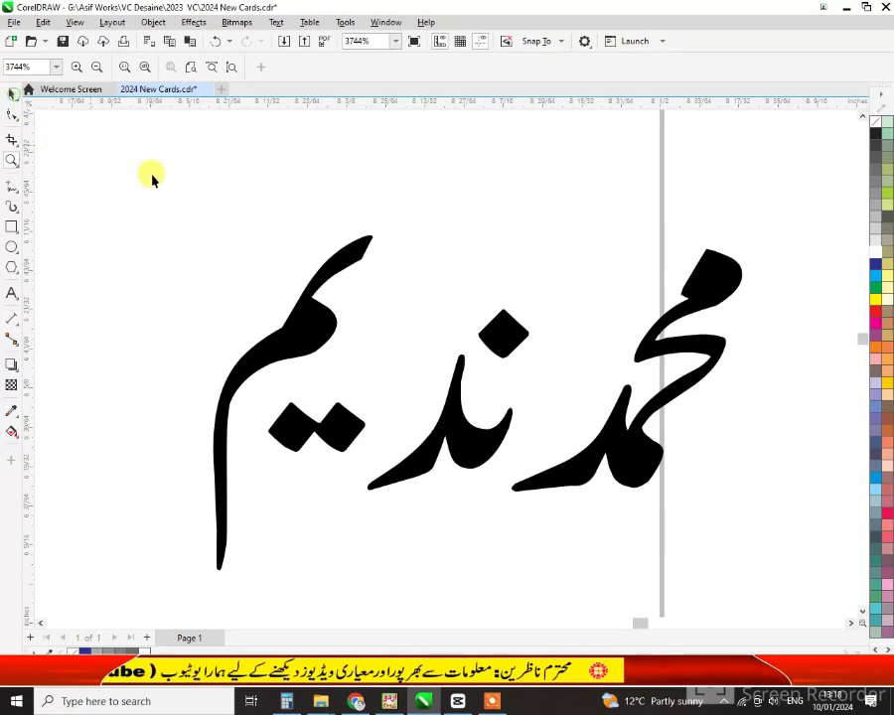
left_click(12, 95)
left_click(508, 329)
left_click_drag(476, 438, 498, 439)
left_click_drag(347, 433, 400, 441)
scroll(423, 455, "down", 3)
Tighten the second name's words and move the Urdu address line onto the purple bar
left_click_drag(293, 279, 625, 559)
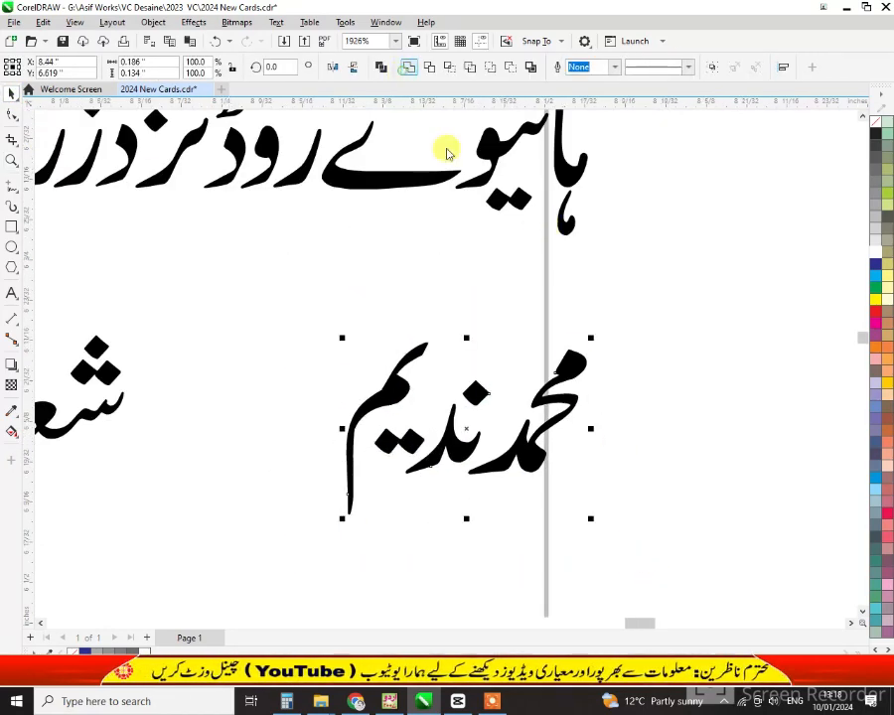
scroll(609, 425, "down", 2)
left_click_drag(162, 404, 185, 410)
scroll(715, 470, "down", 2)
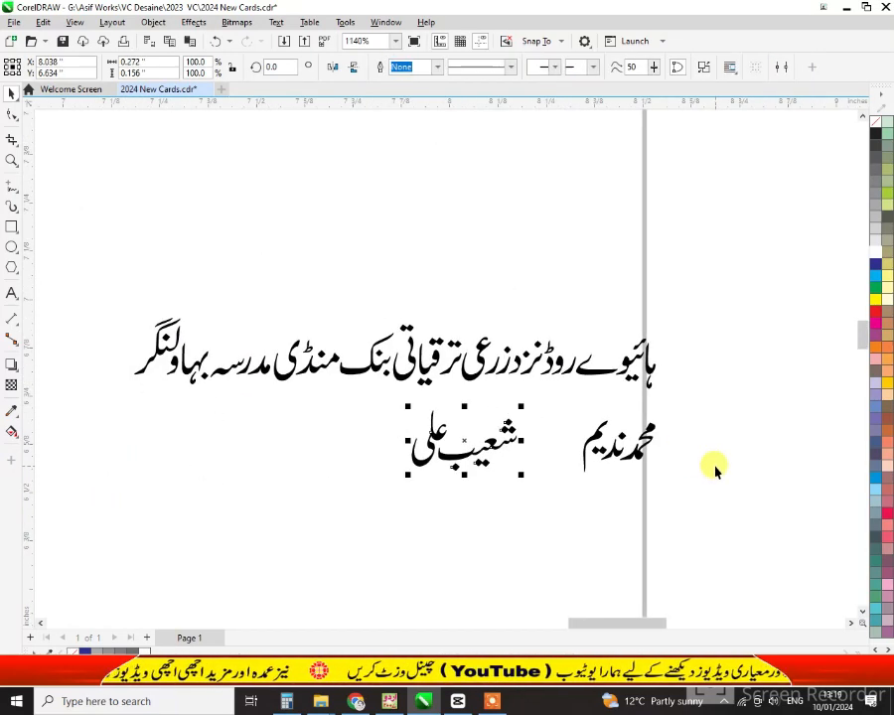
scroll(539, 462, "down", 6)
left_click_drag(528, 429, 340, 517)
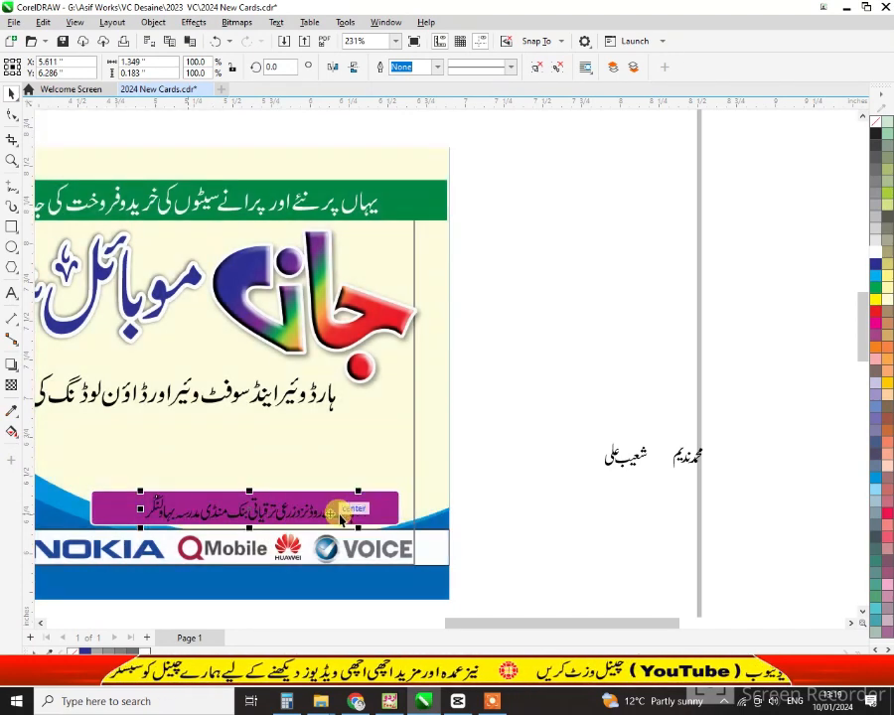
Align the Urdu address line to the purple bar's horizontal and vertical centres
left_click(380, 512, "shift")
key("c")
key("e")
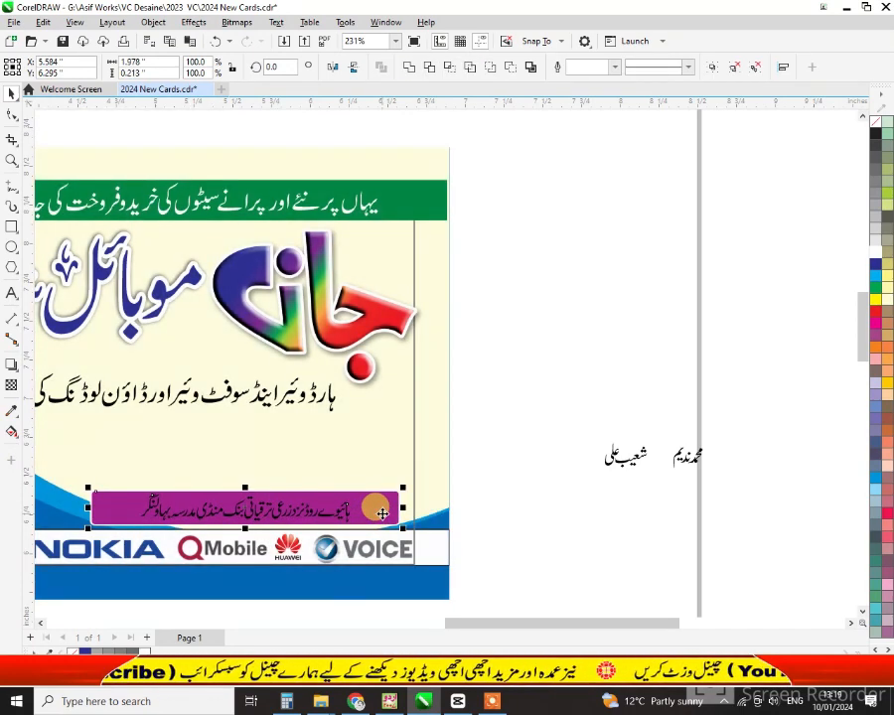
key("shift+F2")
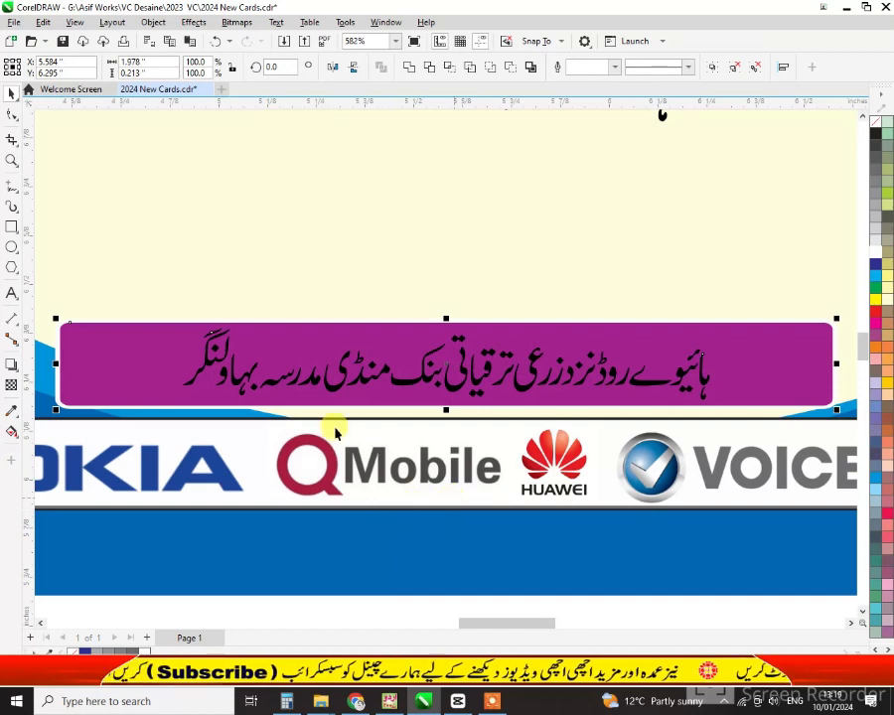
left_click_drag(168, 309, 742, 408)
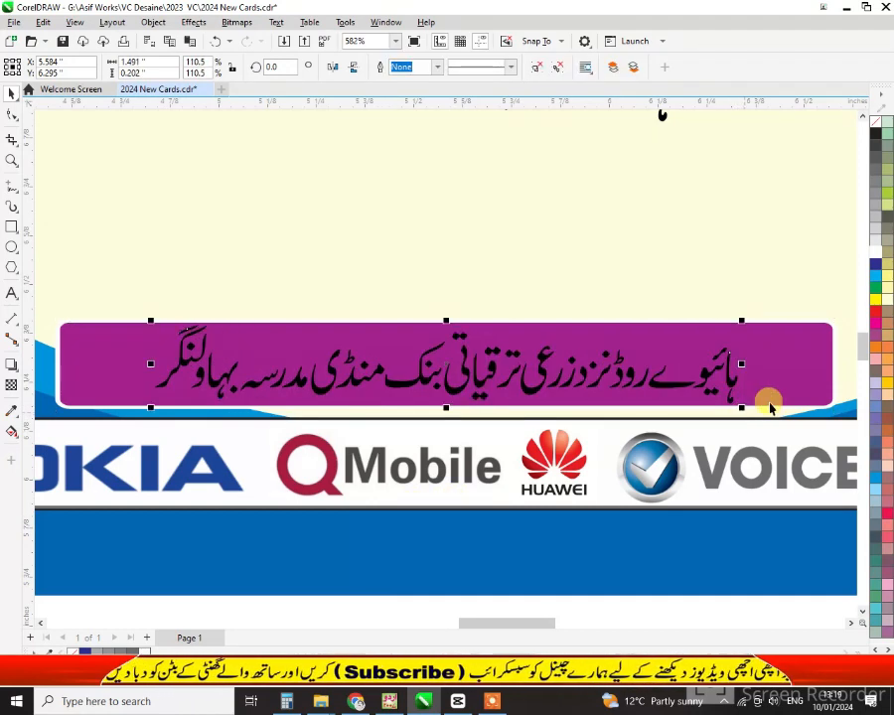
left_click(775, 391)
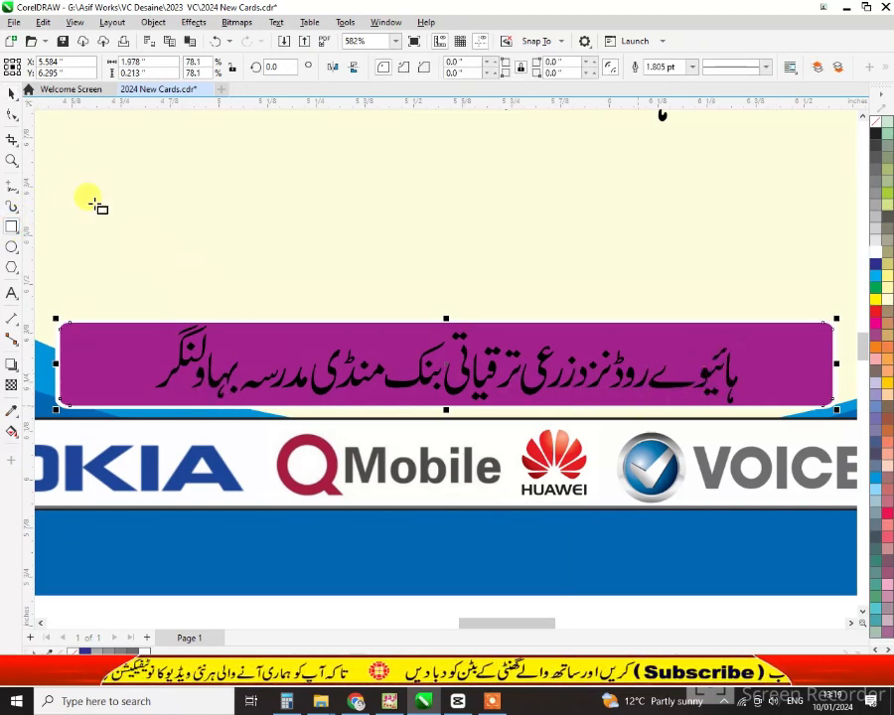
left_click(12, 161)
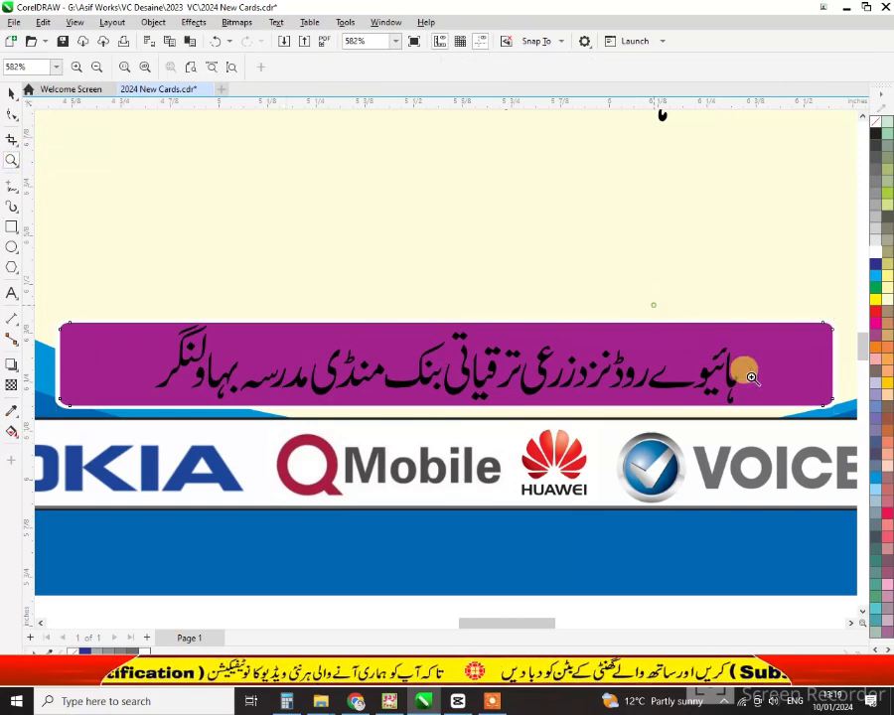
left_click_drag(655, 305, 840, 418)
key("space")
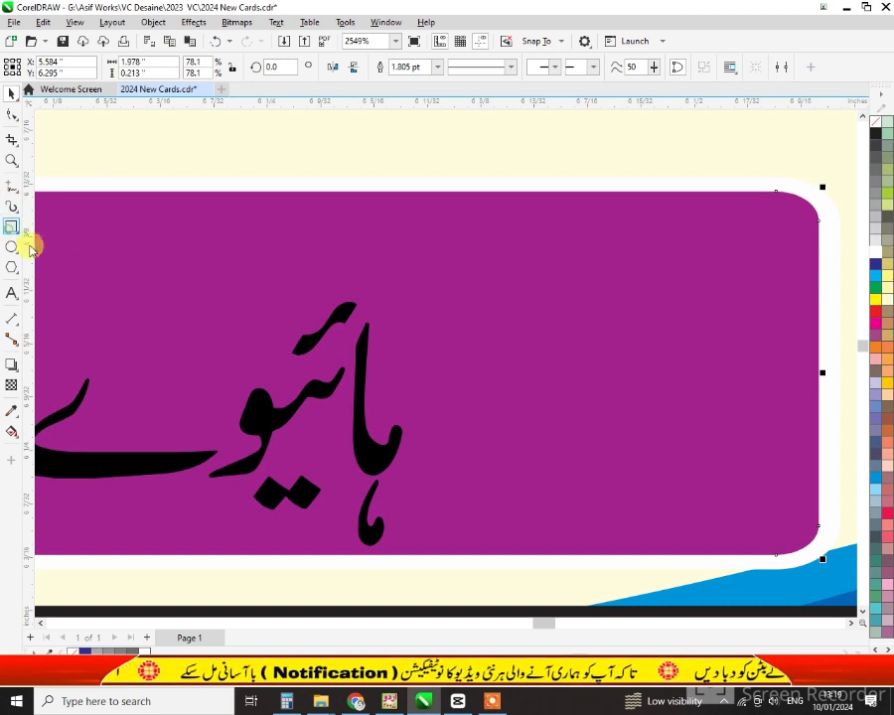
Draw a thin yellow rectangle with no outline near the purple bar's right end
left_click_drag(450, 229, 794, 248)
left_click(11, 94)
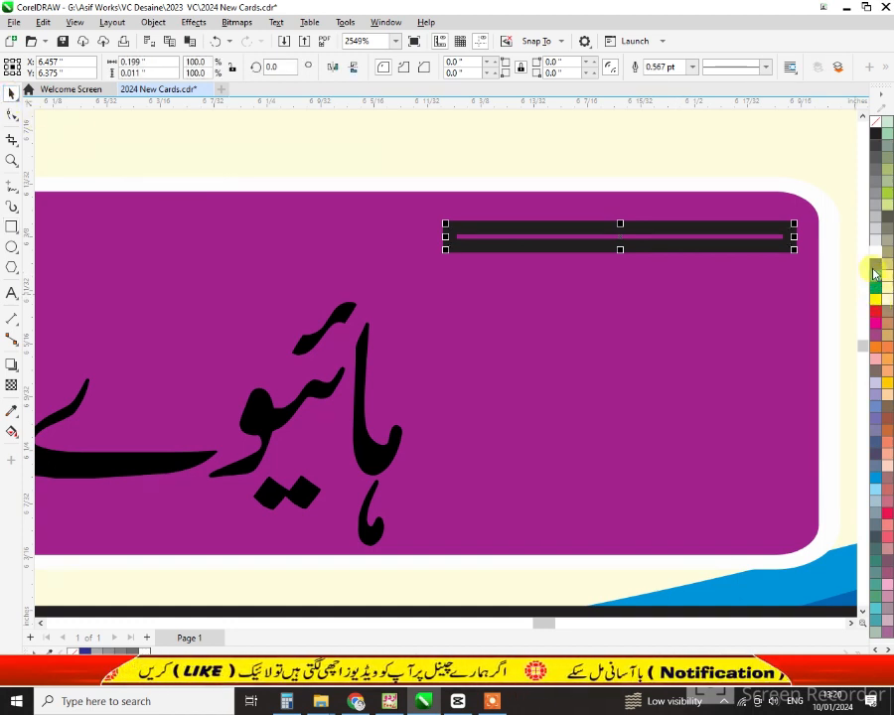
left_click(876, 301)
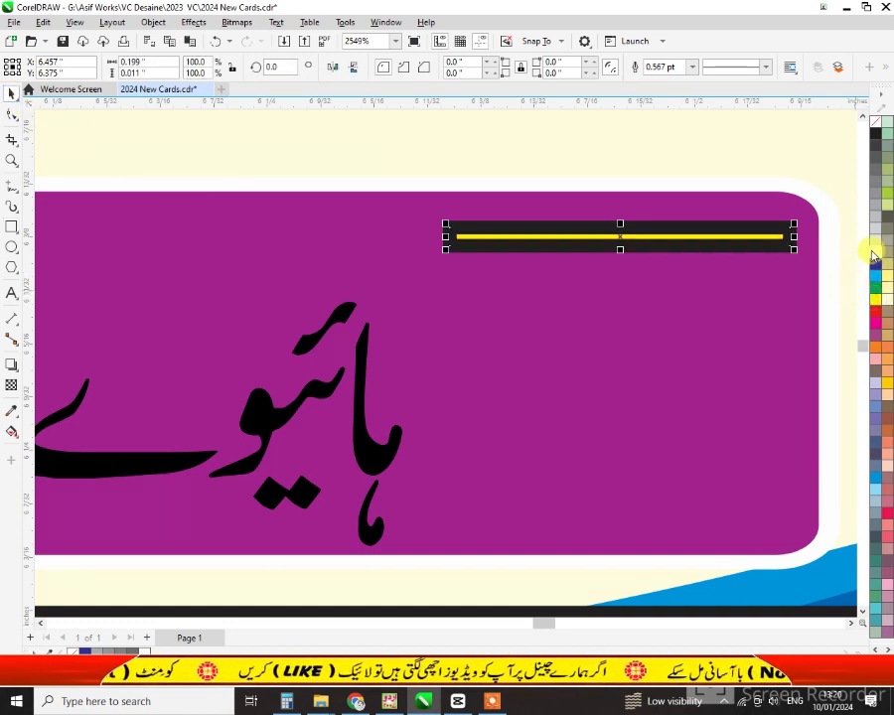
right_click(875, 126)
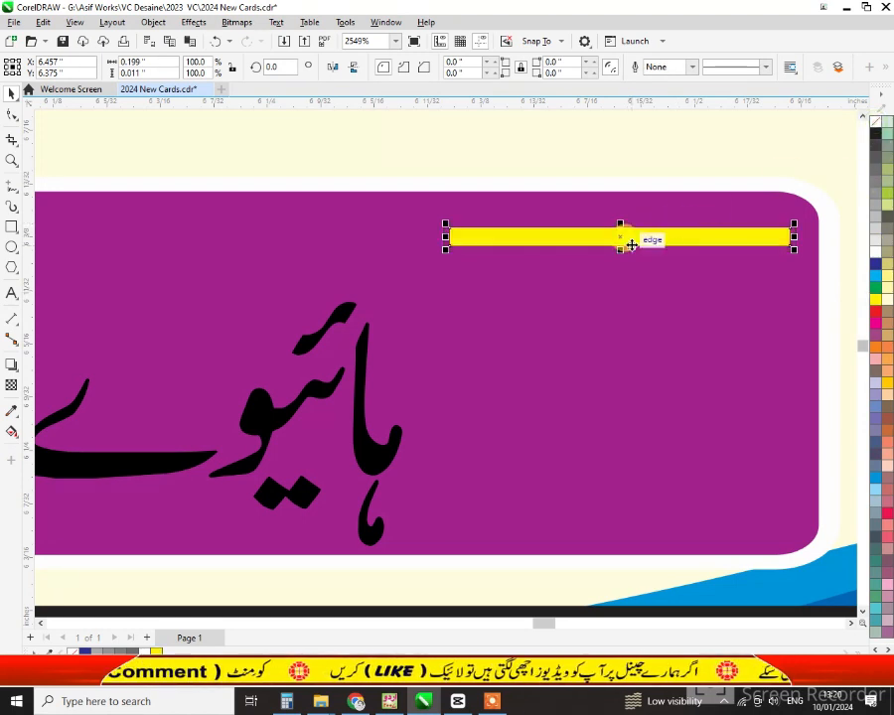
left_click_drag(616, 242, 569, 272)
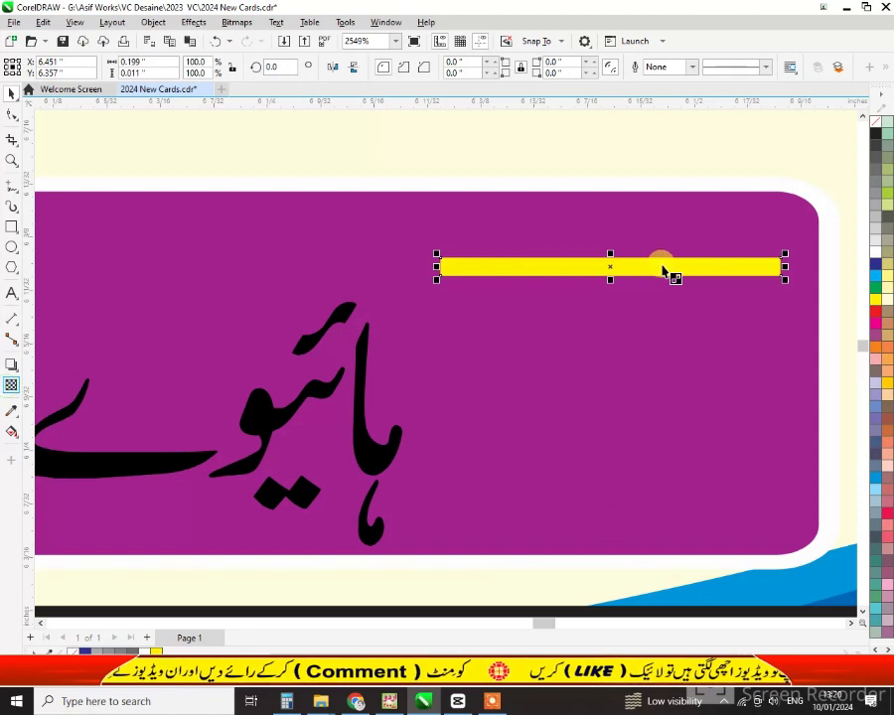
Fade the stripe out to the right with linear transparency and duplicate it into eight stripes
left_click_drag(751, 267, 770, 265)
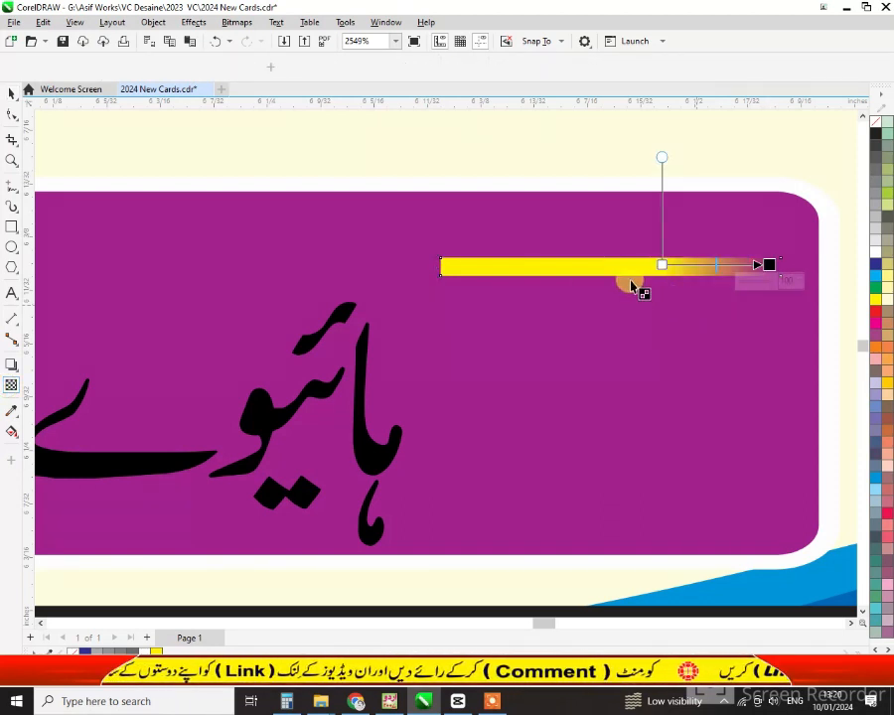
key("space")
key("space")
left_click_drag(659, 262, 607, 300)
key("space")
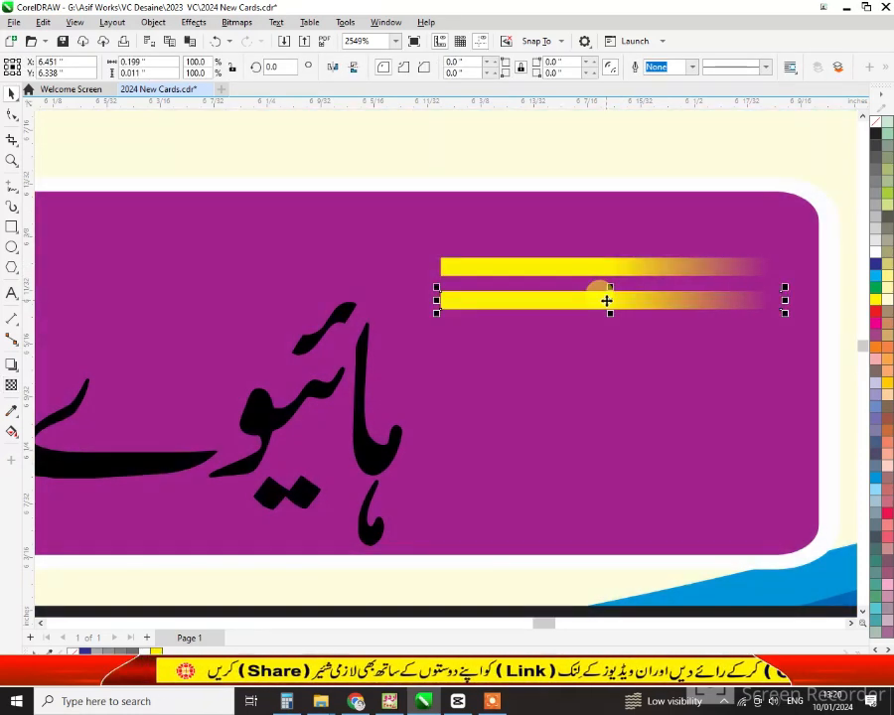
key("ctrl+r")
key("ctrl+r")
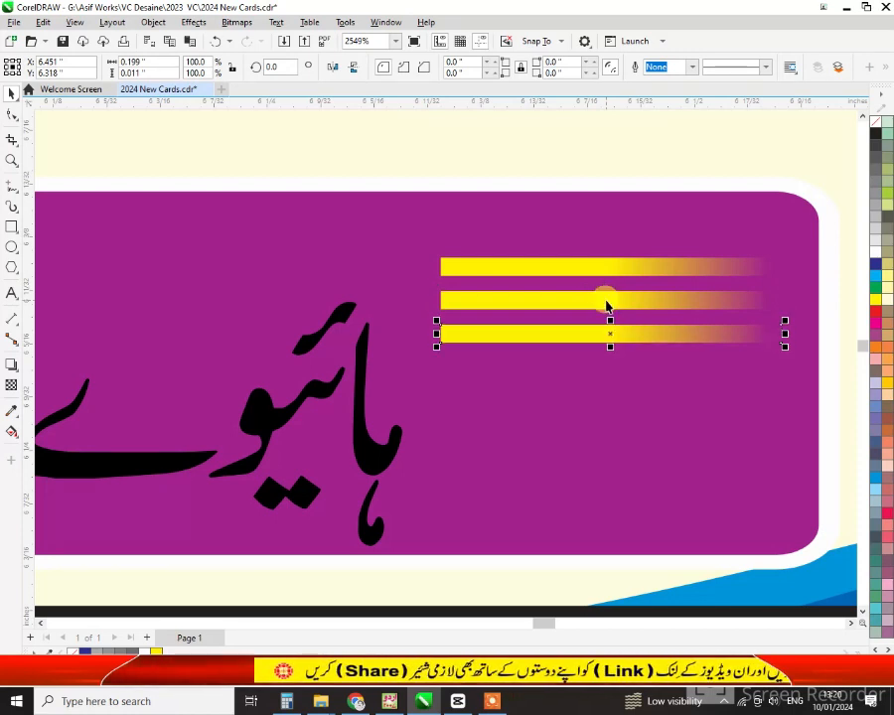
key("ctrl+r")
key("ctrl+r")
key("ctrl+r")
key("ctrl+r")
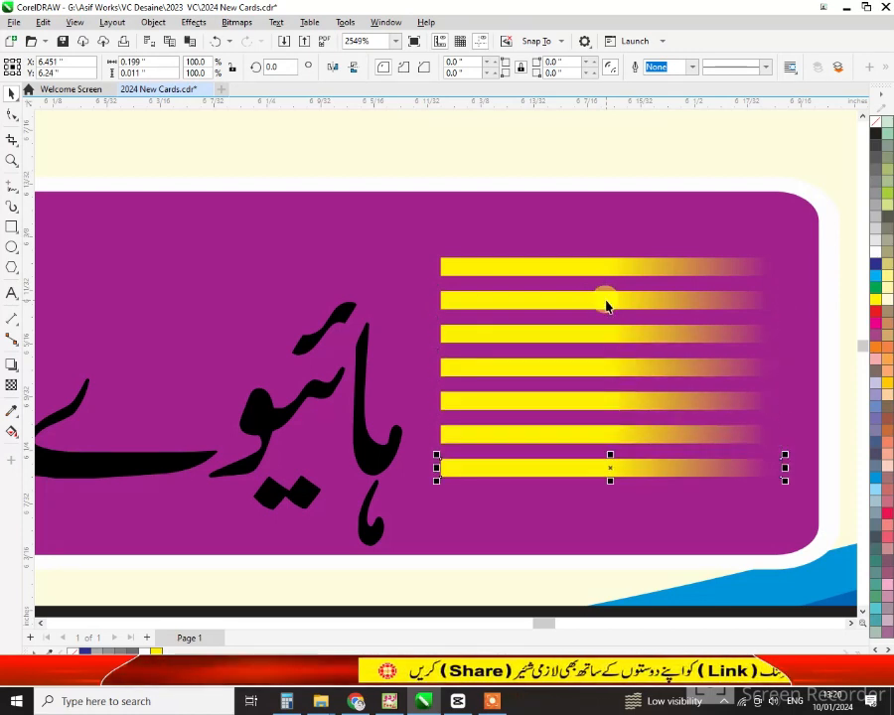
left_click_drag(402, 243, 826, 538)
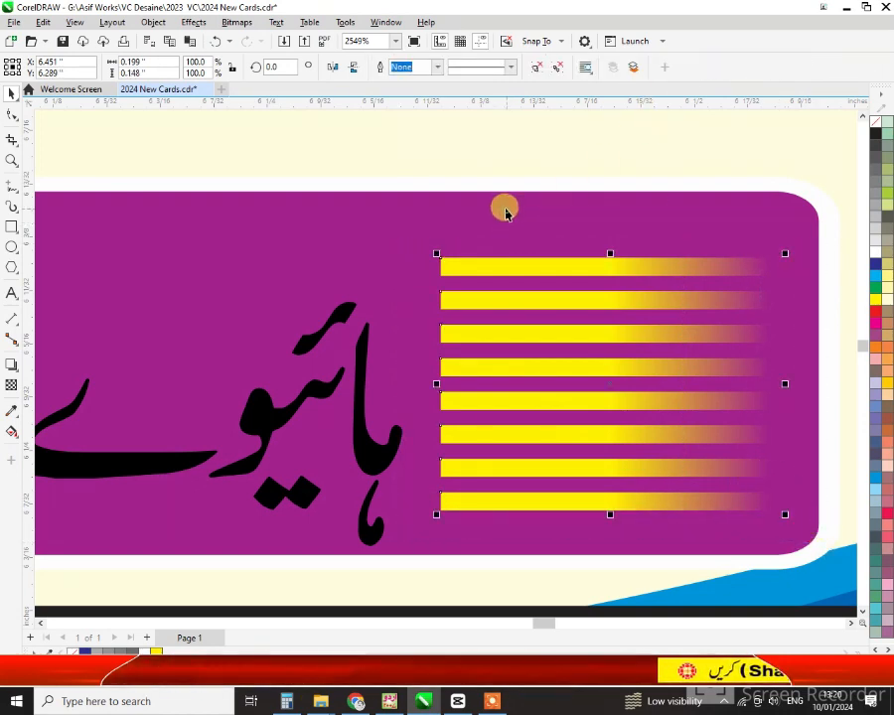
Mirror the yellow stripes horizontally and place a copy at the purple bar's left end
left_click(534, 231)
scroll(759, 382, "down", 1)
scroll(760, 383, "down", 4)
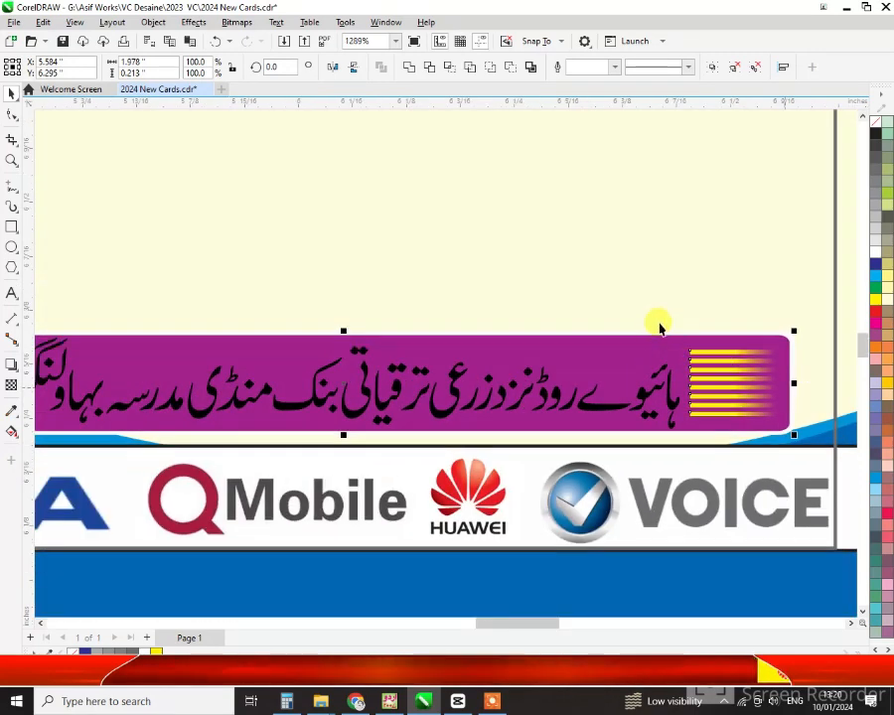
left_click_drag(658, 322, 824, 450)
scroll(824, 449, "down", 1)
scroll(824, 450, "down", 1)
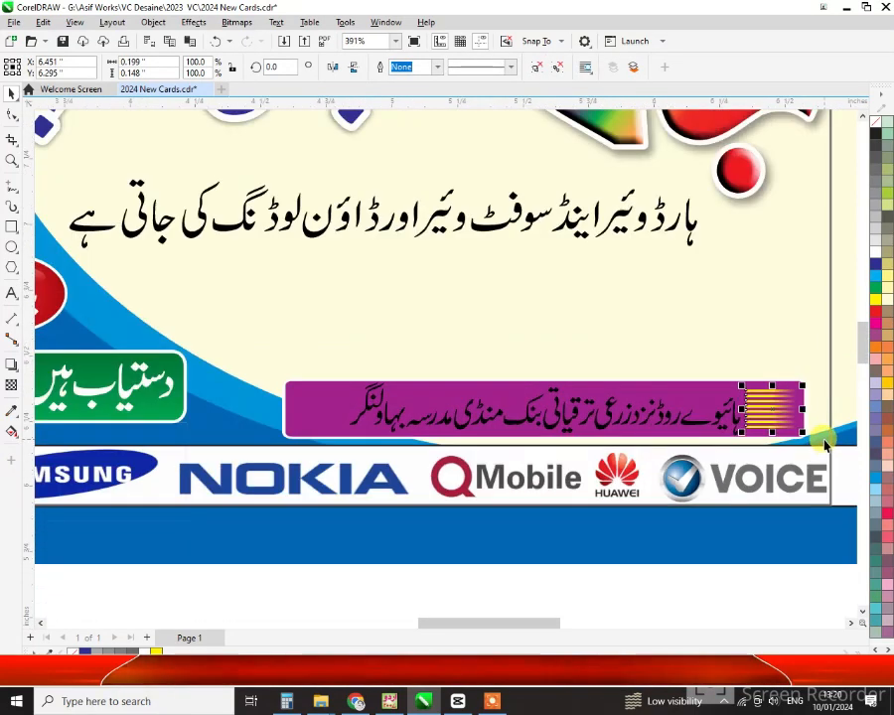
left_click(333, 67)
left_click_drag(775, 407, 316, 415)
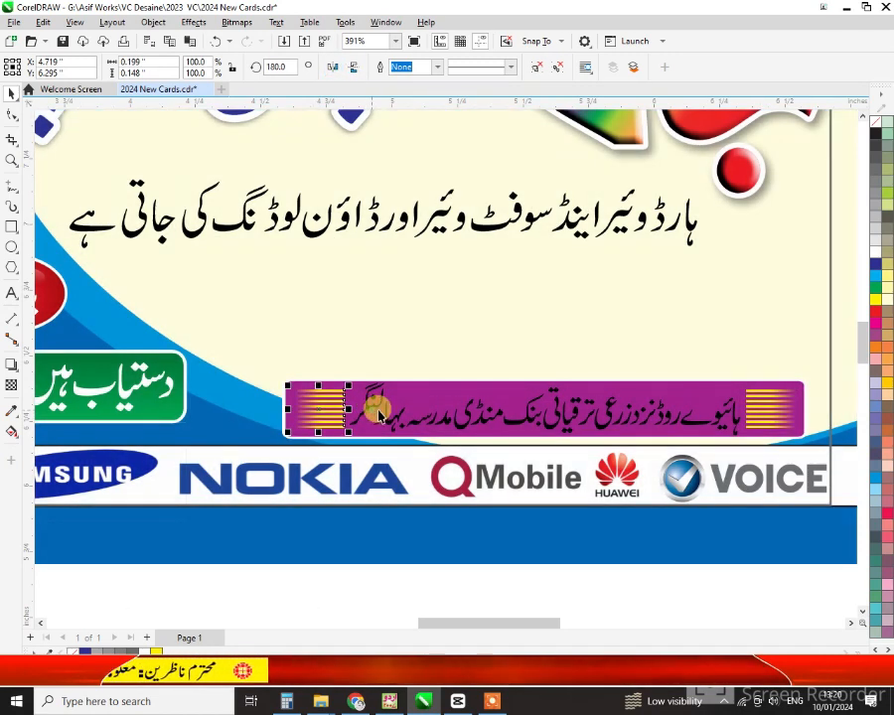
left_click(378, 415)
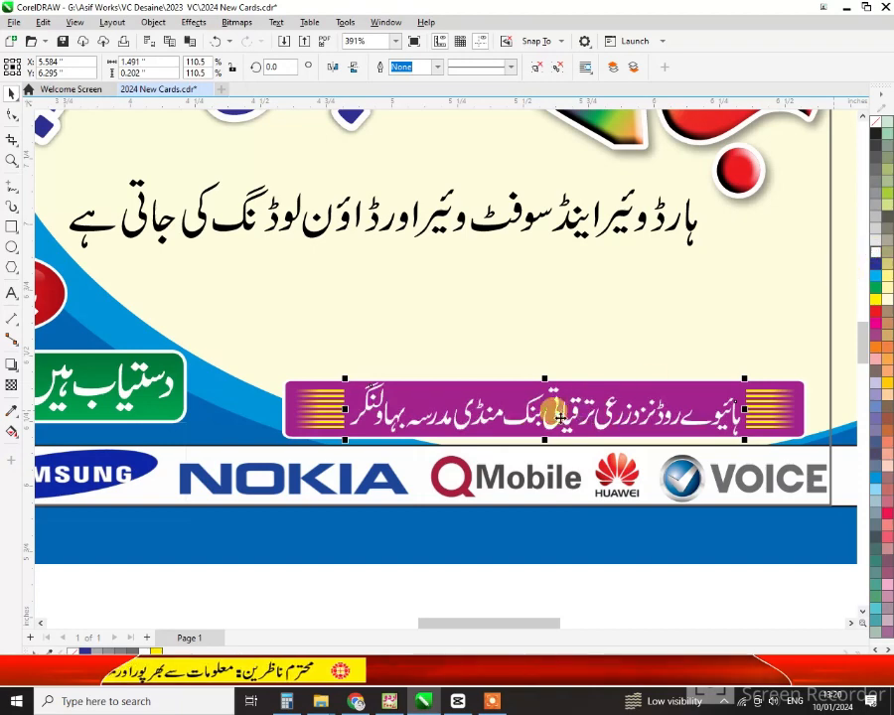
Move both Urdu proprietor names onto the card and enlarge them together
scroll(548, 413, "down", 1)
scroll(463, 405, "down", 1)
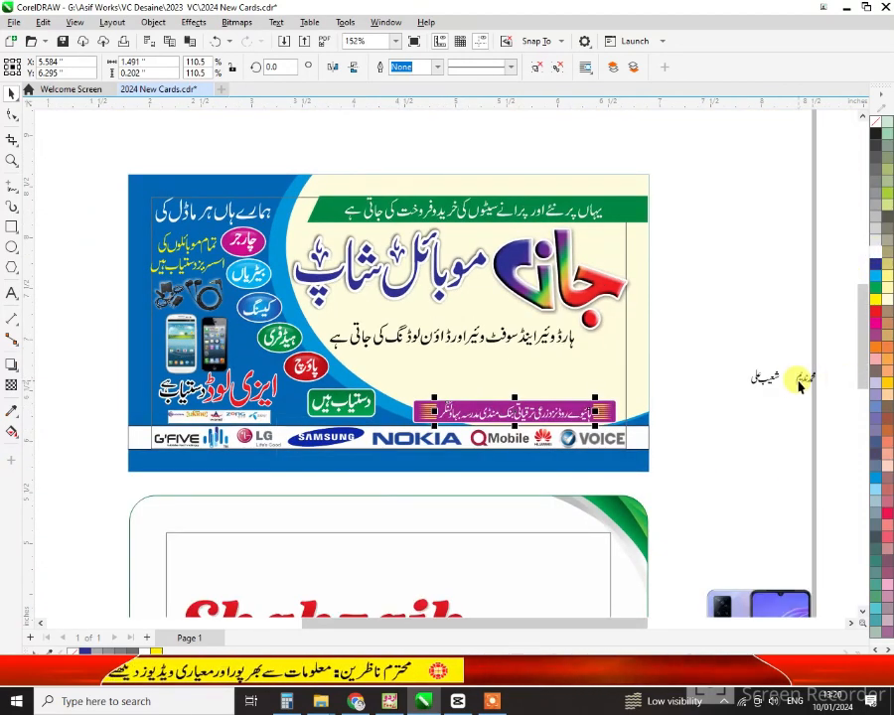
left_click(800, 382)
left_click(765, 382, "shift")
left_click_drag(764, 382, 543, 389)
left_click_drag(524, 371, 464, 358)
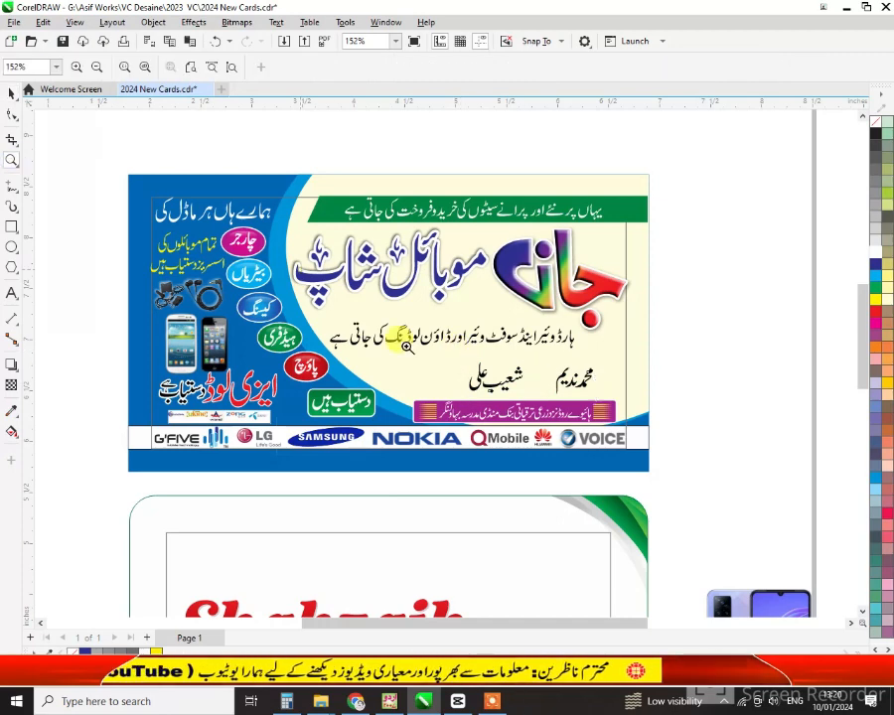
Space the two names apart by shifting one further left above the purple bar
scroll(556, 332, "up", 4)
left_click(825, 395)
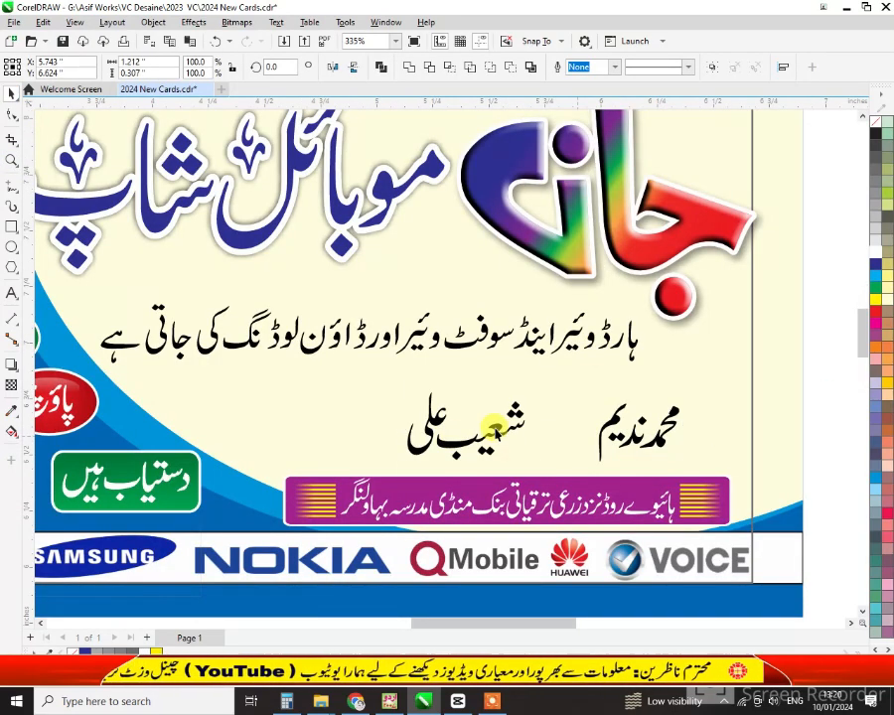
left_click_drag(490, 427, 460, 437)
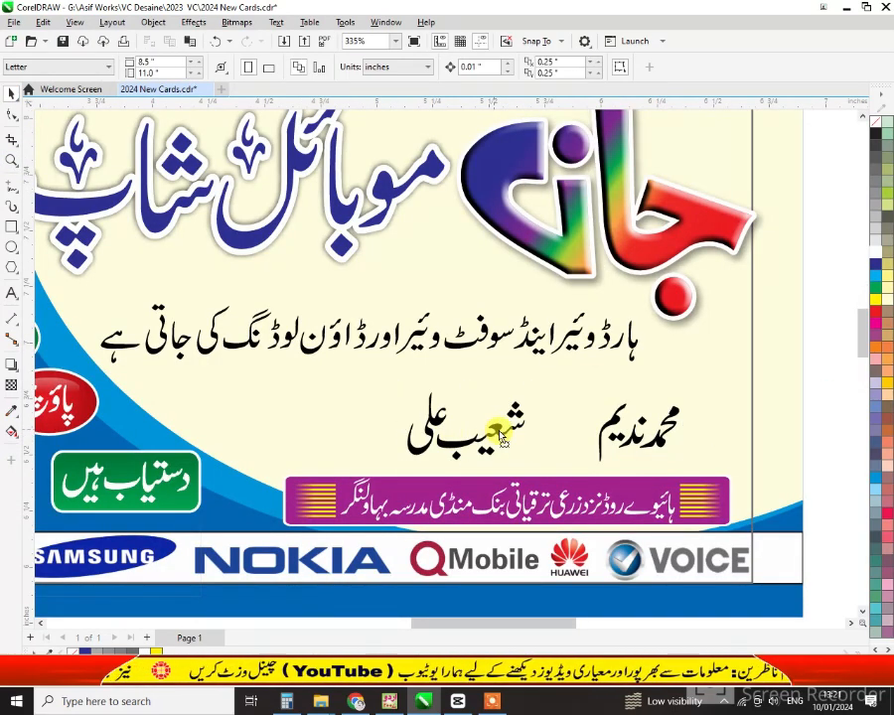
left_click_drag(522, 429, 505, 427)
Type the phone number as new 7 pt text beside the proprietor names
left_click(11, 292)
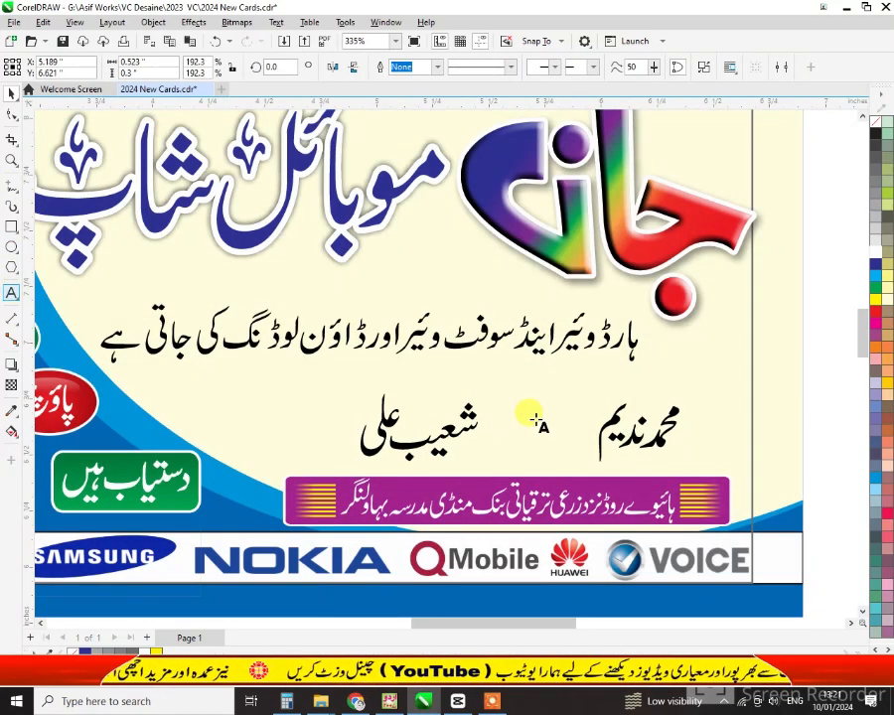
left_click(499, 401)
left_click(549, 66)
left_click(533, 99)
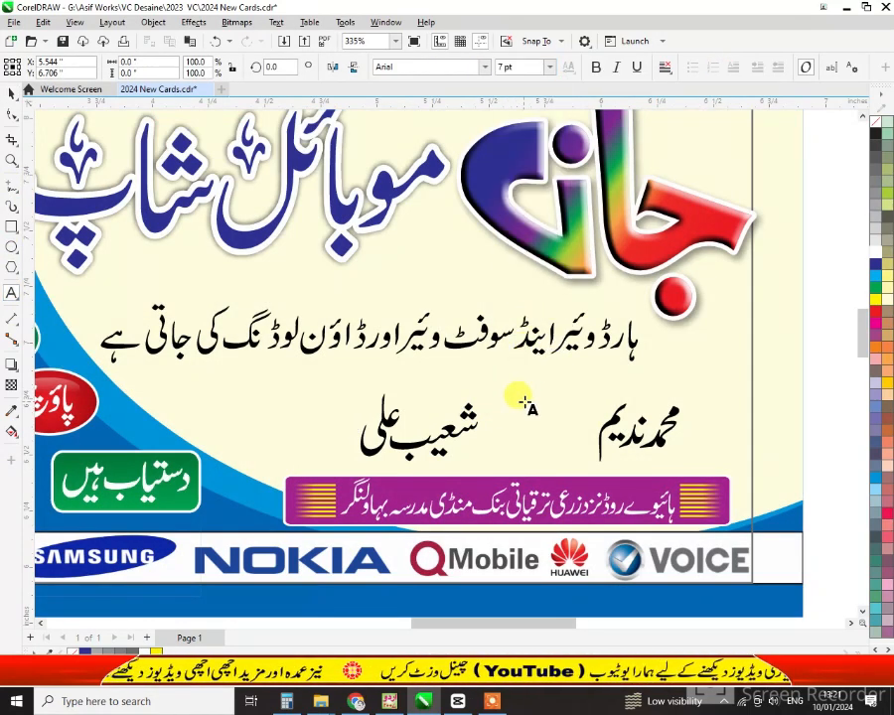
type("0300")
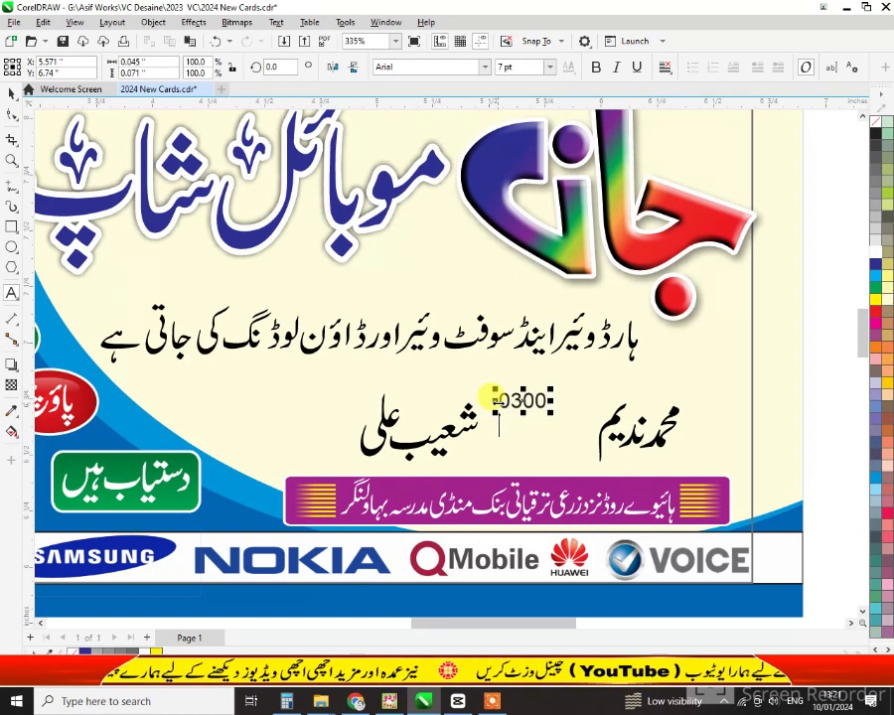
left_click(11, 92)
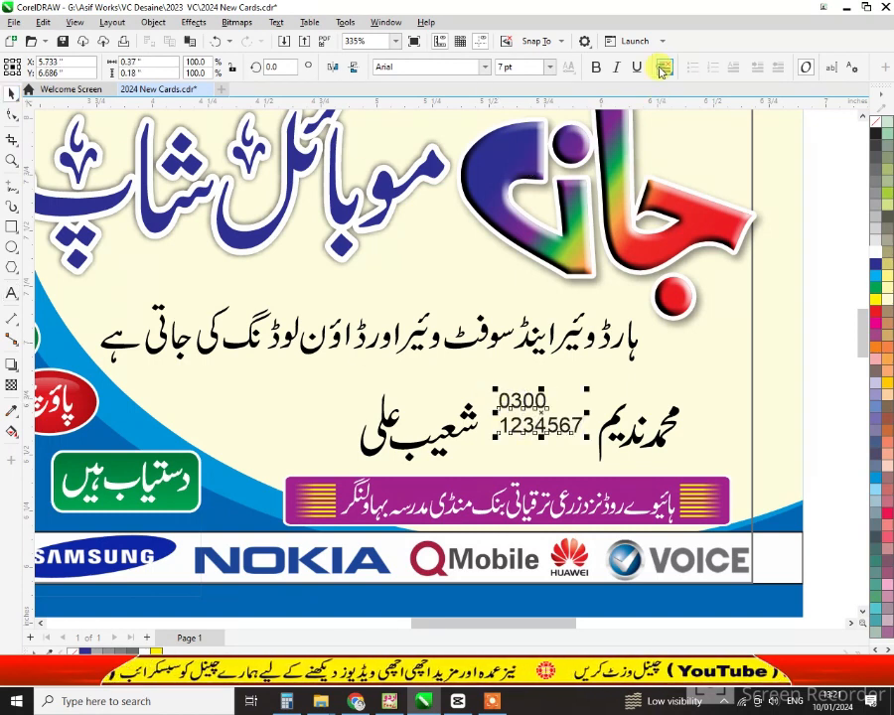
Centre-align the phone number and set it to Arial Narrow Bold
left_click(663, 67)
left_click(676, 117)
left_click(486, 67)
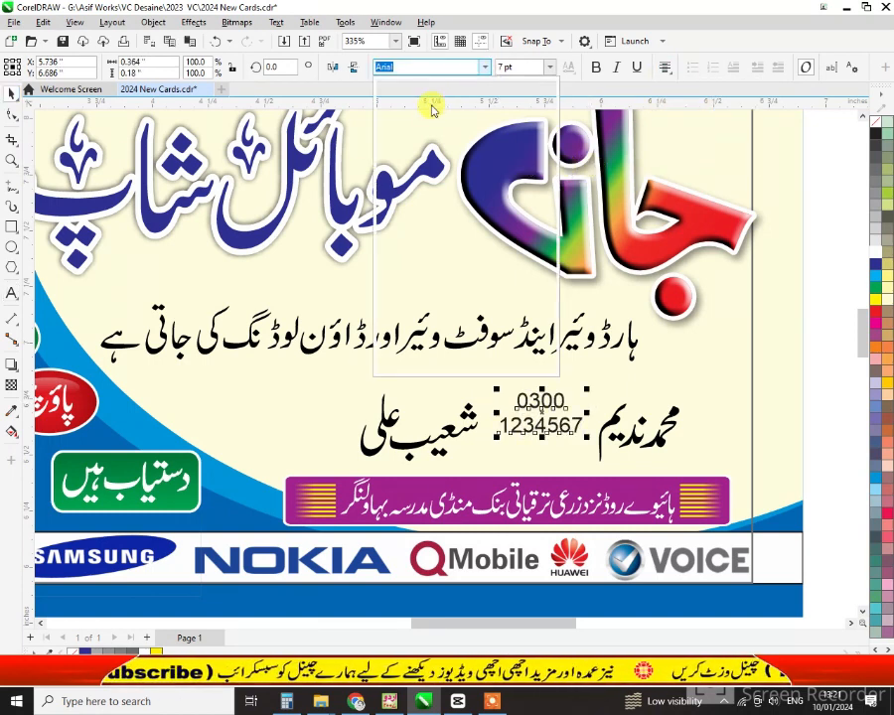
left_click(397, 104)
left_click(594, 68)
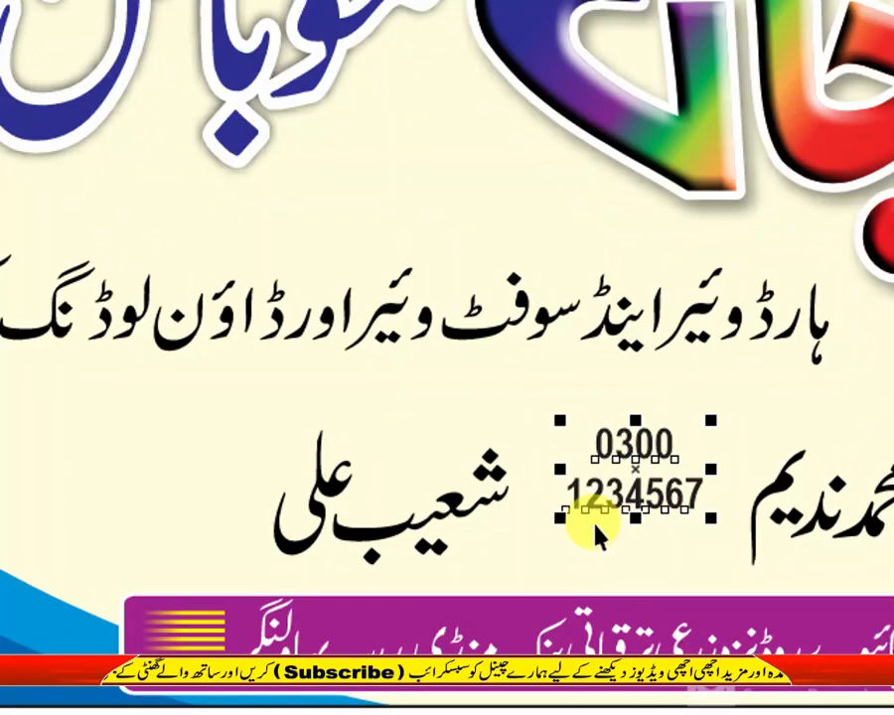
Enlarge the phone number to about 11 pt, nudge it into place, keep lines centred
key("F8")
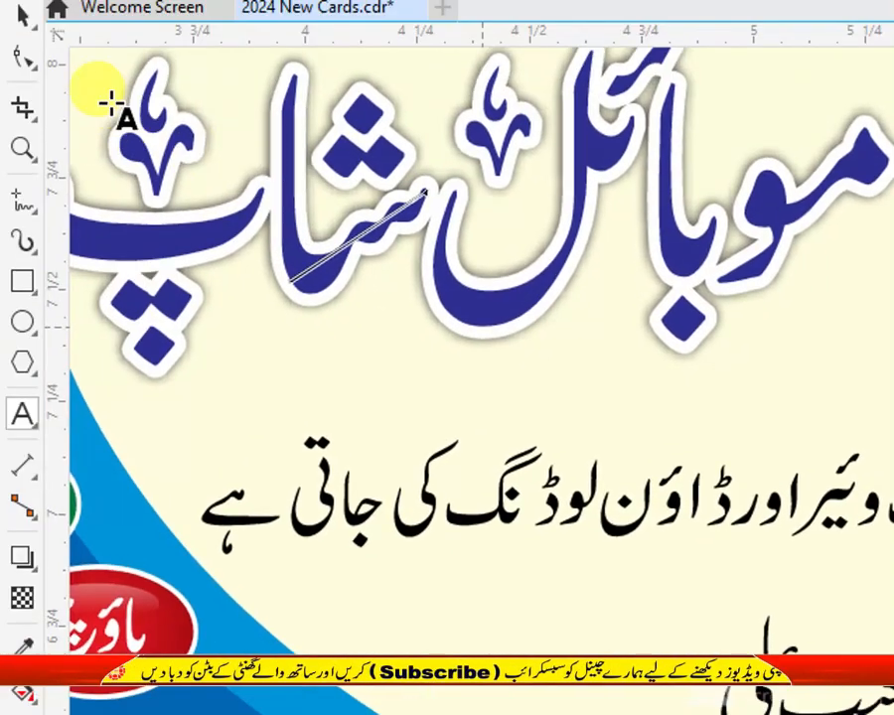
left_click(22, 16)
left_click(757, 606)
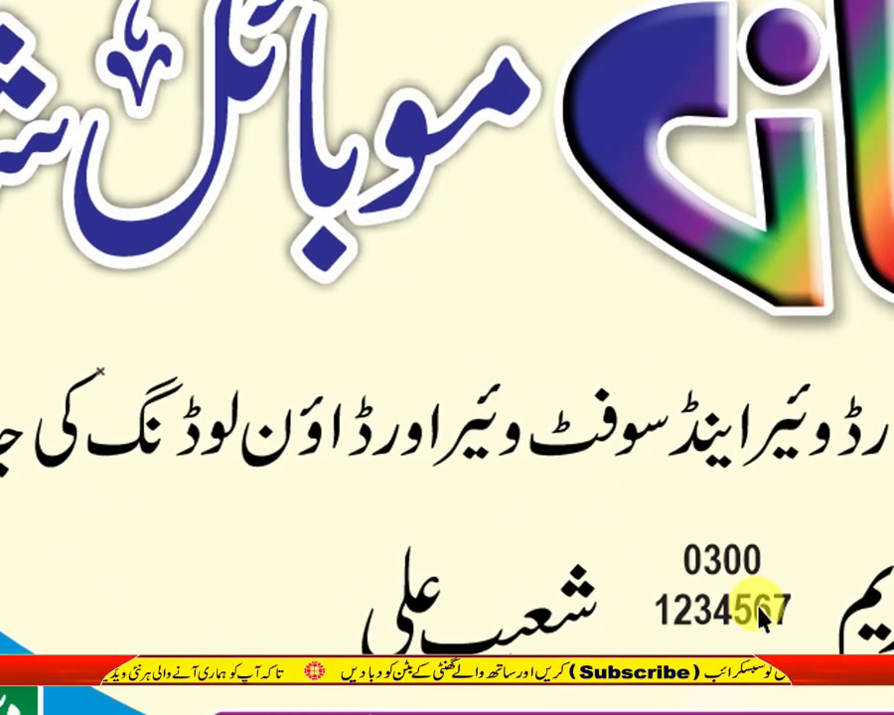
double_click(759, 608)
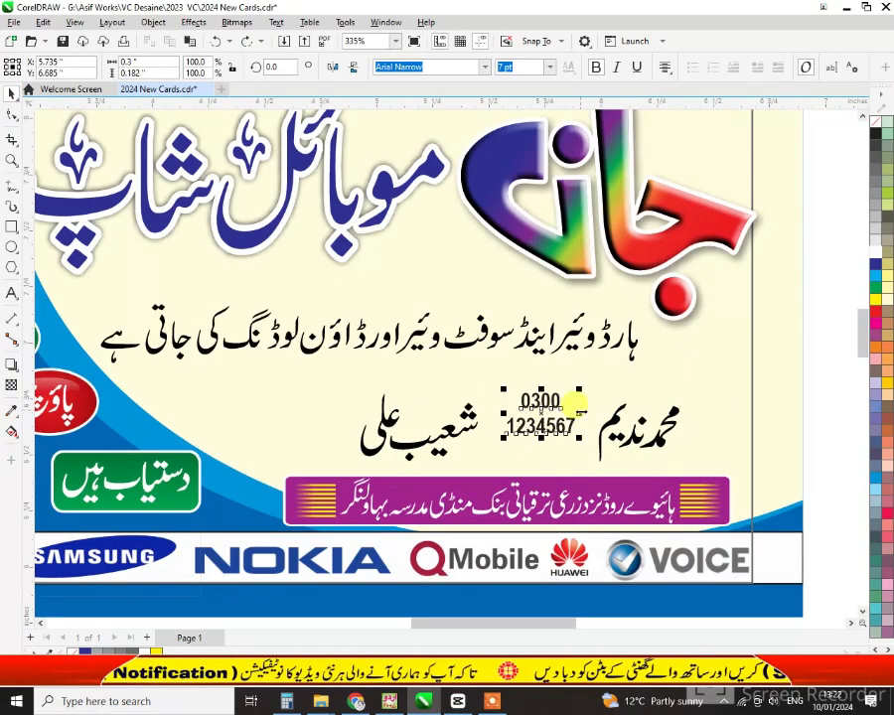
left_click_drag(542, 425, 556, 444)
left_click_drag(516, 408, 481, 384)
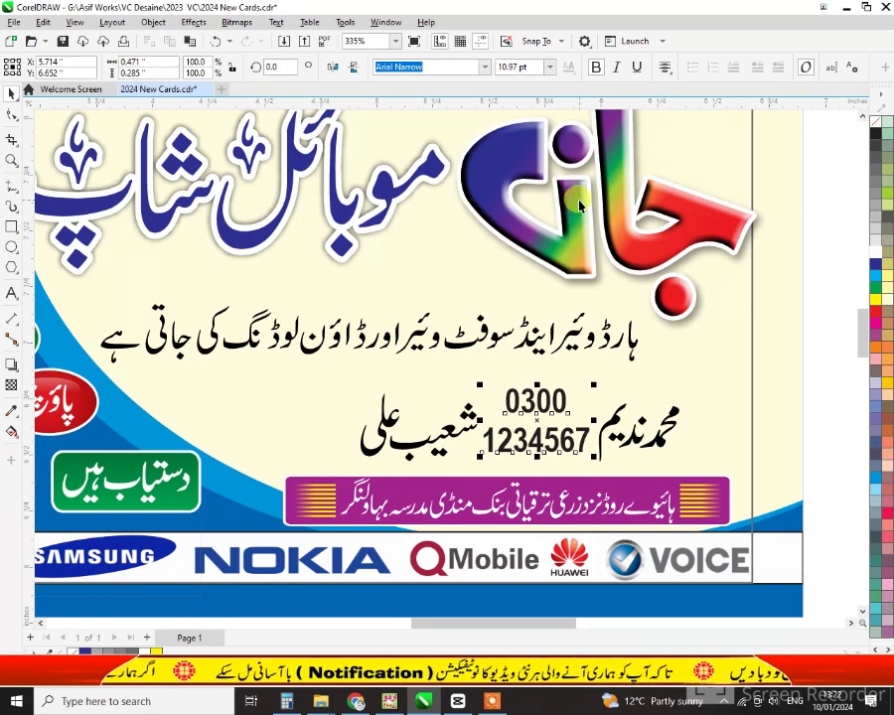
left_click(664, 70)
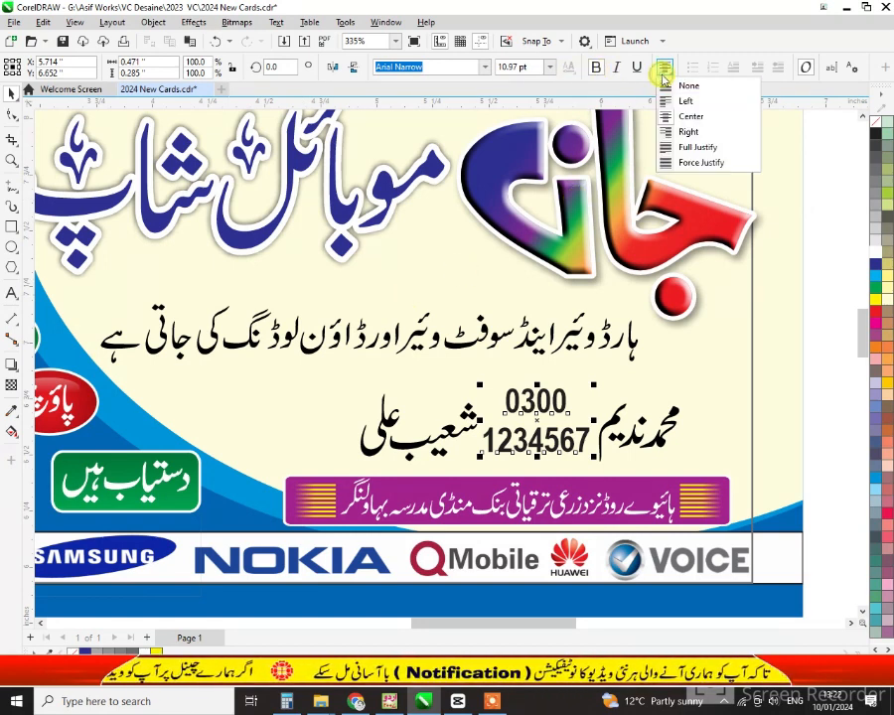
left_click(660, 113)
Split the number into separate lines and nudge 0300 down toward 1234567
left_click_drag(536, 422, 299, 421)
key("ctrl+z")
key("ctrl+k")
left_click(532, 407)
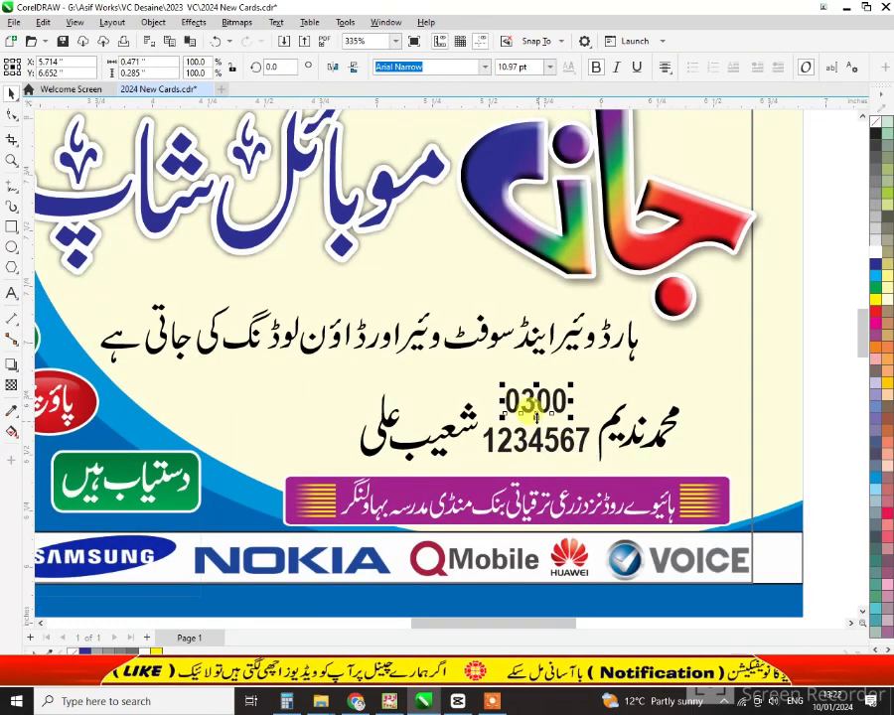
key("Down")
key("Down")
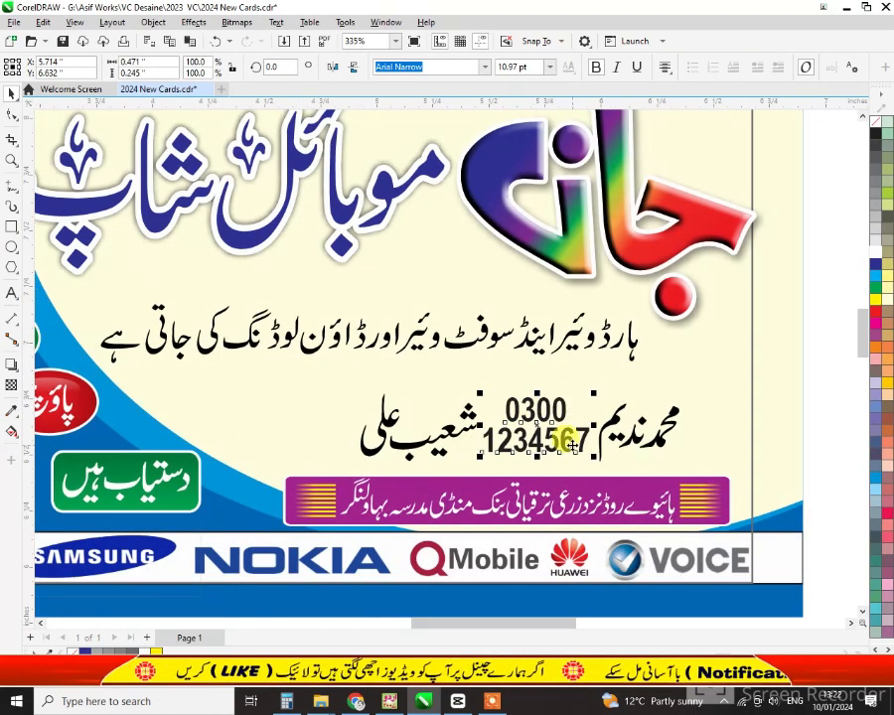
Copy the number beside the second name and change its prefix to 0333
left_click_drag(562, 437, 303, 427)
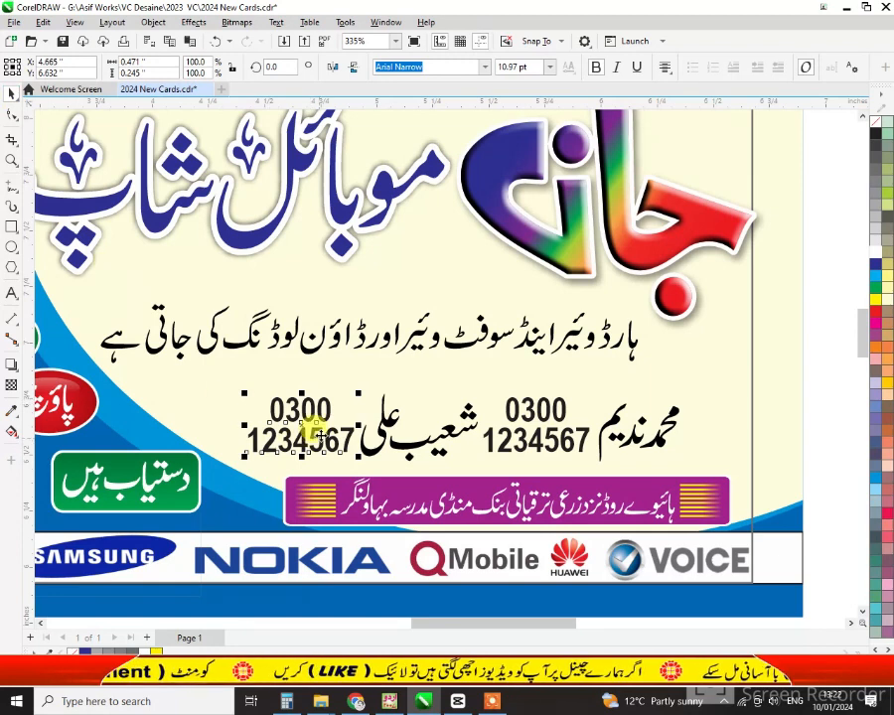
key("ctrl+k")
left_click(326, 413)
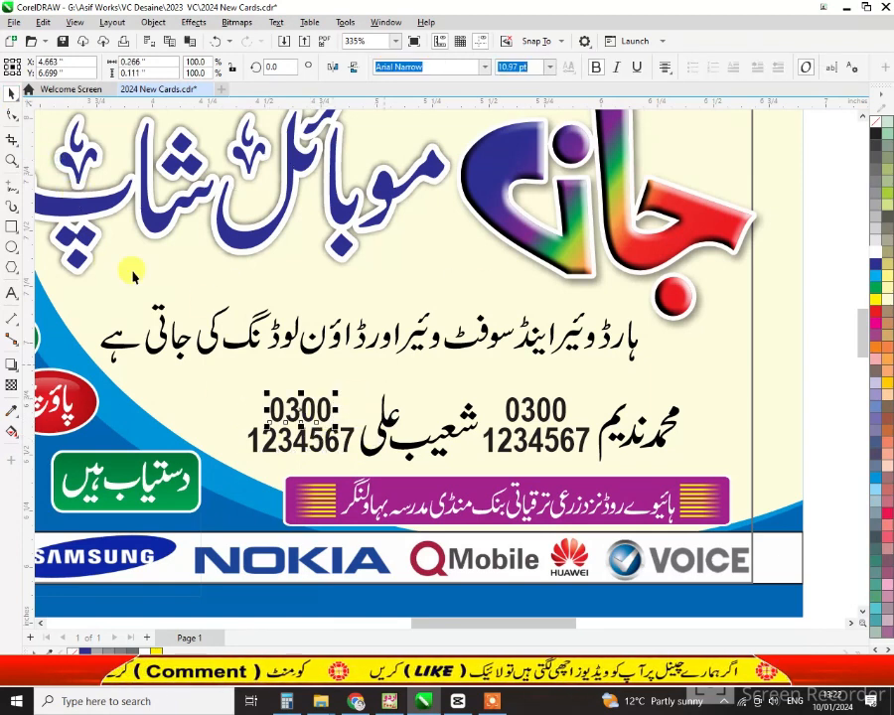
key("BackSpace")
key("BackSpace")
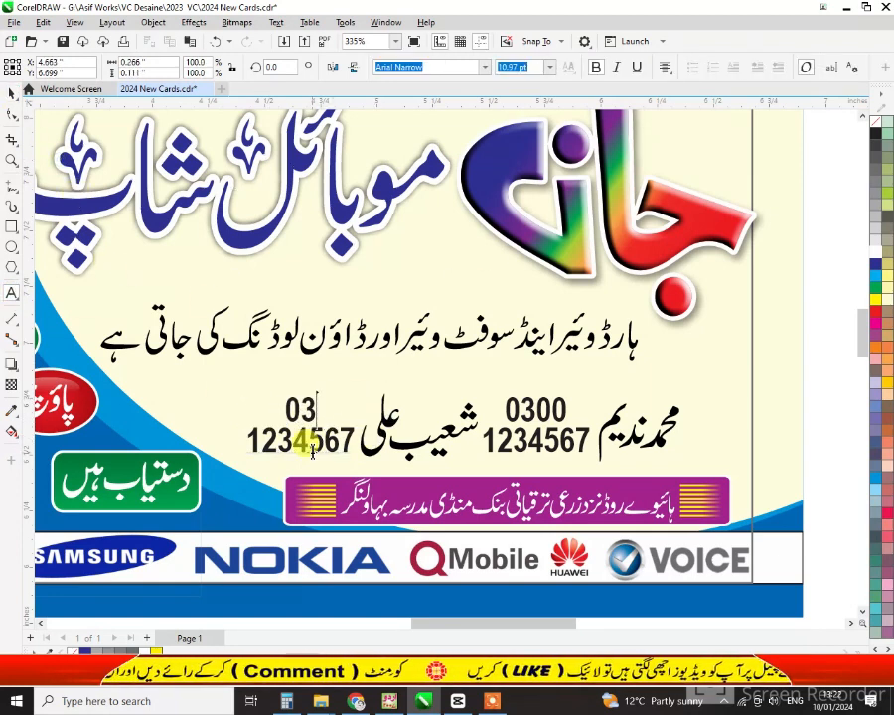
type("33")
left_click(12, 94)
left_click(775, 367)
key("F4")
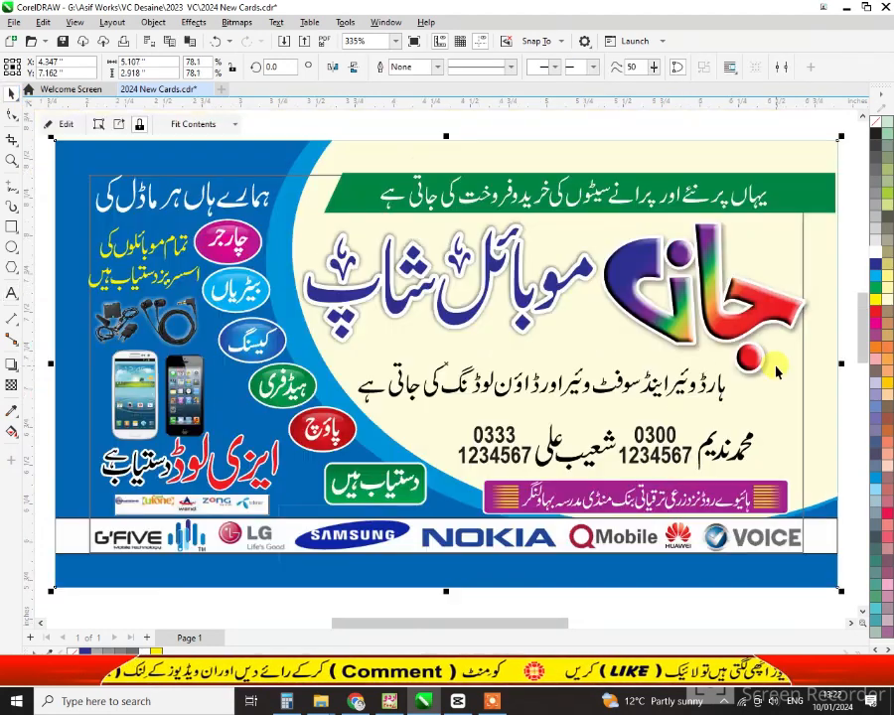
Draw a rectangle around the Urdu tagline, widen it leftward, and fill it dark blue
left_click(722, 395)
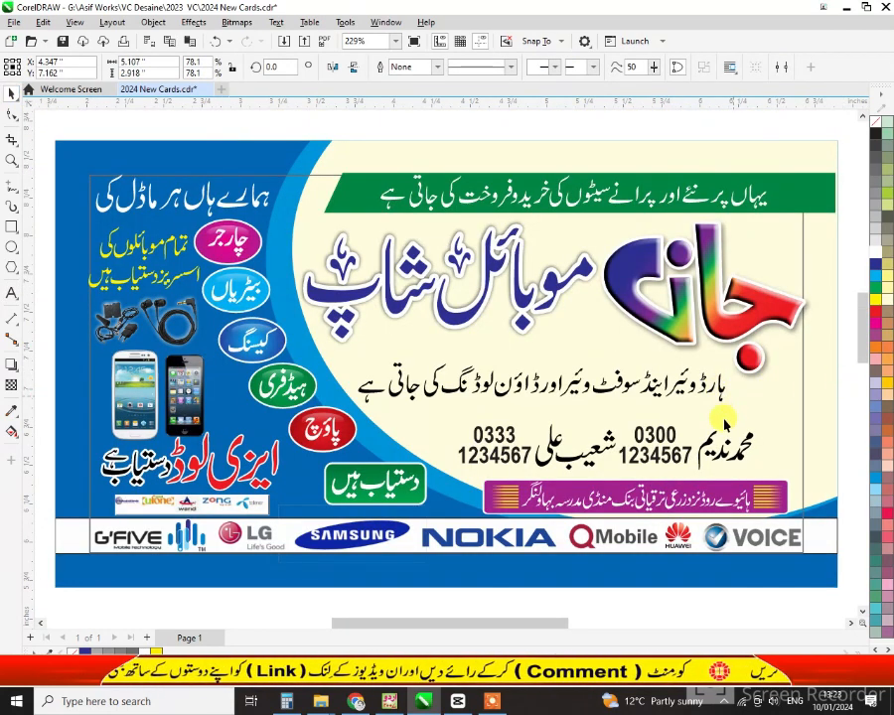
left_click(720, 392)
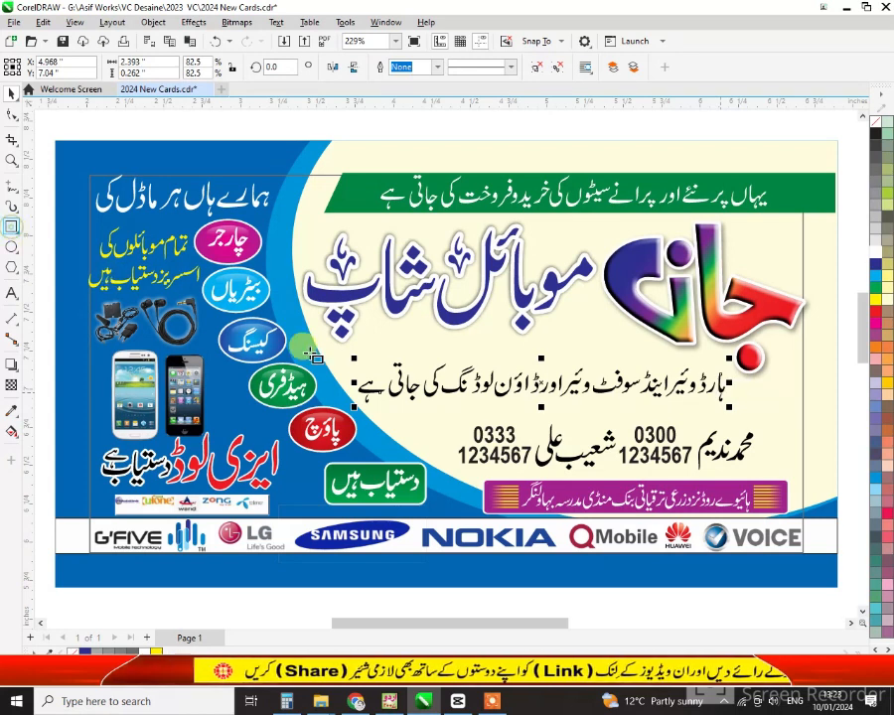
left_click_drag(345, 358, 733, 407)
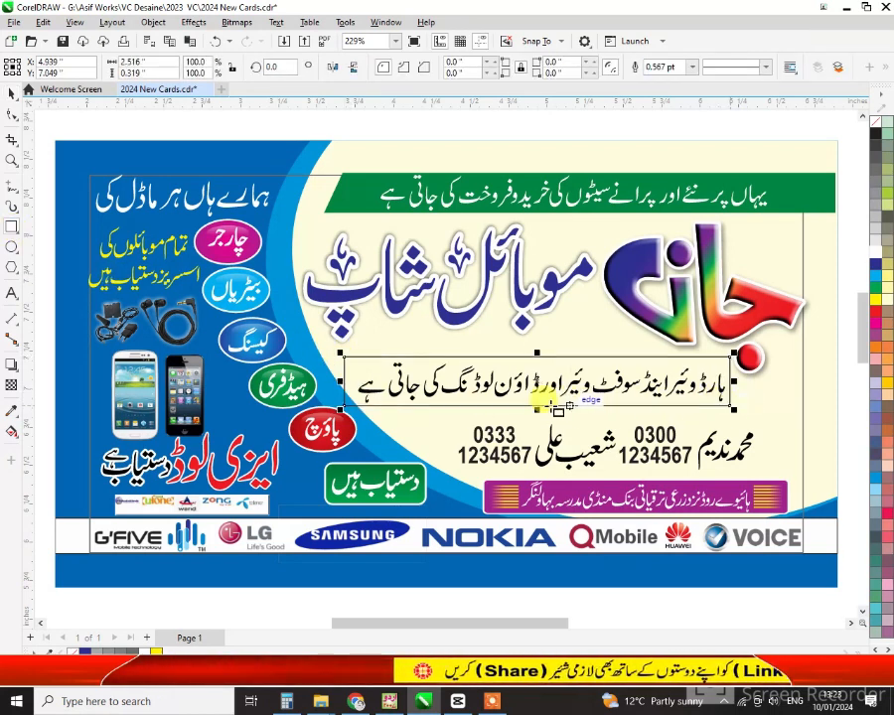
left_click(12, 96)
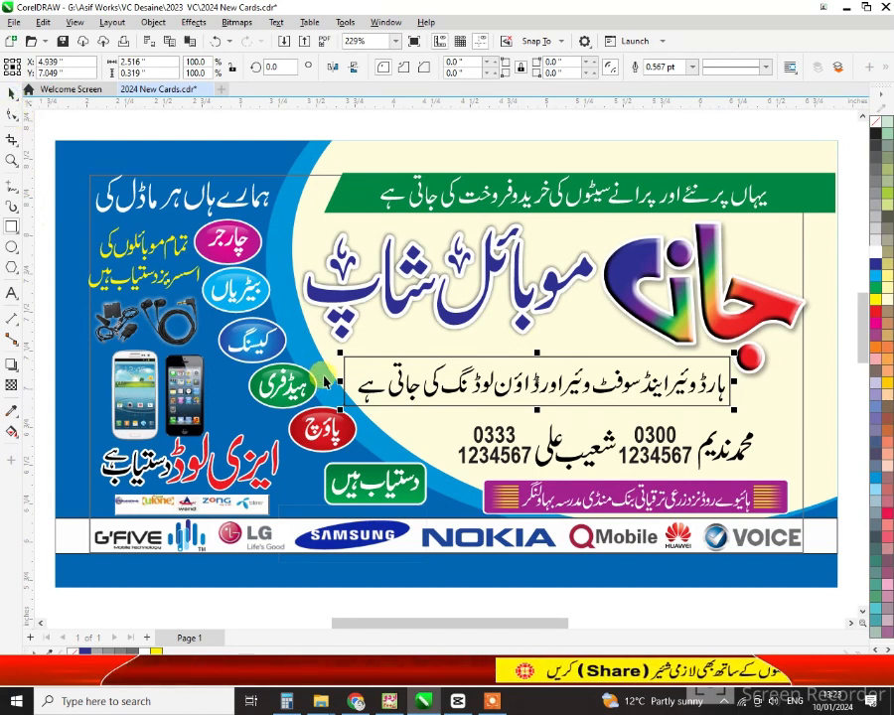
left_click_drag(338, 380, 302, 381)
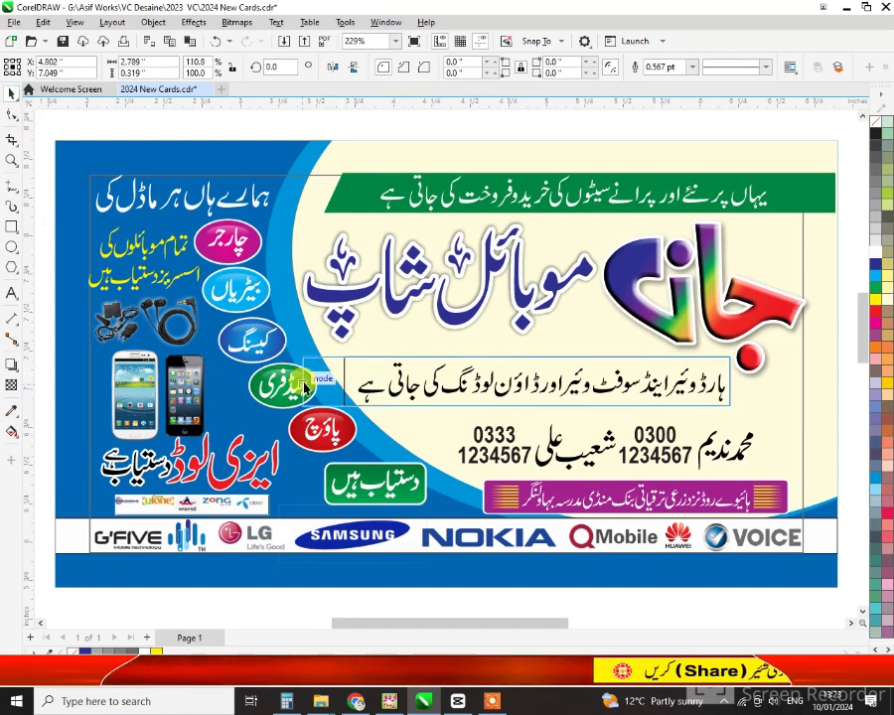
left_click(870, 262)
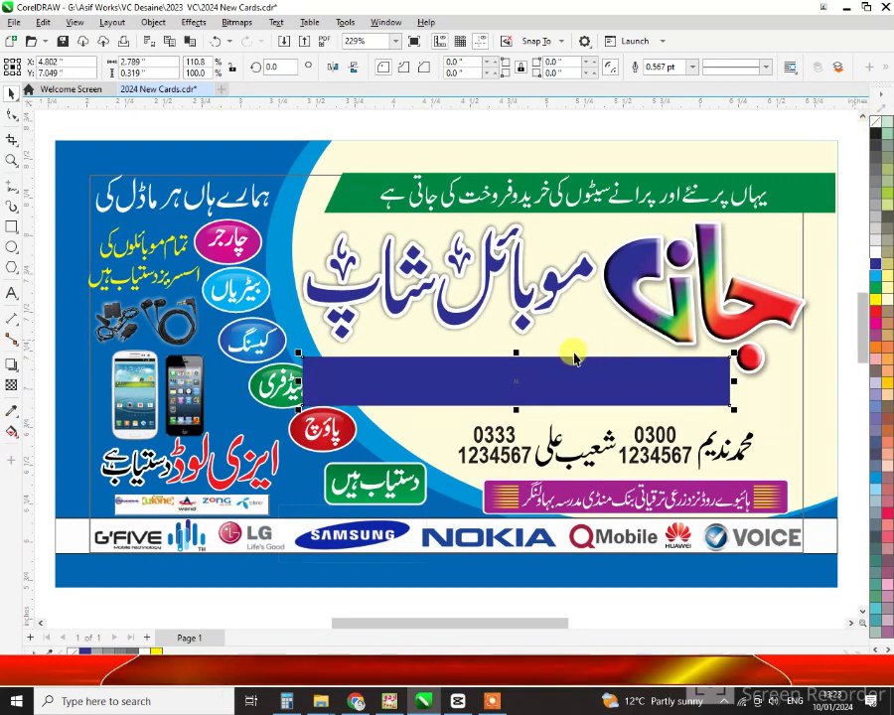
PowerClip the dark-blue bar inside the card background picture, keeping the light-blue curve behind
right_click(524, 367)
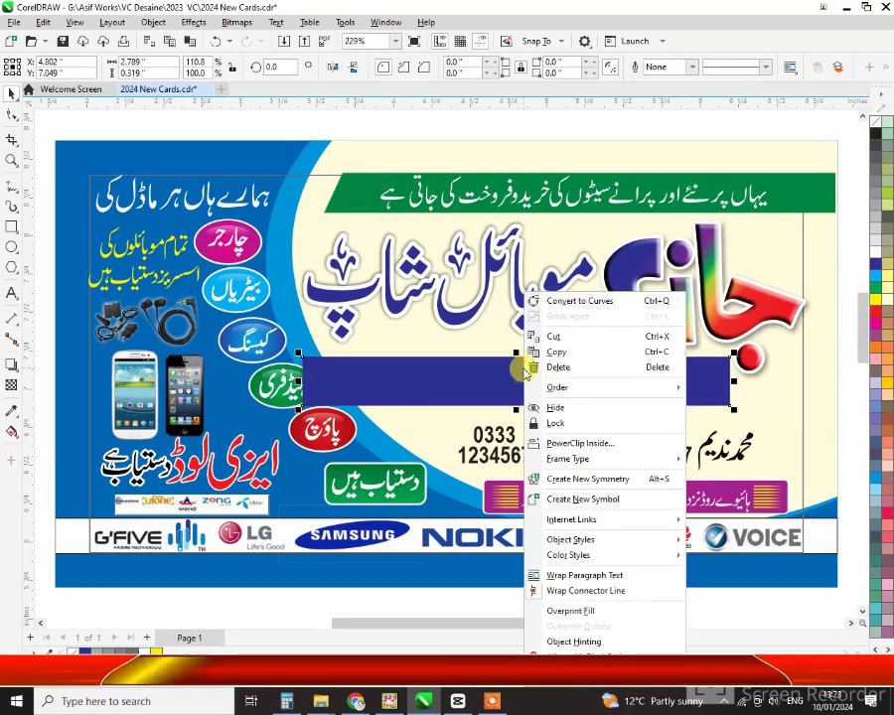
left_click(556, 443)
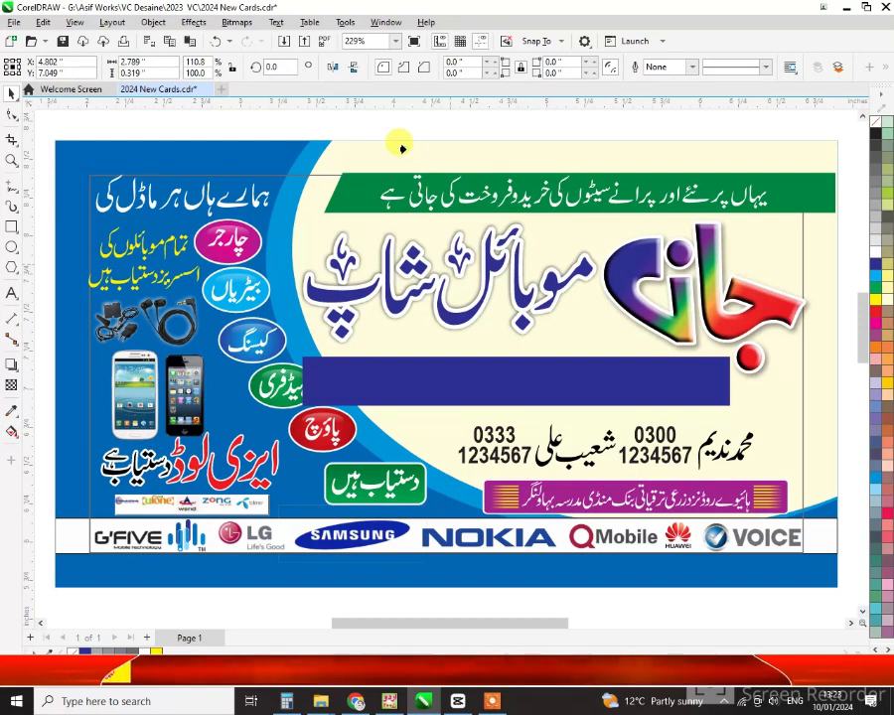
left_click(402, 148)
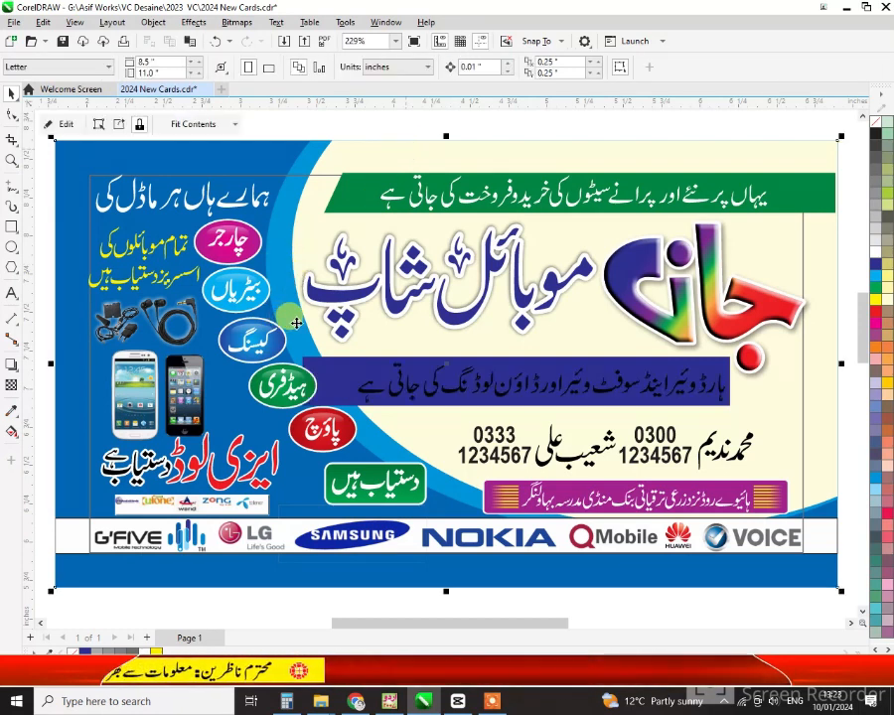
left_click(296, 323)
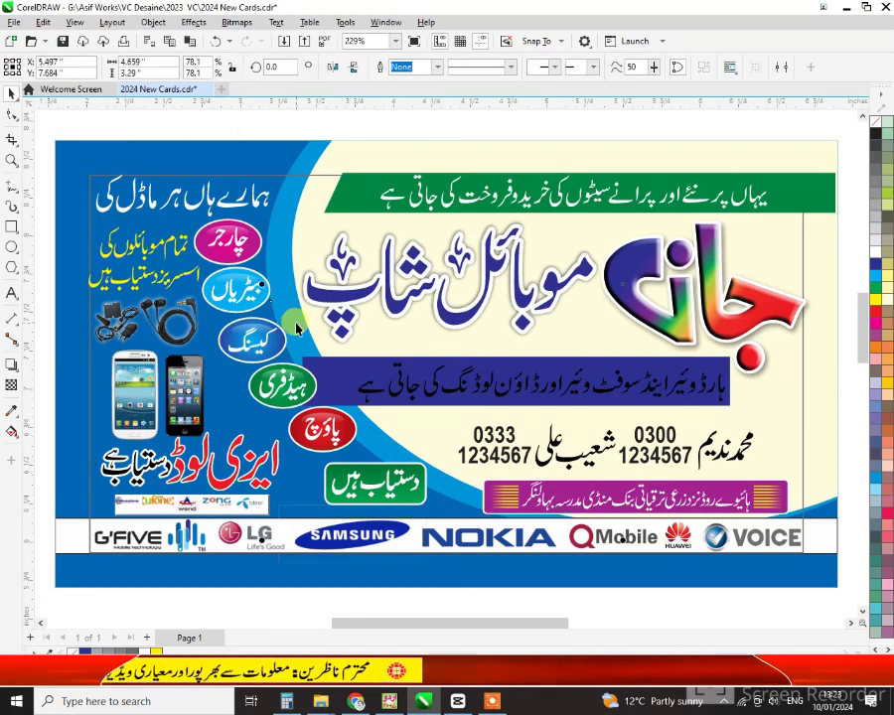
key("shift+Page_Up")
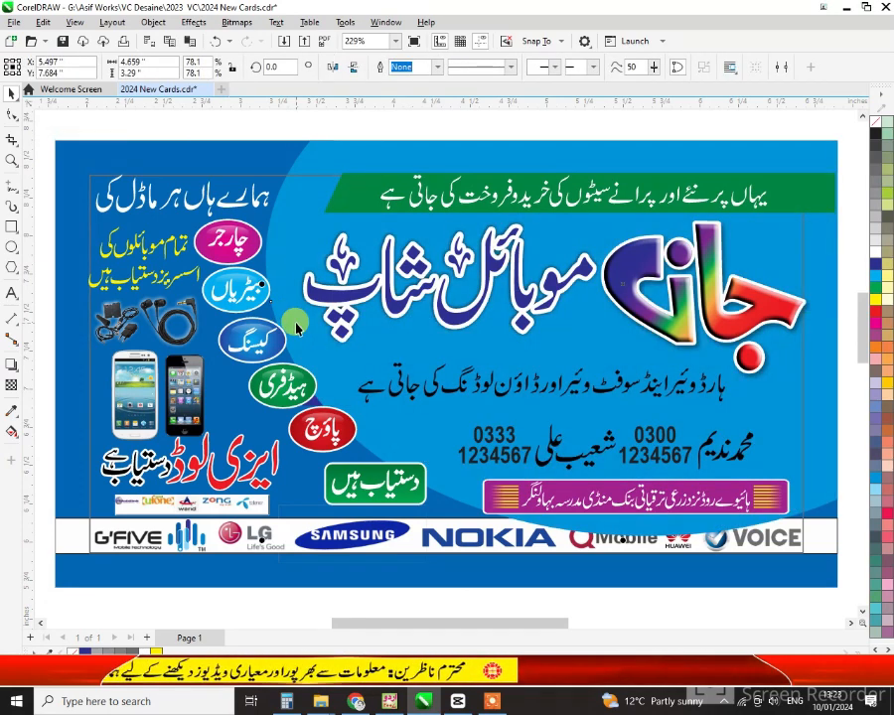
key("ctrl+z")
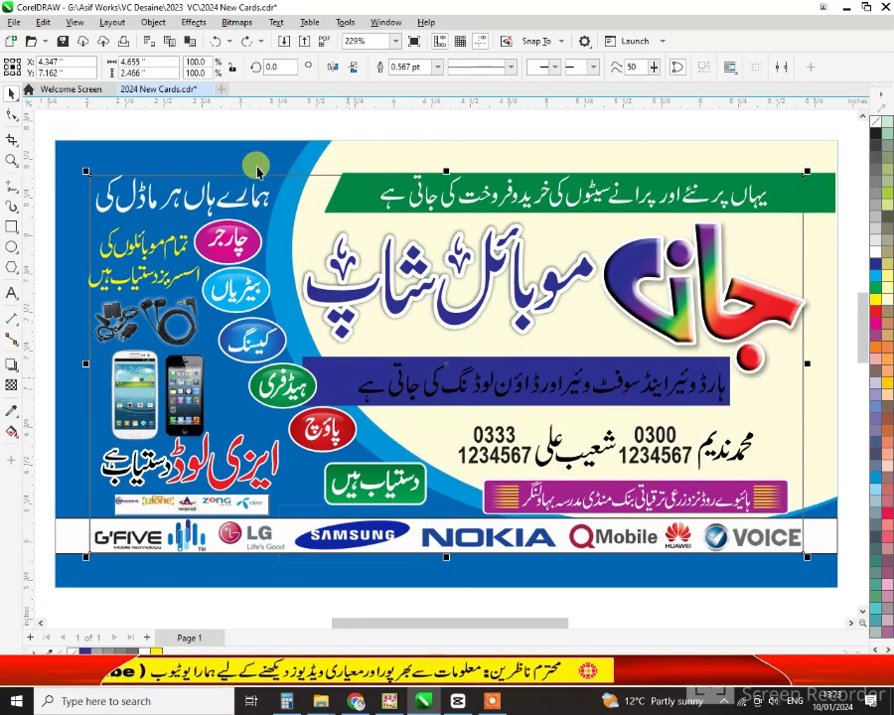
left_click(302, 156)
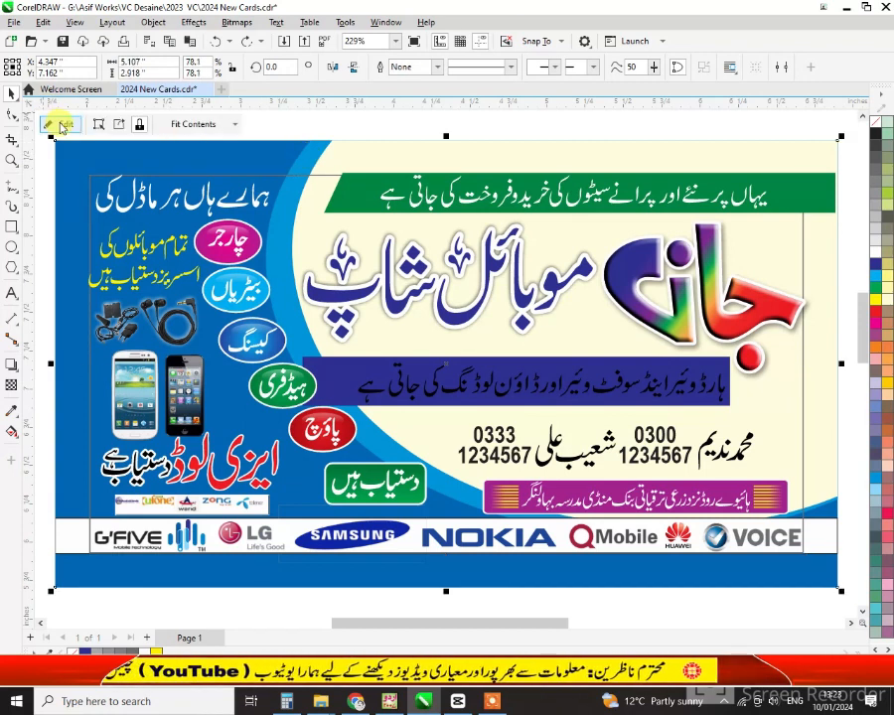
Inside the card's PowerClip, reorder the cream ellipse and the dark-blue bar
left_click(62, 125)
left_click(354, 367)
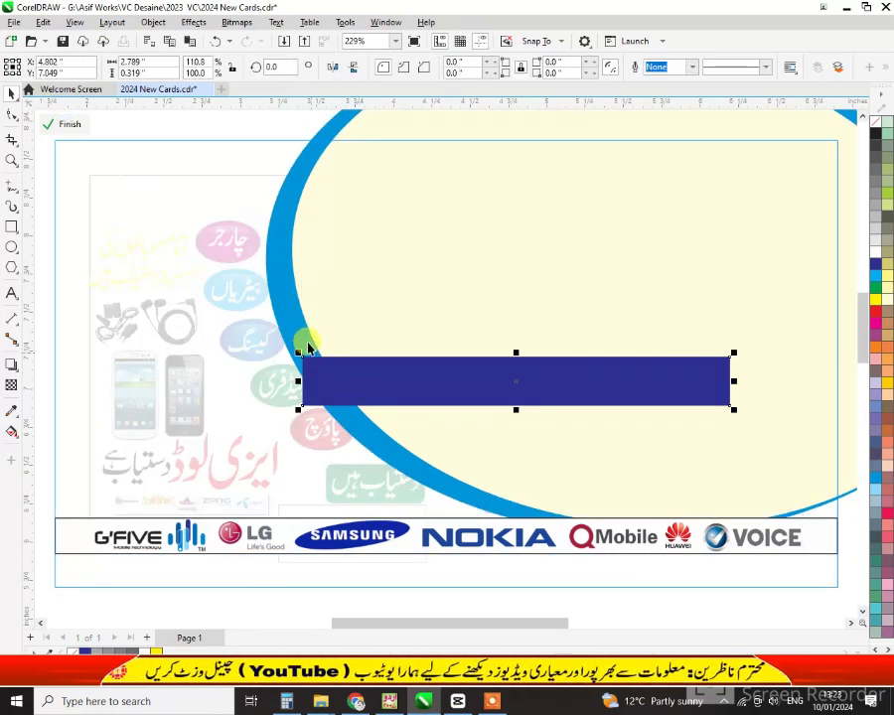
left_click(348, 318)
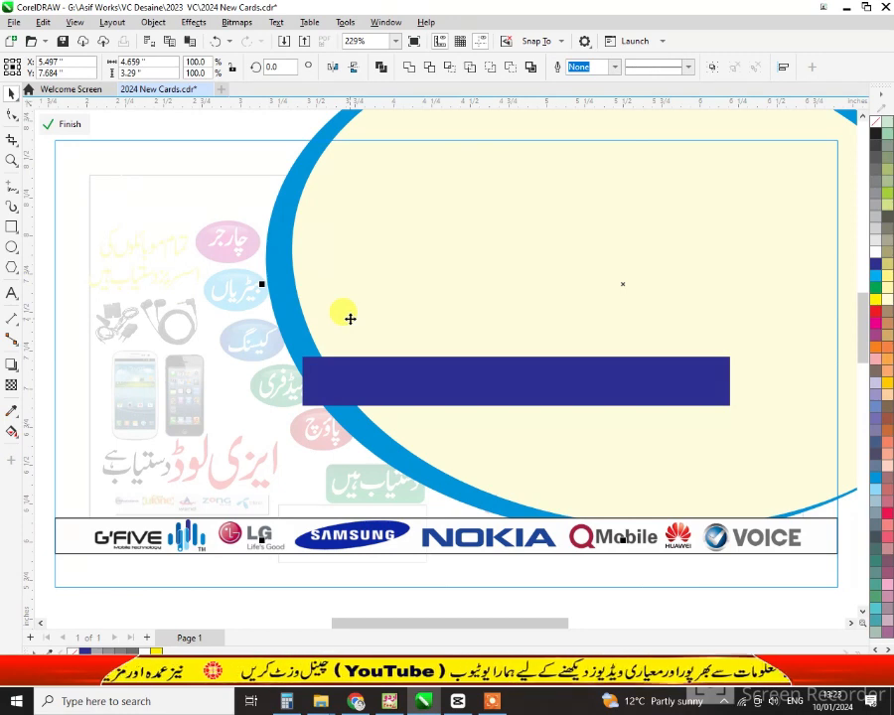
key("shift+Page_Up")
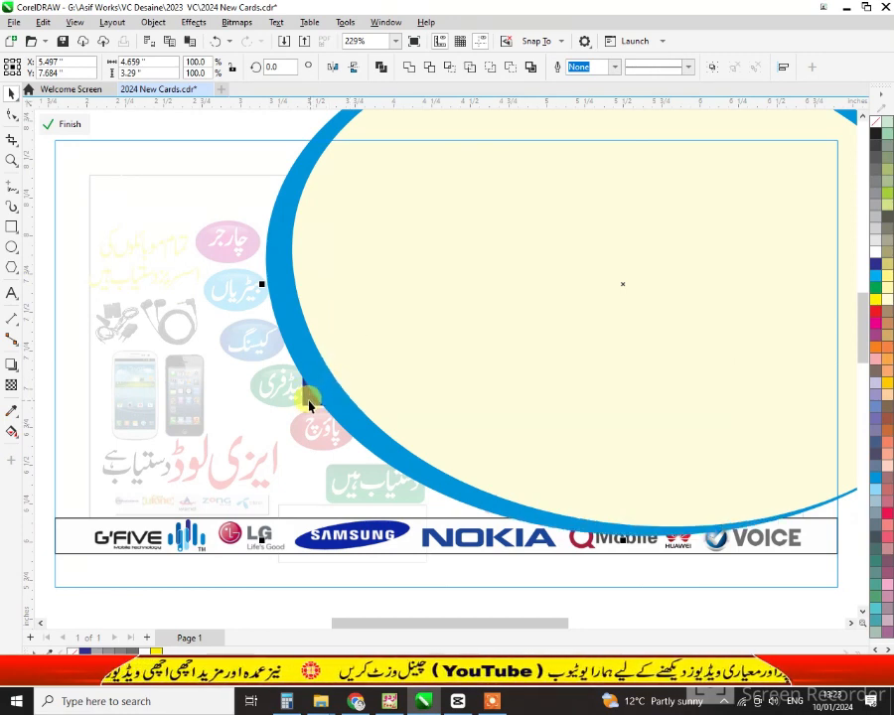
left_click(307, 403)
key("shift+Page_Up")
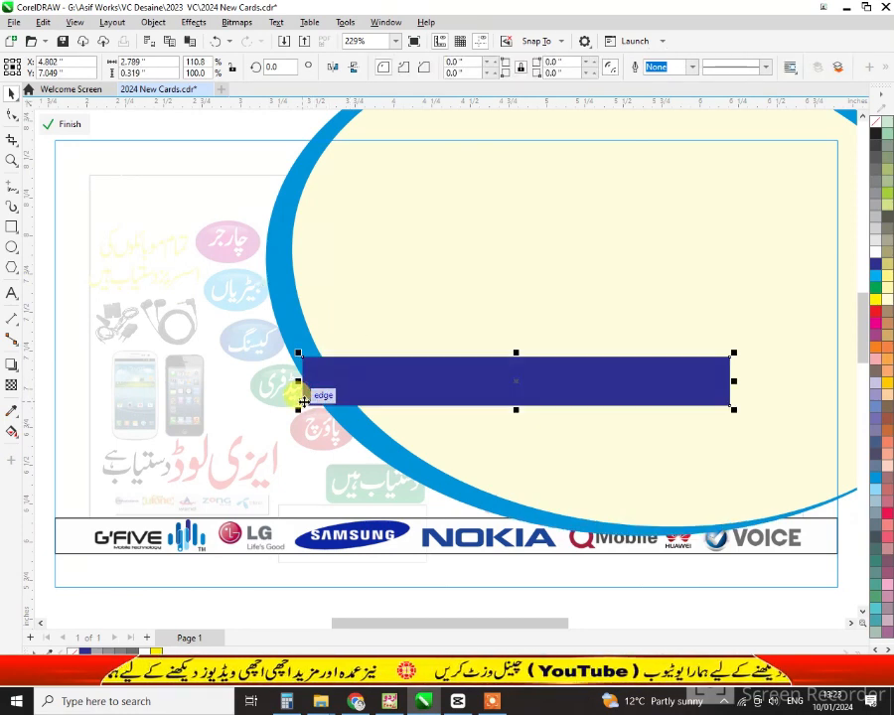
Clip the dark-blue bar inside the cream ellipse and finish the PowerClip edit
right_click(387, 388)
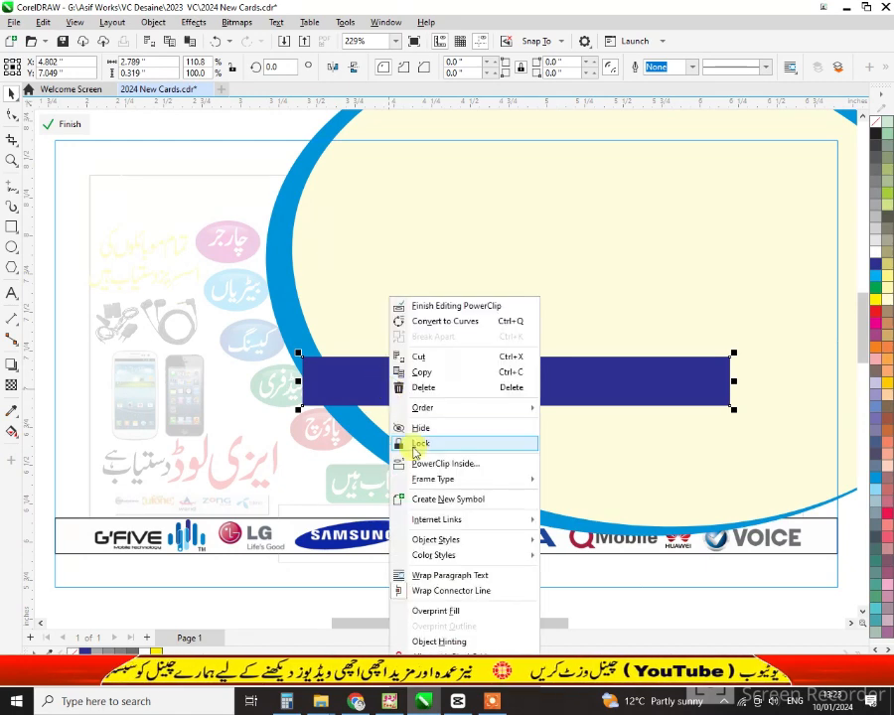
left_click(422, 456)
left_click(422, 457)
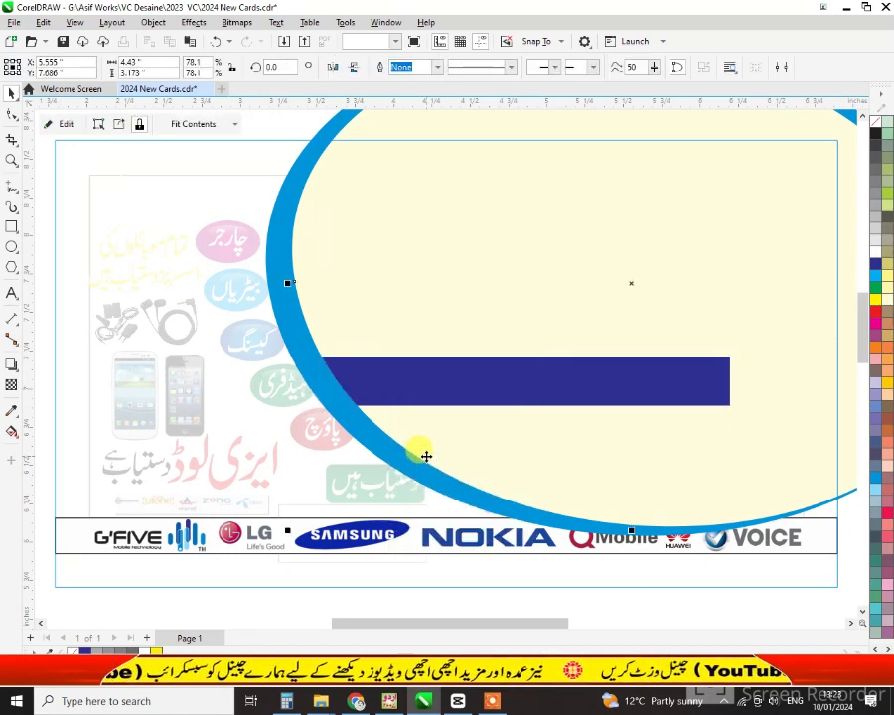
left_click(65, 125)
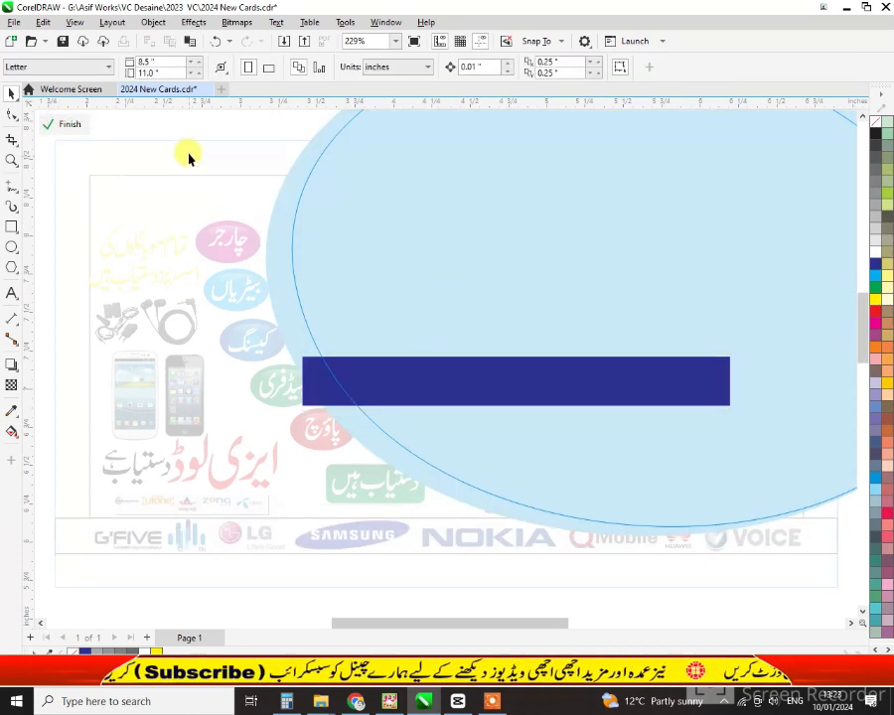
left_click(80, 126)
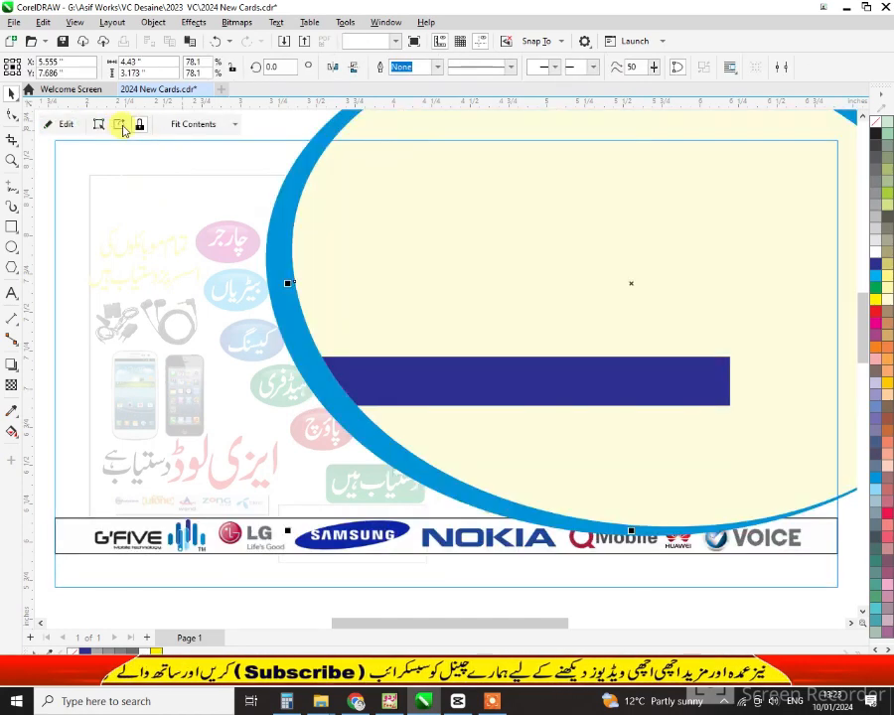
left_click(73, 125)
left_click(73, 125)
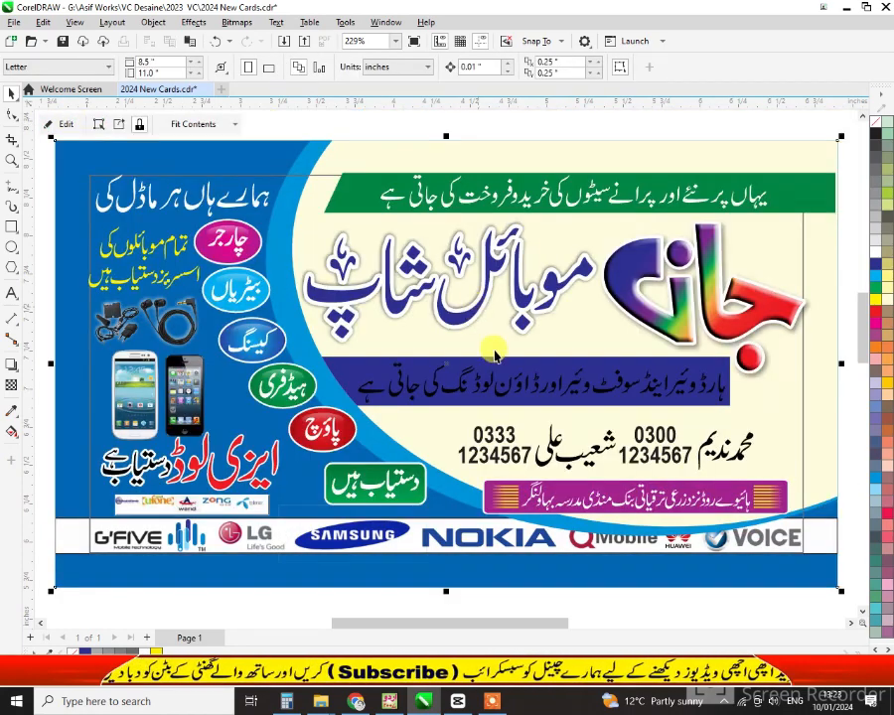
Make the banner's text line white and reopen the card background's PowerClip contents
left_click(874, 256)
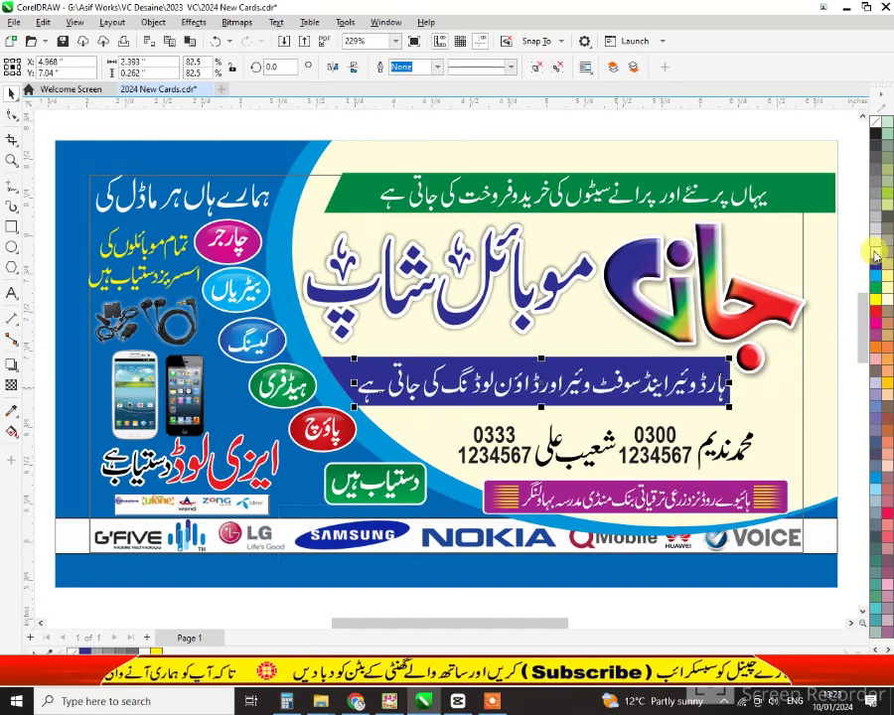
left_click(822, 288)
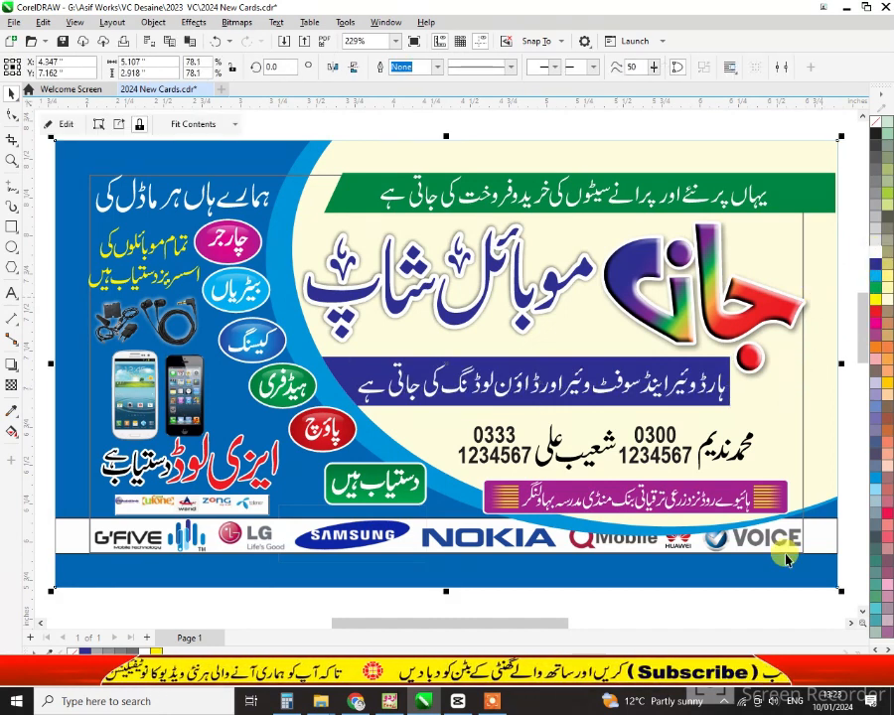
left_click(790, 601)
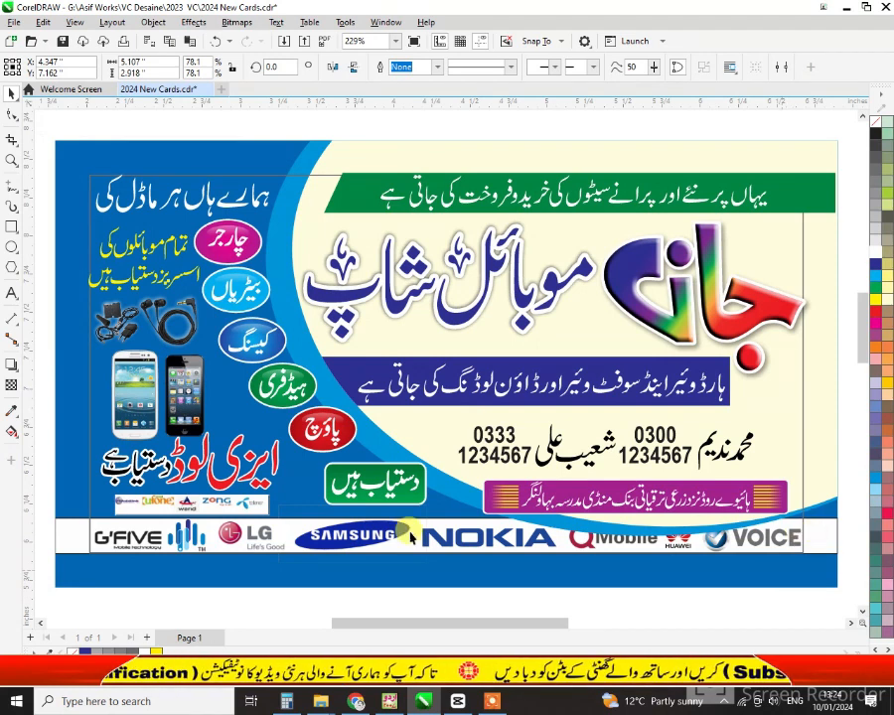
left_click(823, 539)
left_click(825, 540, "ctrl")
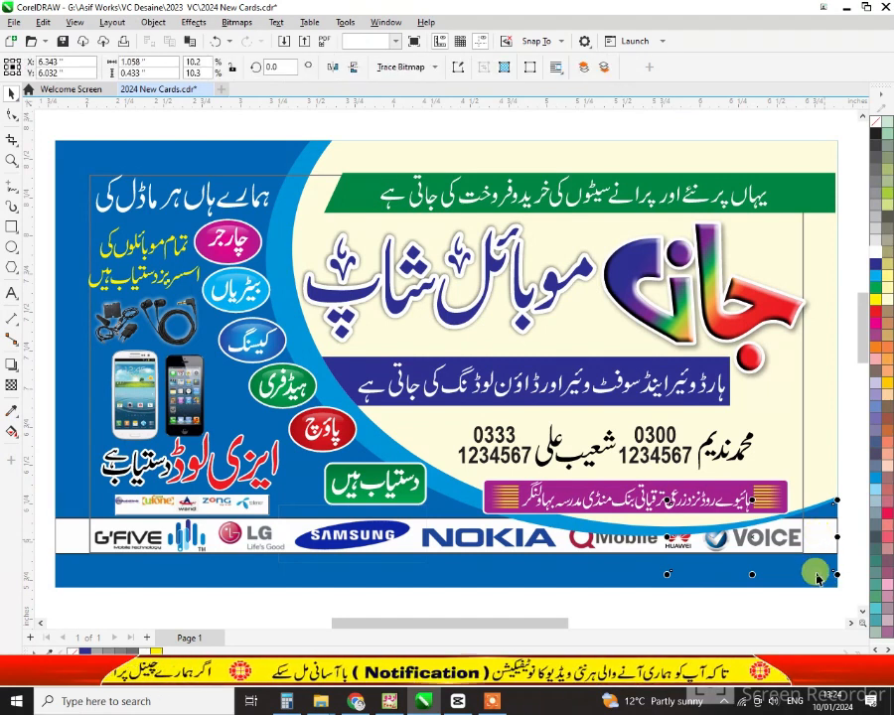
left_click_drag(814, 573, 553, 536)
left_click(553, 535)
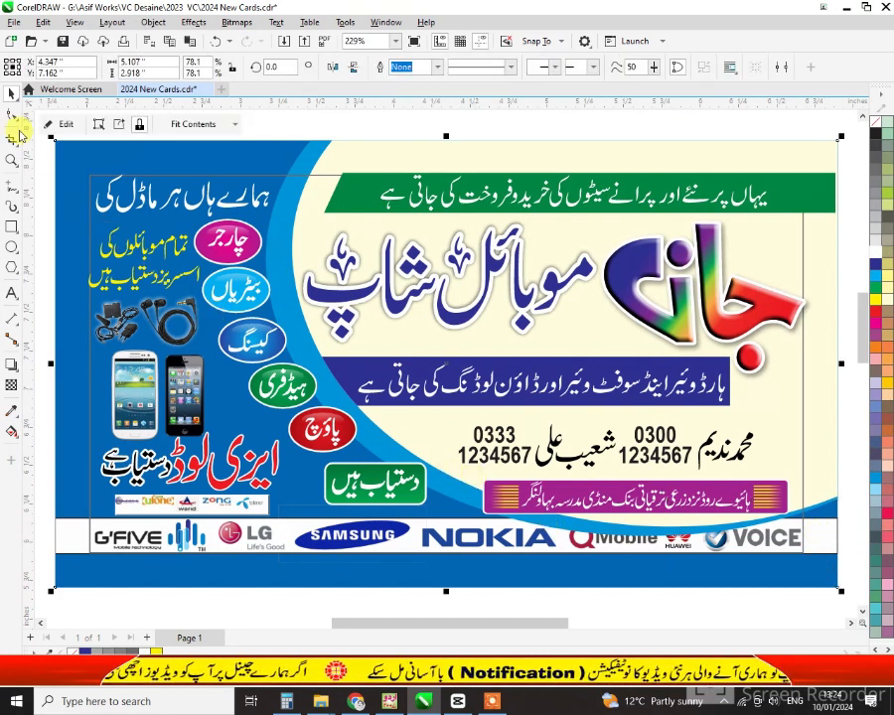
left_click(55, 124)
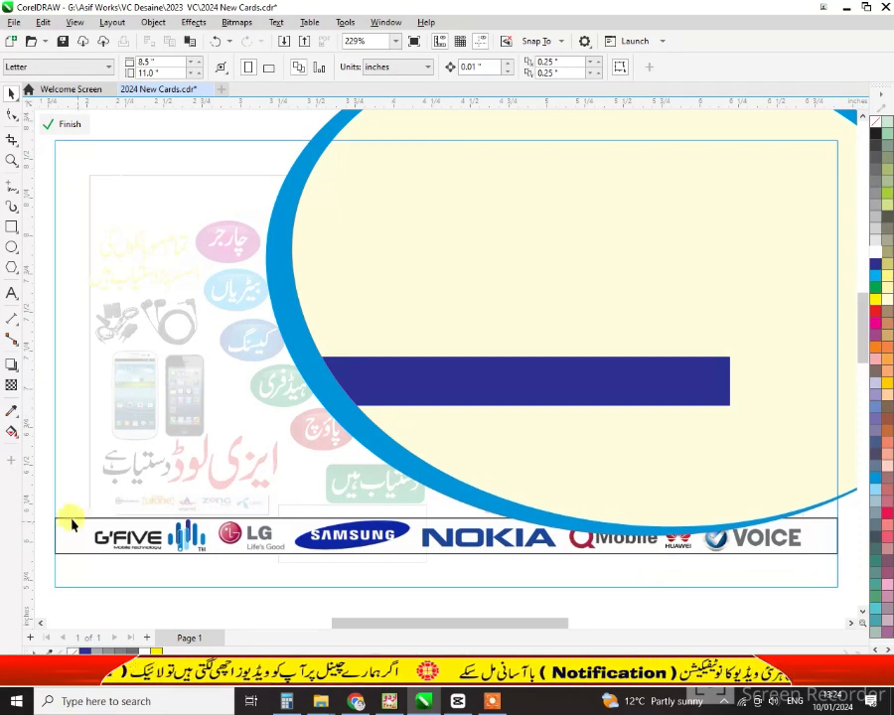
Bring the brand-logo strip in front of the ellipse rim, restore the NOKIA logo, and finish editing
left_click_drag(50, 508, 846, 579)
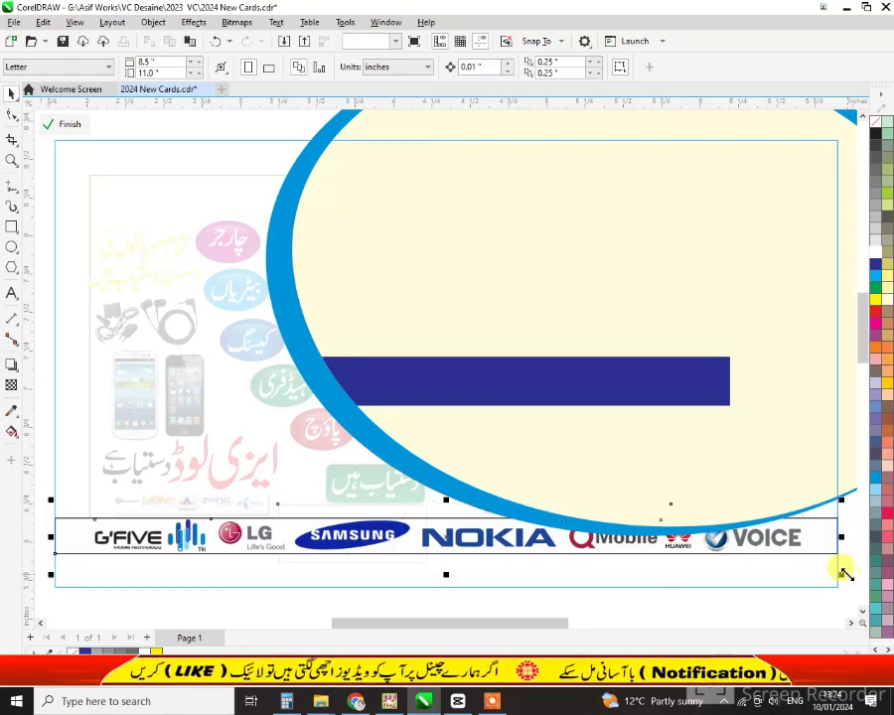
key("Delete")
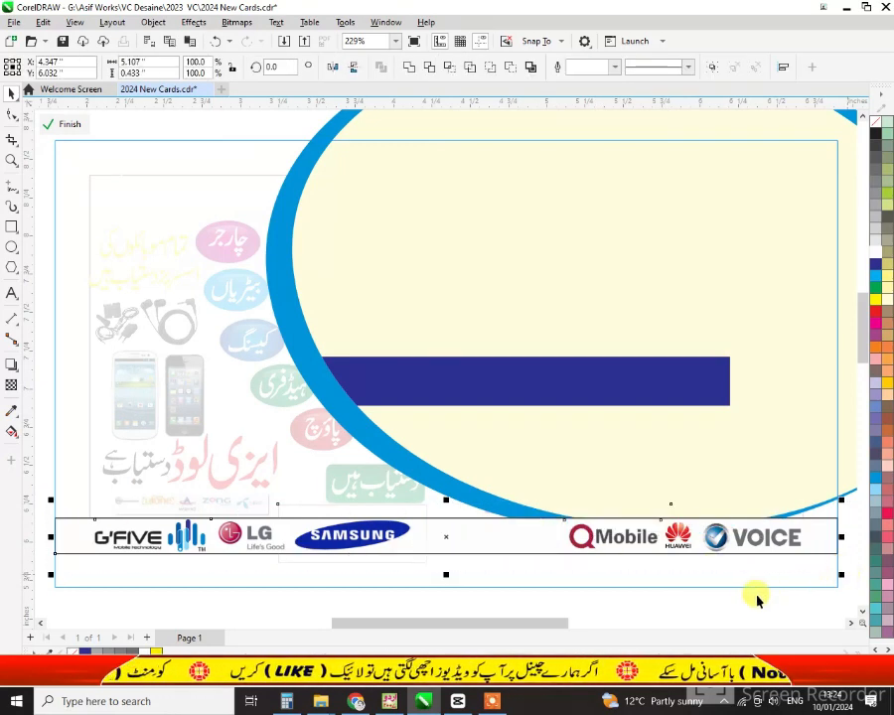
left_click_drag(672, 609, 370, 498)
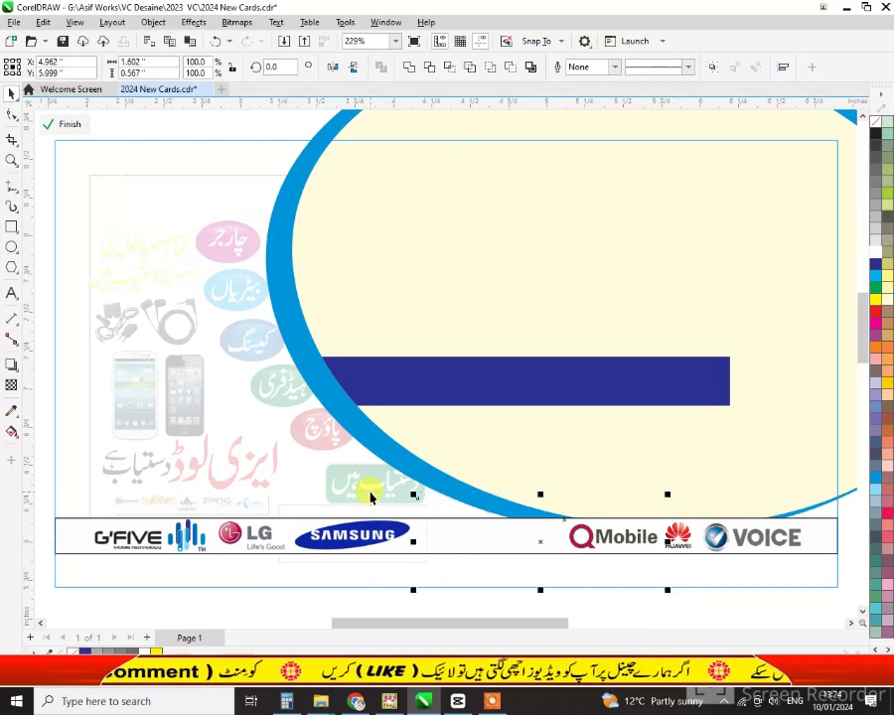
key("ctrl+z")
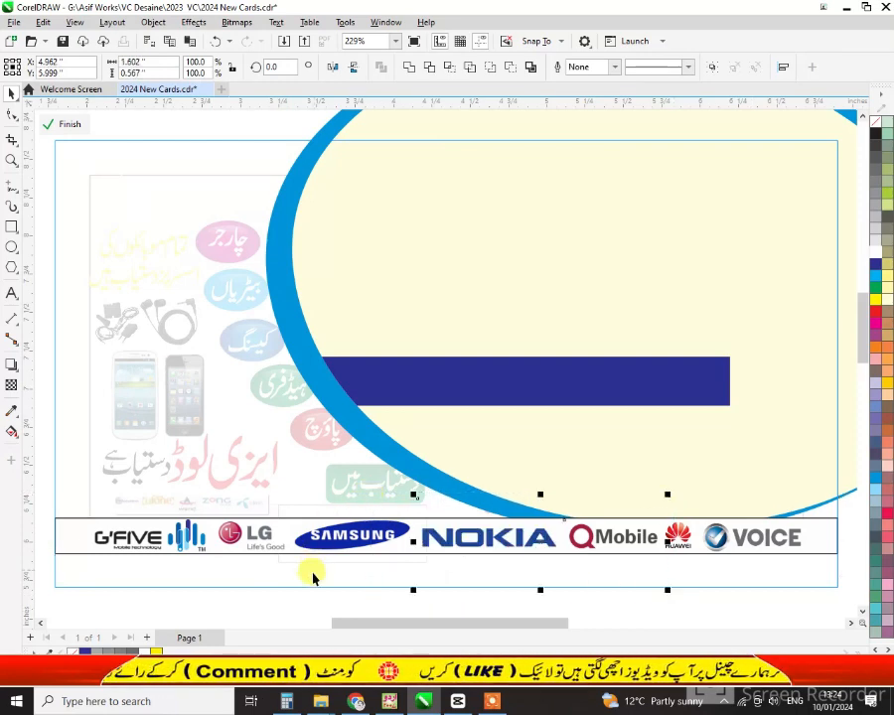
left_click_drag(258, 598, 51, 482)
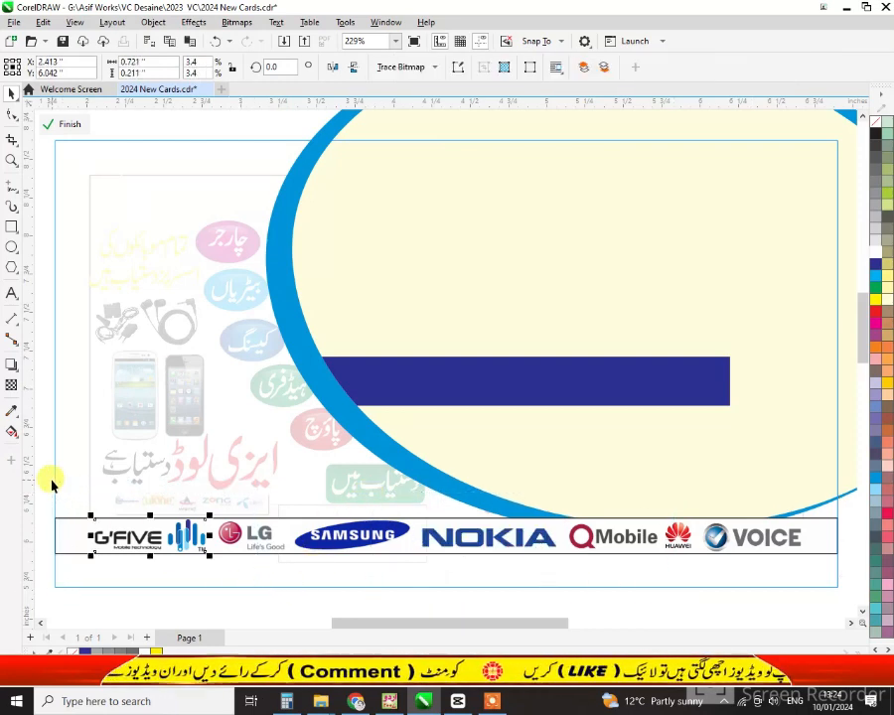
left_click(66, 124)
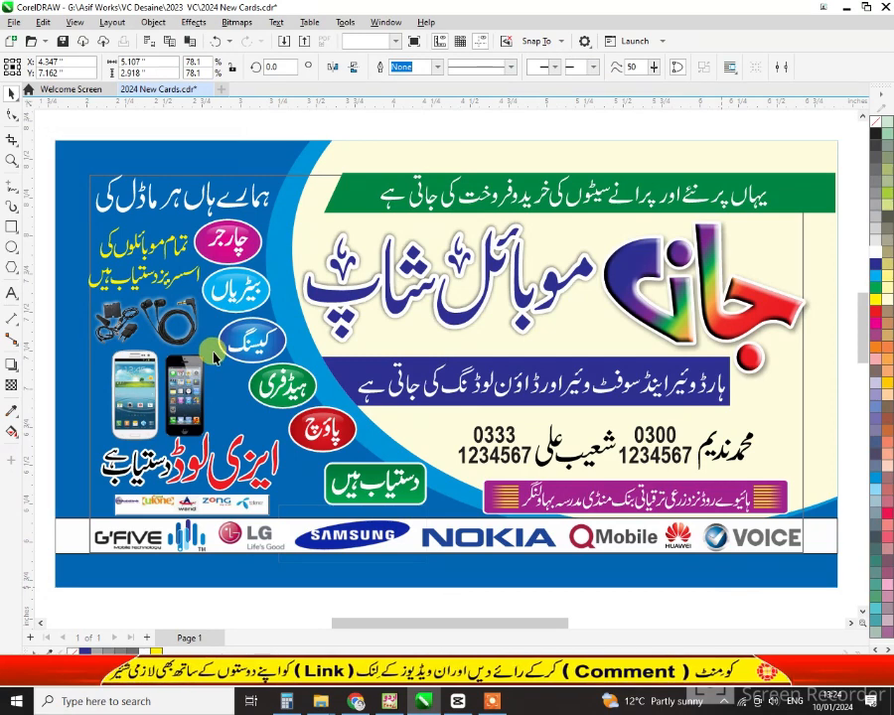
Shift the phone pictures left, then import 'mobile-phone-repairing- 3' beside them, flipped horizontally
left_click(185, 392)
left_click_drag(215, 344, 160, 390)
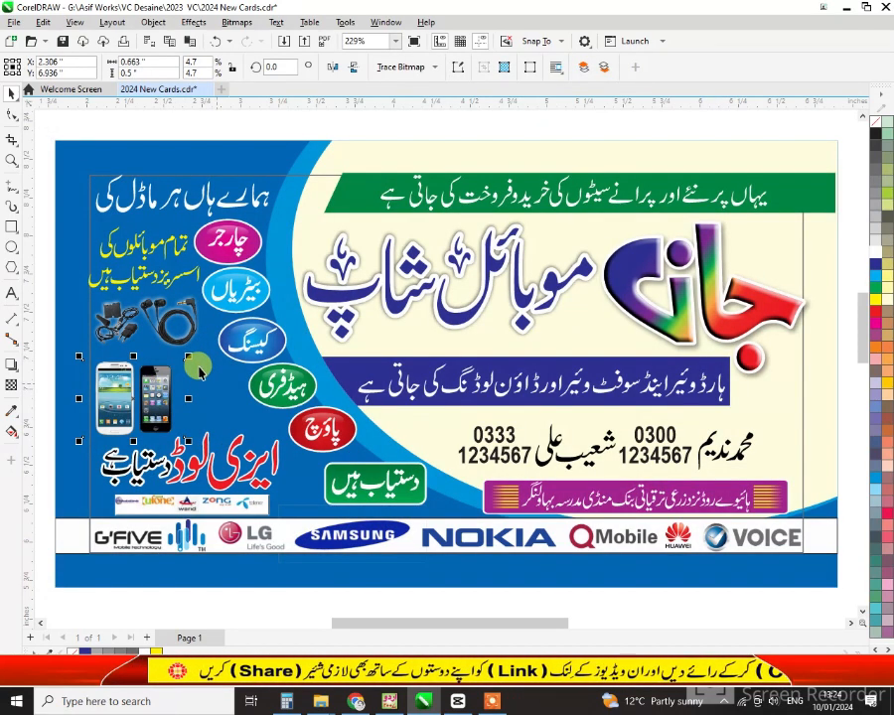
right_click(242, 608)
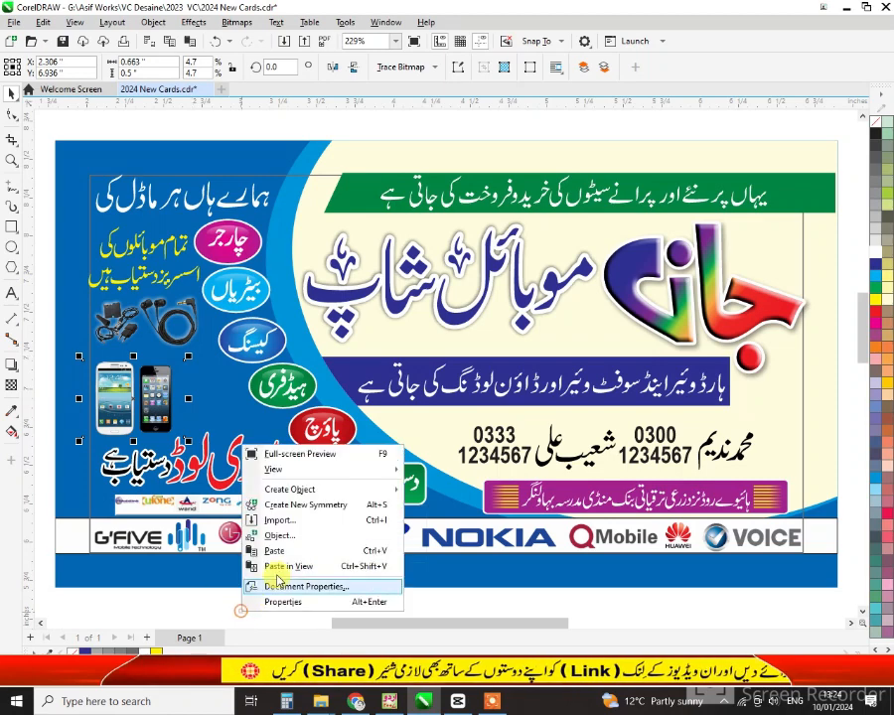
left_click(283, 521)
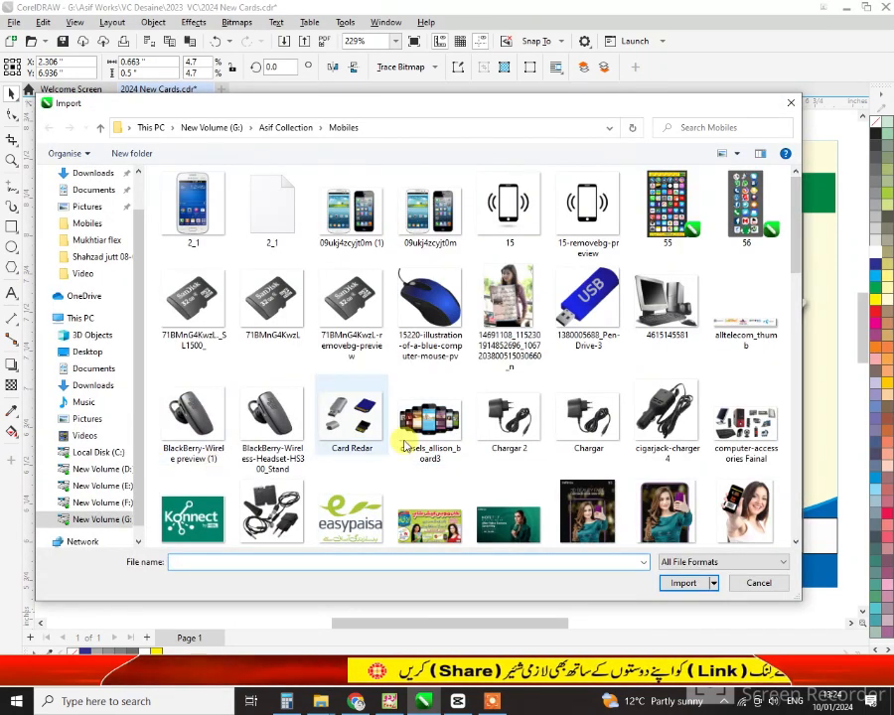
scroll(496, 417, "down", 8)
left_click(509, 278)
left_click(400, 433)
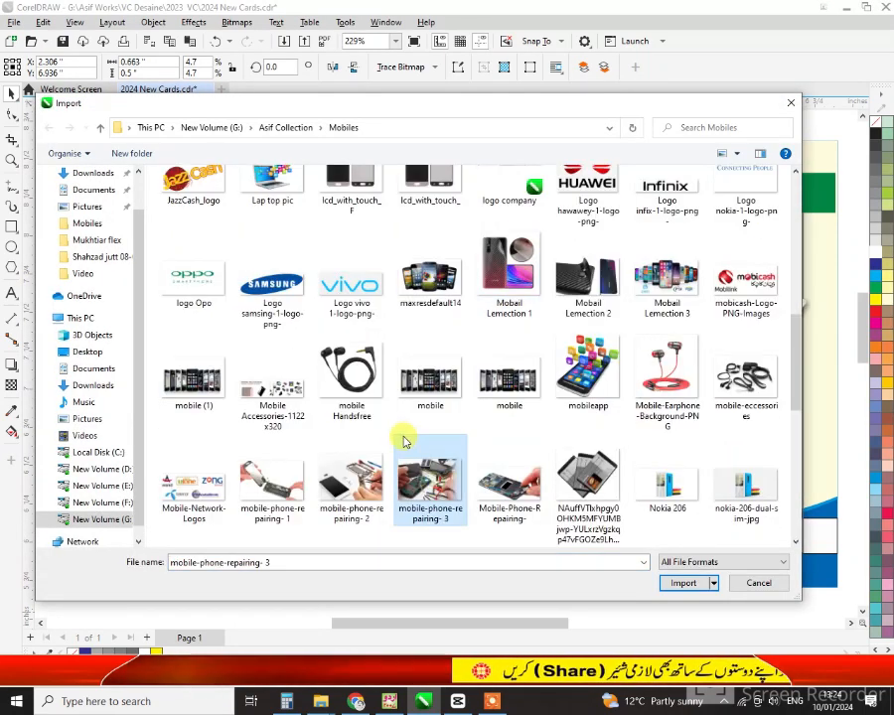
double_click(509, 482)
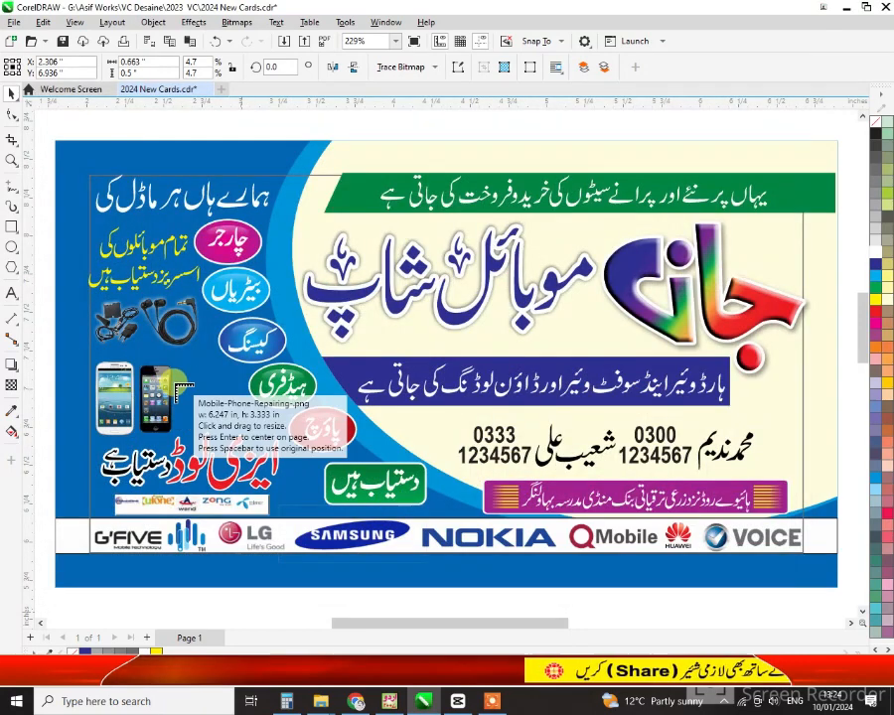
left_click_drag(168, 377, 256, 377)
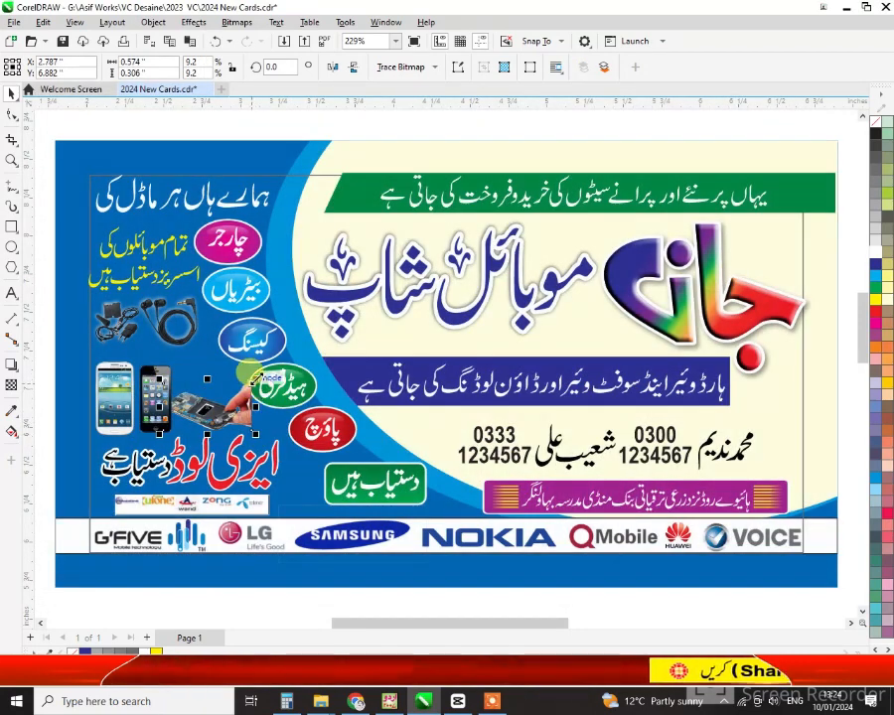
left_click(332, 68)
key("shift+F2")
scroll(478, 413, "down", 2)
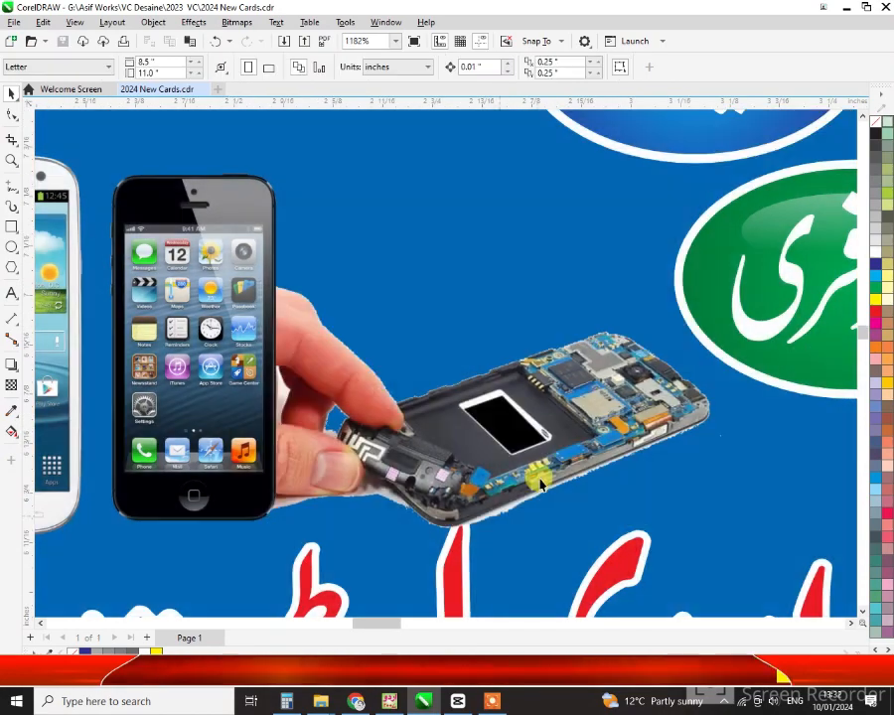
left_click(583, 423)
scroll(583, 423, "down", 2)
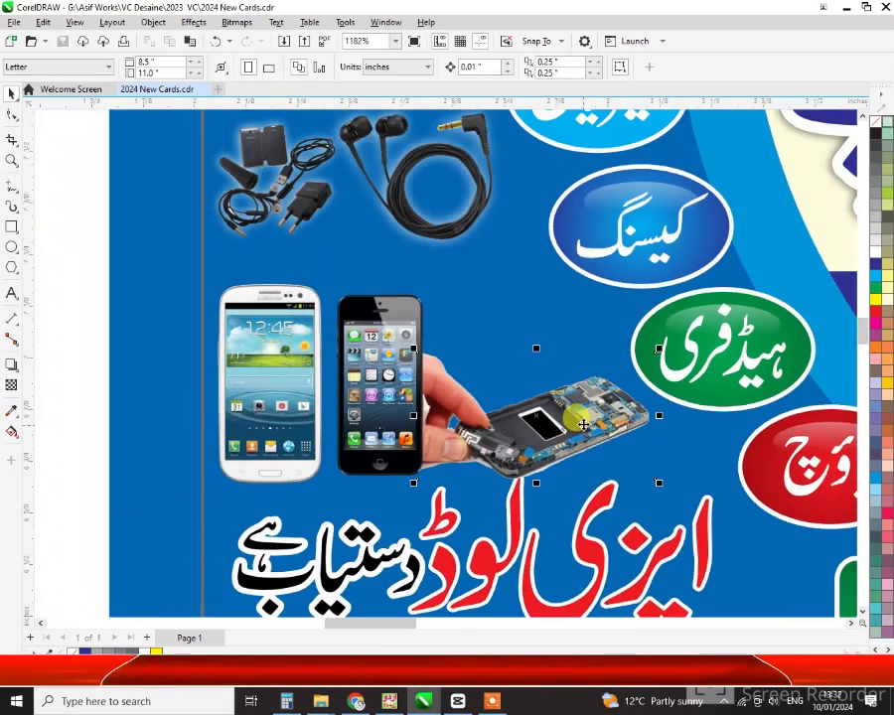
Import the product_08 phone photo from the Mobiles folder and position it on the banner
right_click(115, 320)
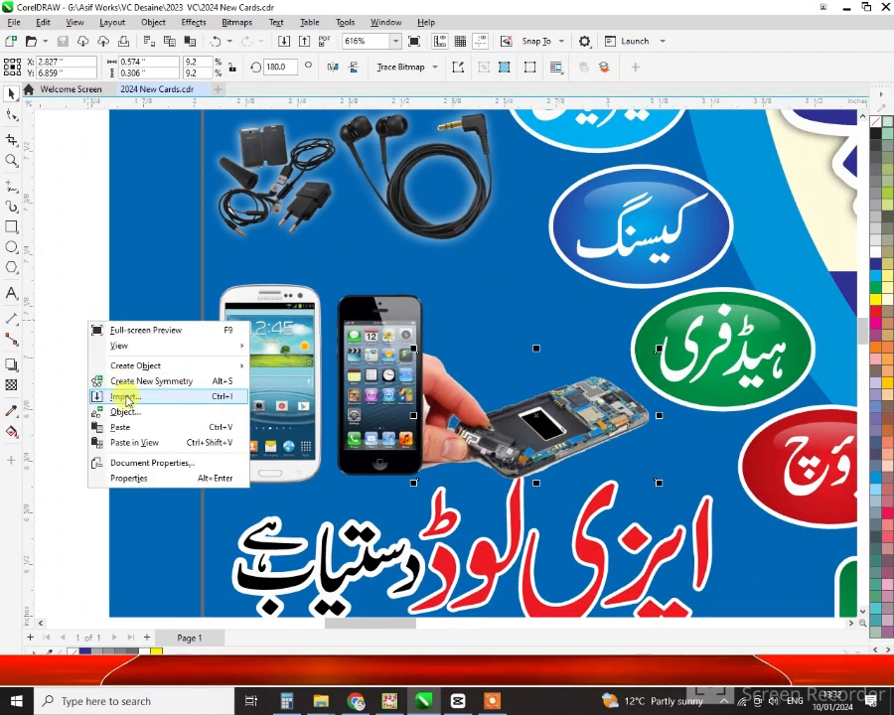
left_click(123, 398)
scroll(515, 374, "down", 10)
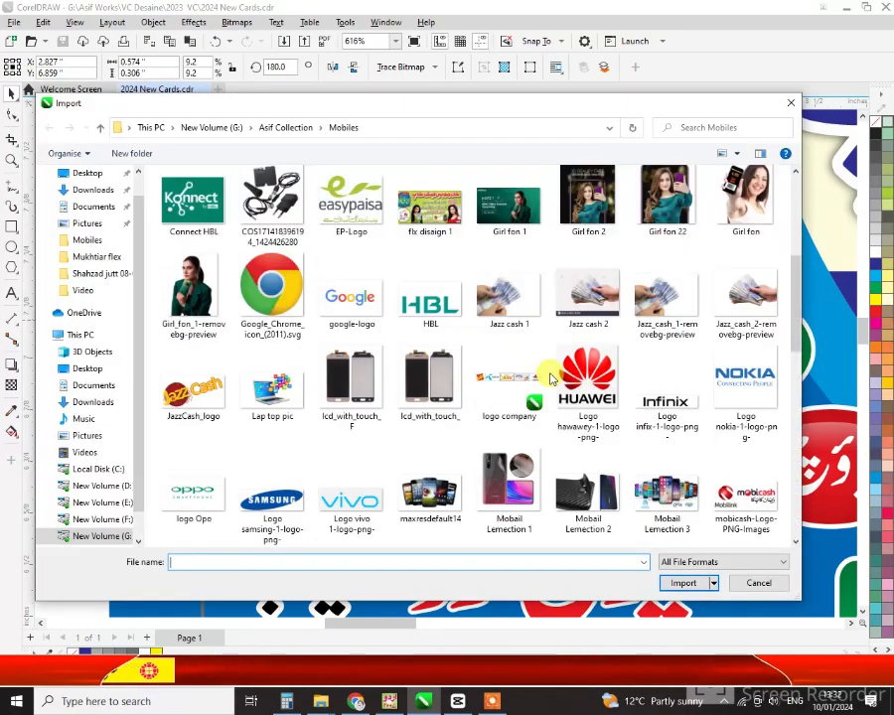
left_click(662, 458)
left_click(668, 393)
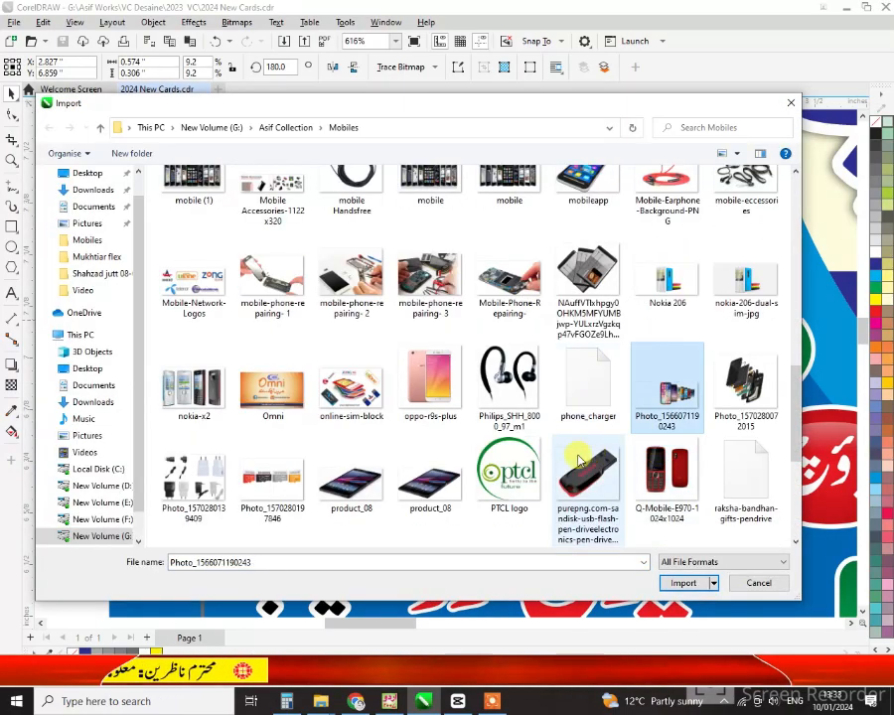
double_click(429, 480)
left_click_drag(447, 262, 627, 444)
left_click_drag(534, 335, 514, 359)
left_click(178, 338)
key("F4")
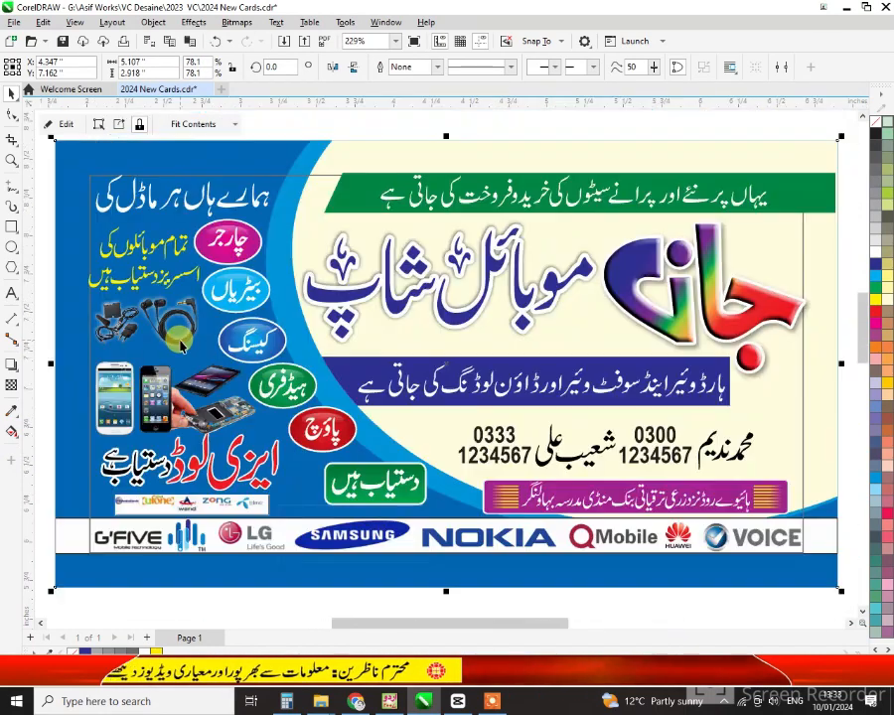
Nudge the proprietor names and phone numbers left and enlarge them to about 2.3 inches wide
key("Escape")
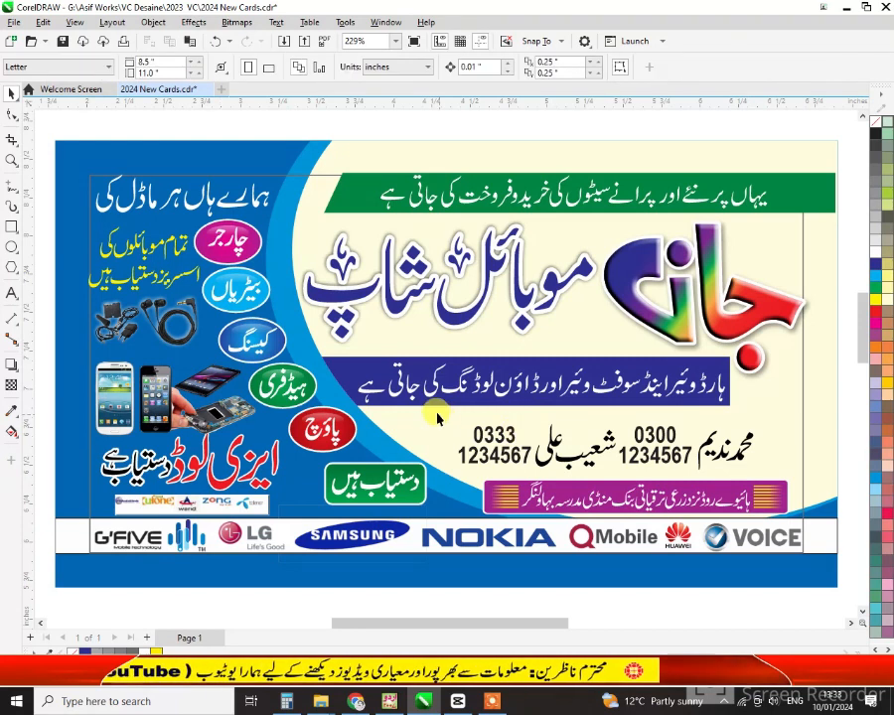
left_click(737, 454)
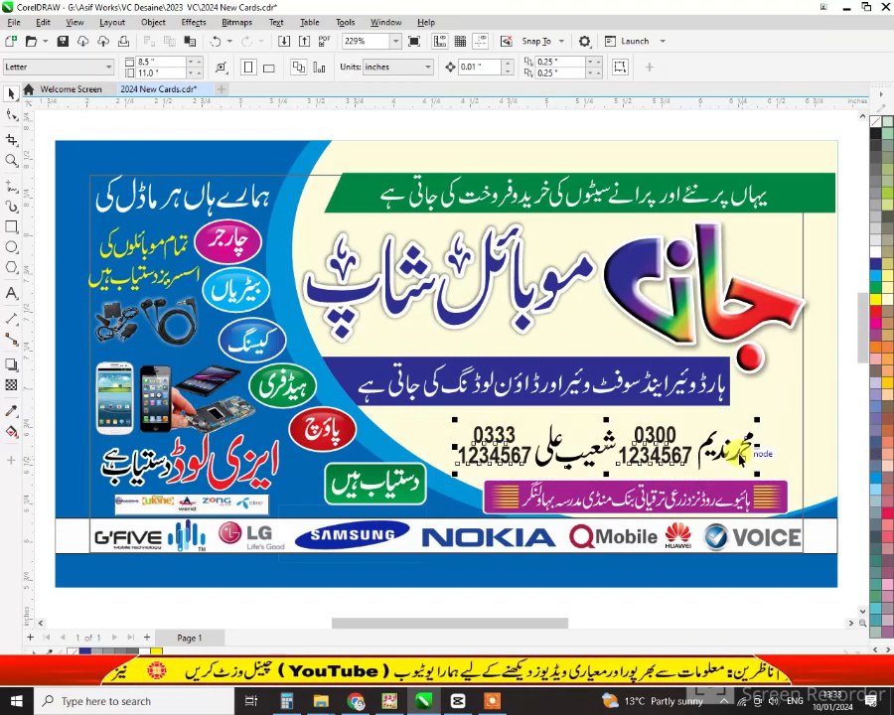
left_click_drag(752, 447, 776, 483)
left_click_drag(774, 416, 800, 396)
scroll(484, 448, "down", 1)
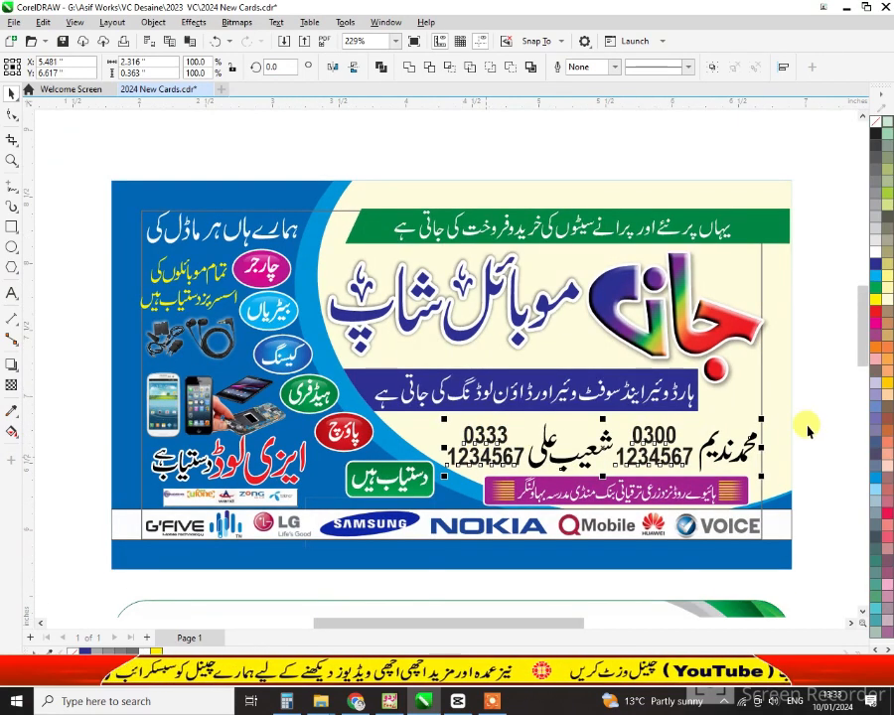
right_click(814, 400)
key("Escape")
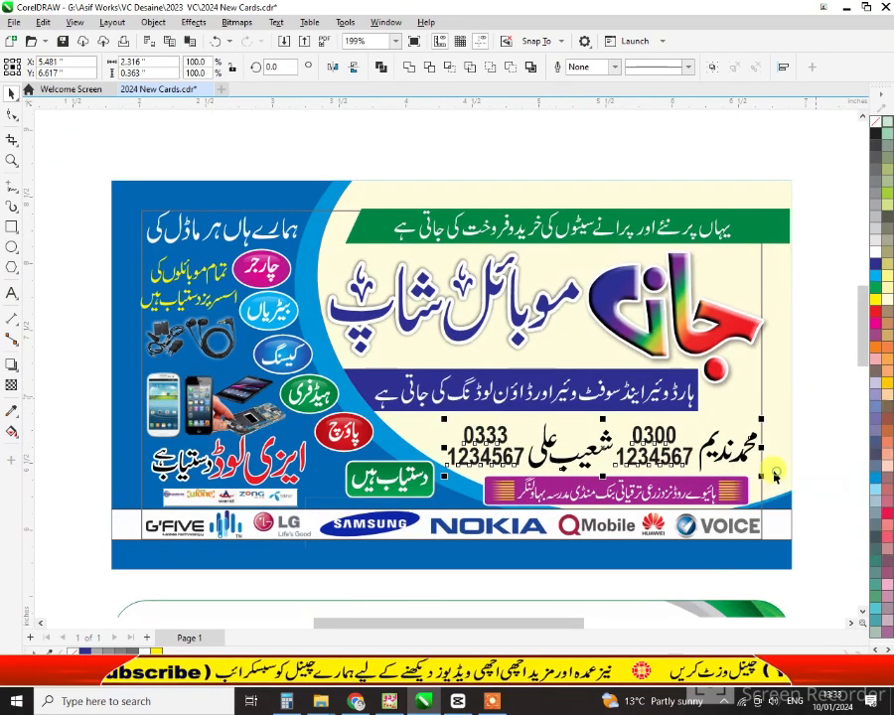
Import Prop1 from the Kitabat Disaign > Propraiters folder and place it above the first name
key("ctrl+i")
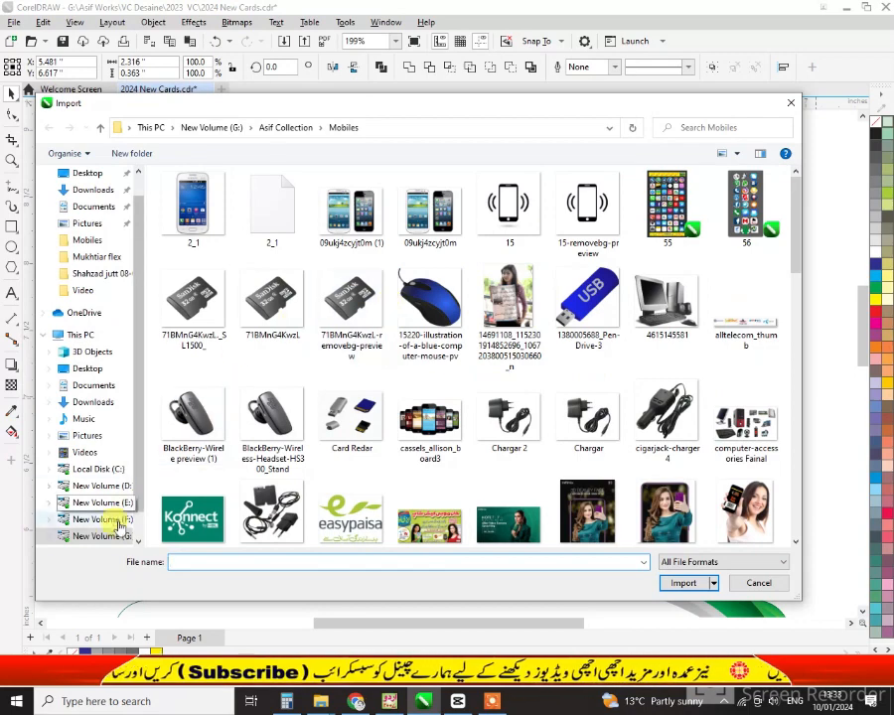
left_click(210, 127)
double_click(206, 226)
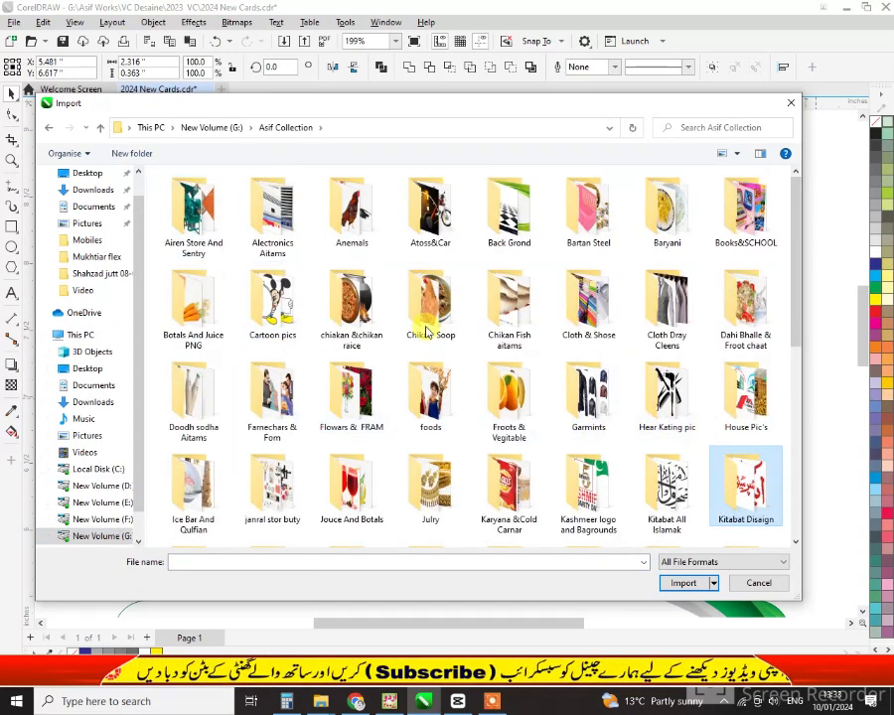
double_click(311, 328)
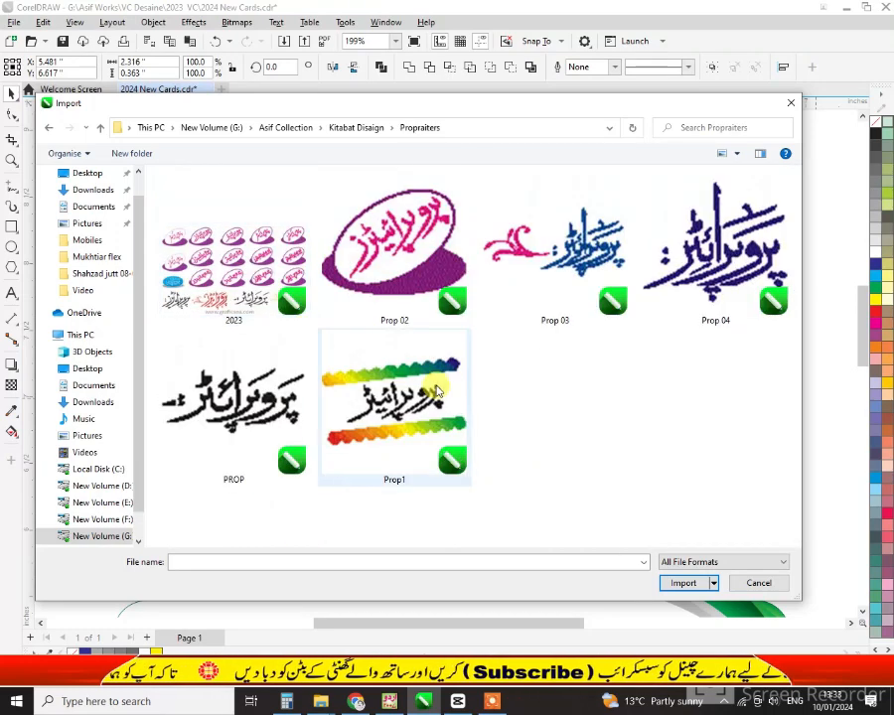
left_click(596, 256)
double_click(394, 402)
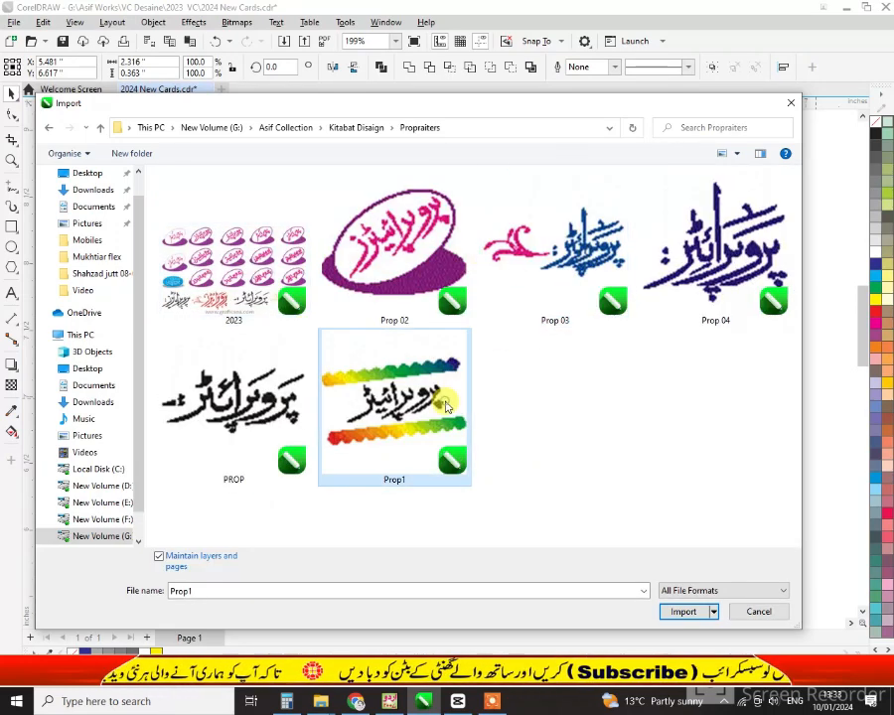
left_click_drag(703, 404, 747, 437)
left_click(786, 446)
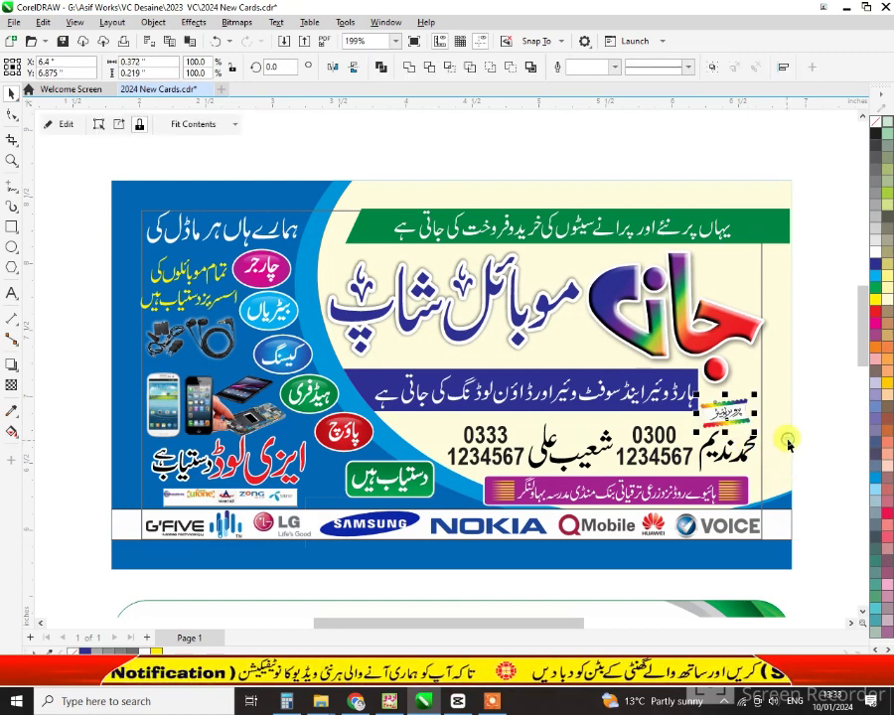
key("shift+F2")
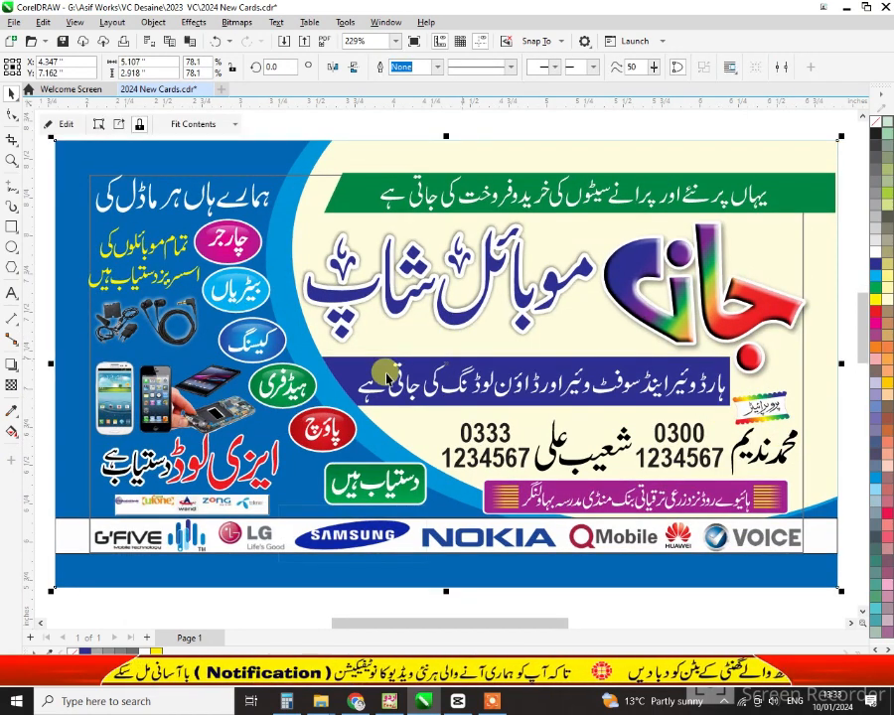
Place the phone image inside the lower Shahzaib card
left_click(593, 600)
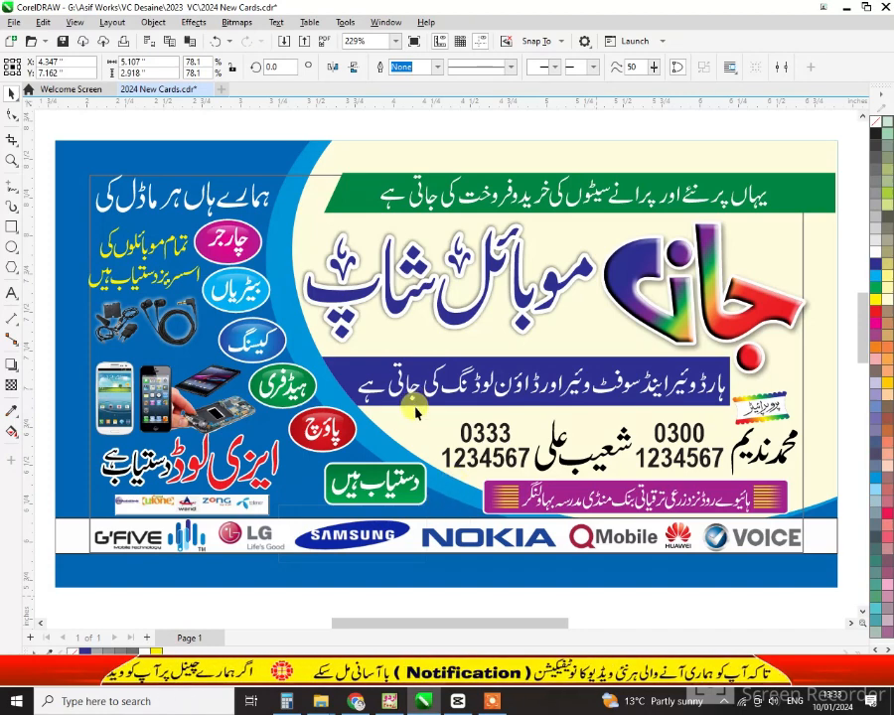
scroll(415, 411, "down", 1)
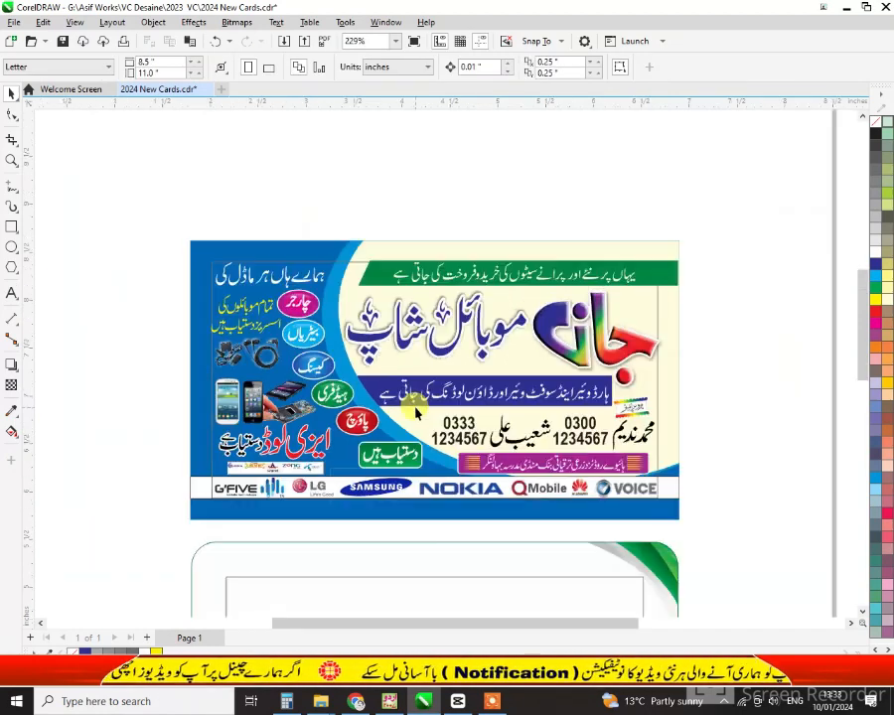
left_click(447, 556)
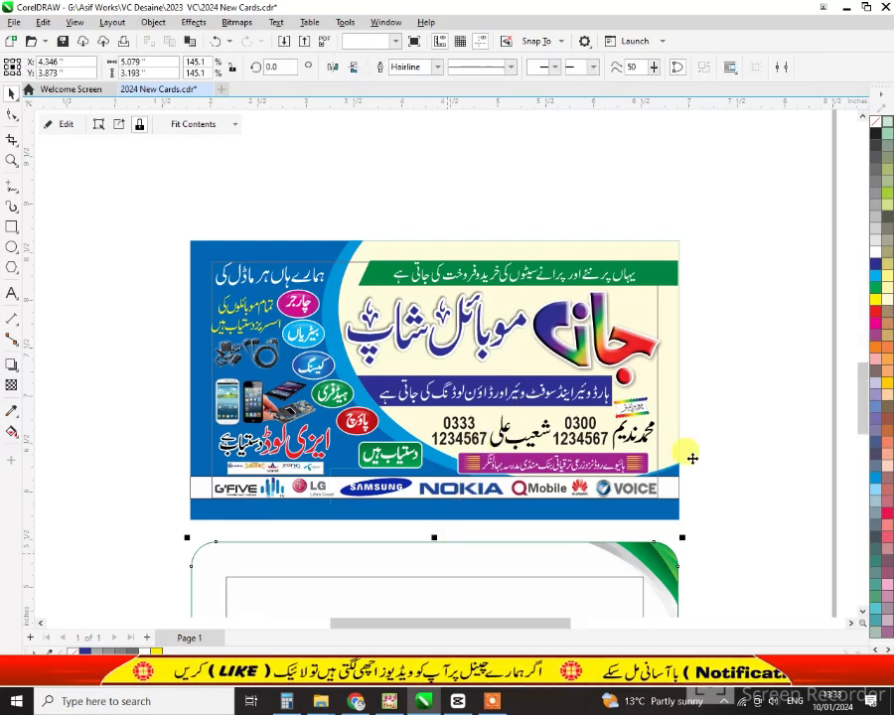
scroll(625, 447, "up", 1)
scroll(616, 427, "down", 1)
left_click_drag(780, 410, 238, 311)
Enlarge the Shahzaib title and add 'Mobiles Repairing Lab' beneath it in CenturyRepriseBlackSSi font
left_click_drag(517, 389, 541, 403)
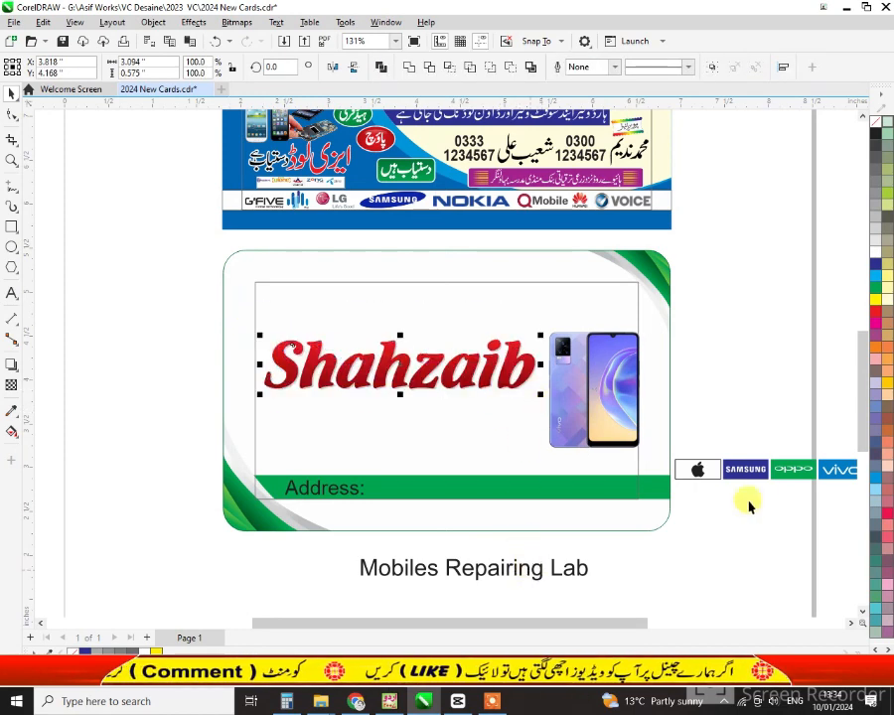
left_click_drag(574, 570, 479, 421)
key("ctrl+z")
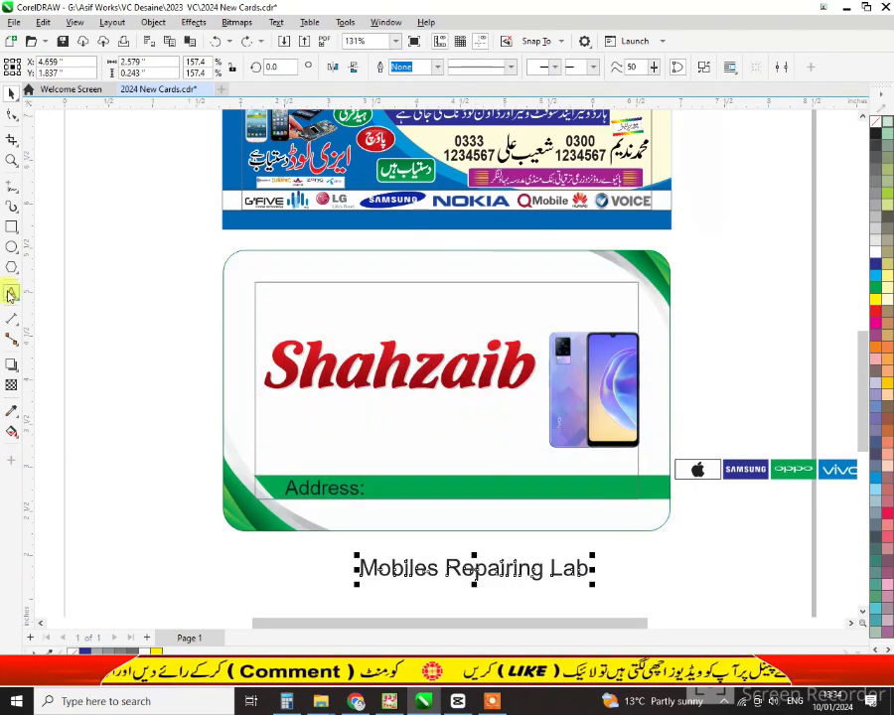
left_click(11, 293)
left_click(273, 434)
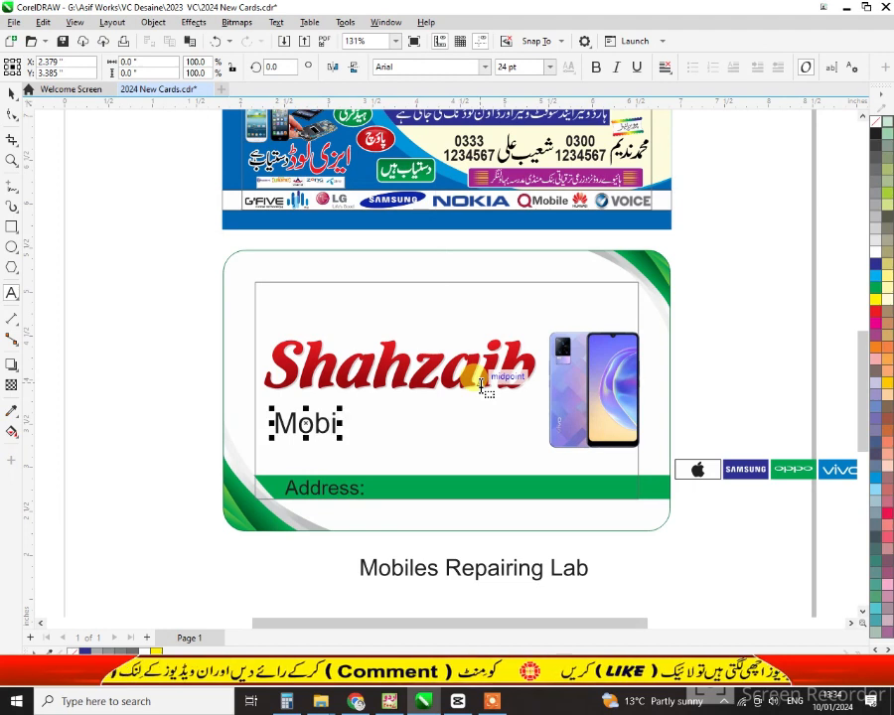
type("Mobiles Re")
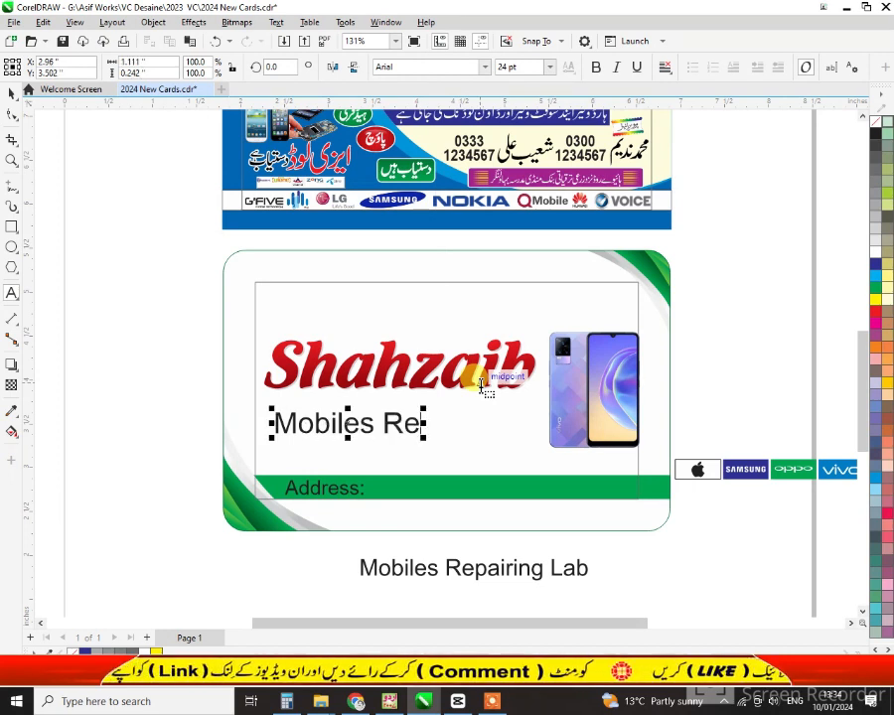
type("pairing")
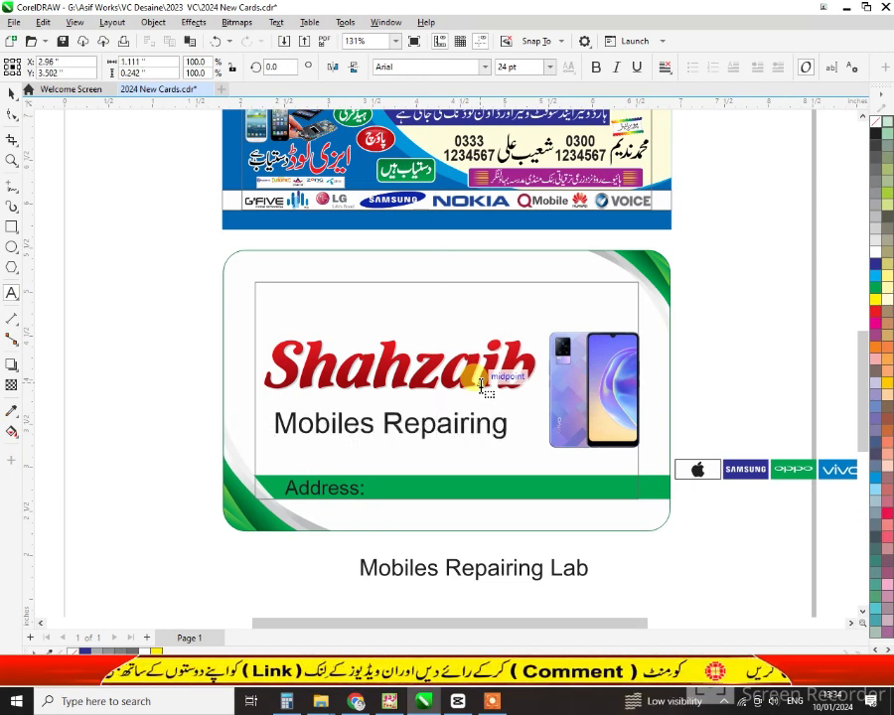
type(" Lab")
left_click(9, 99)
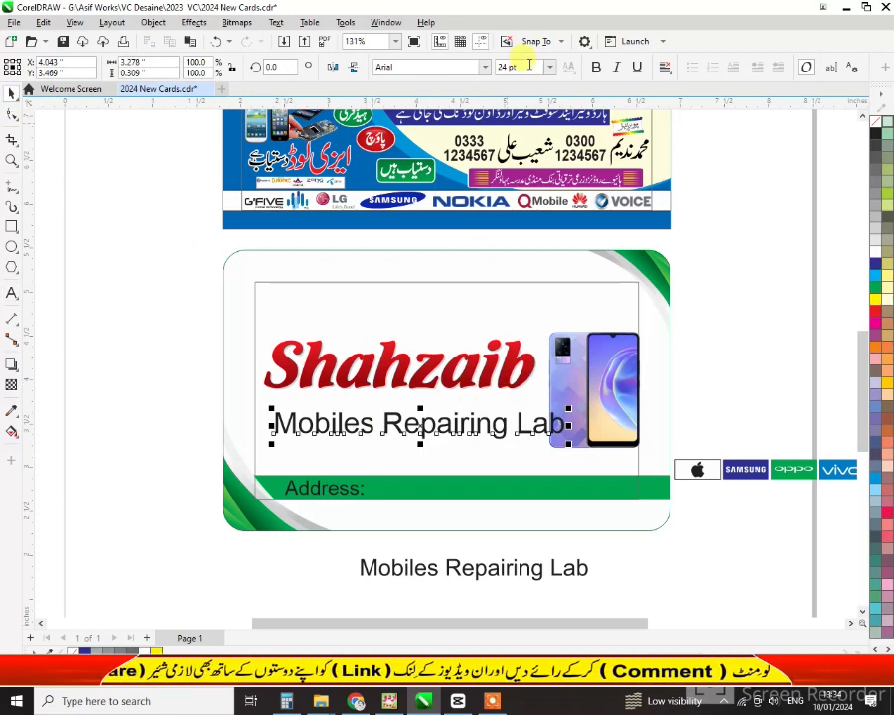
left_click(486, 66)
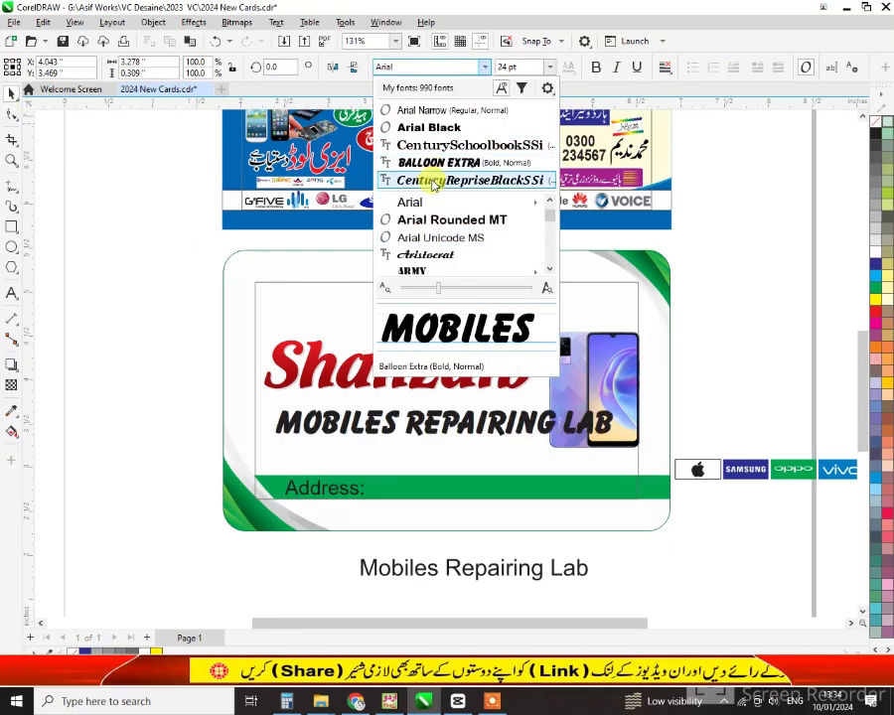
left_click(433, 185)
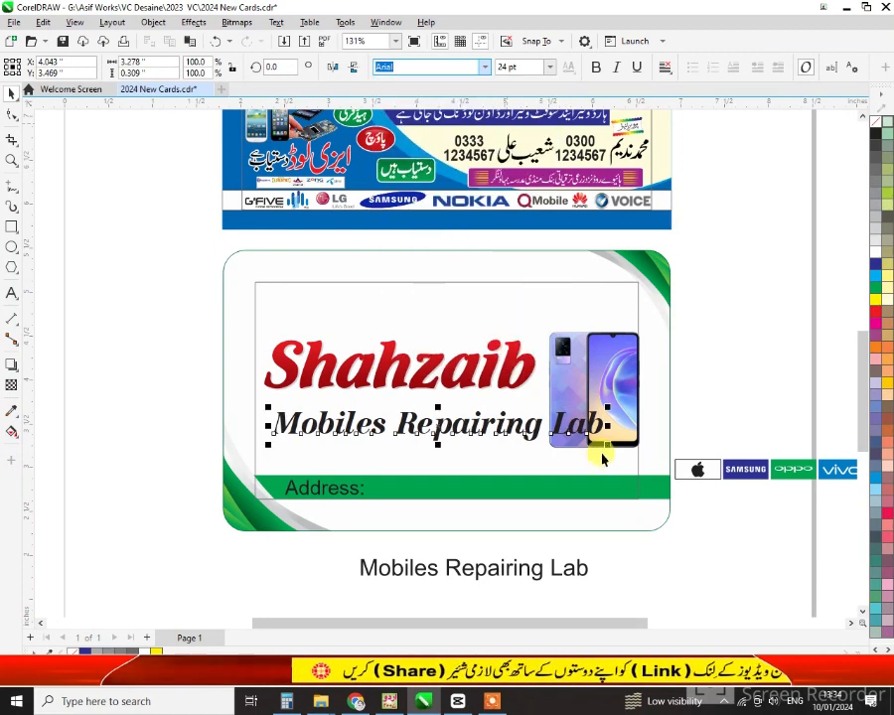
Scale the tagline to fit under Shahzaib, centre it, and colour it red
left_click_drag(594, 443, 527, 433)
scroll(448, 463, "up", 3)
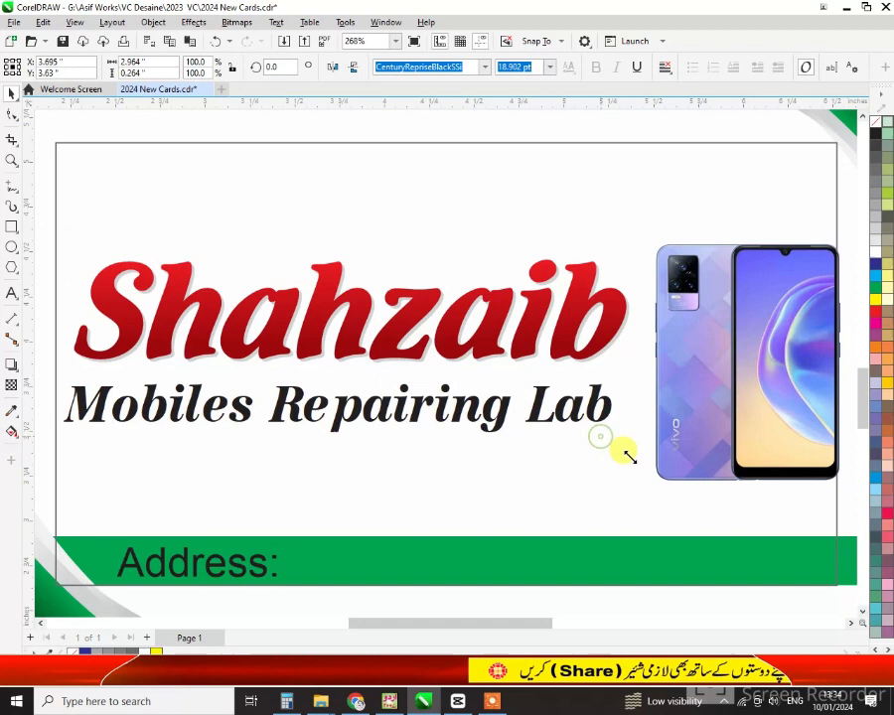
left_click_drag(629, 457, 647, 465)
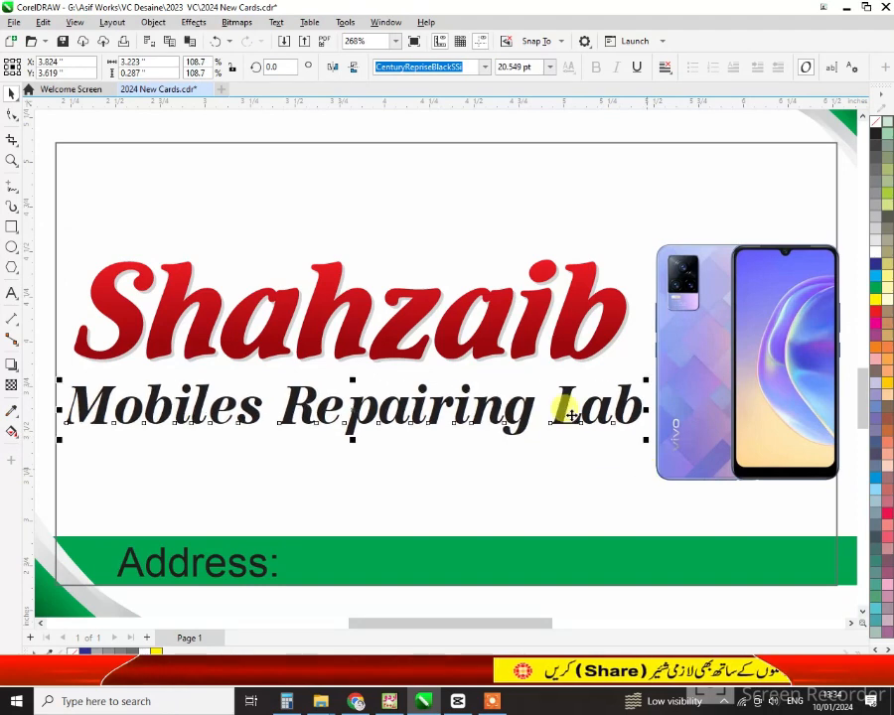
left_click(488, 348, "shift")
key("c")
left_click_drag(876, 314, 518, 419)
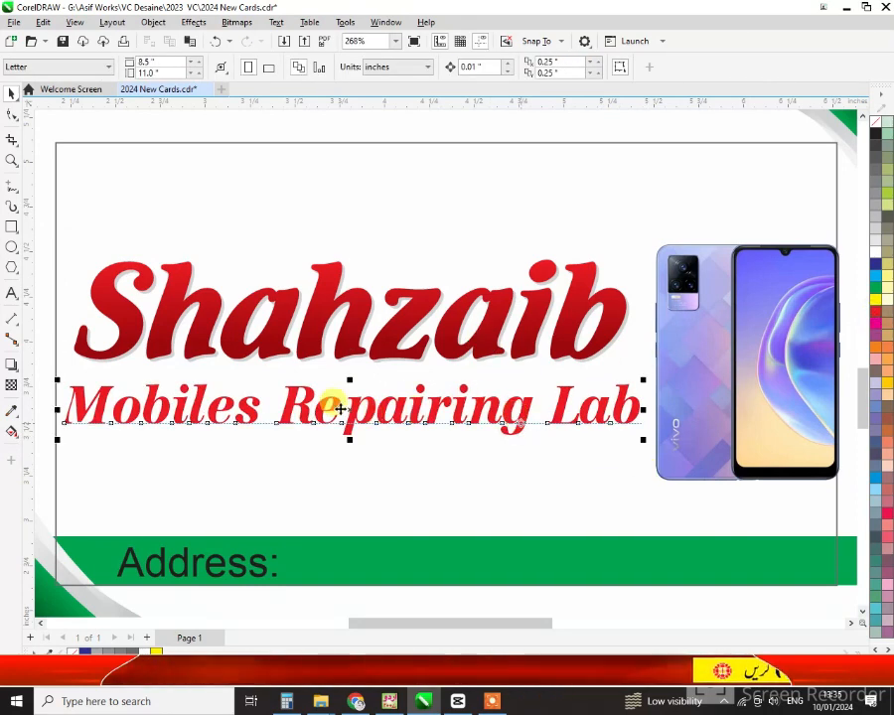
Add an offset shadow copy of the tagline and drop the brand-logo strip above the address bar
left_click(415, 416)
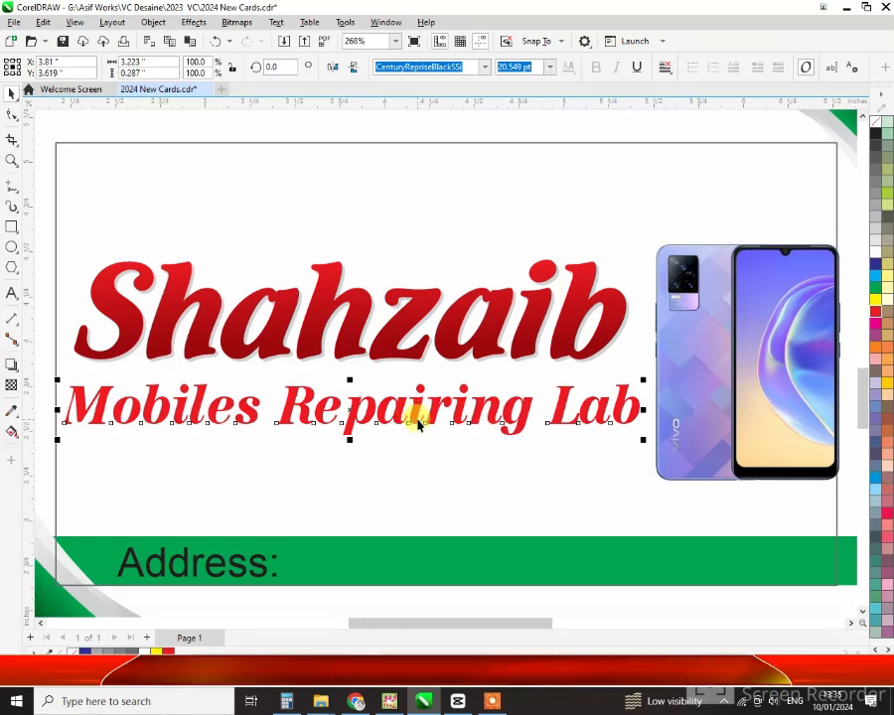
key("KP_Add")
key("Down")
key("Right")
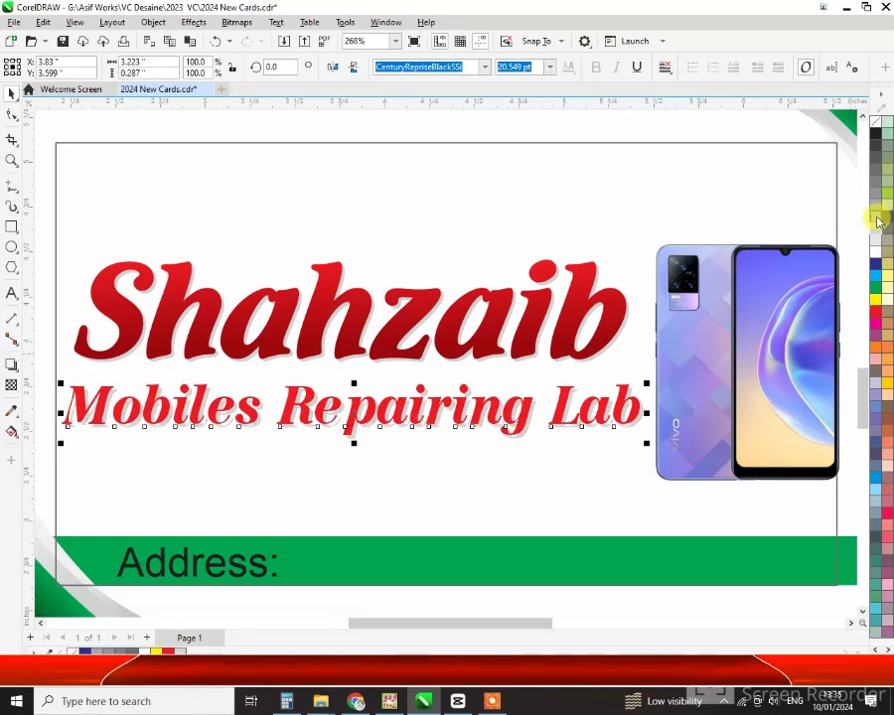
scroll(433, 429, "down", 2)
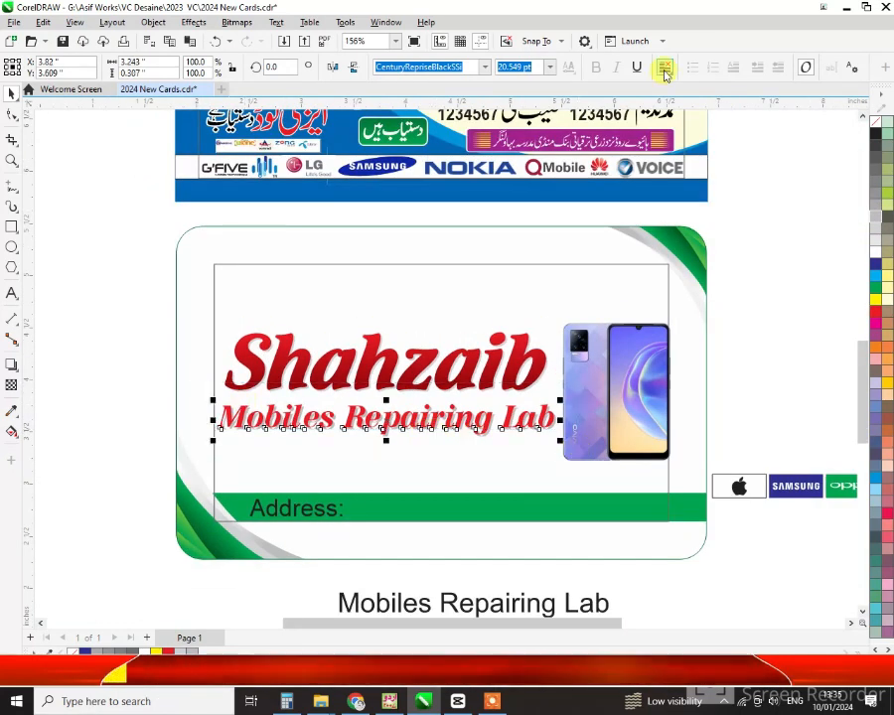
left_click_drag(817, 490, 322, 484)
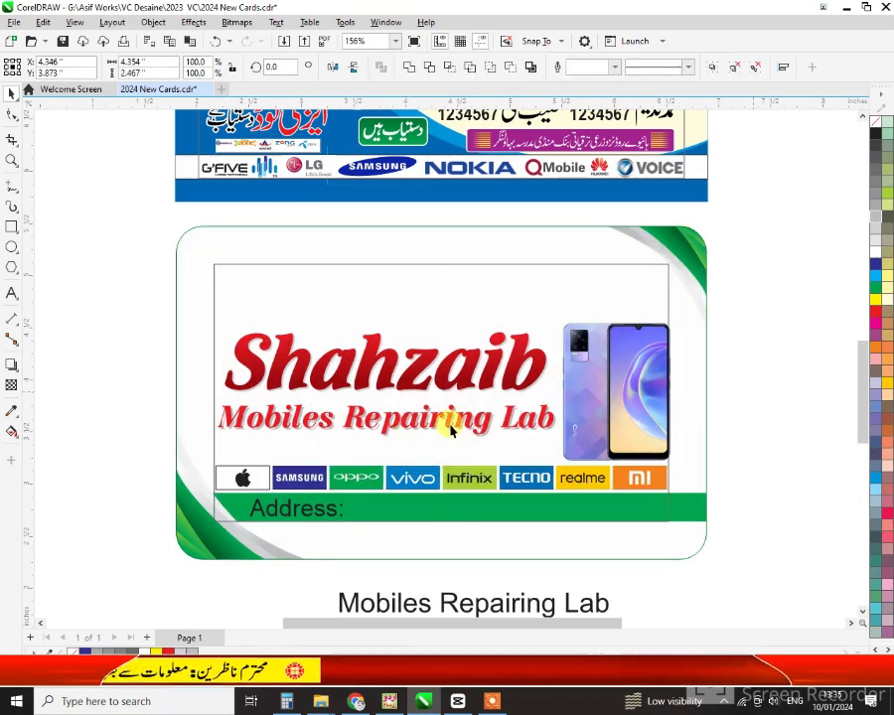
Extend the address to 'Address: Mandi Madrissa Bahawalnagar' in bold white with tighter letter spacing
key("Escape")
left_click_drag(523, 603, 336, 515)
left_click(12, 294)
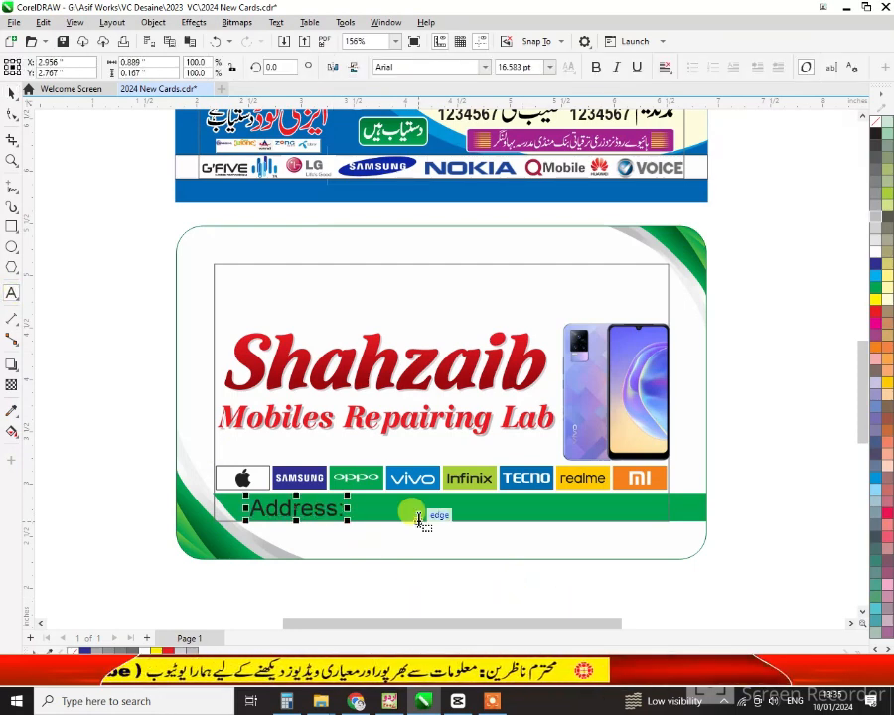
type(": Mandi Madrissa")
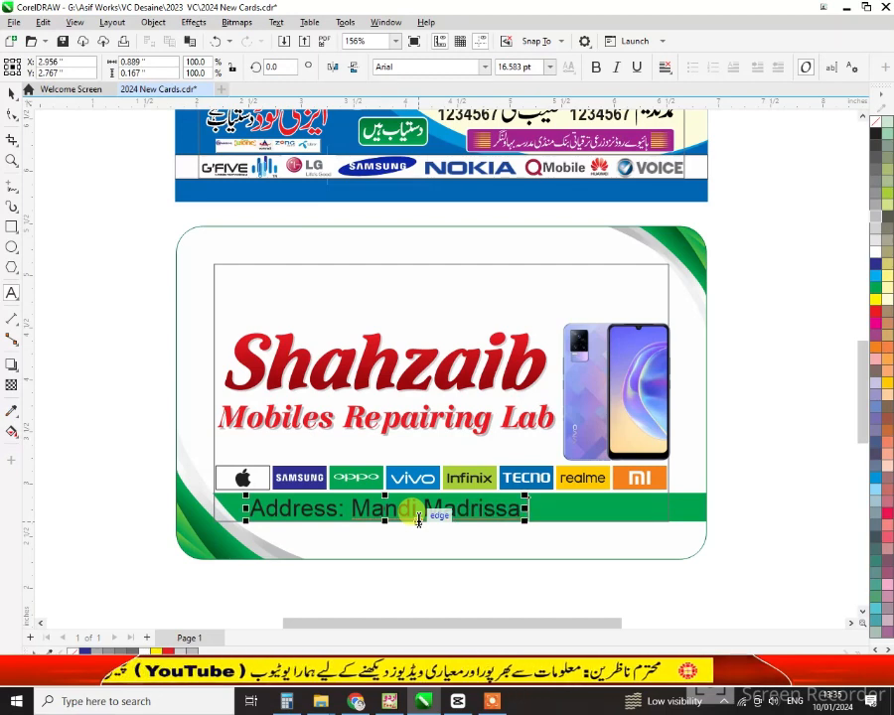
type(" Bahawalnagar")
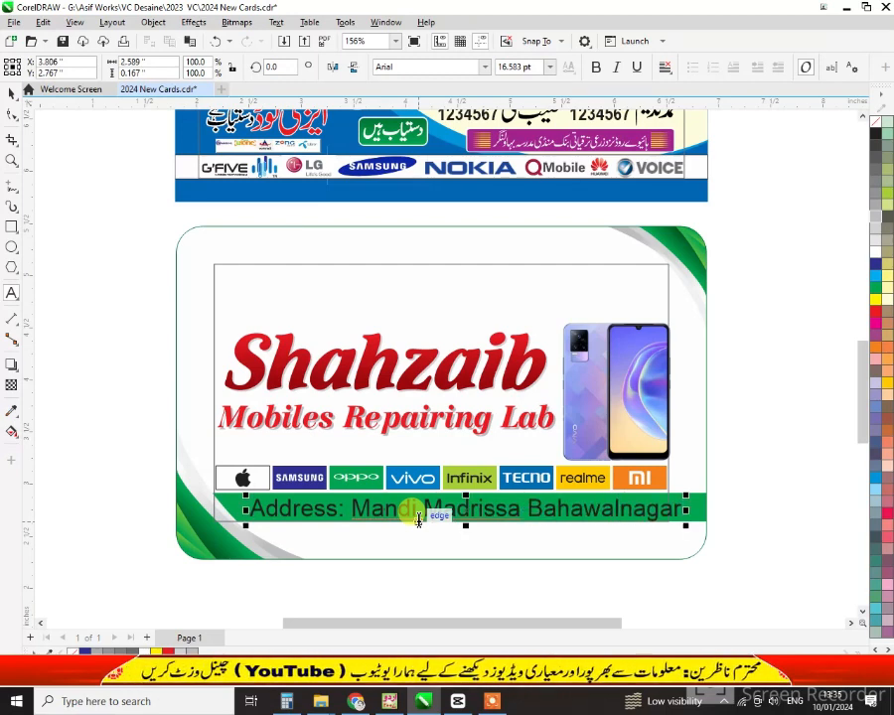
left_click(12, 92)
left_click(596, 67)
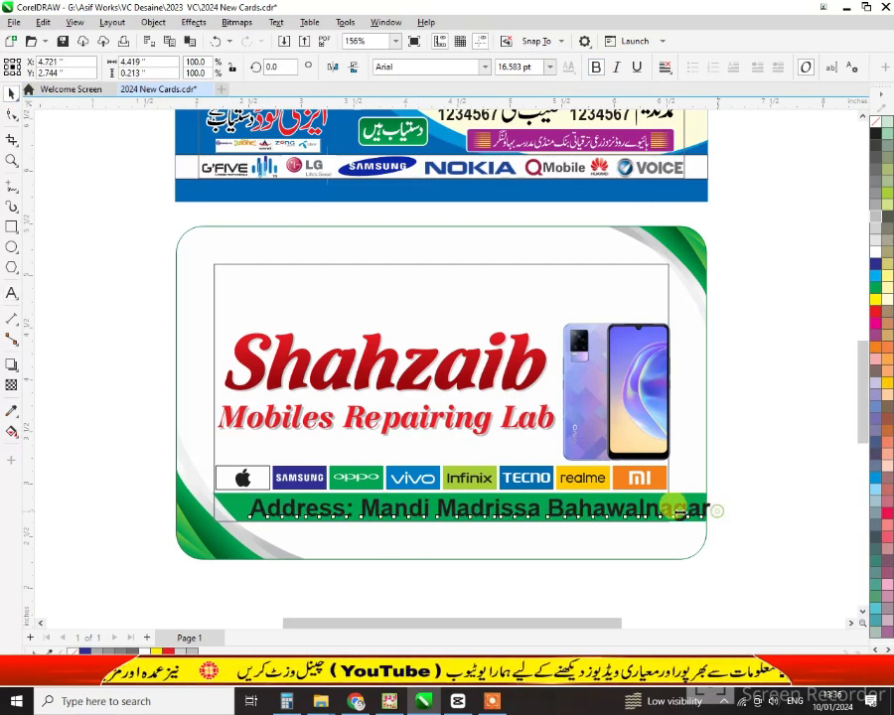
left_click_drag(674, 507, 667, 506)
left_click(876, 252)
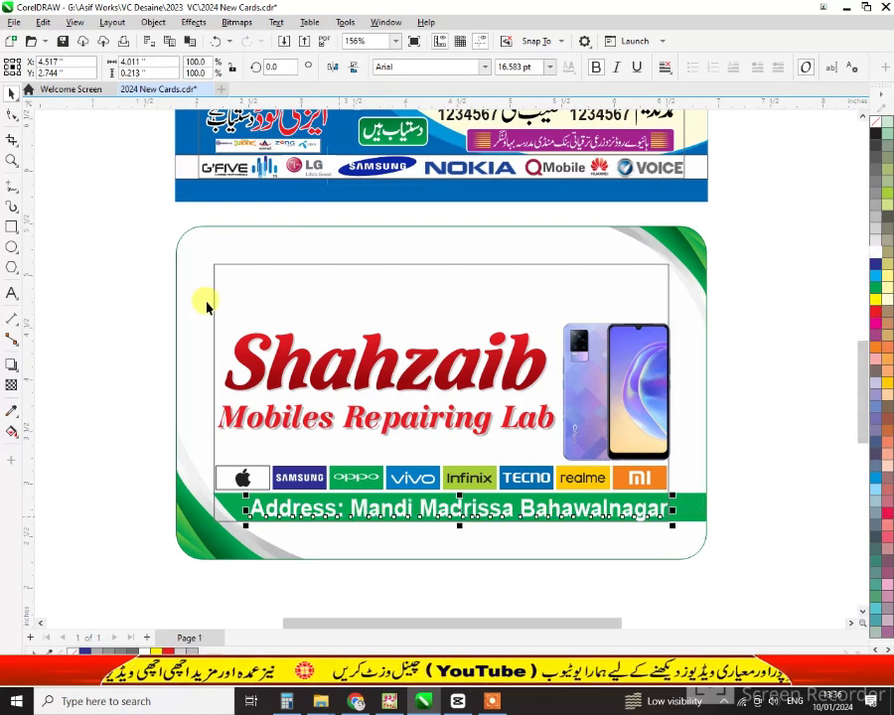
Colour the word 'Address:' yellow and reselect the whole card
left_click(328, 510)
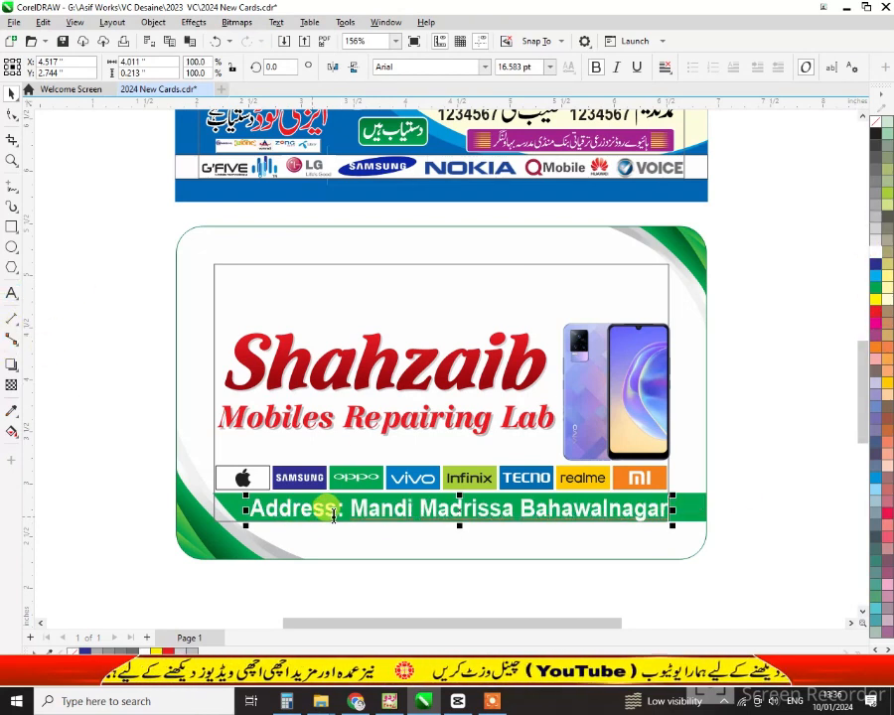
left_click_drag(341, 512, 248, 510)
left_click(875, 298)
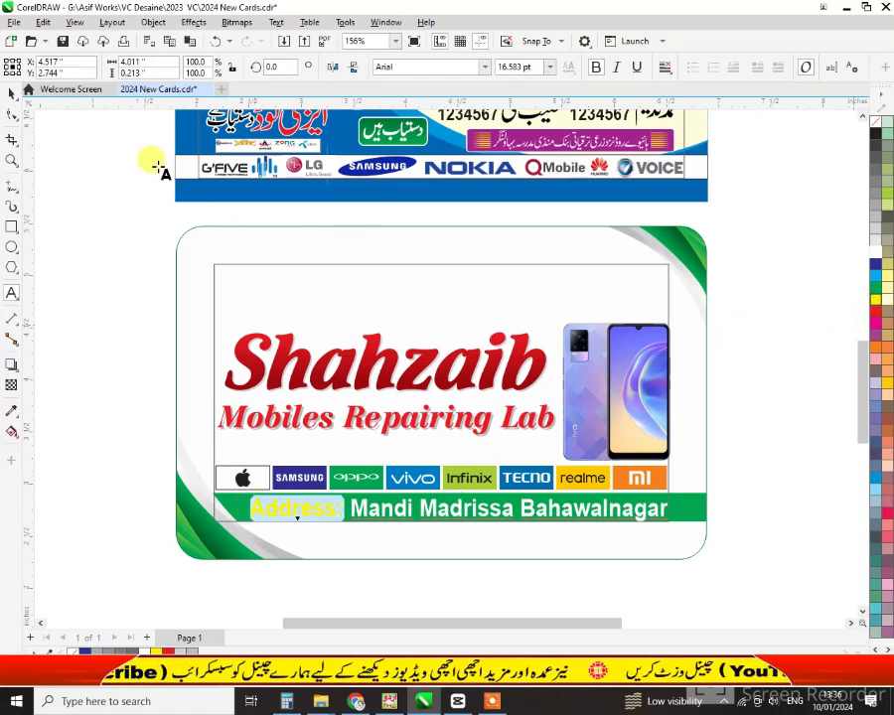
left_click(10, 96)
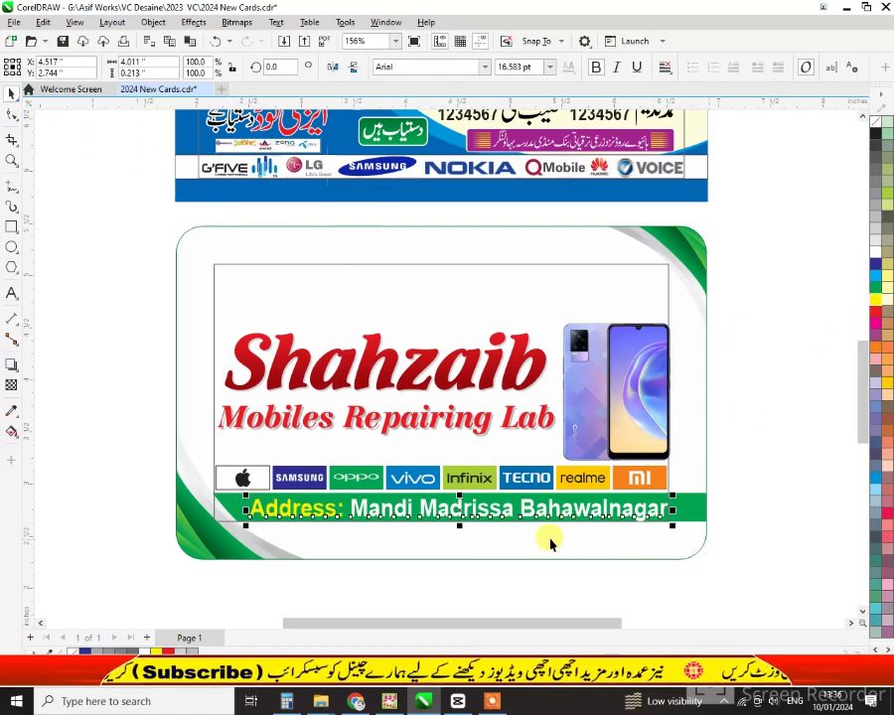
left_click(576, 555)
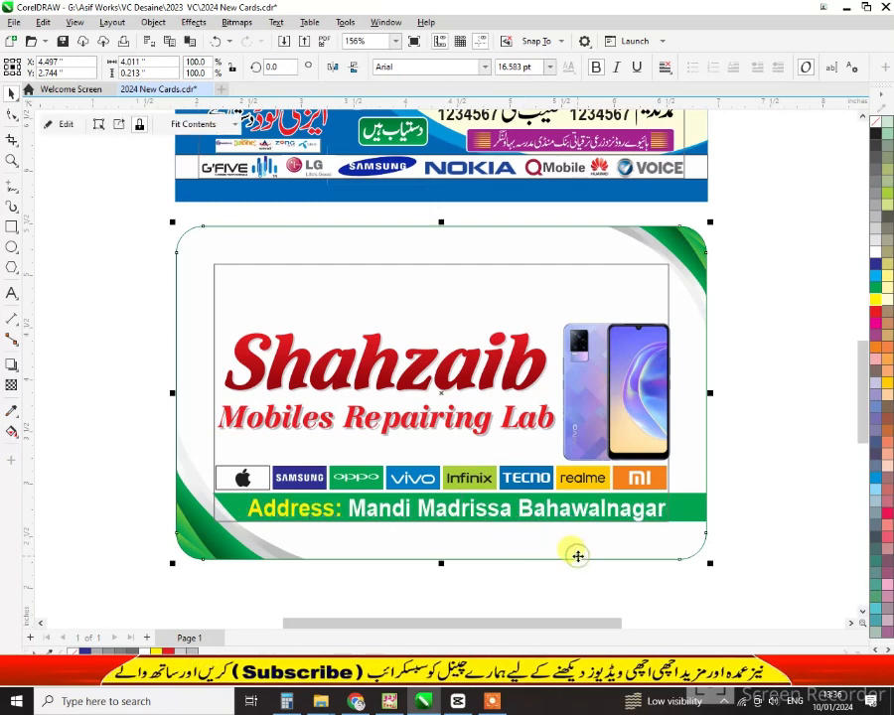
scroll(577, 555, "up", 2)
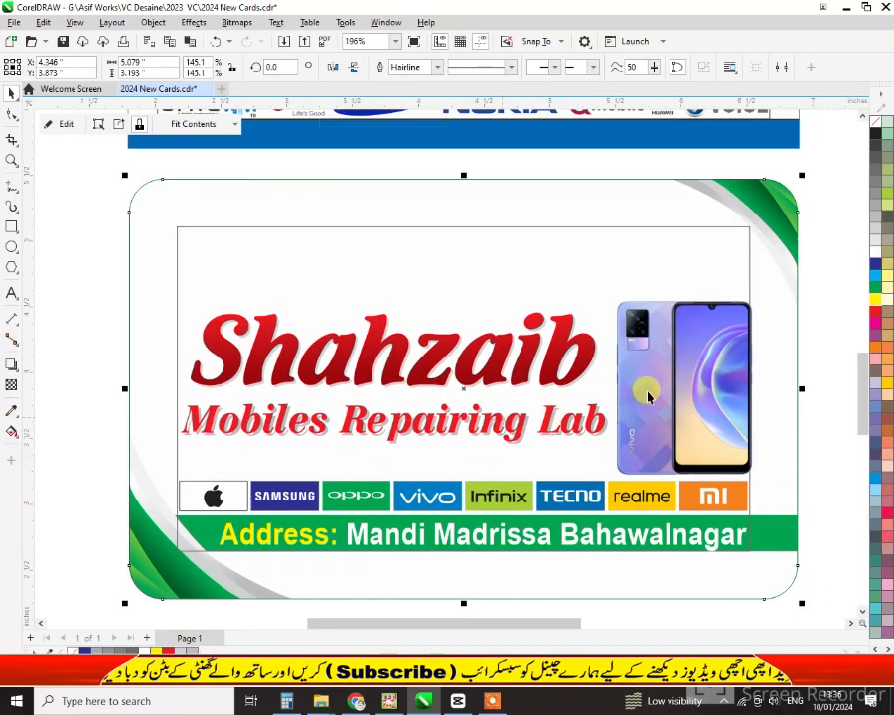
Add a 'Prop:' line with the proprietor's name at the card's top-left, scaled to about 75%
left_click(817, 314)
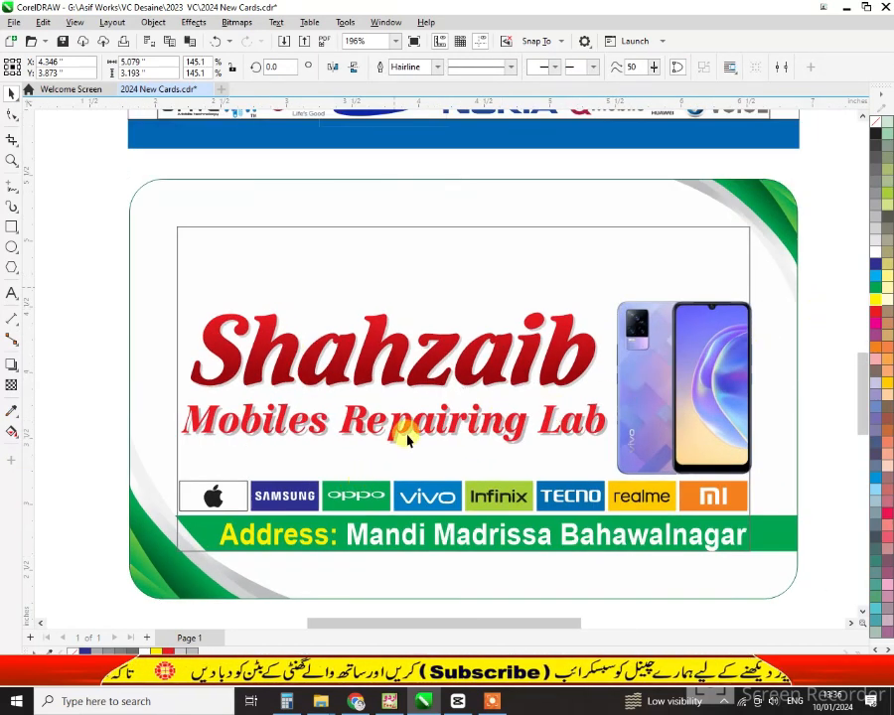
left_click(12, 292)
left_click(182, 250)
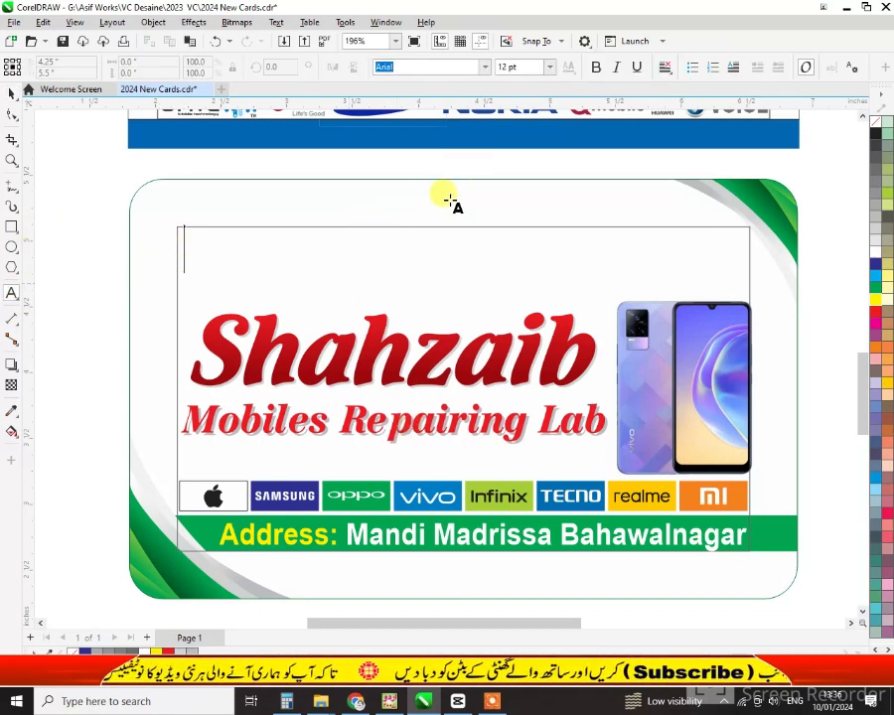
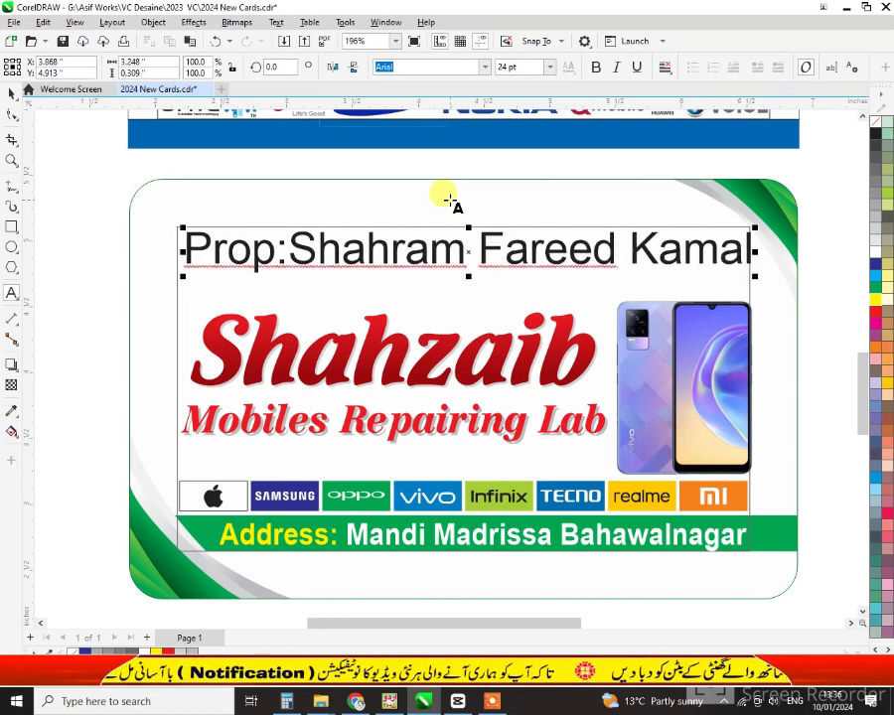
key("ctrl+space")
left_click_drag(755, 276, 709, 271)
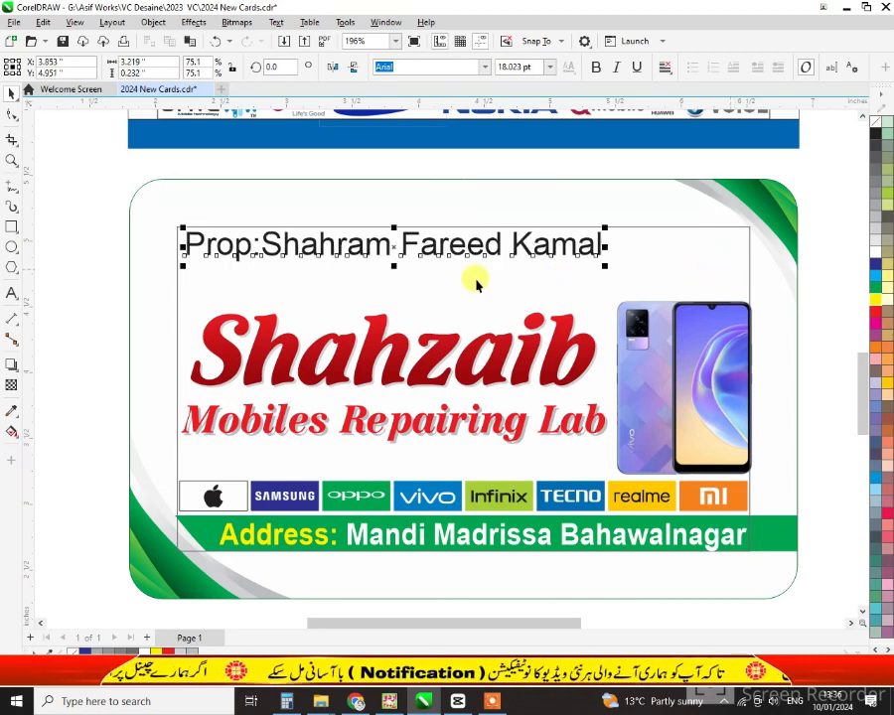
Make the proprietor's name bold within the 'Prop:' line
left_click(11, 294)
left_click_drag(260, 243, 599, 256)
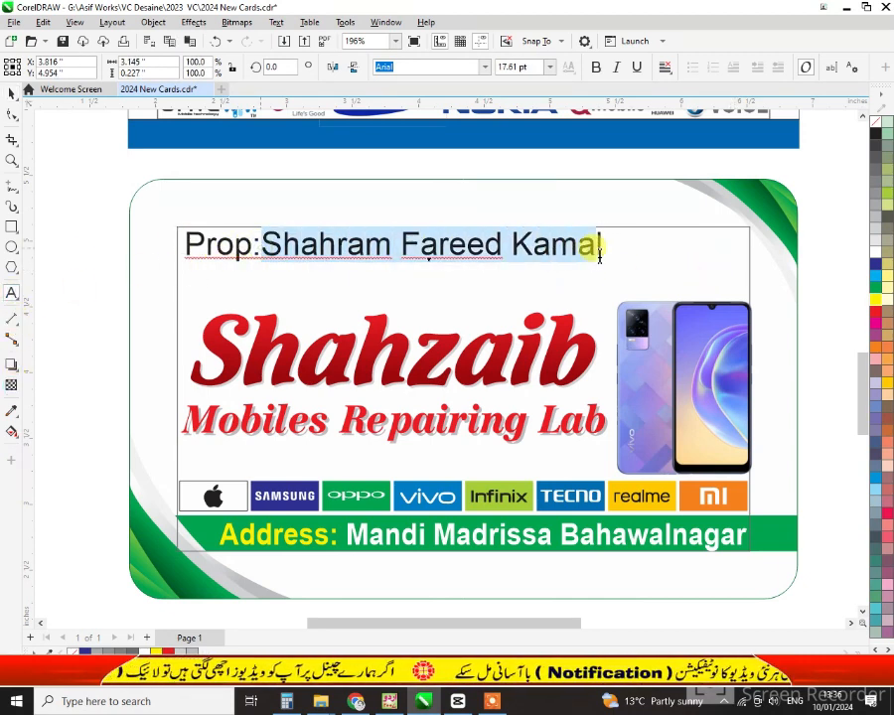
left_click(595, 70)
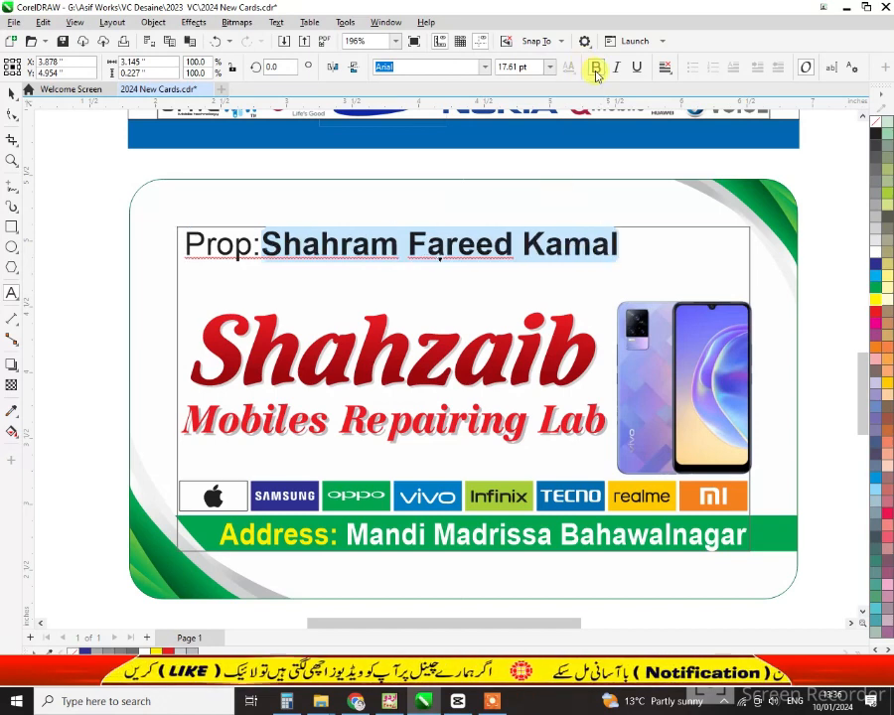
left_click(487, 67)
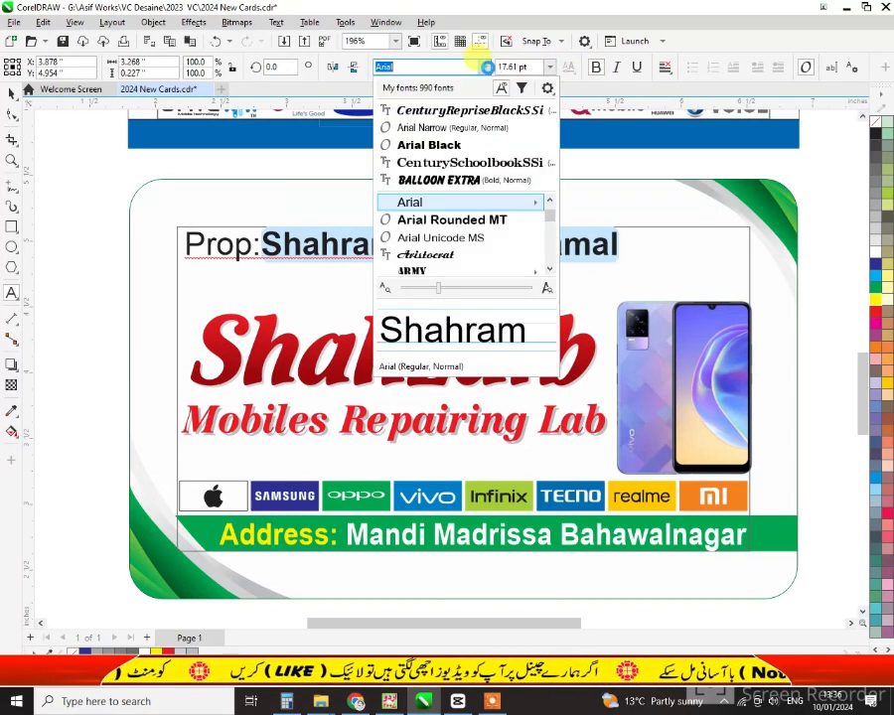
key("Escape")
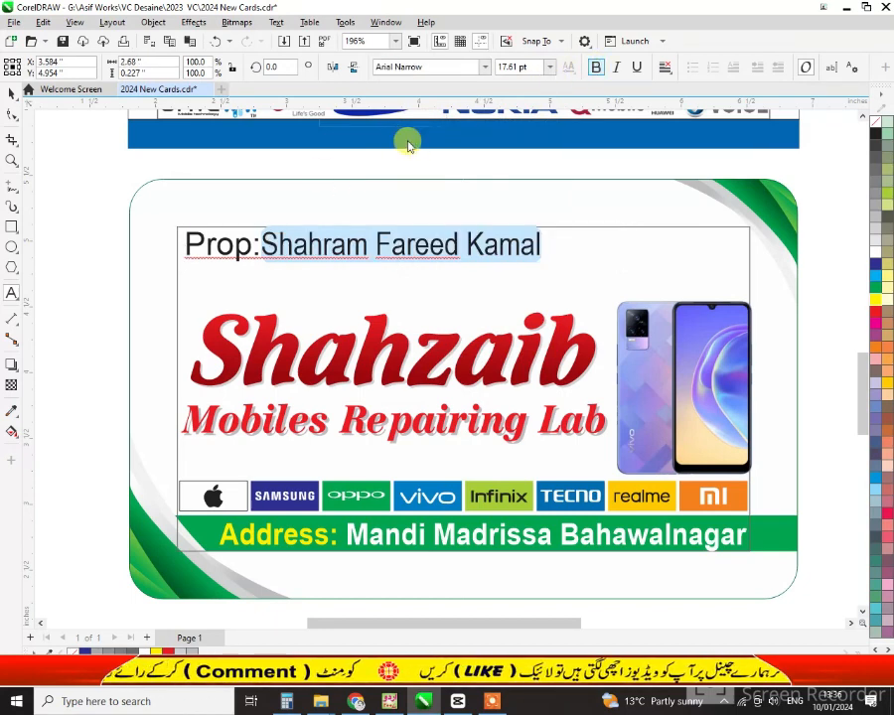
left_click(12, 92)
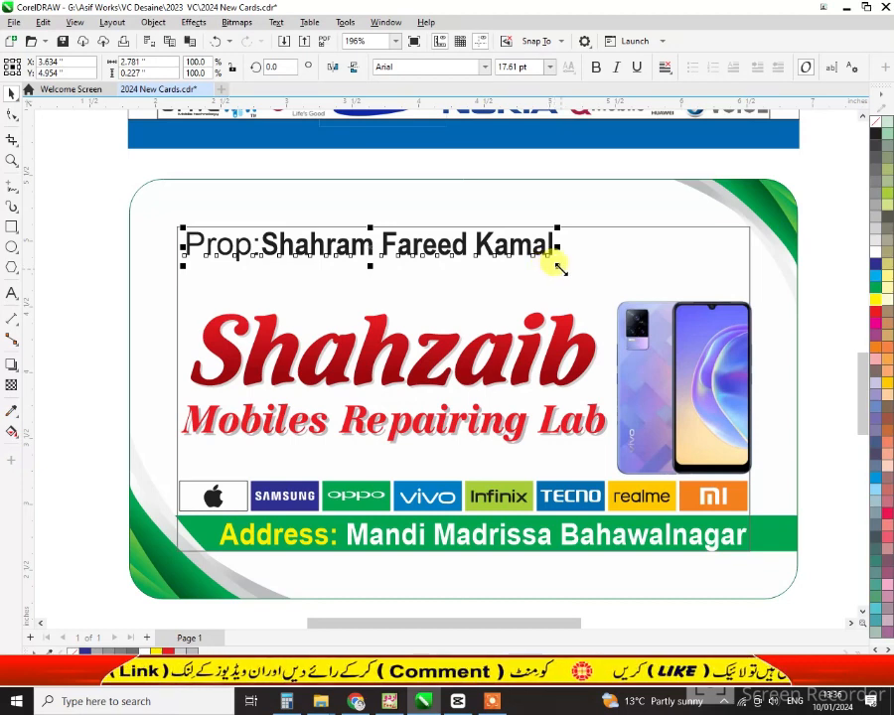
left_click(51, 261)
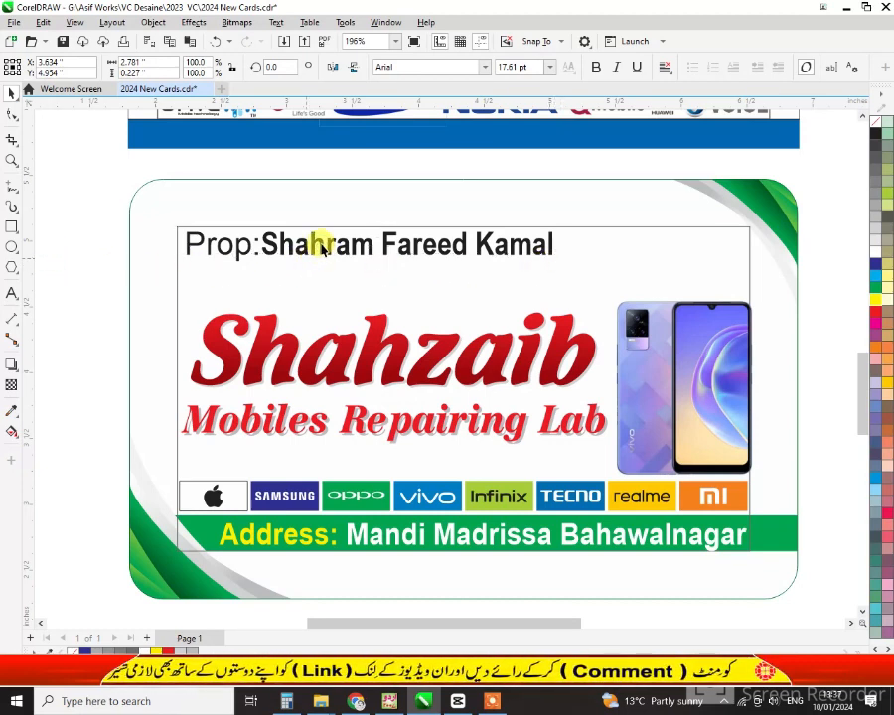
Duplicate the proprietor line just below and start replacing its text with the phone number
left_click(322, 249)
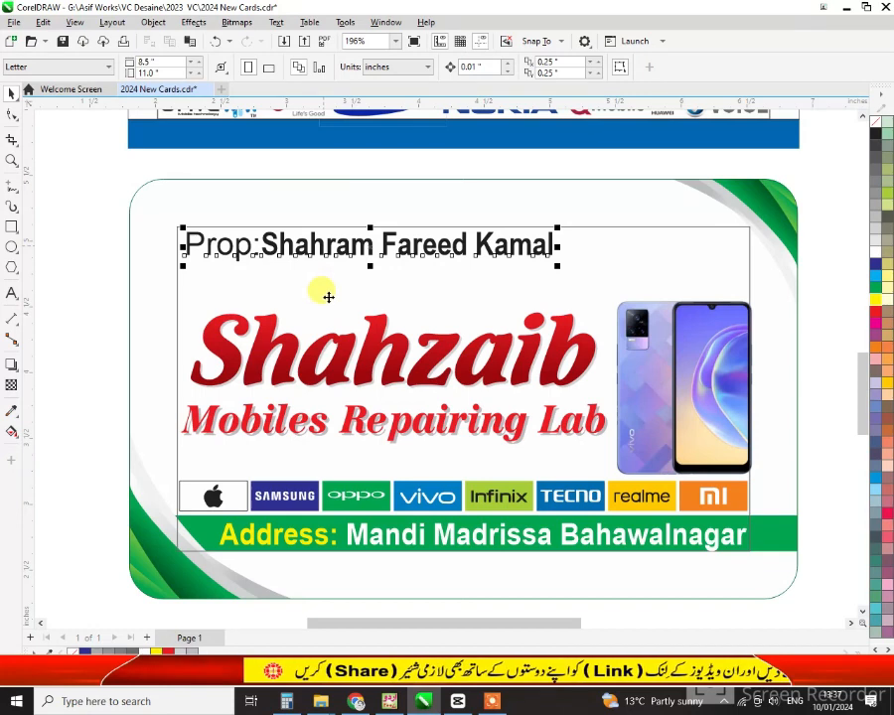
left_click_drag(328, 297, 332, 281)
right_click(332, 281)
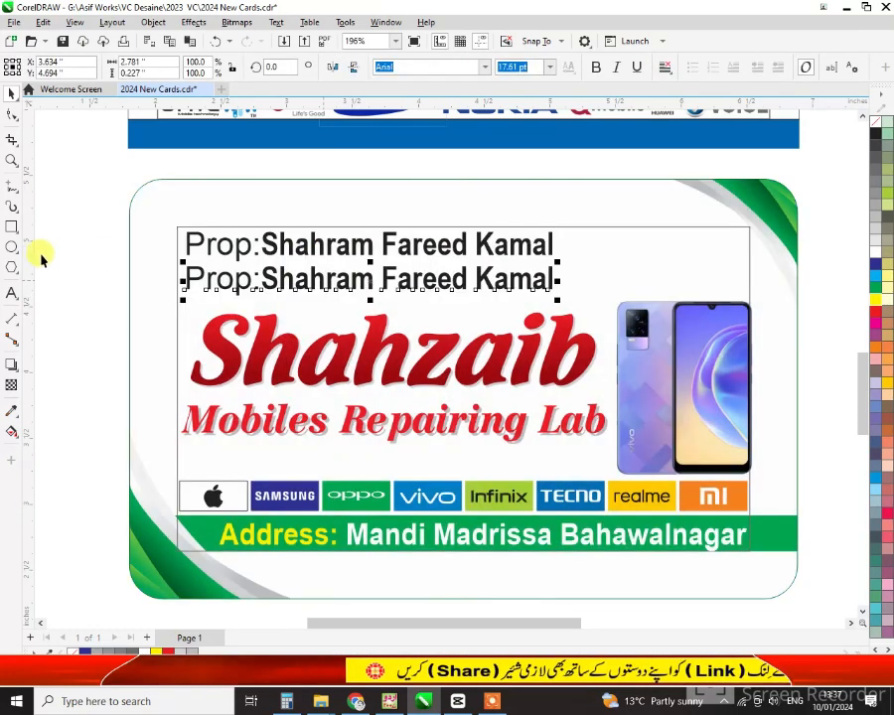
left_click(375, 276)
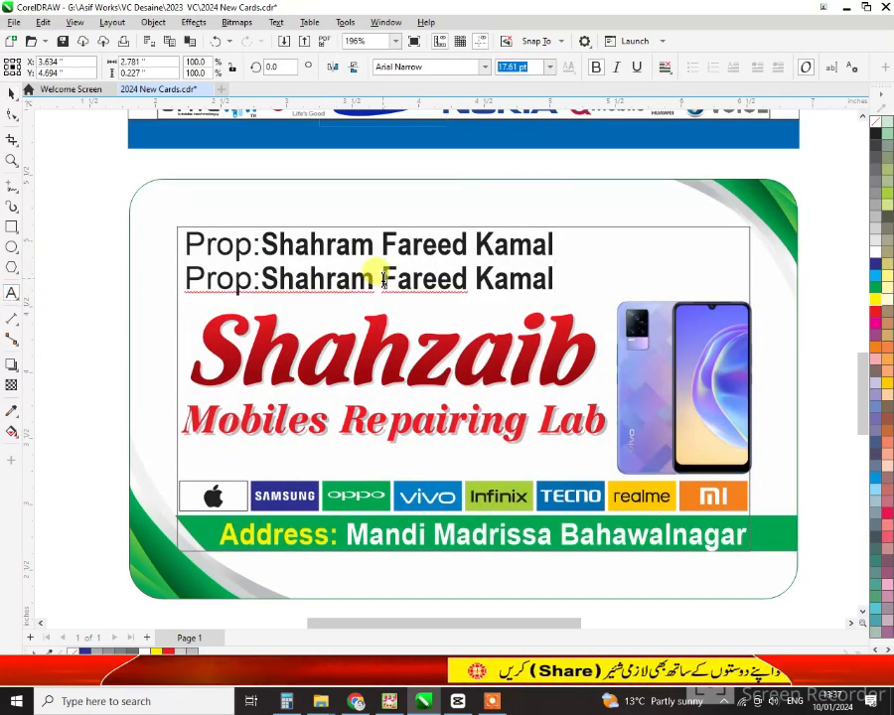
key("ctrl+a")
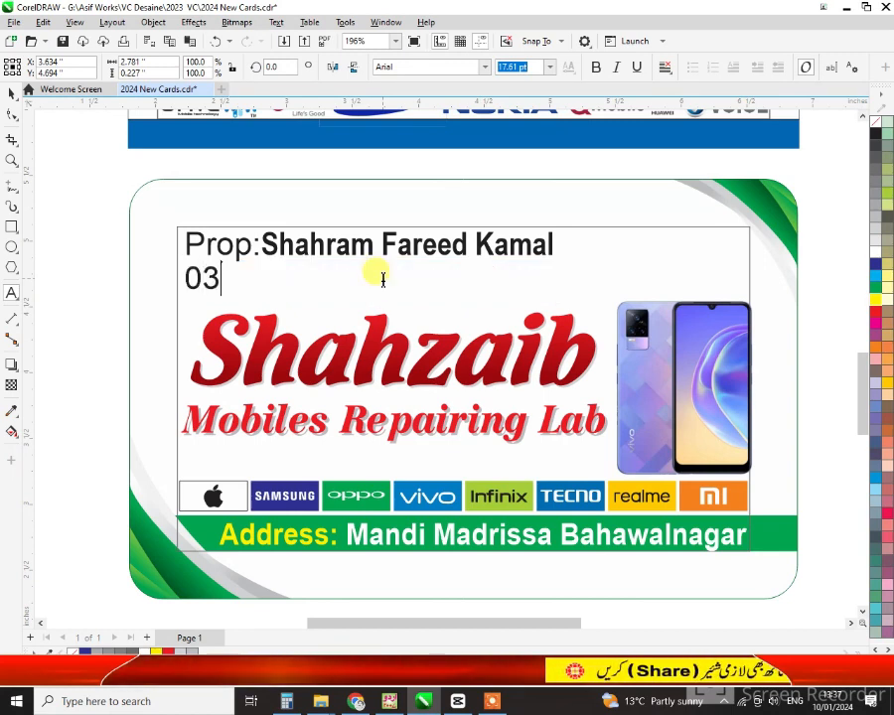
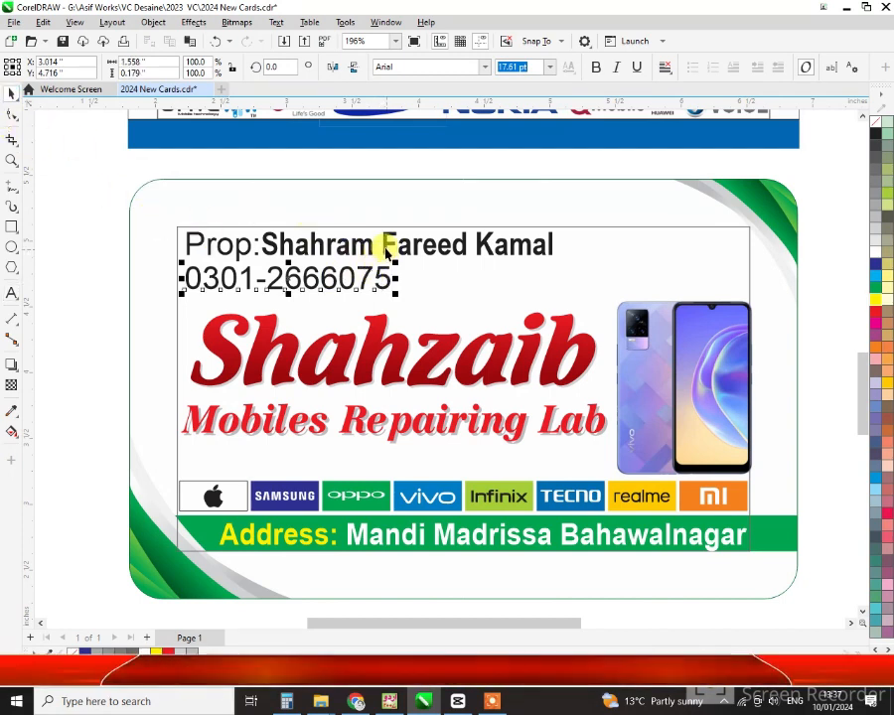
Centre the phone number under the proprietor line and nudge both lines slightly up and left
left_click(385, 252, "shift")
key("c")
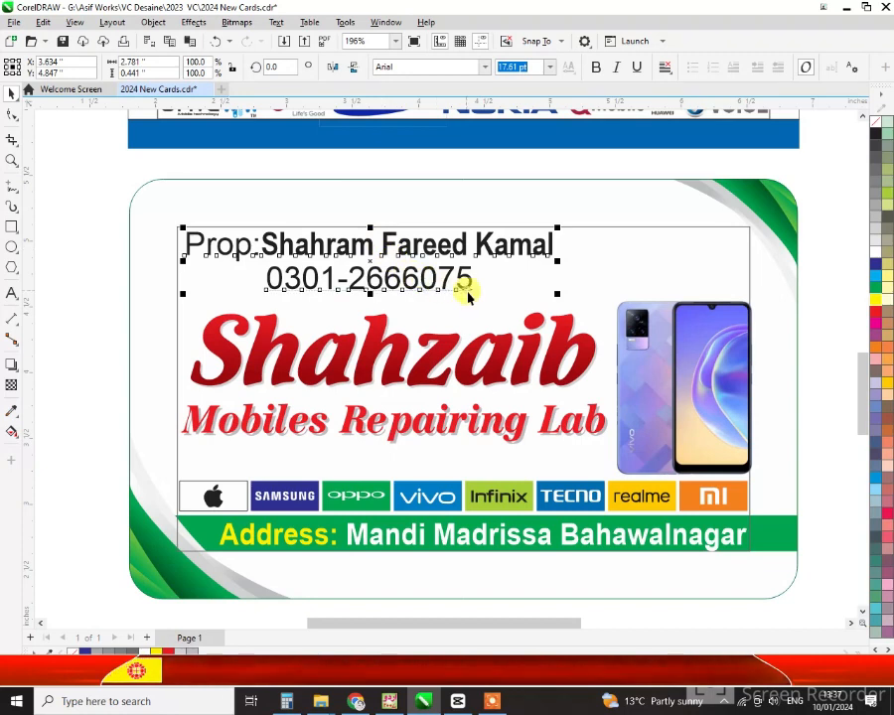
key("Up")
key("Up")
key("Up")
key("Left")
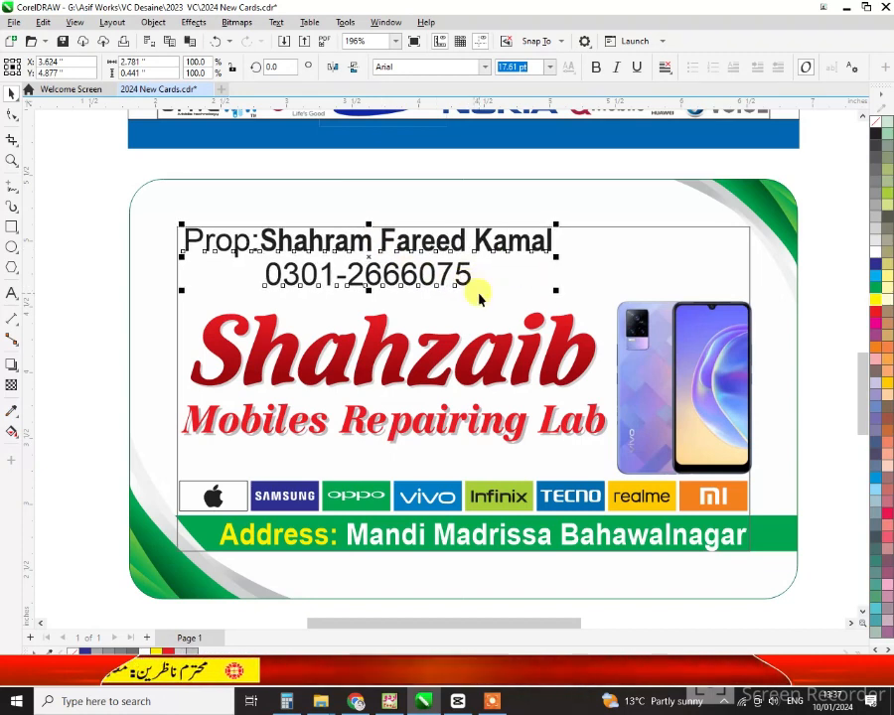
key("Left")
key("Left")
key("Left")
key("Left")
key("Left")
key("Left")
key("Up")
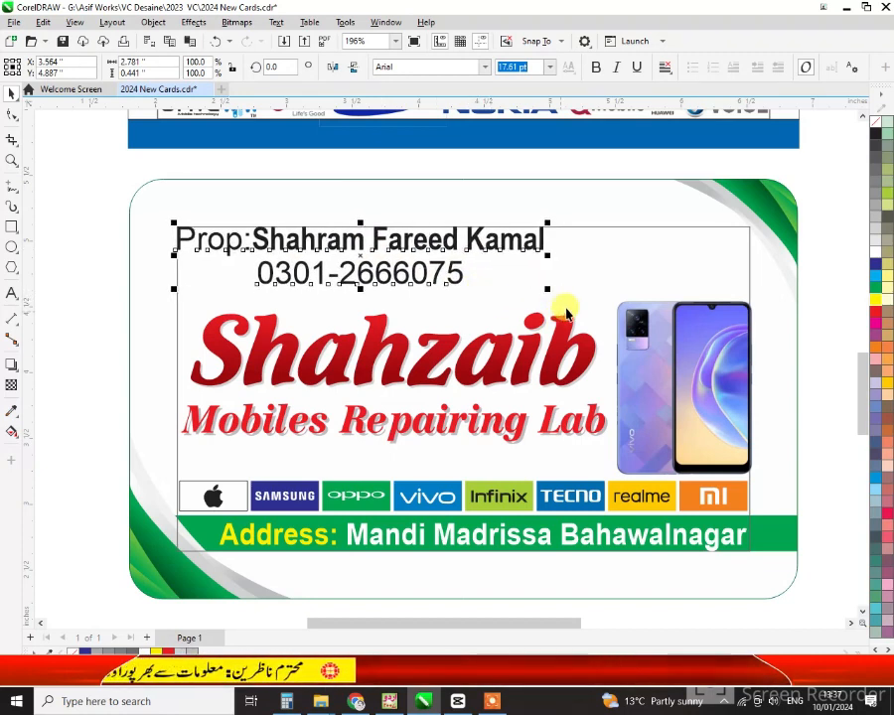
left_click(821, 290)
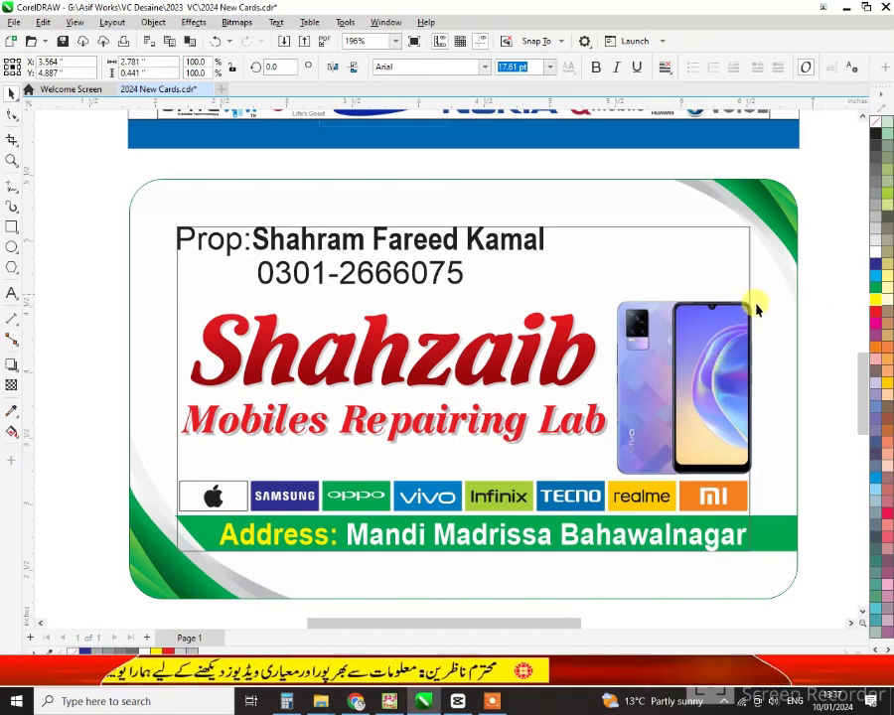
left_click(747, 309)
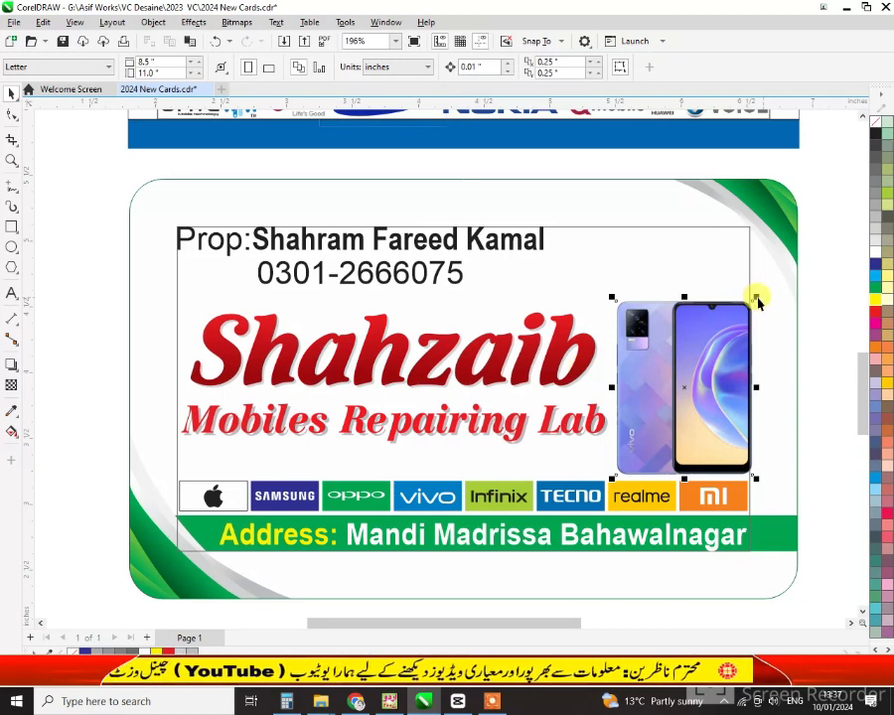
Shrink the phone picture slightly and shift it a little right and down
left_click_drag(752, 291, 738, 320)
left_click_drag(702, 385, 710, 387)
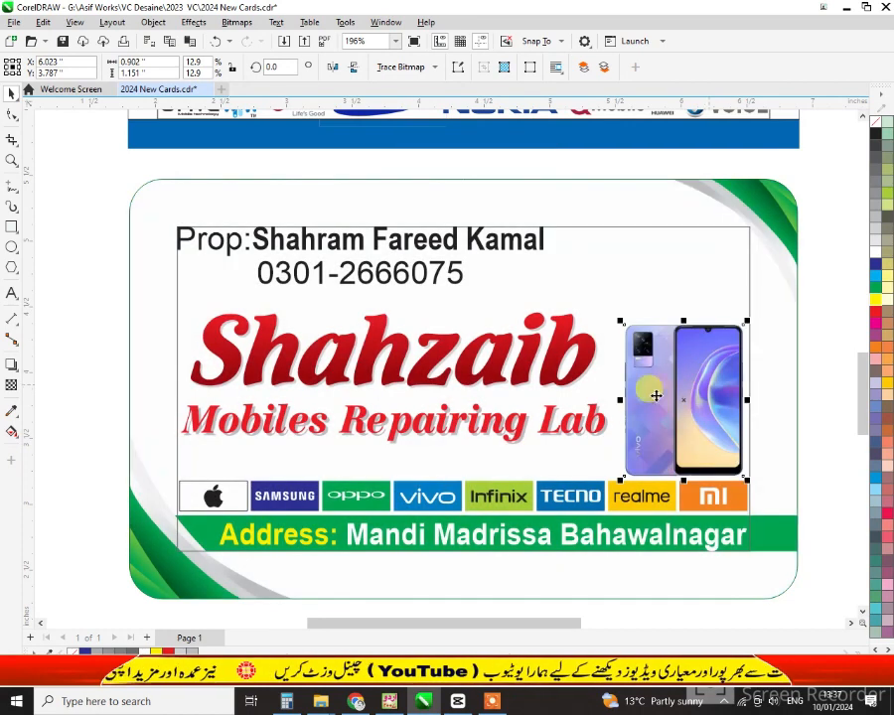
left_click(413, 497)
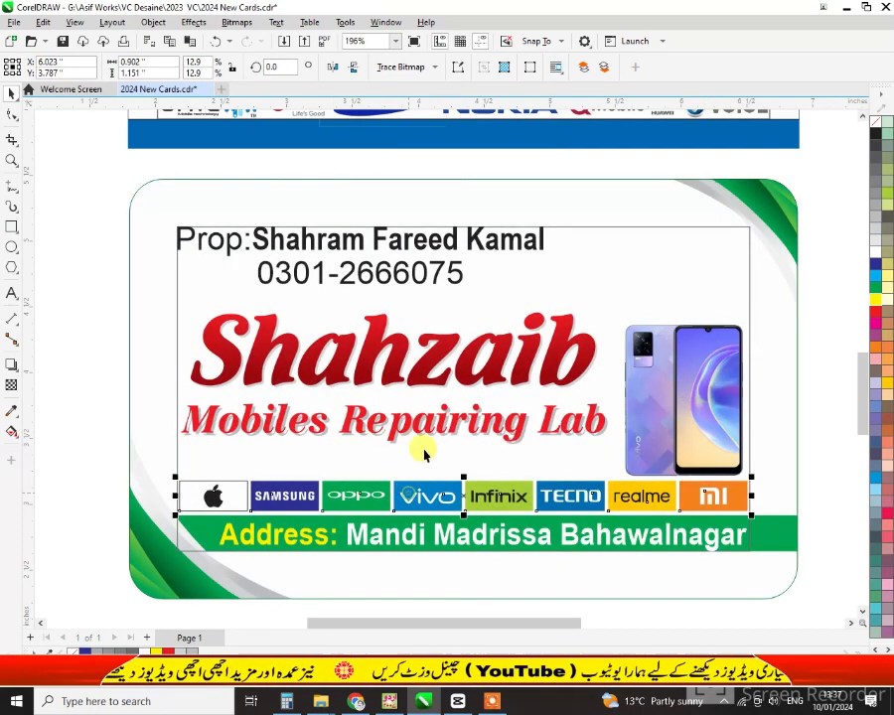
Enlarge the 'New mobiles are available' text and select it together with Mobiles Repairing Lab
left_click(282, 429)
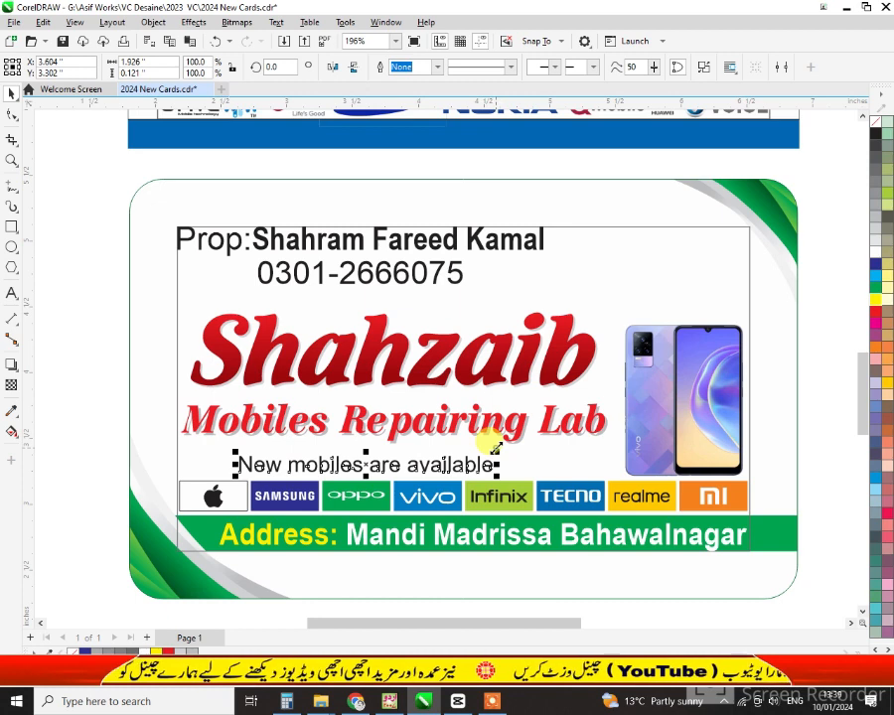
left_click_drag(493, 449, 520, 452)
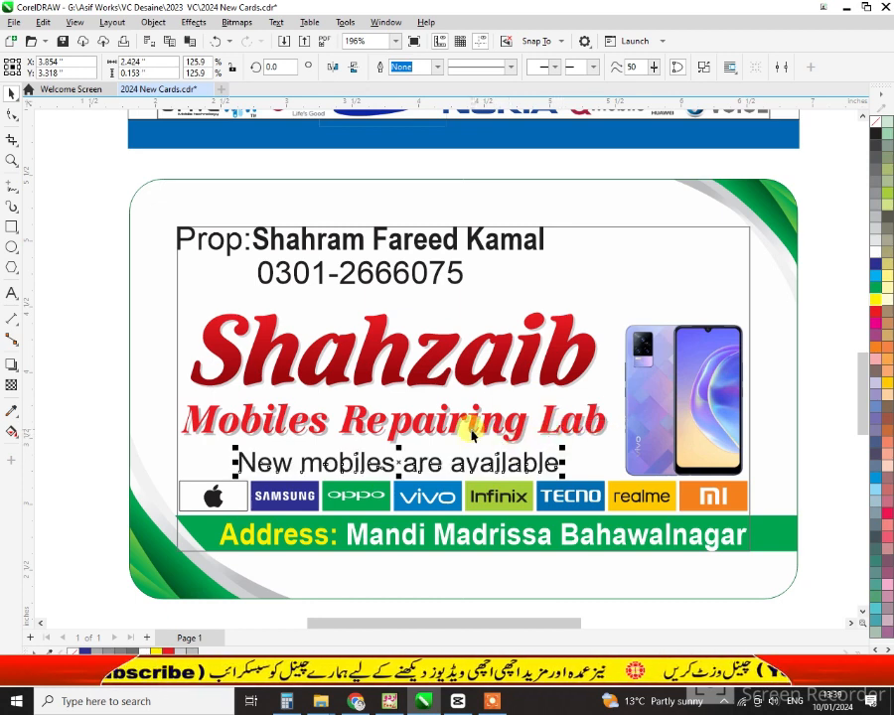
left_click(474, 429, "shift")
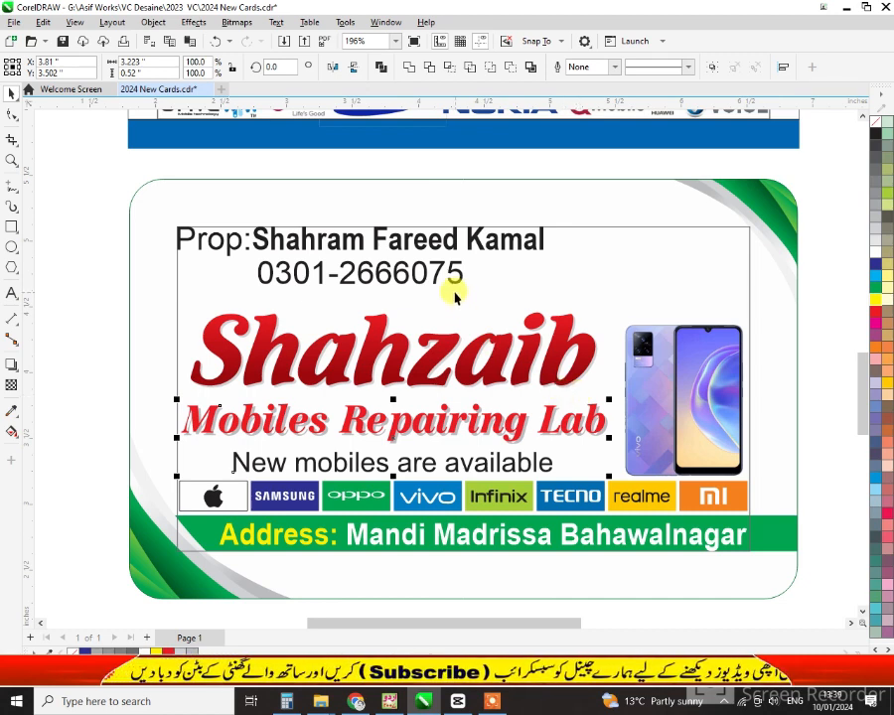
Import 'Mobail Lemection 3' from G:\Asif Collection\Mobiles and place it in the card's top-right corner
right_click(814, 295)
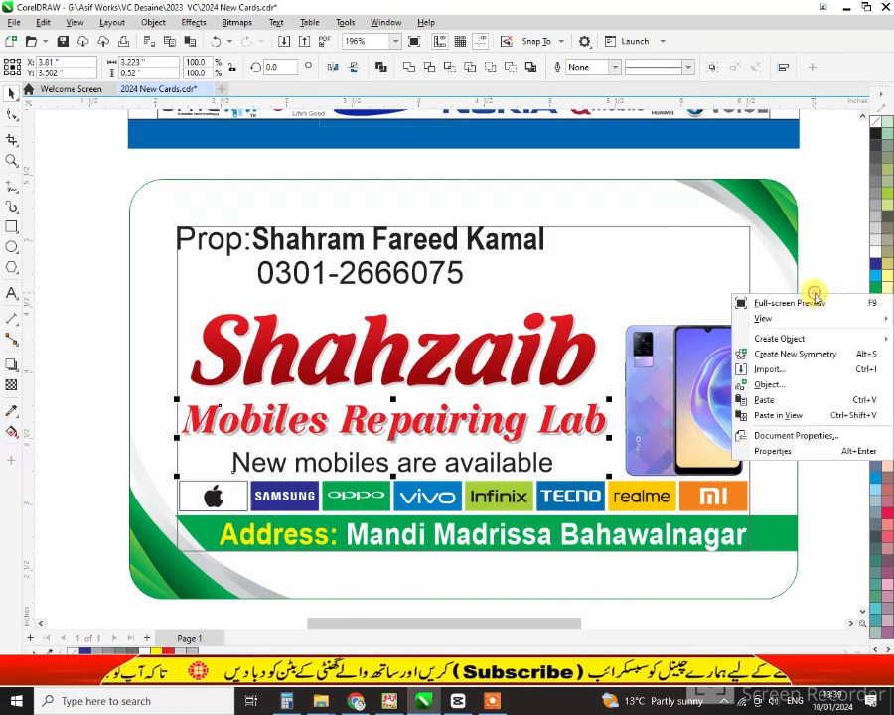
left_click(768, 370)
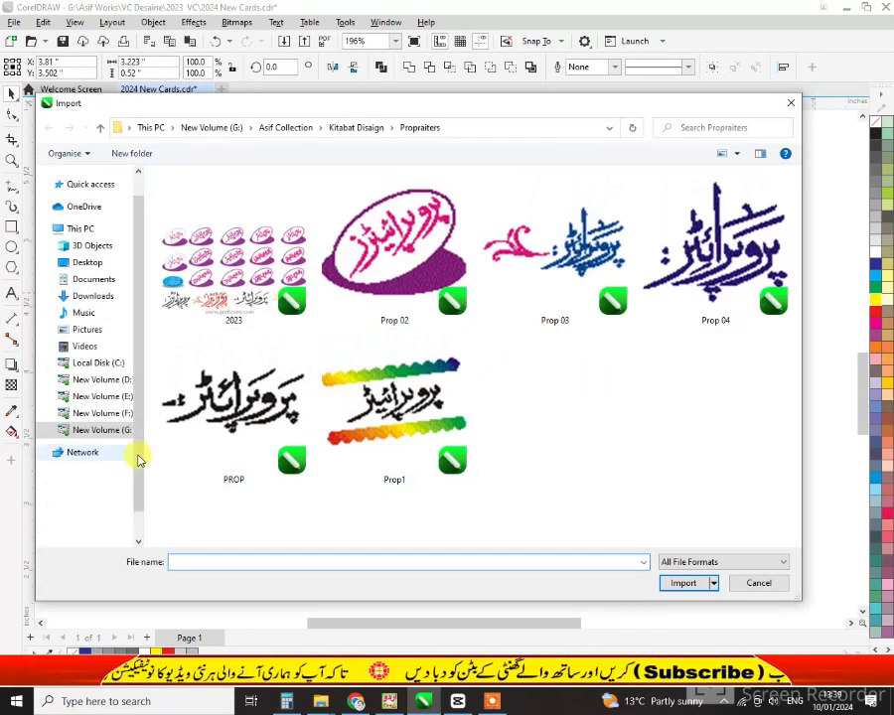
left_click(97, 430)
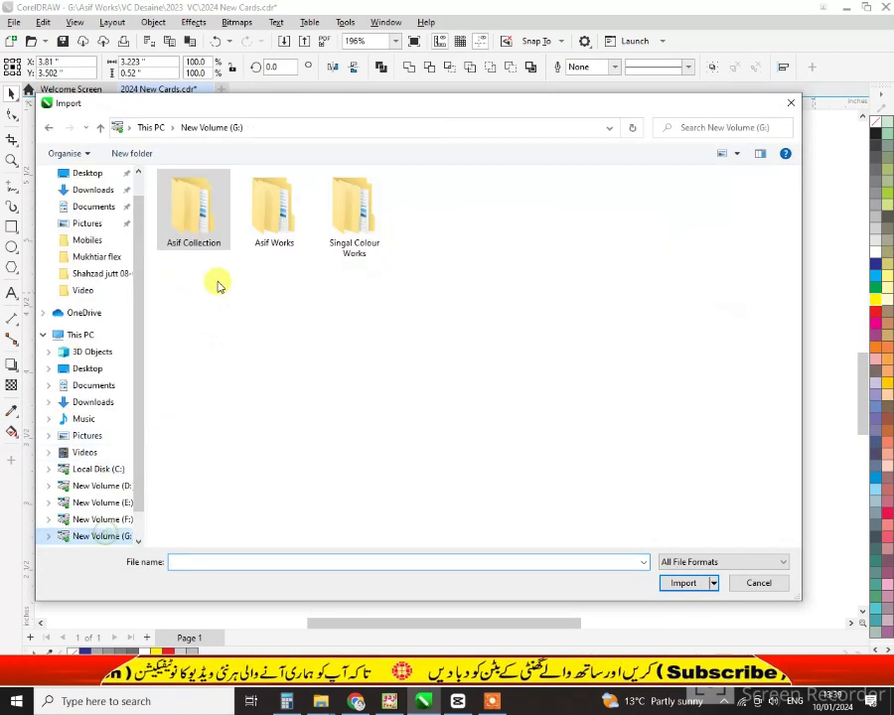
double_click(195, 209)
scroll(415, 298, "down", 5)
double_click(415, 220)
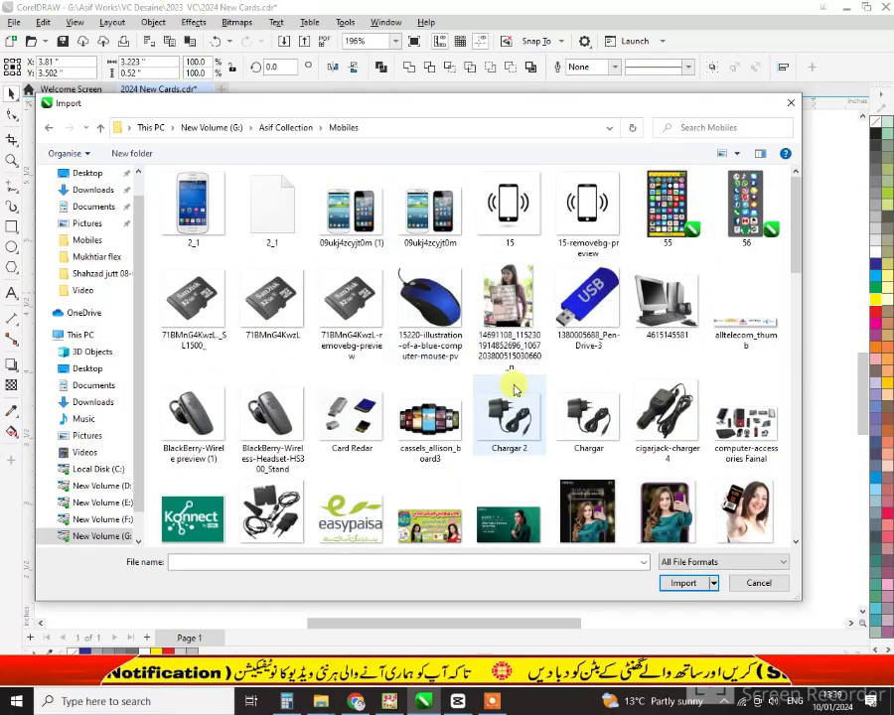
scroll(625, 415, "down", 3)
left_click(668, 487)
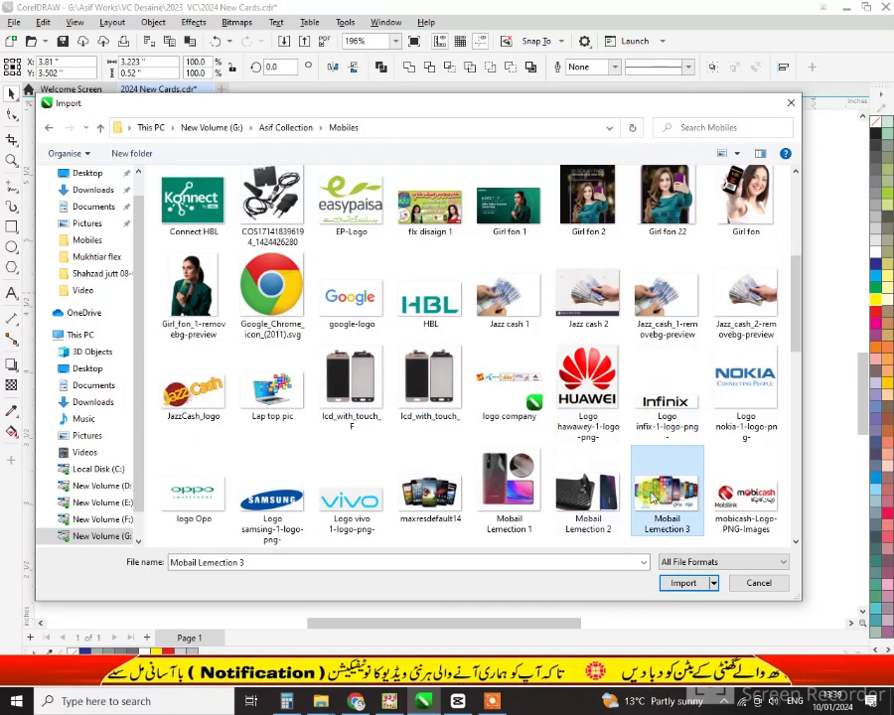
double_click(668, 486)
left_click_drag(571, 233, 609, 242)
left_click_drag(694, 274, 692, 264)
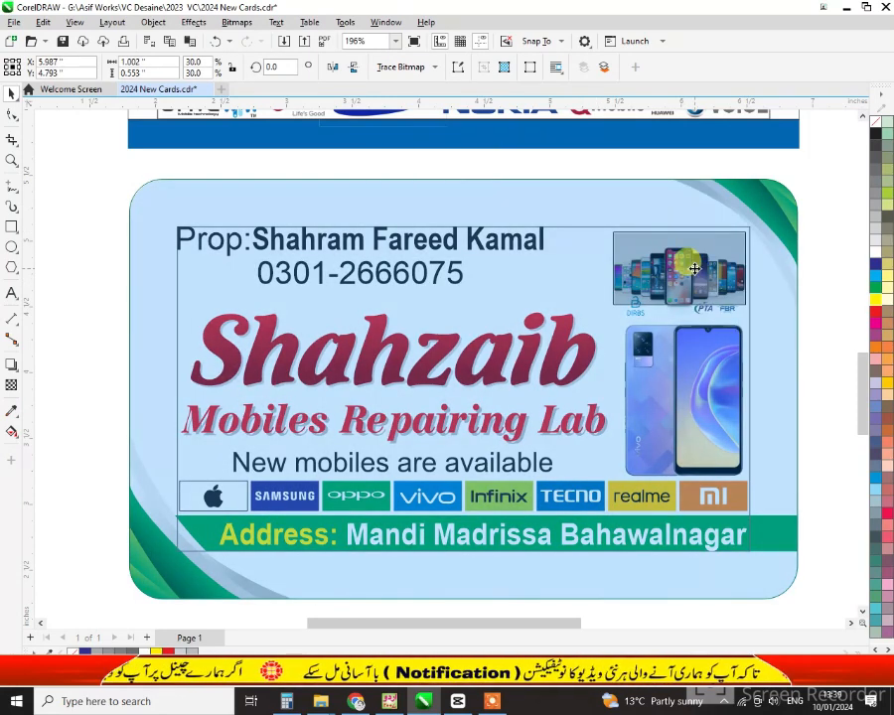
left_click(689, 349)
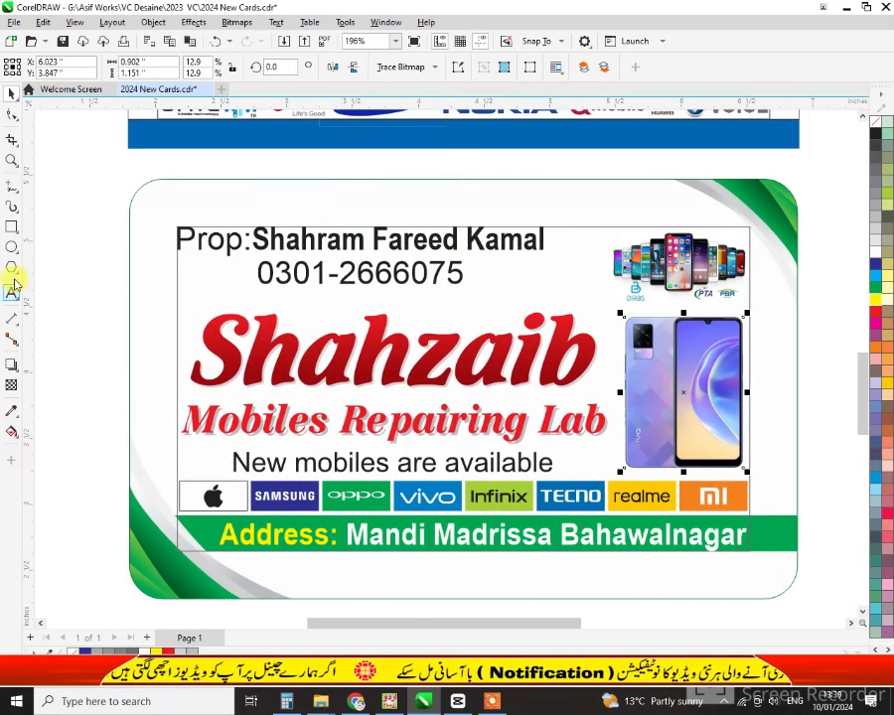
Draw a short straight pen rule to the left of the 'New mobiles are available' tagline
left_click(16, 186)
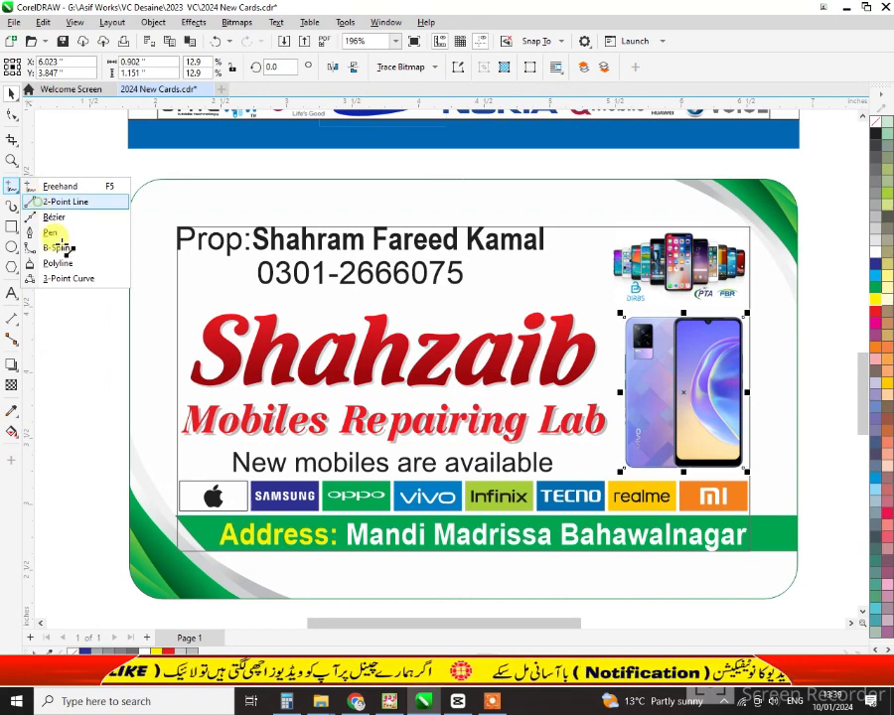
left_click(52, 231)
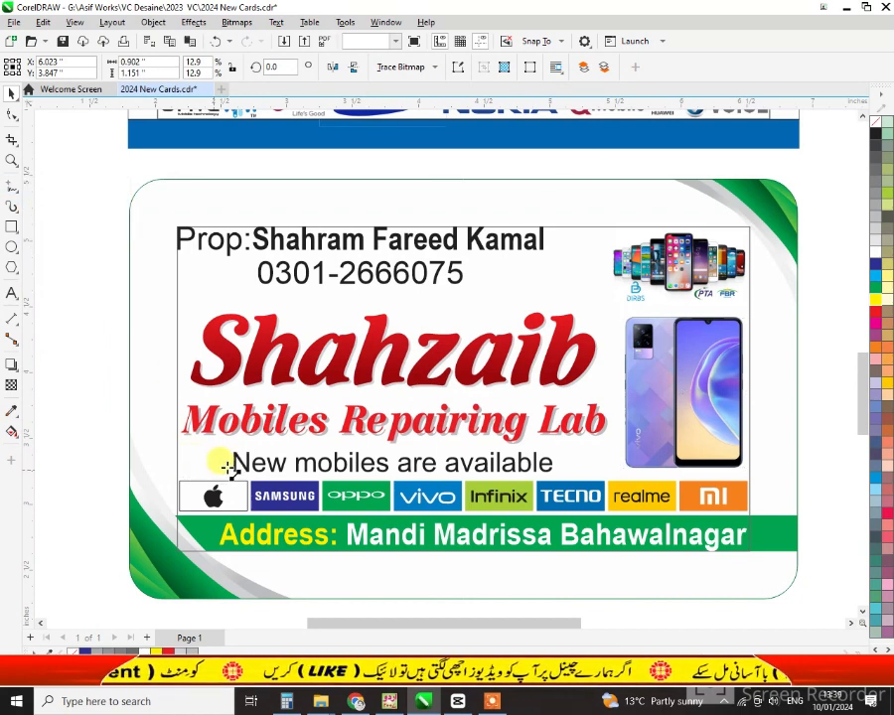
left_click(182, 464)
double_click(237, 464)
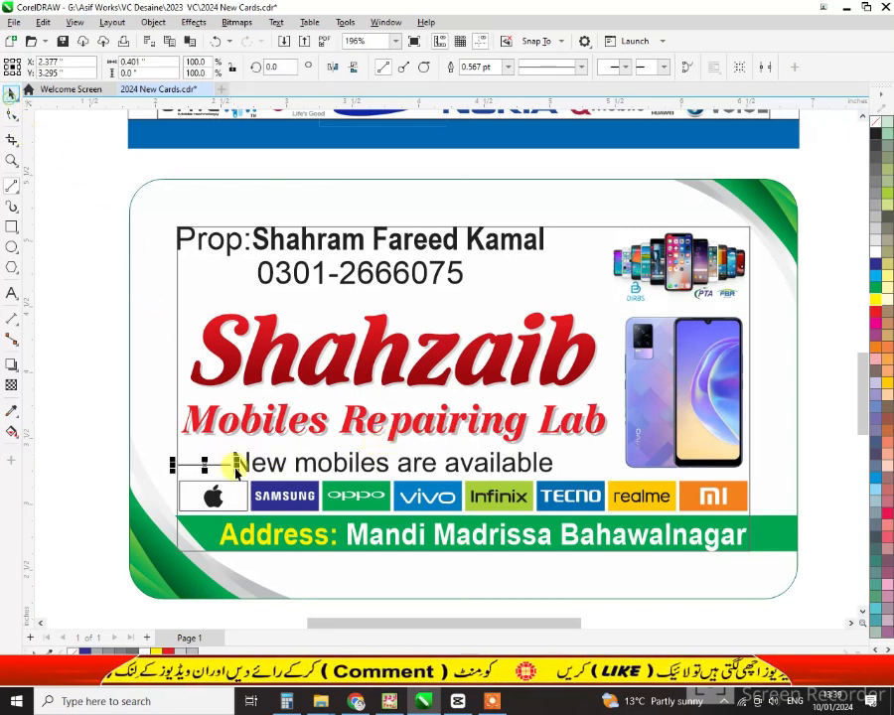
Make the rule 1.0 pt thick and place a copy right after 'available'
left_click(236, 465)
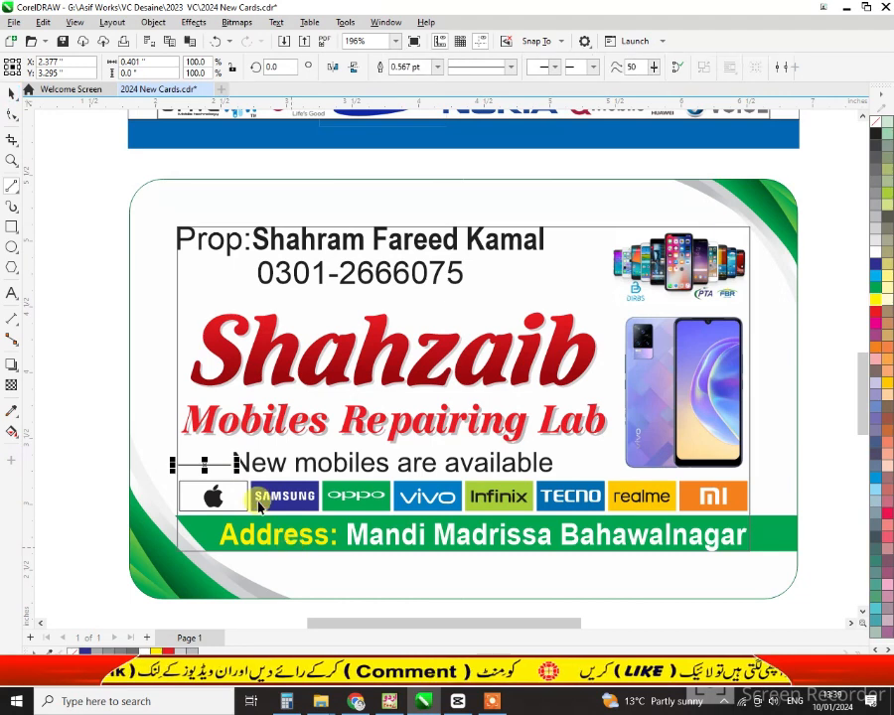
left_click(437, 67)
left_click(418, 114)
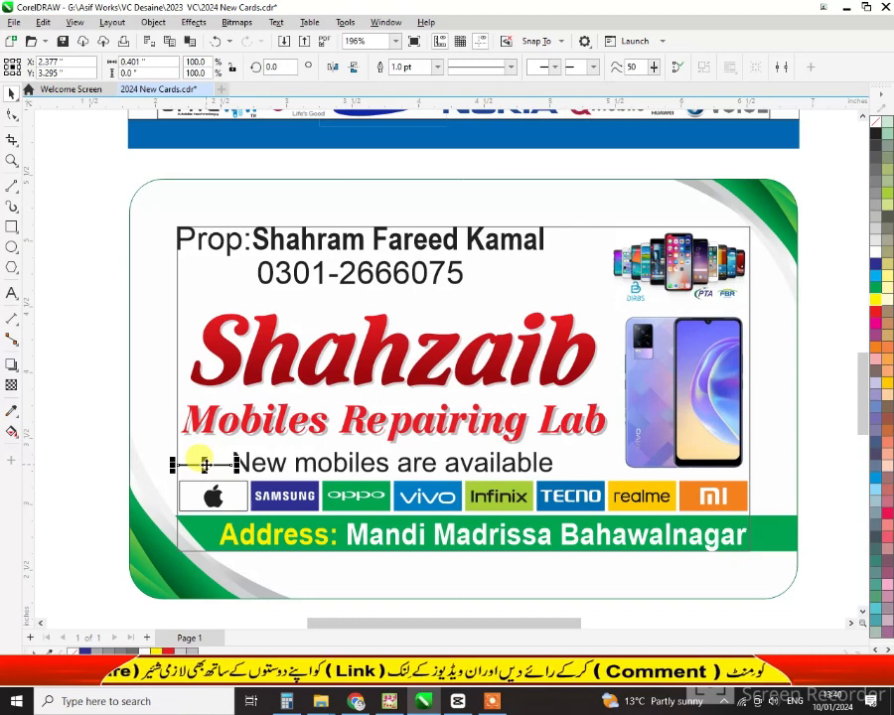
left_click_drag(217, 474, 582, 461)
left_click(781, 422)
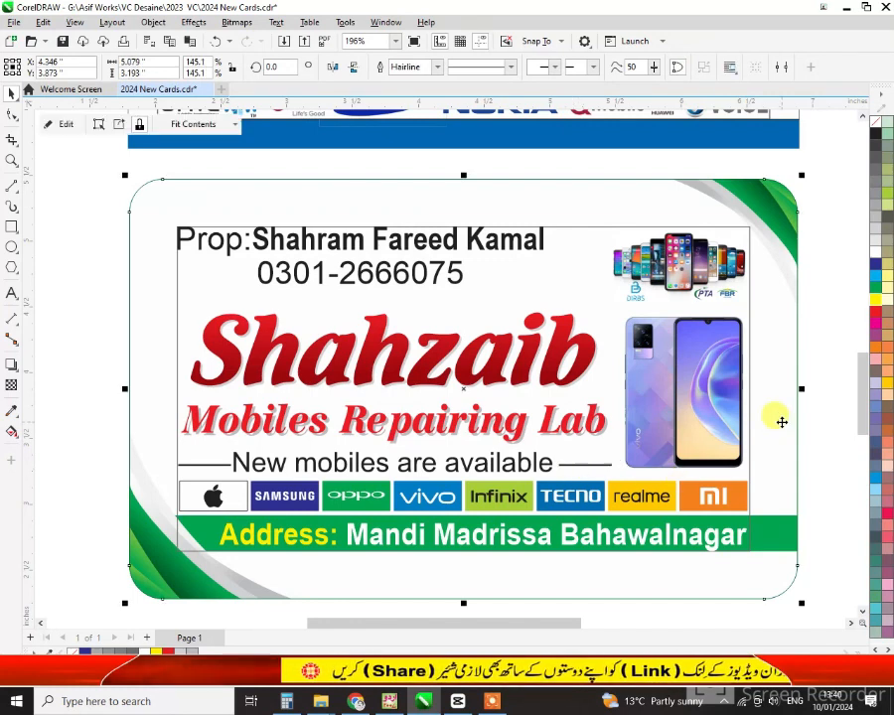
Move the tagline with its side rules up to the top of the card
left_click(366, 283)
left_click(364, 284)
left_click_drag(154, 206, 458, 273)
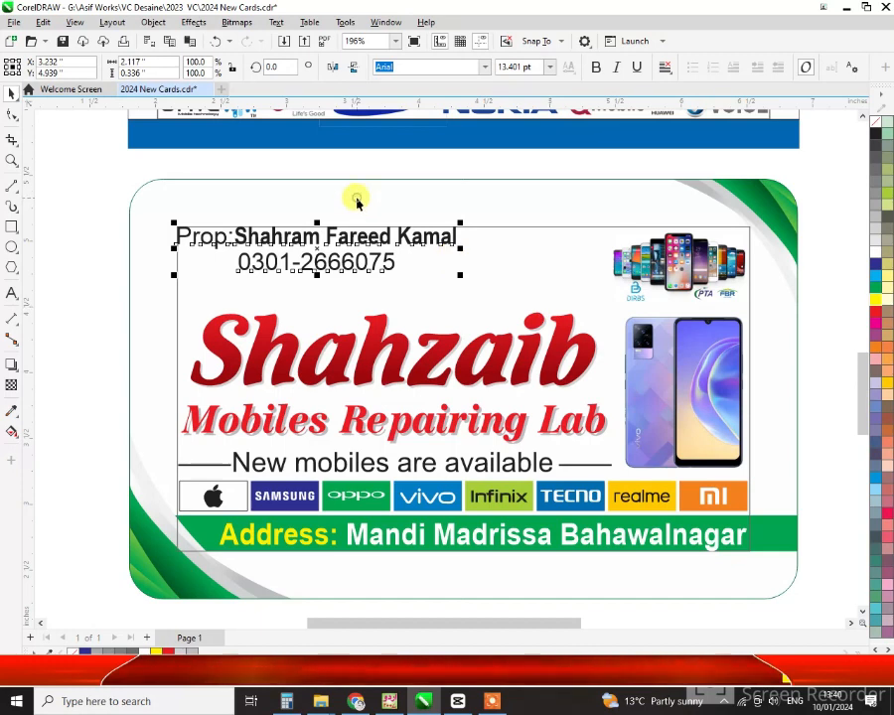
left_click(295, 247)
left_click(126, 296)
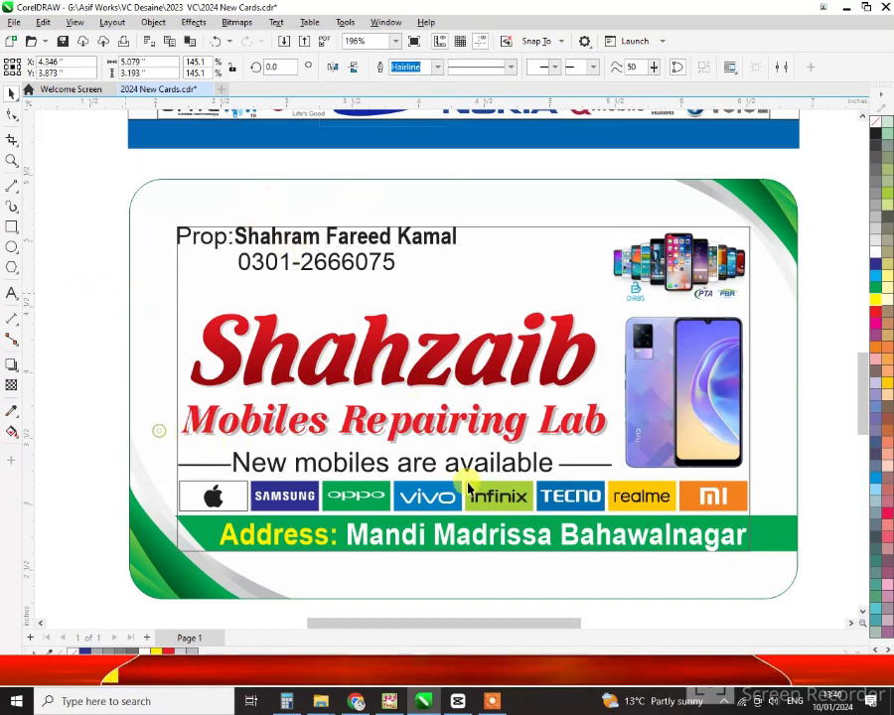
left_click_drag(468, 487, 653, 485)
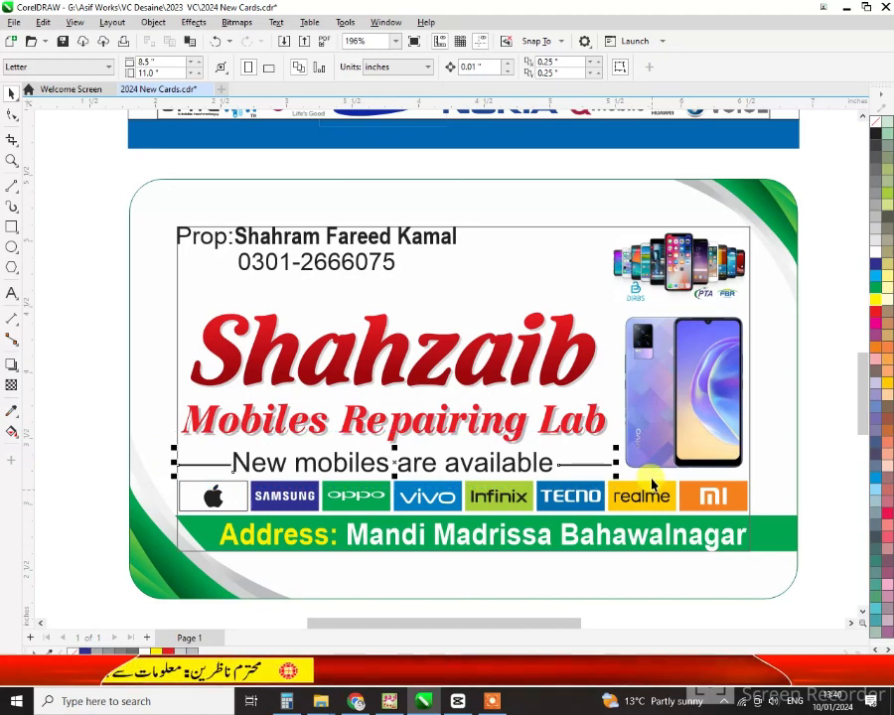
scroll(561, 455, "down", 1)
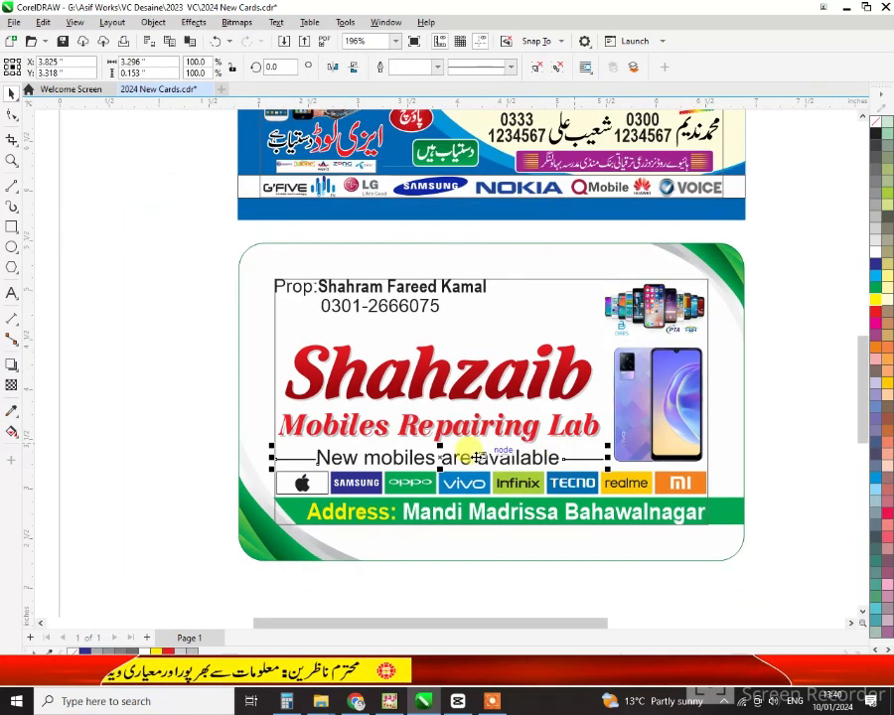
left_click_drag(447, 458, 429, 255)
Move the proprietor line above the logos with the phone number beside the name
left_click_drag(286, 290, 290, 462)
left_click_drag(425, 311, 596, 466)
left_click_drag(265, 437, 633, 487)
Lower the tagline slightly so it sits inside the card's top frame
left_click(444, 244)
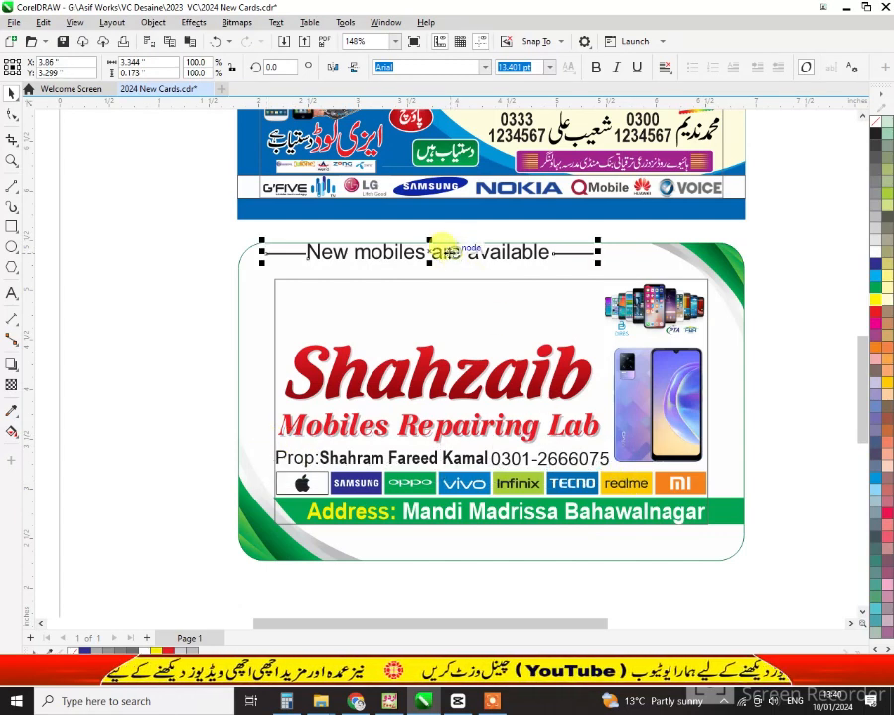
left_click(453, 268)
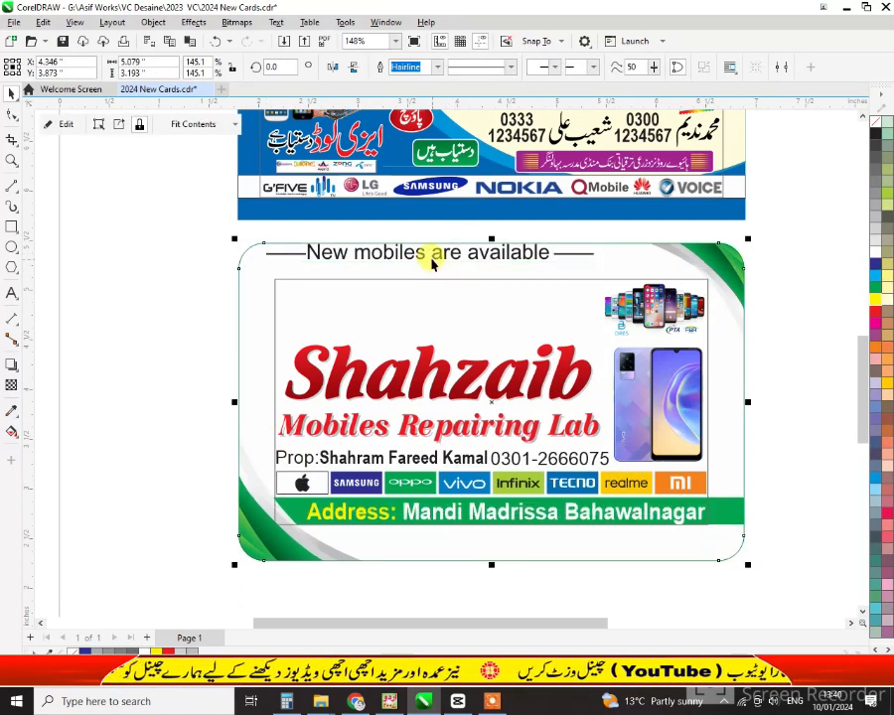
left_click_drag(425, 257, 433, 291)
Raise the Shahzaib title and bring Mobiles Repairing Lab up closer beneath it
left_click(342, 363)
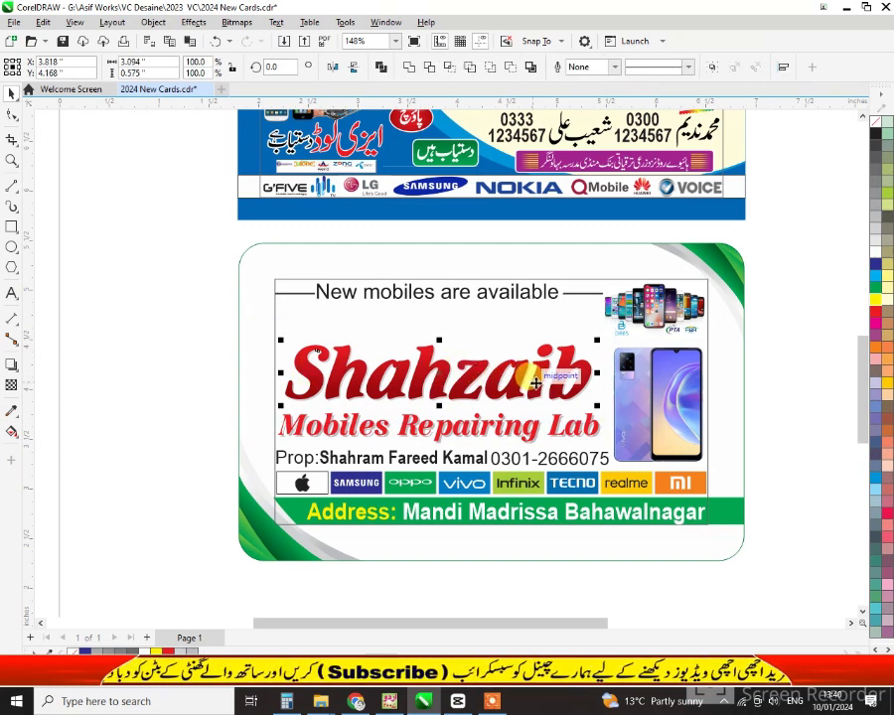
left_click_drag(535, 382, 268, 395)
left_click(570, 419)
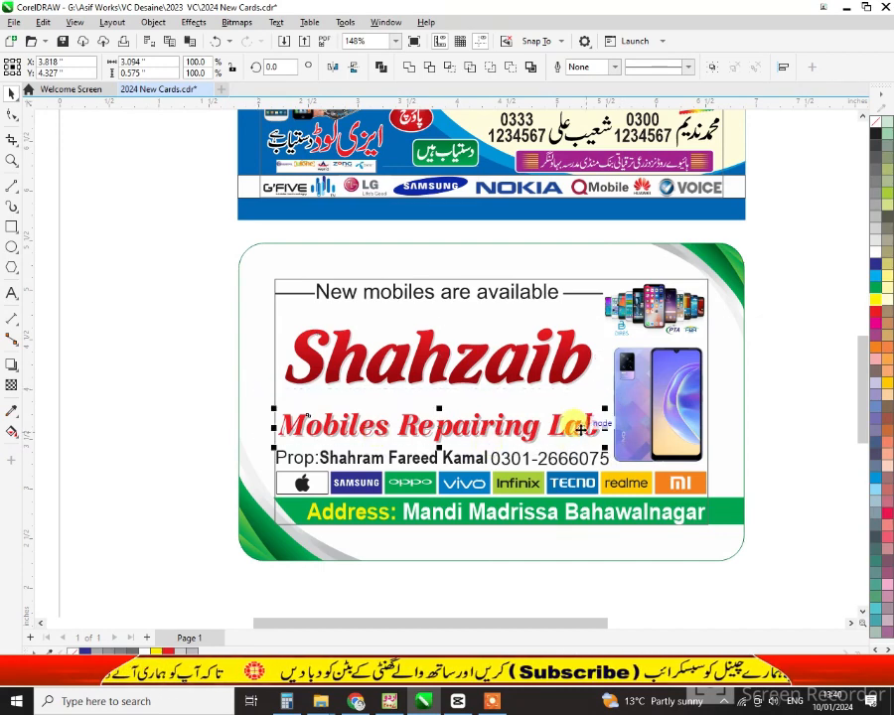
left_click_drag(578, 421, 582, 425)
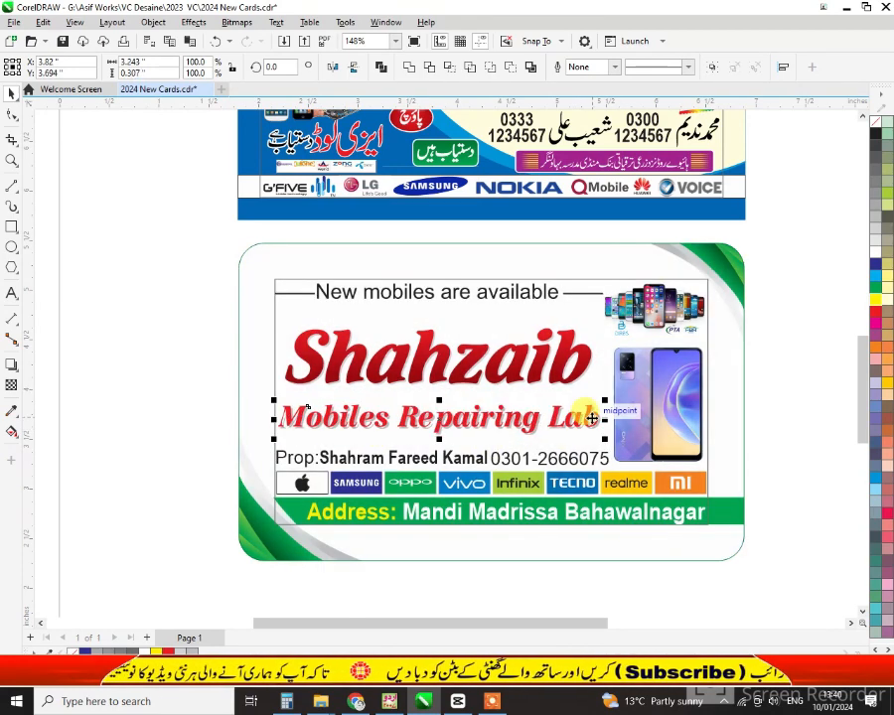
scroll(592, 419, "up", 2)
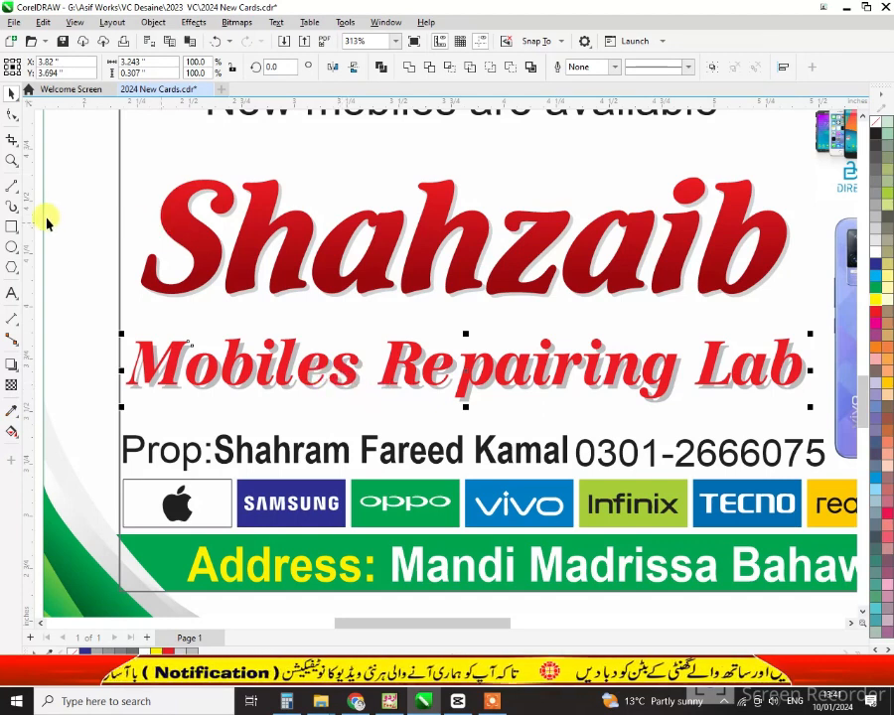
Draw a straight line under Mobiles Repairing Lab and give it a red 1.5 pt outline
left_click(12, 189)
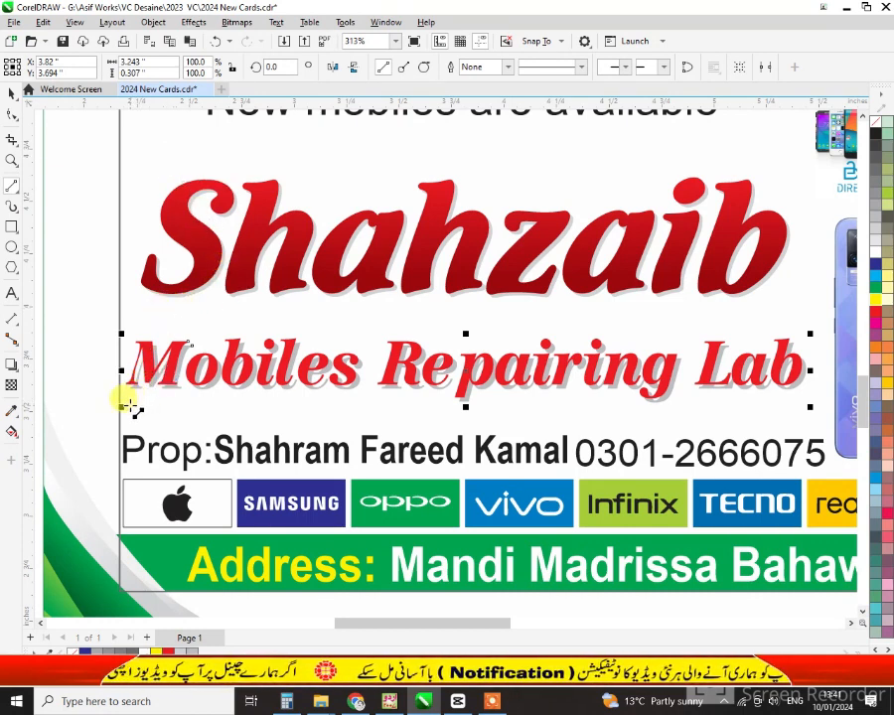
left_click(124, 408)
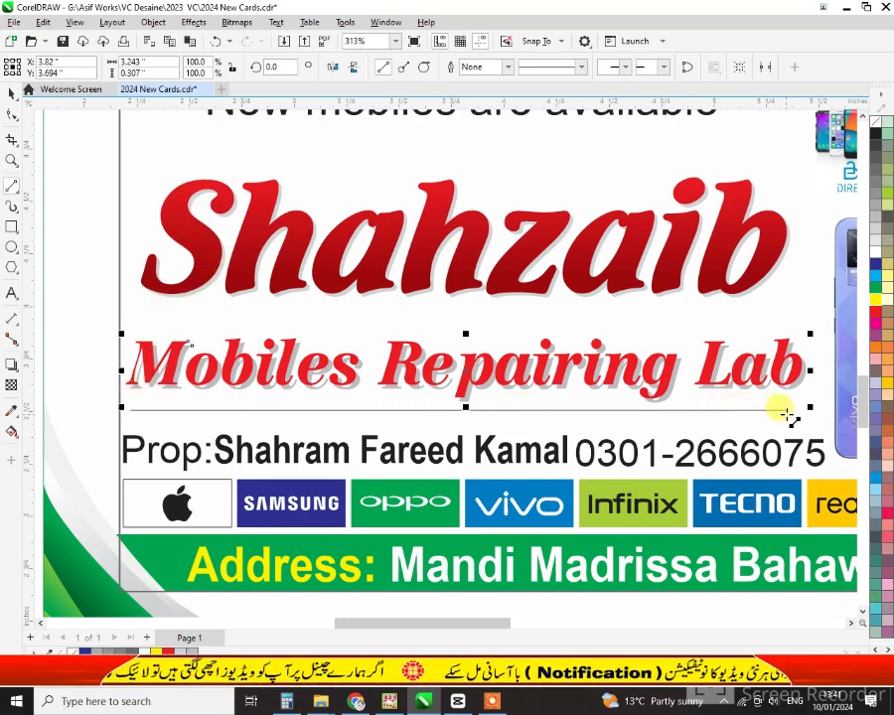
key("space")
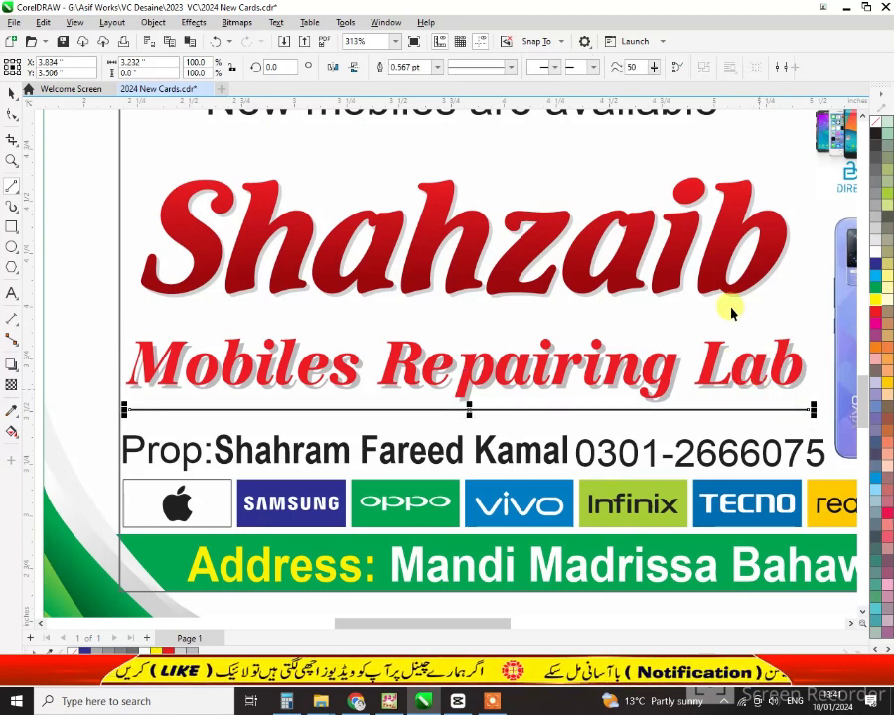
right_click(875, 311)
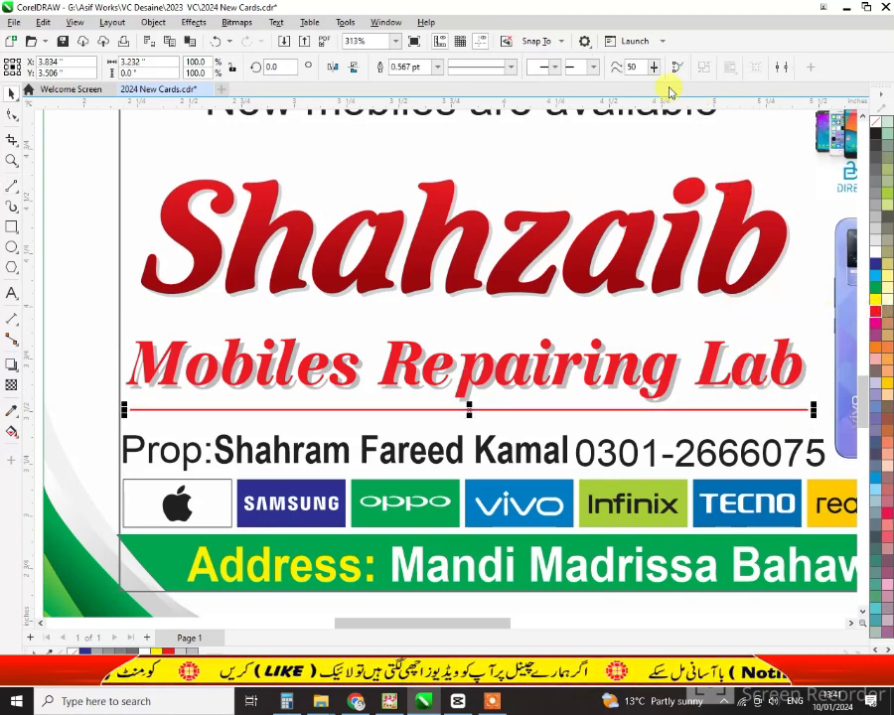
left_click(415, 67)
left_click(437, 68)
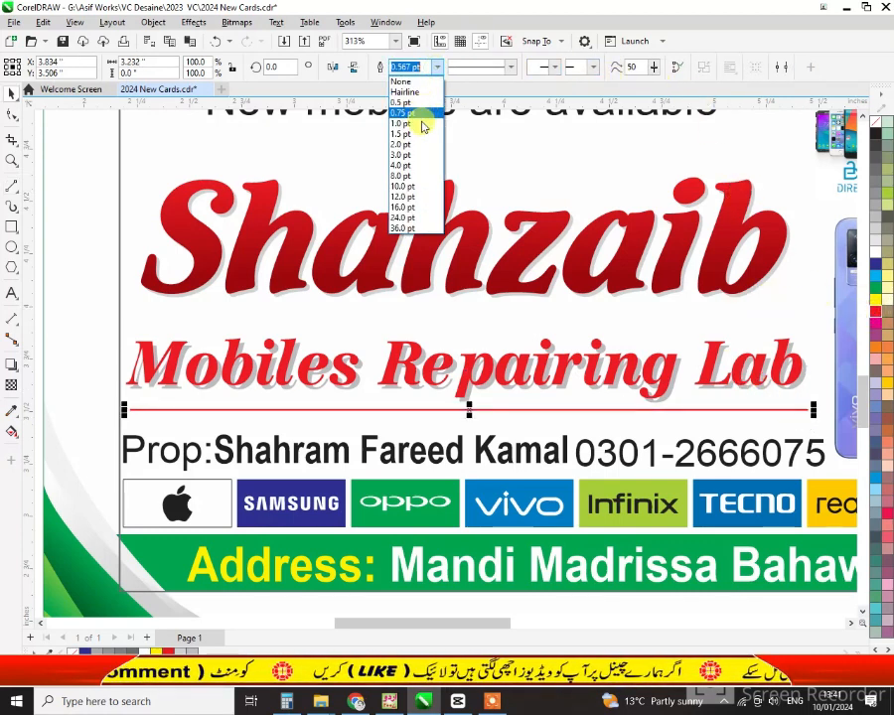
left_click(420, 136)
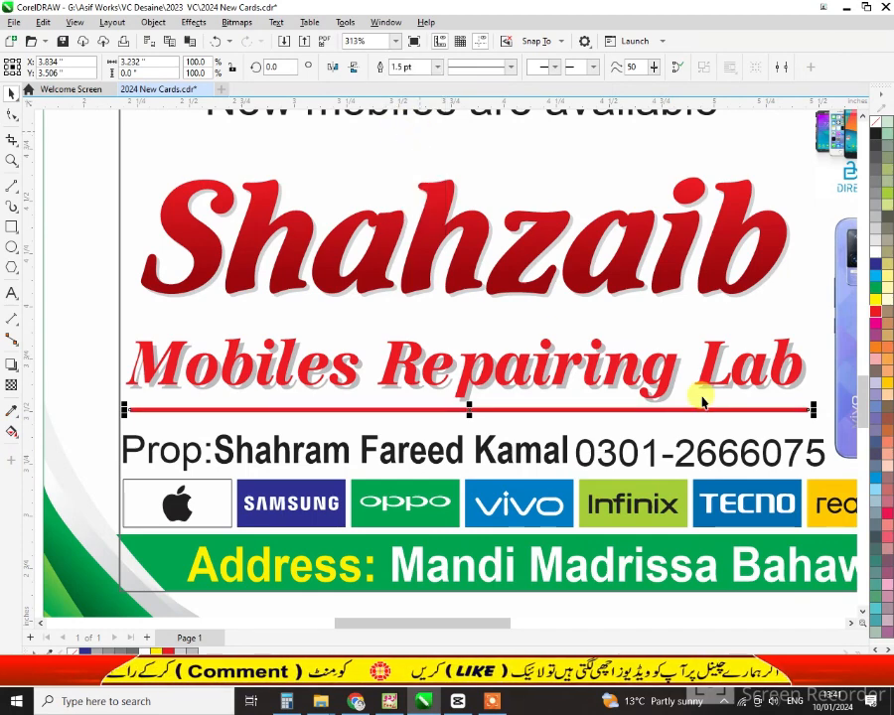